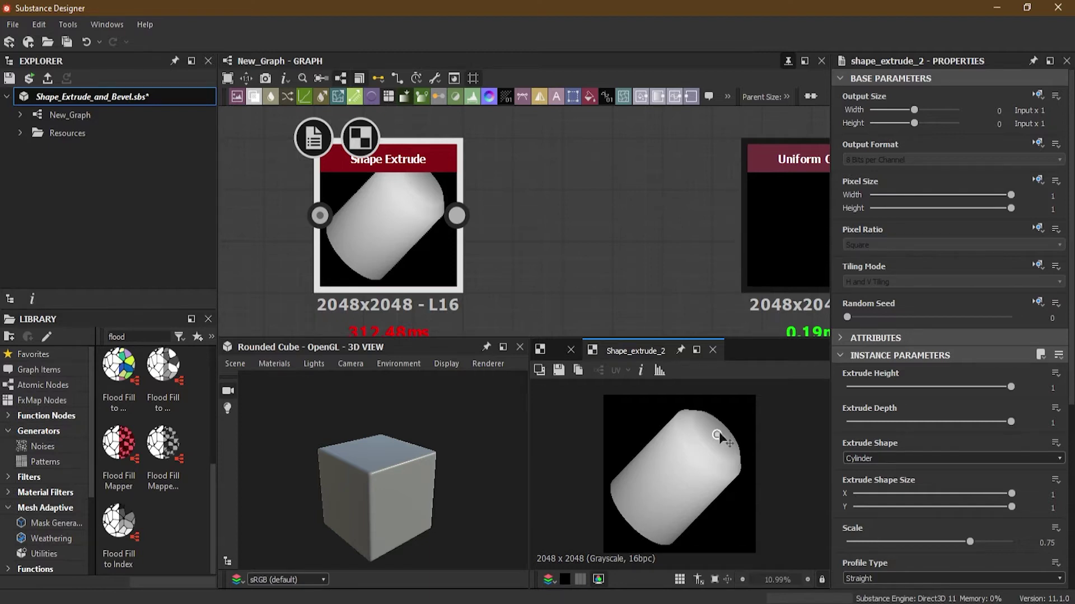
Step: Set the Shape Extrude node's extrude shape to Cube and rotate the solid in the 2D preview to view it from several angles
drag(717, 435, 695, 436)
click(859, 458)
click(876, 472)
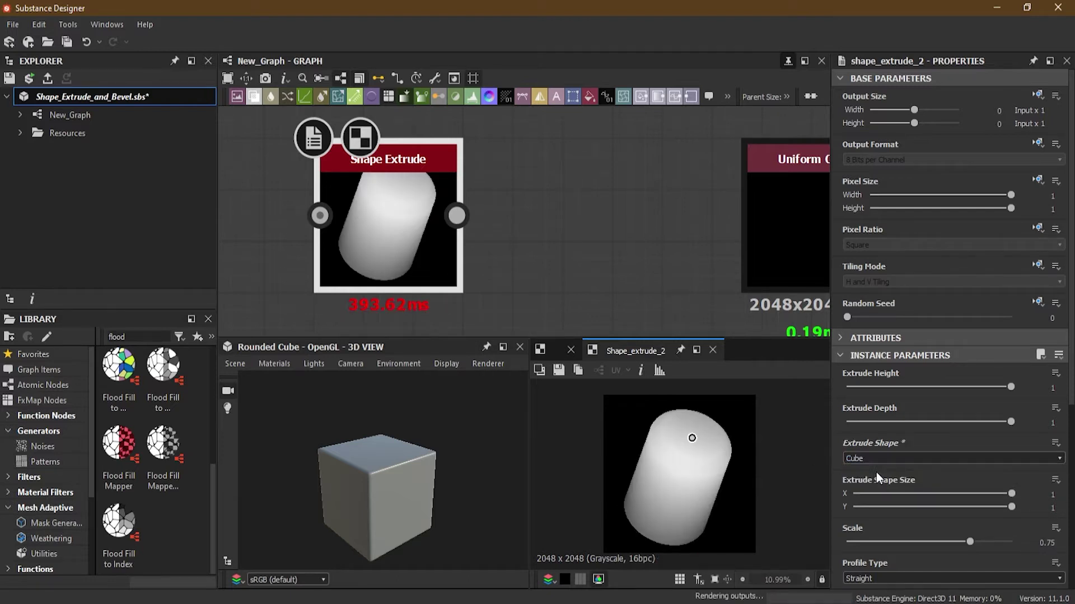
drag(692, 438, 663, 529)
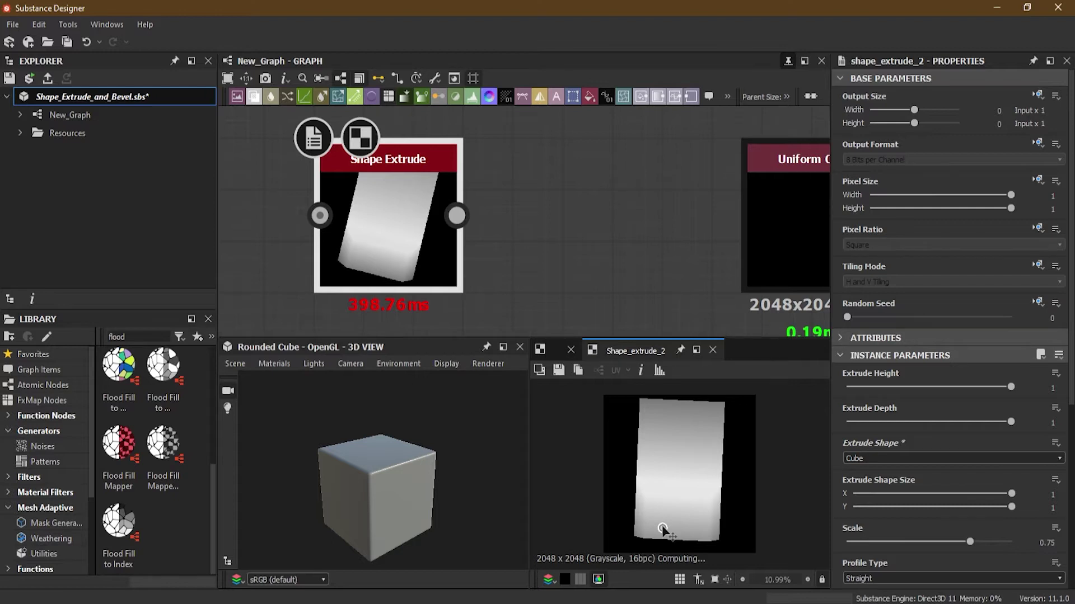
drag(662, 528, 670, 446)
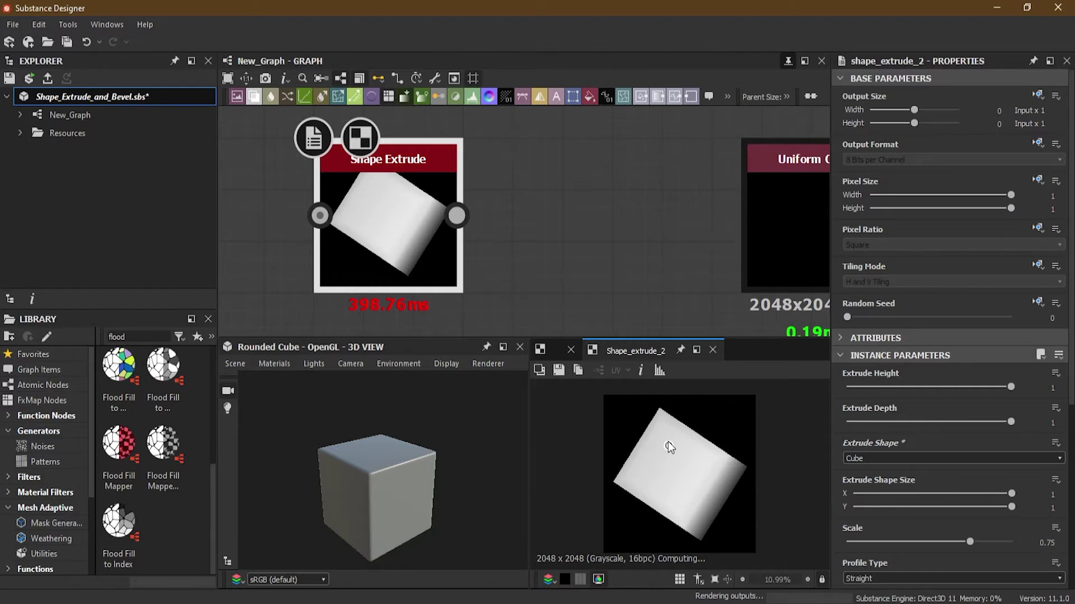
drag(668, 443, 722, 473)
click(868, 459)
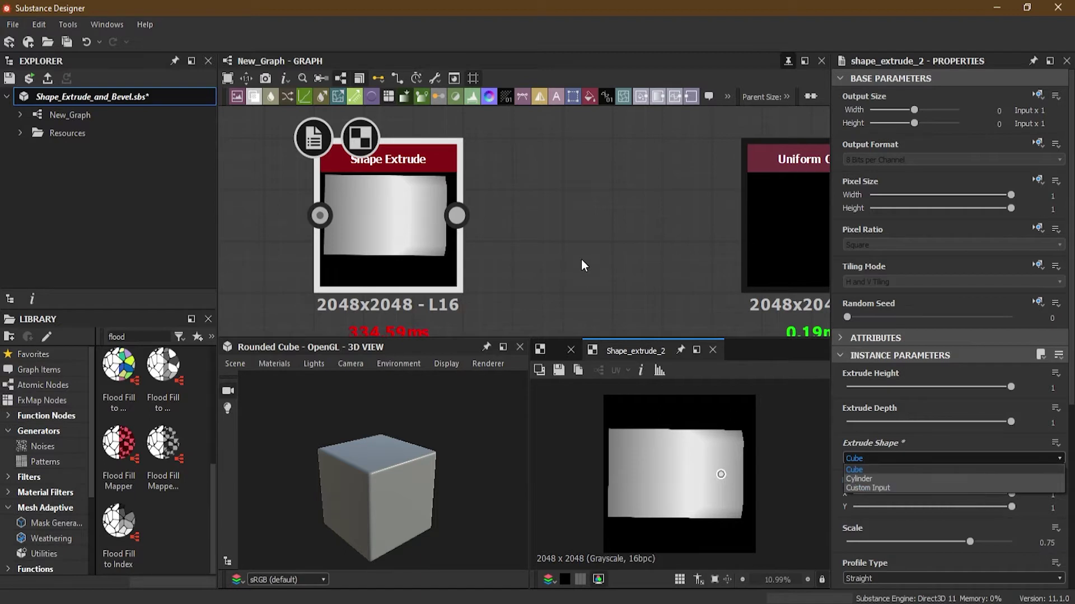
drag(720, 475, 715, 512)
Step: Add a Star node before the Shape Extrude node, leaving a gap between the two
middle_drag(543, 259, 655, 252)
click(325, 226)
key(space)
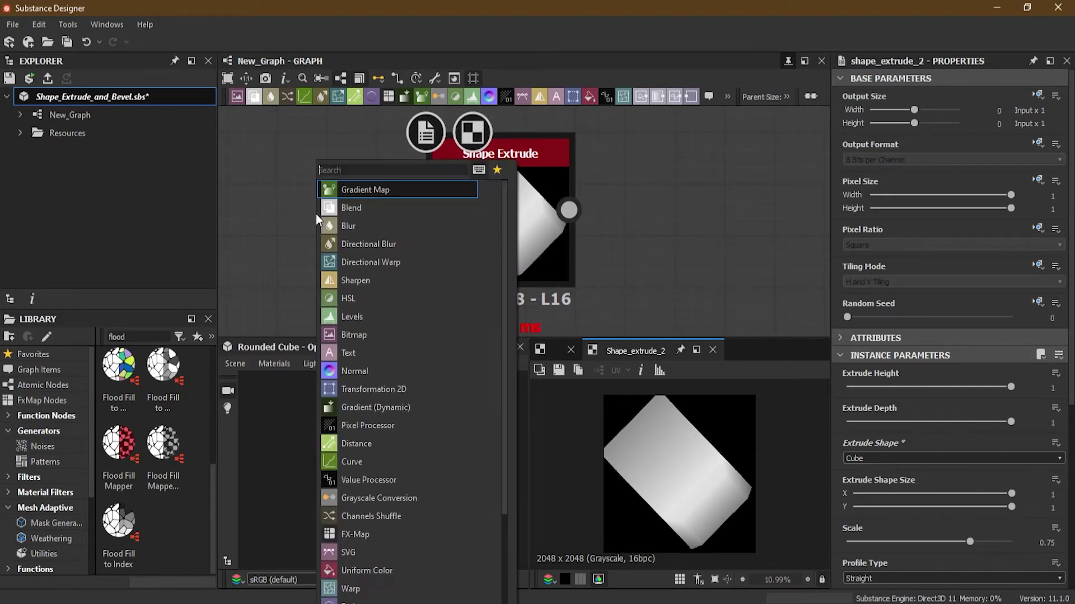
text(s)
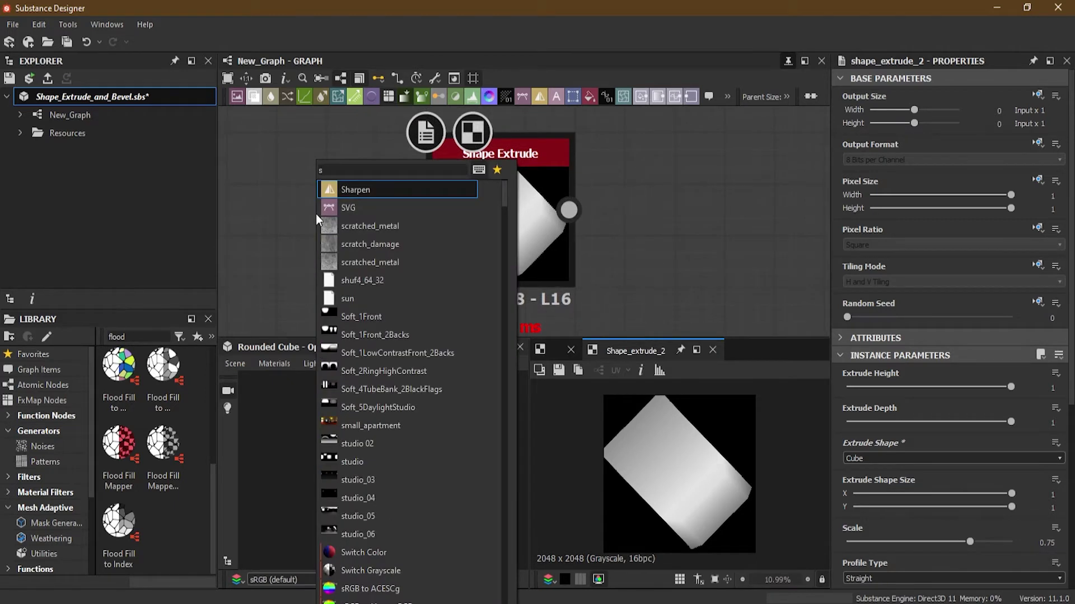
text(tar)
click(388, 190)
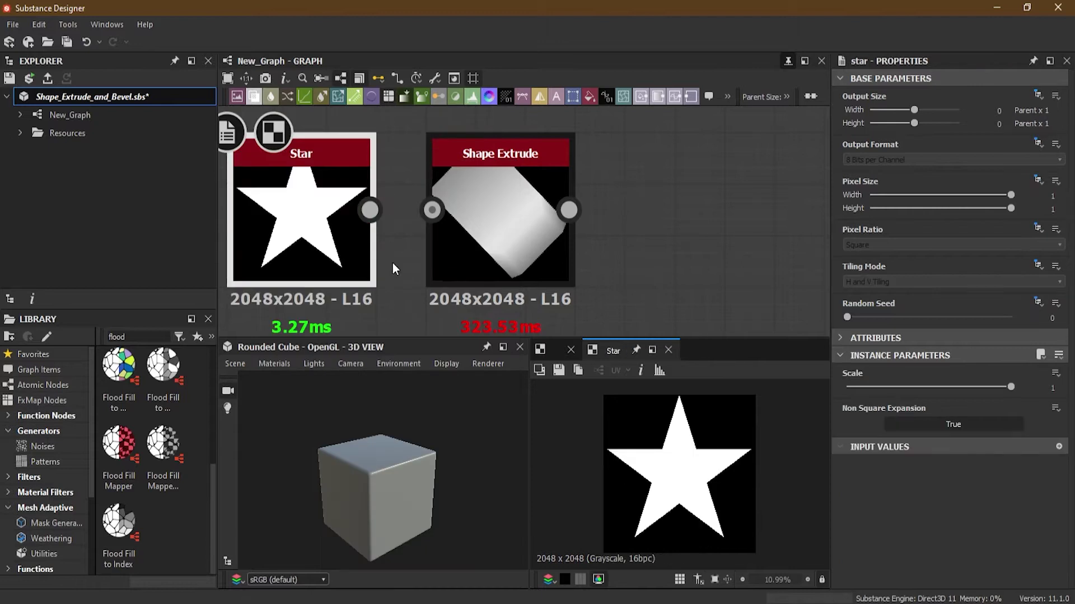
middle_drag(476, 246, 579, 242)
scroll(492, 247, down, 2)
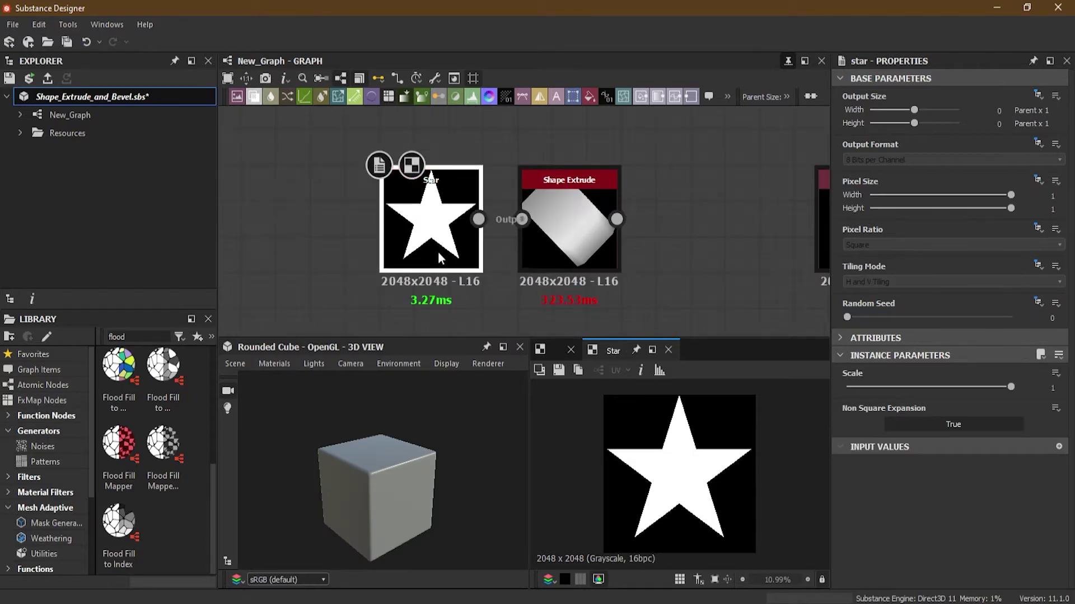
drag(438, 251, 402, 252)
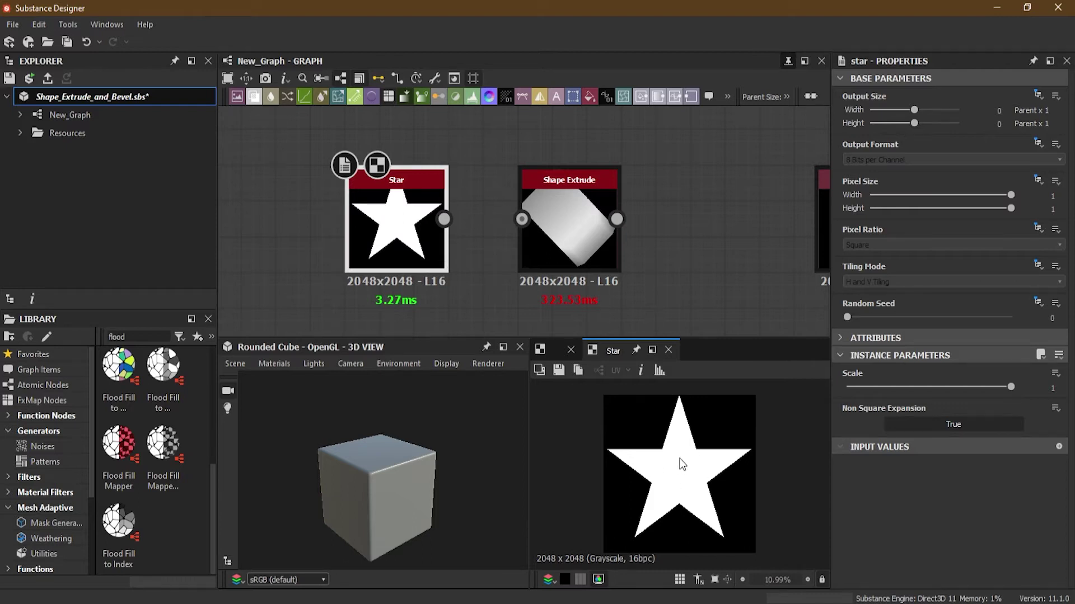
Step: Connect the Star output to the Shape Extrude node's shape input, set its extrude shape to Custom Input, and rotate the resulting star
scroll(430, 200, up, 3)
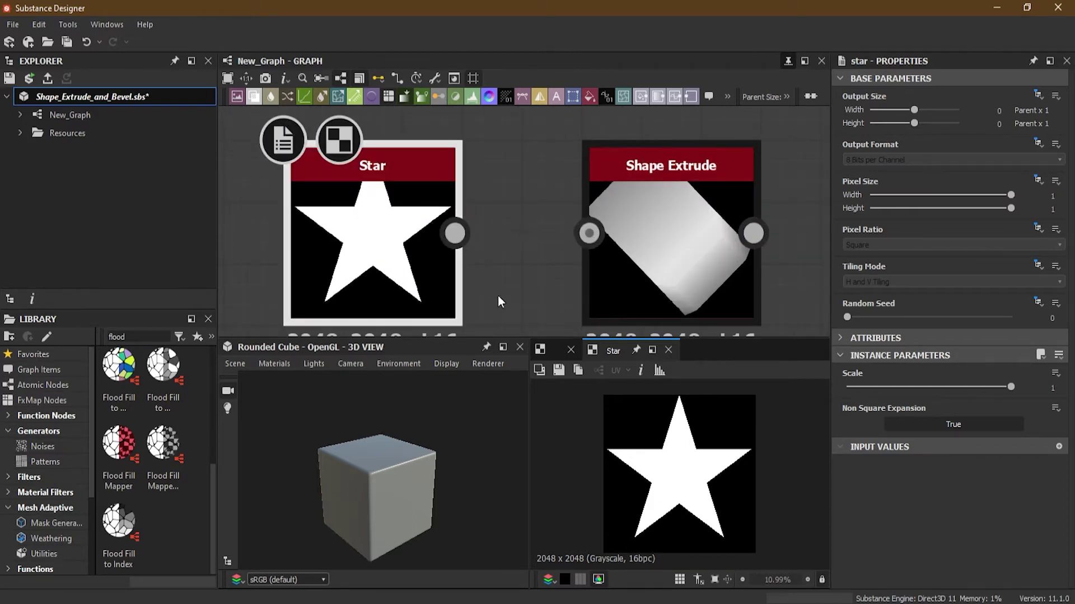
drag(454, 238, 582, 238)
double_click(652, 215)
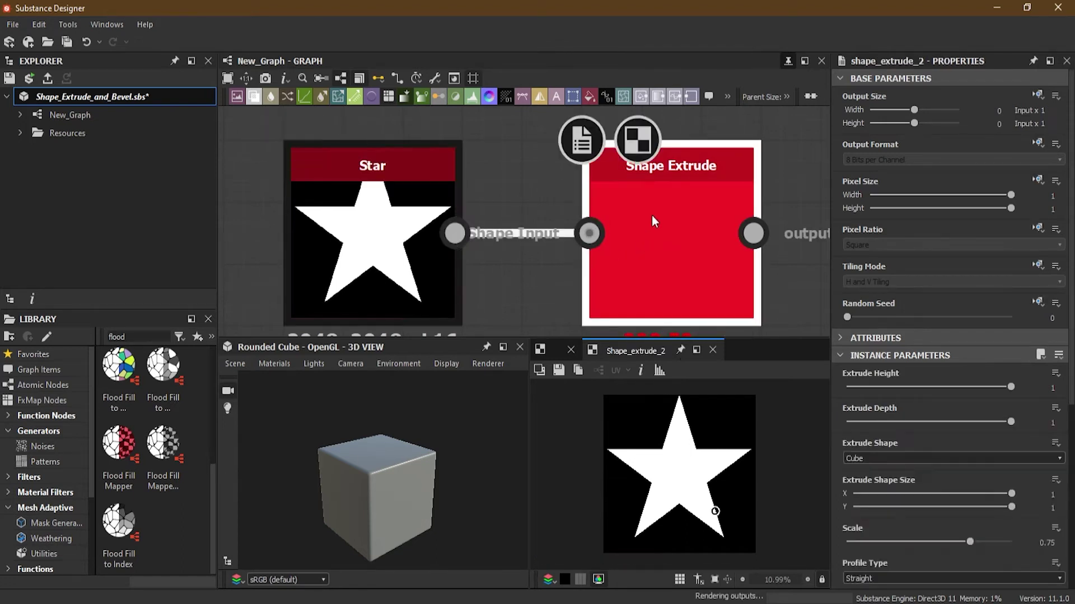
click(874, 458)
click(890, 488)
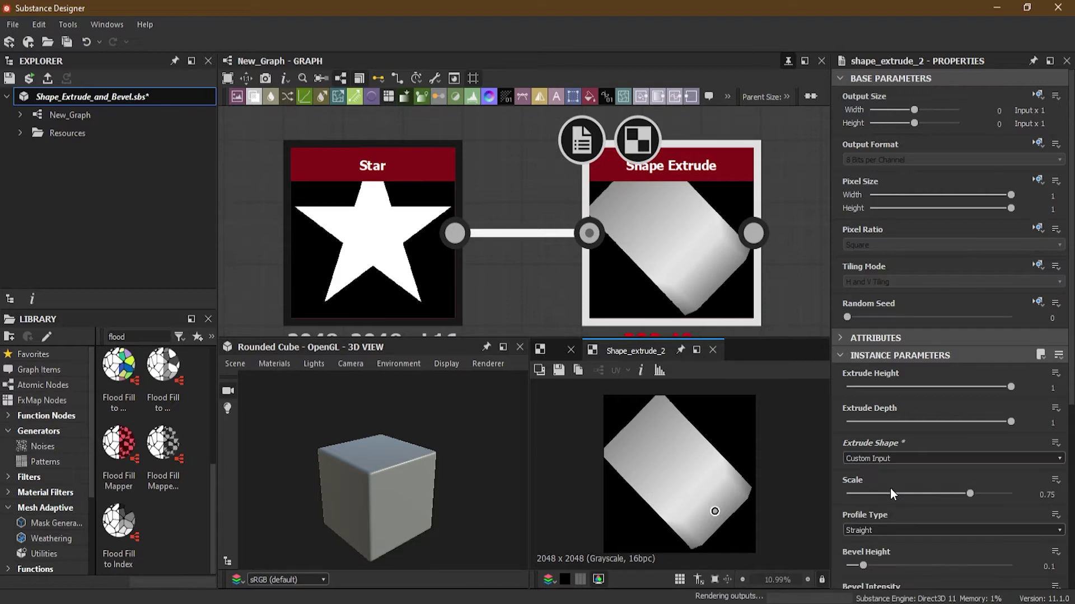
drag(715, 512, 686, 460)
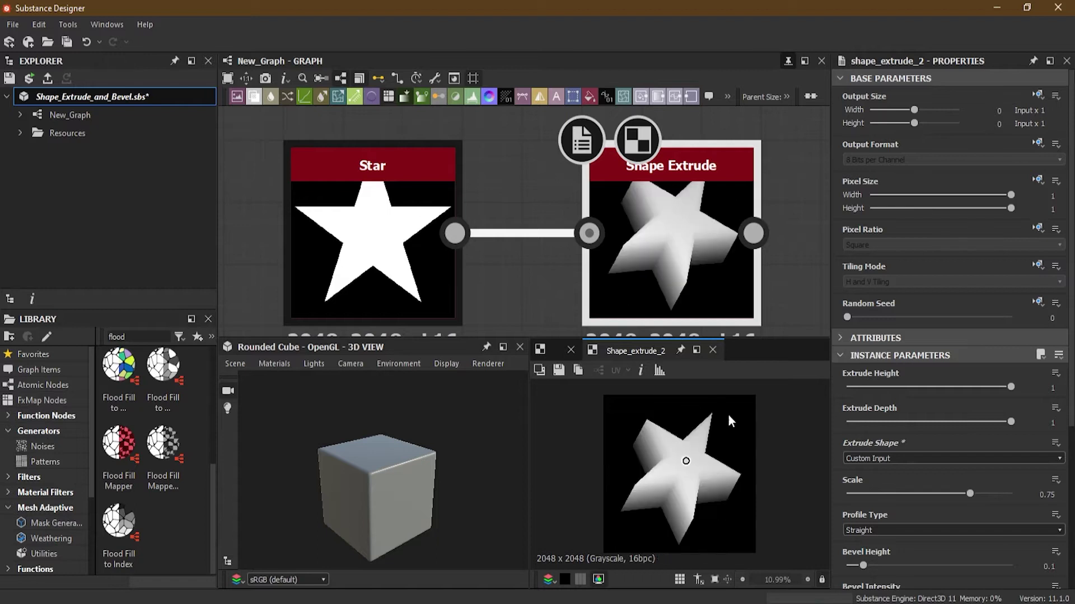
middle_drag(723, 304, 624, 271)
scroll(699, 446, down, 1)
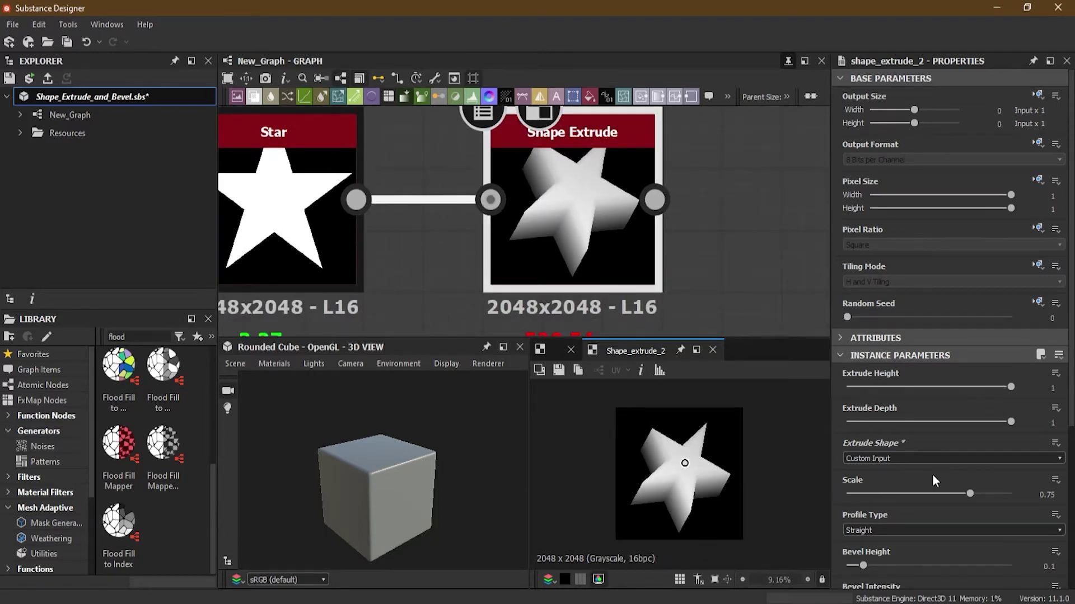
click(900, 459)
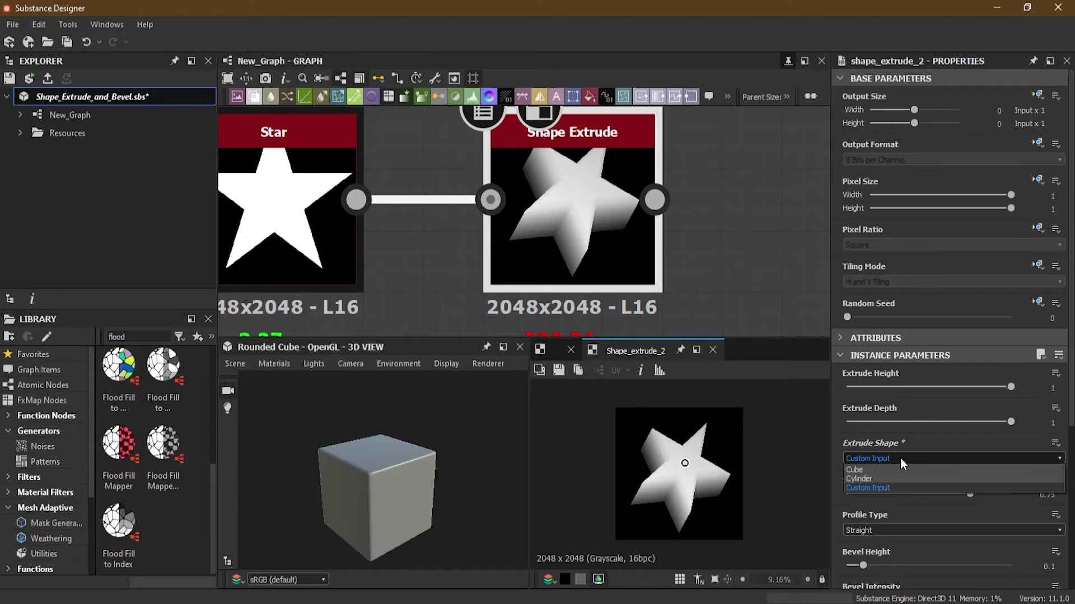
click(955, 442)
Step: Set the star's extrude height to 0.28, extrude depth to 0.37 and scale to 0.82, tilting it to check its thickness
scroll(896, 513, down, 3)
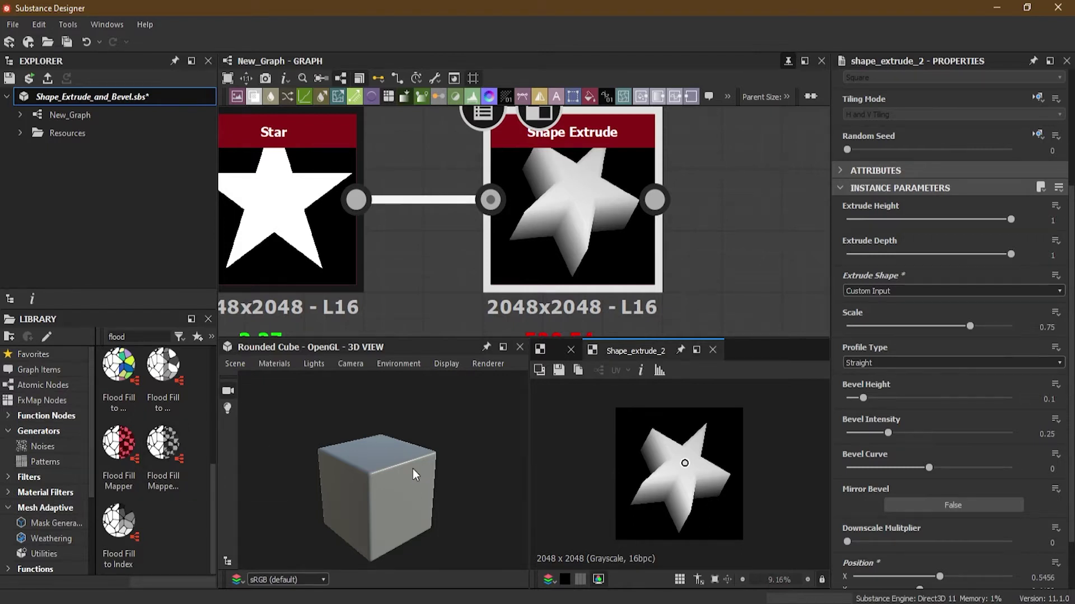
drag(1010, 219, 894, 225)
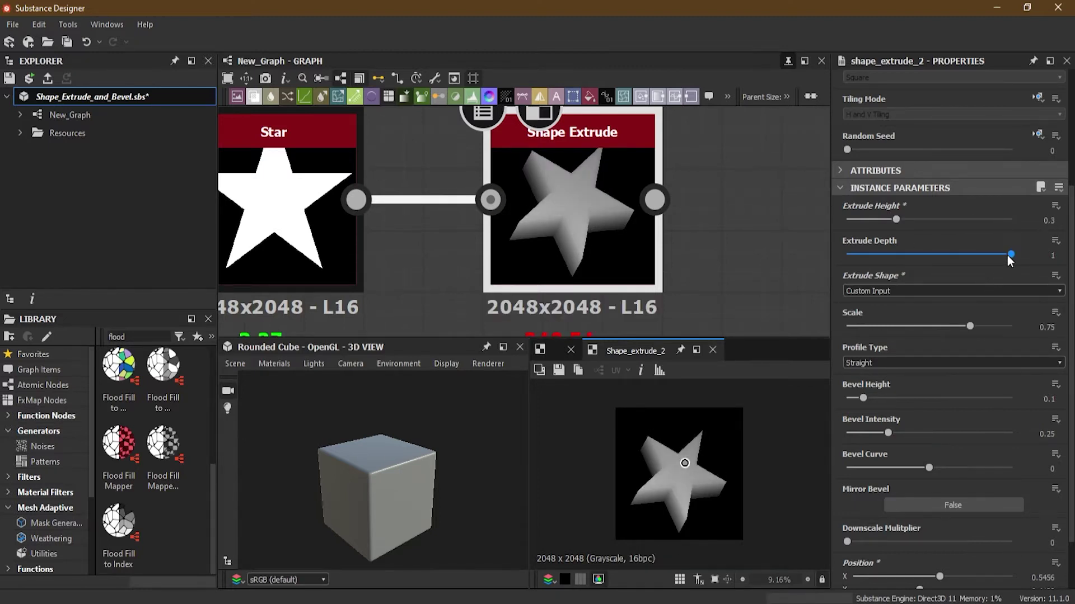
drag(1008, 255, 962, 256)
drag(684, 464, 683, 430)
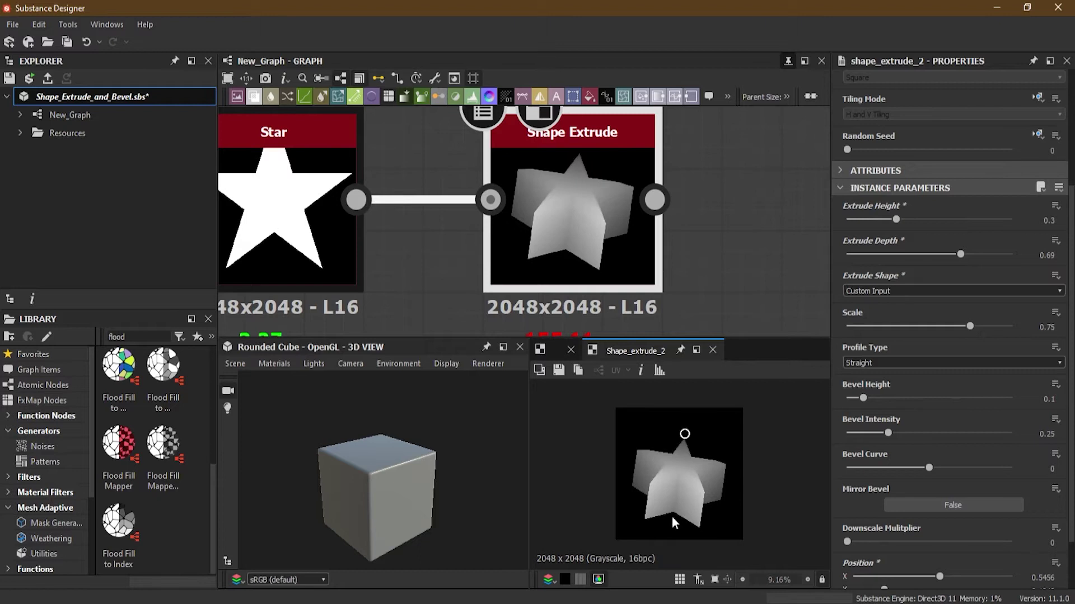
drag(962, 254, 908, 264)
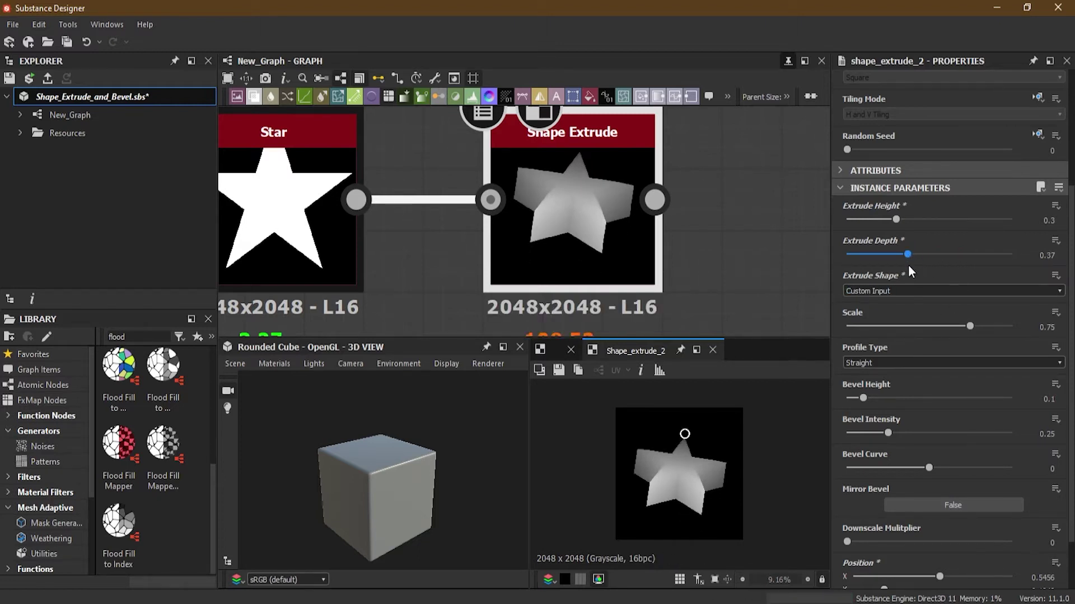
mouse_move(896, 219)
mouse_down()
mouse_move(962, 219)
mouse_move(893, 233)
mouse_up()
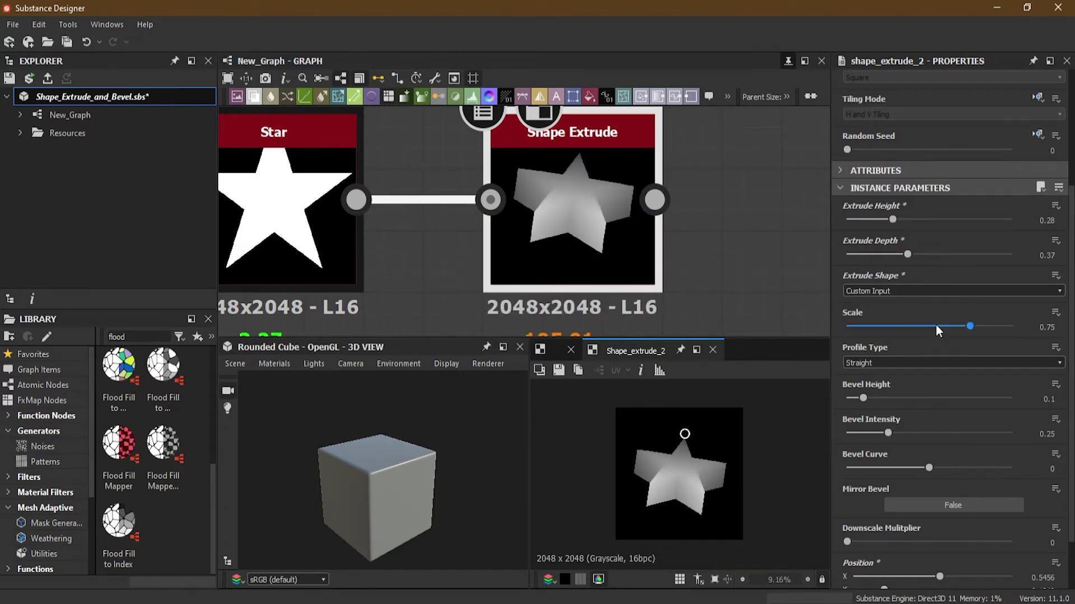
mouse_move(966, 328)
mouse_down()
mouse_move(909, 326)
mouse_move(995, 325)
mouse_move(982, 324)
mouse_up()
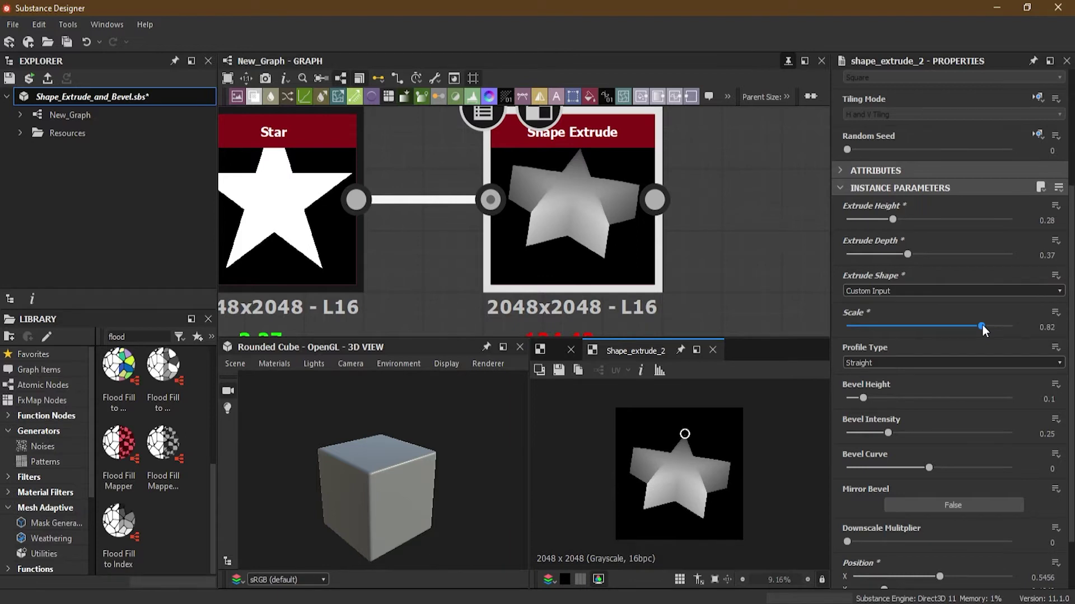
Step: Set the star's bevel height to 0.76 and bevel intensity to 1, rotating it slightly in the 2D preview
drag(860, 400, 955, 398)
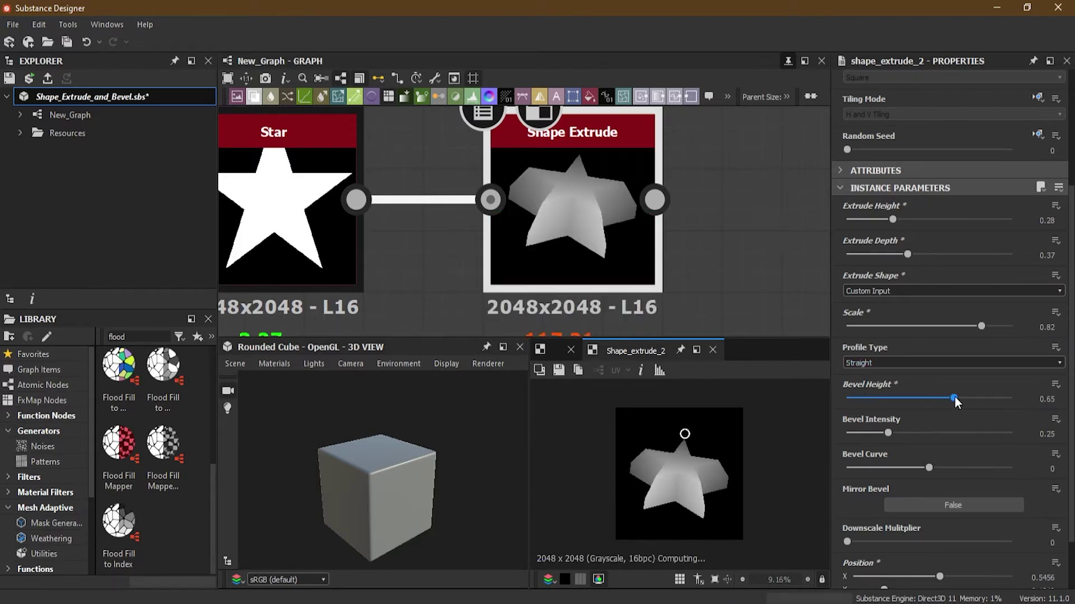
scroll(681, 474, up, 3)
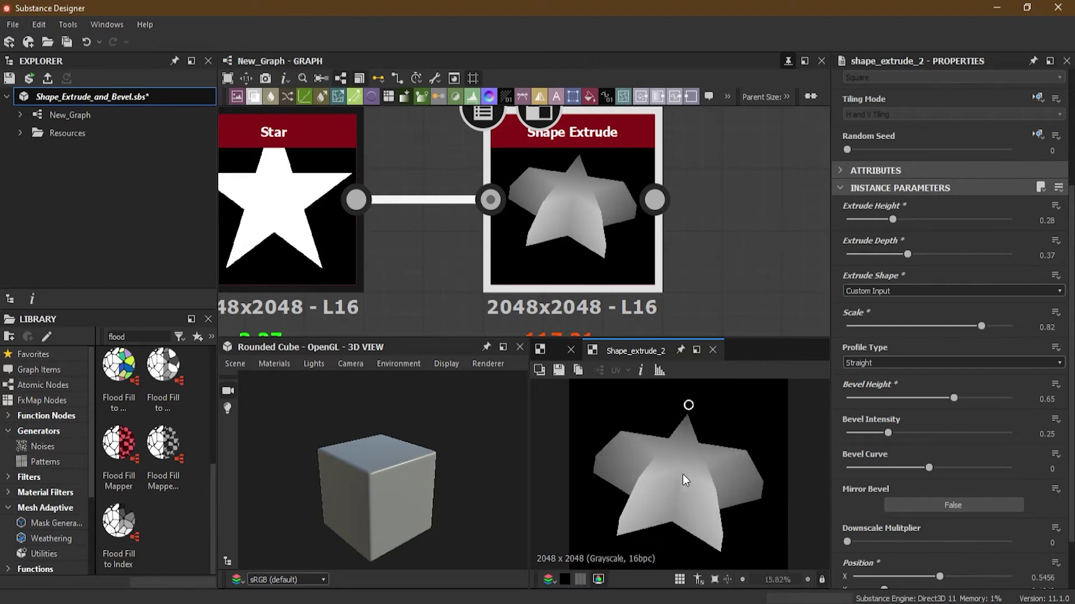
mouse_move(694, 404)
mouse_down()
mouse_move(690, 458)
mouse_move(684, 432)
mouse_move(695, 416)
mouse_up()
drag(954, 398, 1009, 435)
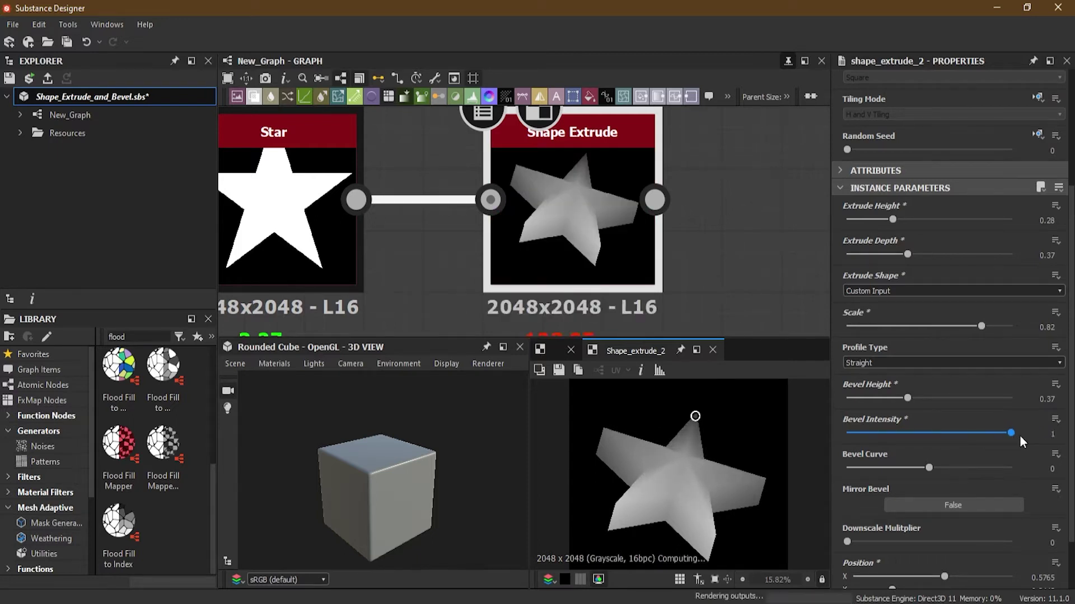
drag(928, 438, 1012, 440)
drag(908, 398, 971, 405)
mouse_move(696, 418)
mouse_down()
mouse_move(694, 467)
mouse_move(692, 423)
mouse_up()
Step: Set the bevel curve to 0.26 and turn on Mirror Bevel for the extruded star
scroll(908, 438, down, 1)
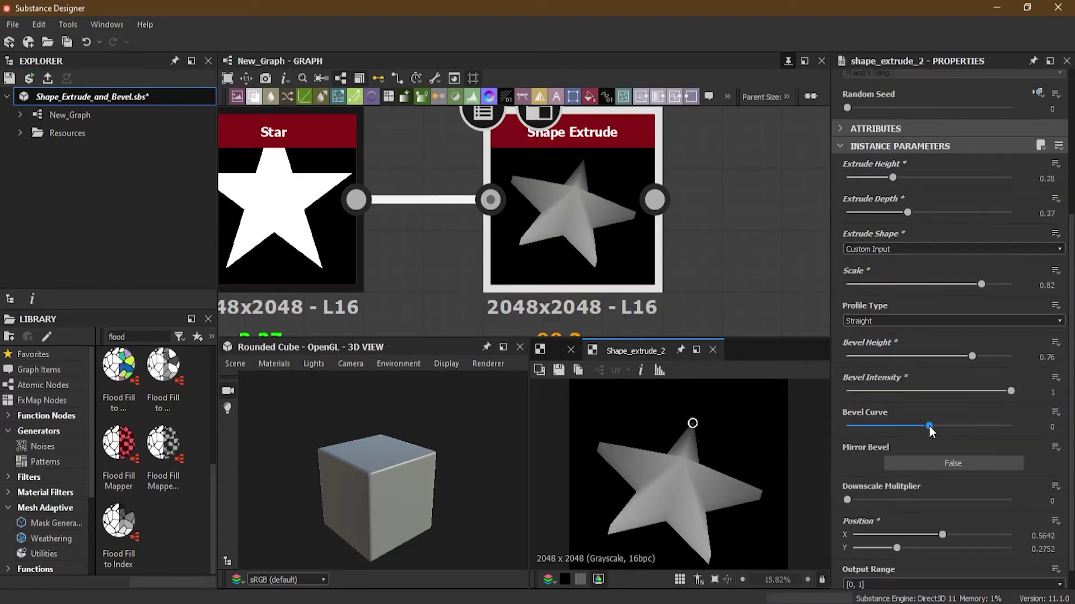
drag(929, 425, 951, 444)
scroll(863, 448, down, 1)
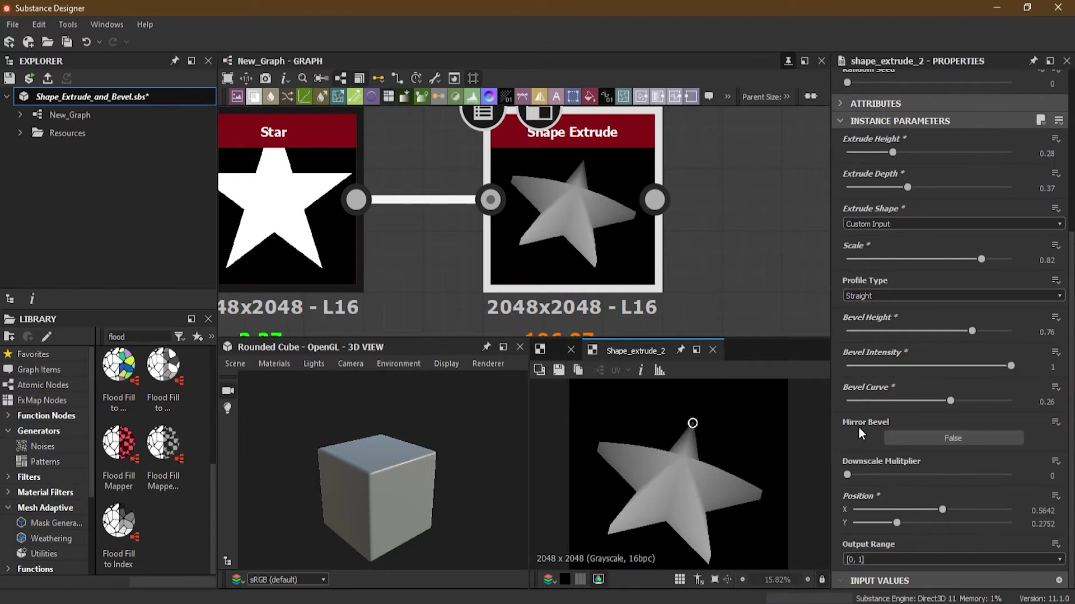
click(925, 438)
mouse_move(693, 429)
mouse_down()
mouse_move(702, 351)
mouse_move(708, 507)
mouse_move(684, 426)
mouse_move(686, 442)
mouse_move(691, 380)
mouse_move(688, 448)
mouse_move(689, 425)
mouse_up()
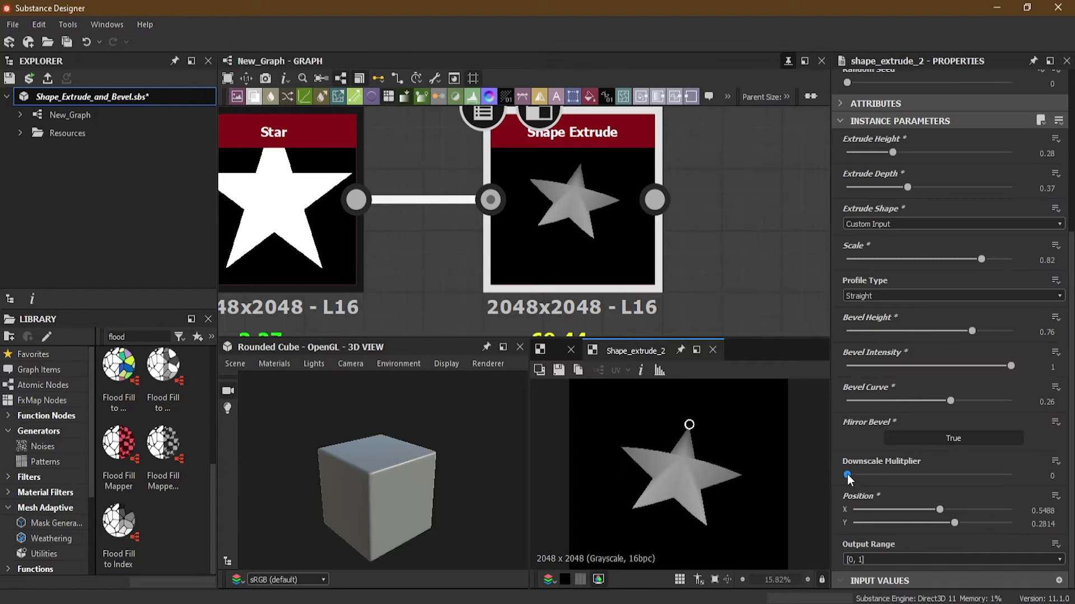
Step: Try a higher Downscale Multiplier, restore it to 0, and rotate the star to position X 0.6394, Y 0.2814
mouse_move(881, 475)
mouse_down()
mouse_move(971, 478)
mouse_move(864, 478)
mouse_move(992, 488)
mouse_move(866, 485)
mouse_up()
mouse_move(851, 473)
mouse_down()
mouse_move(1020, 480)
mouse_move(869, 479)
mouse_up()
mouse_move(953, 516)
mouse_down()
mouse_move(977, 516)
mouse_move(910, 513)
mouse_move(908, 522)
mouse_move(966, 523)
mouse_move(957, 524)
mouse_up()
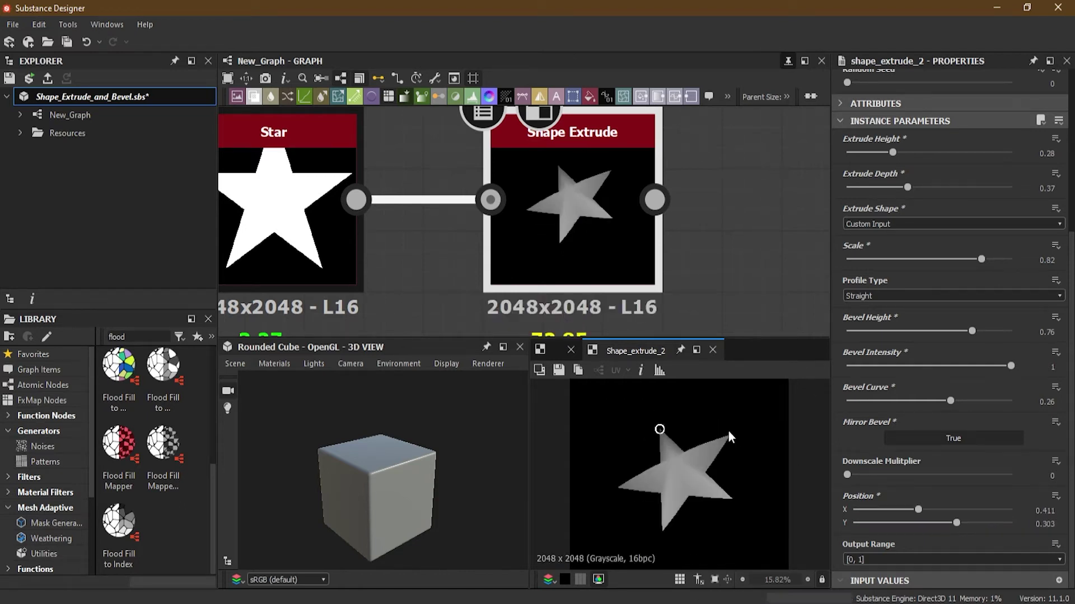
drag(659, 429, 710, 424)
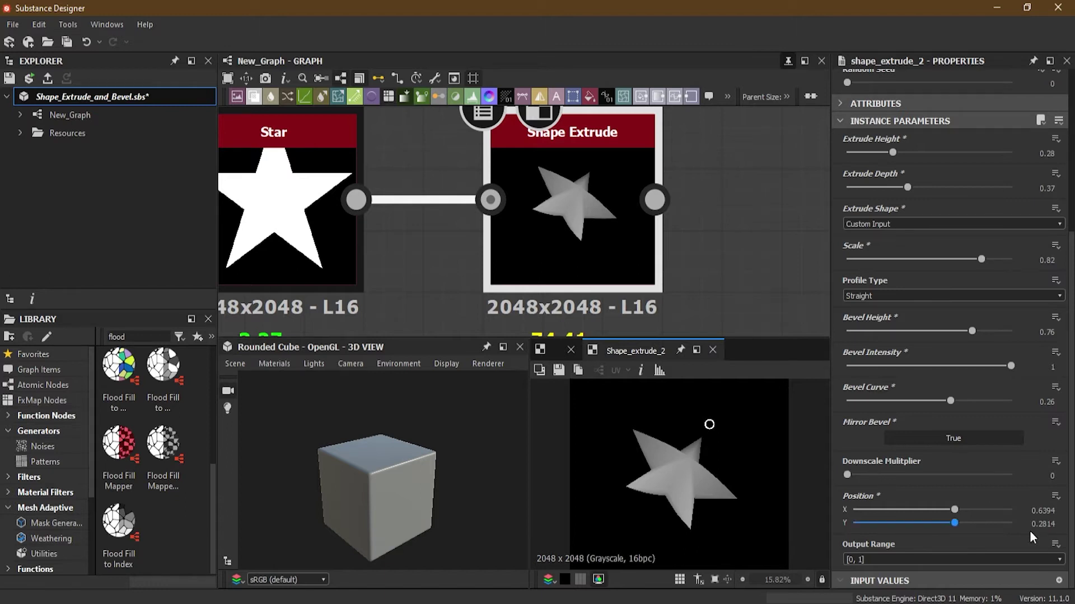
Step: Try the [-1, 1] output range on the rotated star, and set it back to [0, 1]
click(951, 560)
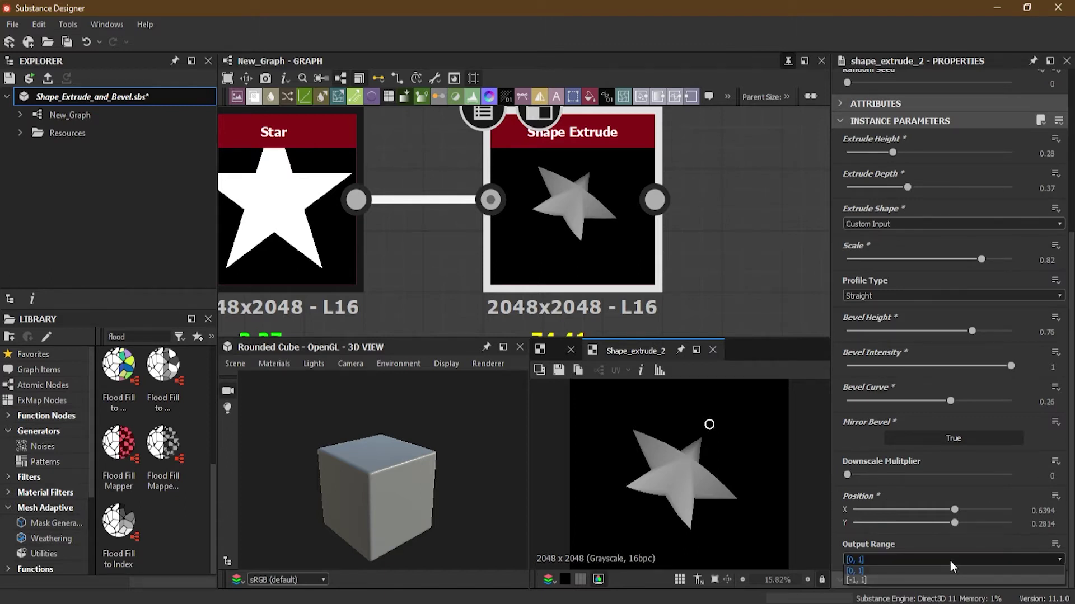
click(898, 579)
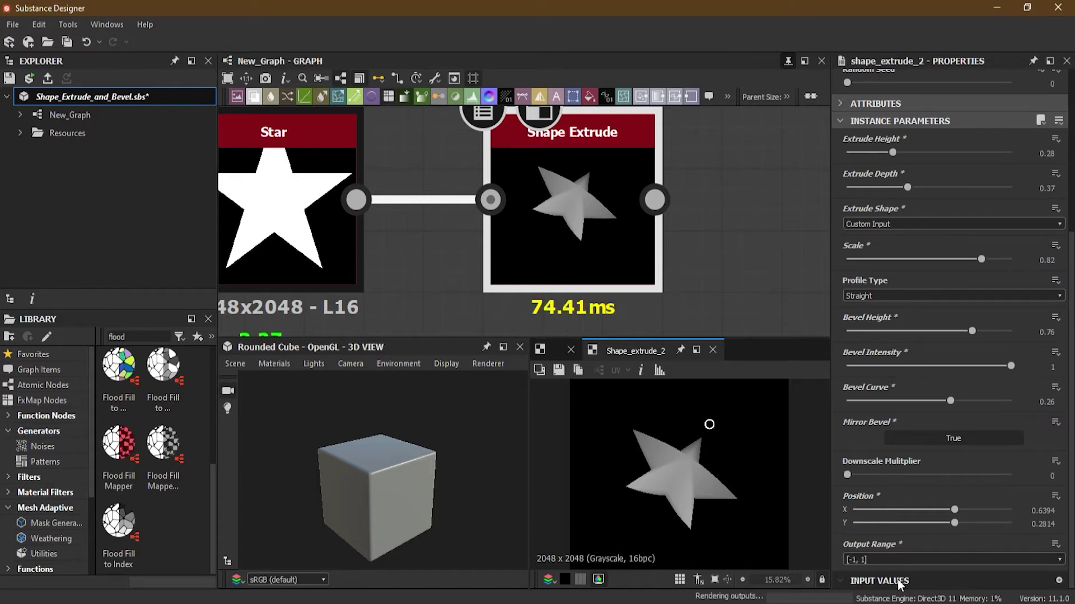
mouse_move(710, 440)
mouse_down()
mouse_move(703, 499)
mouse_move(681, 439)
mouse_move(694, 463)
mouse_move(684, 463)
mouse_move(699, 435)
mouse_move(694, 454)
mouse_up()
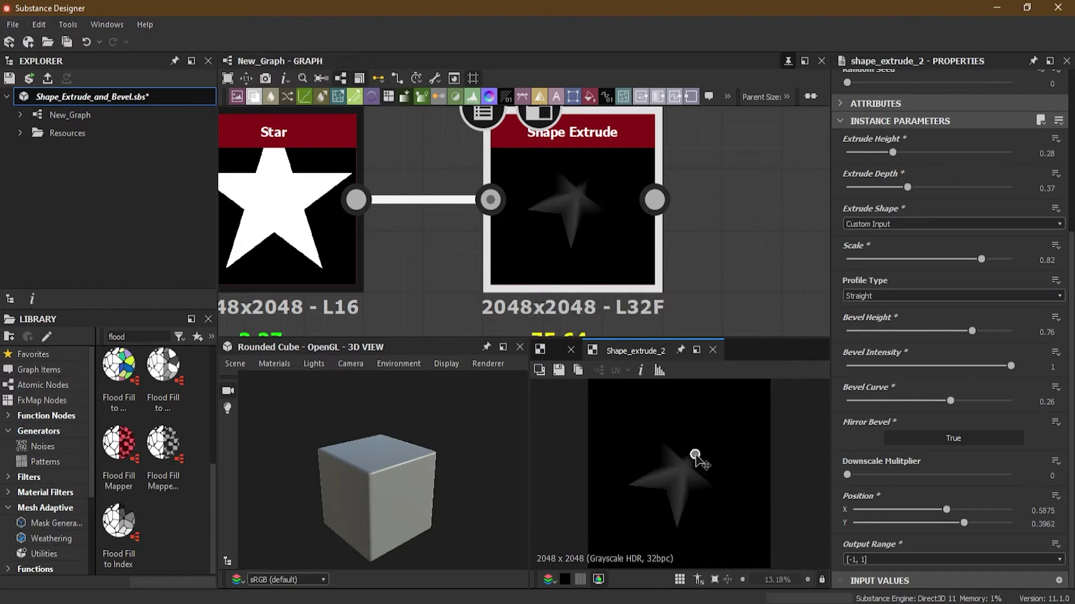
click(889, 564)
click(889, 573)
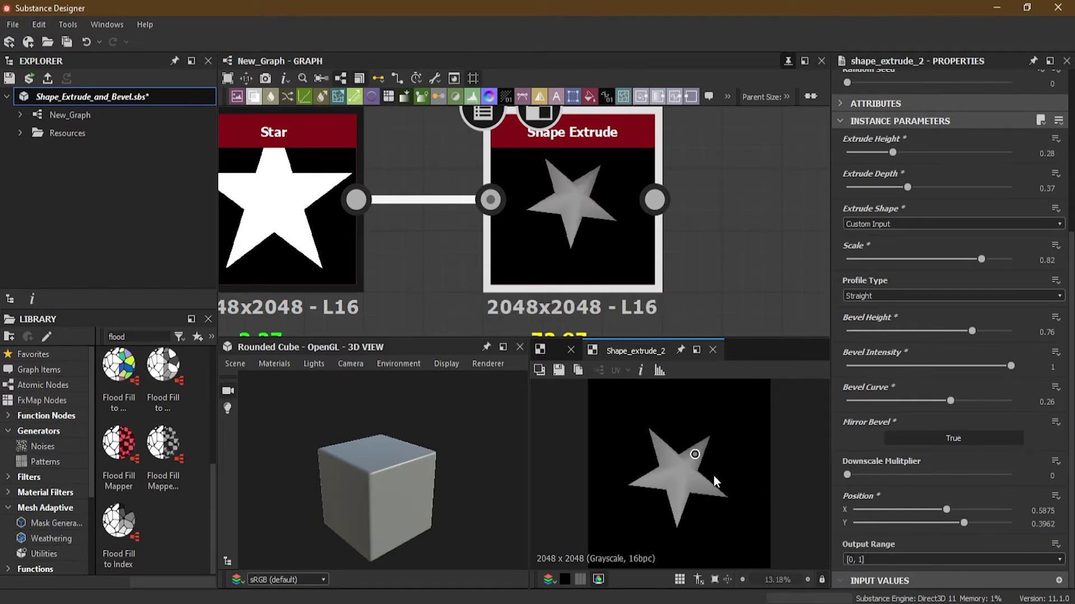
Step: Tilt the extruded star in the 2D preview by moving its position handle upward, away from the star's centre
mouse_move(691, 455)
mouse_down()
mouse_move(700, 415)
mouse_move(698, 436)
mouse_up()
scroll(698, 448, up, 2)
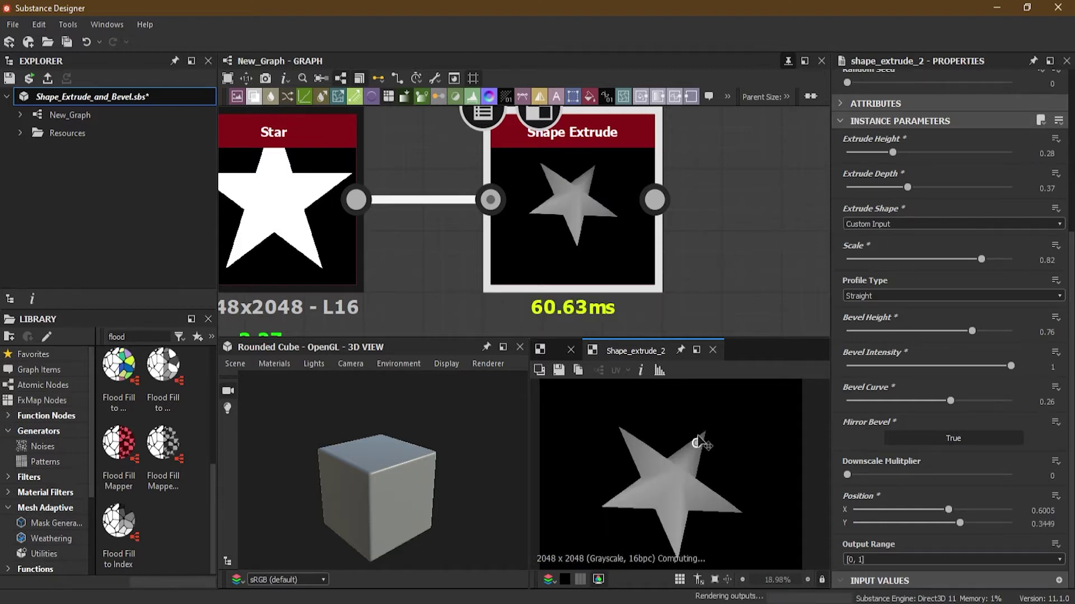
scroll(1035, 425, up, 3)
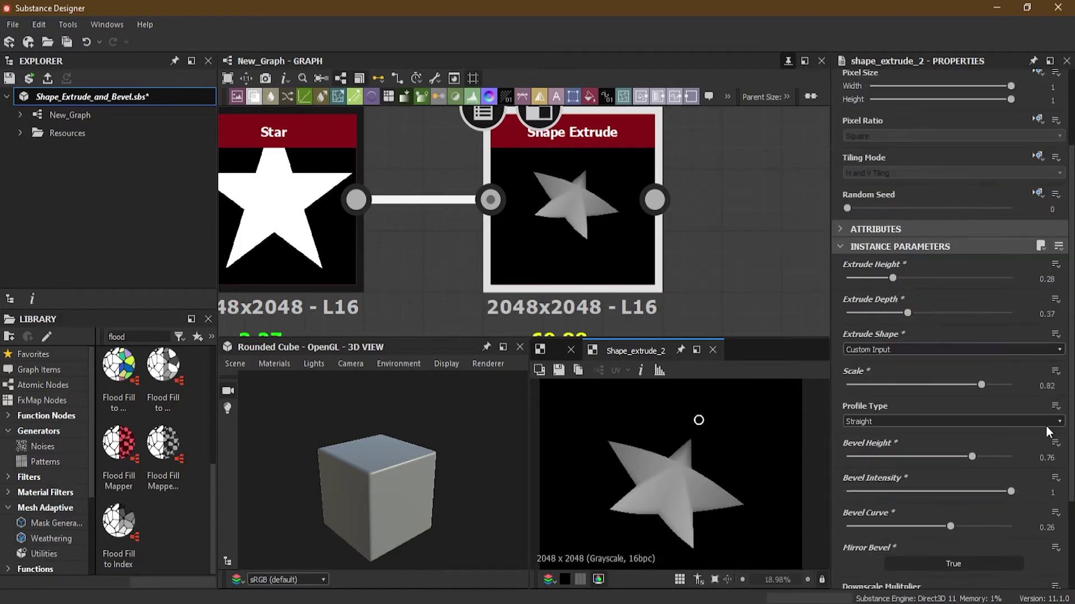
Step: Tilt the extruded star slightly further with its position handle, bringing position X to 0.6263
scroll(1049, 432, up, 3)
scroll(1049, 432, down, 4)
mouse_move(699, 421)
mouse_down()
mouse_move(706, 395)
mouse_move(702, 409)
mouse_up()
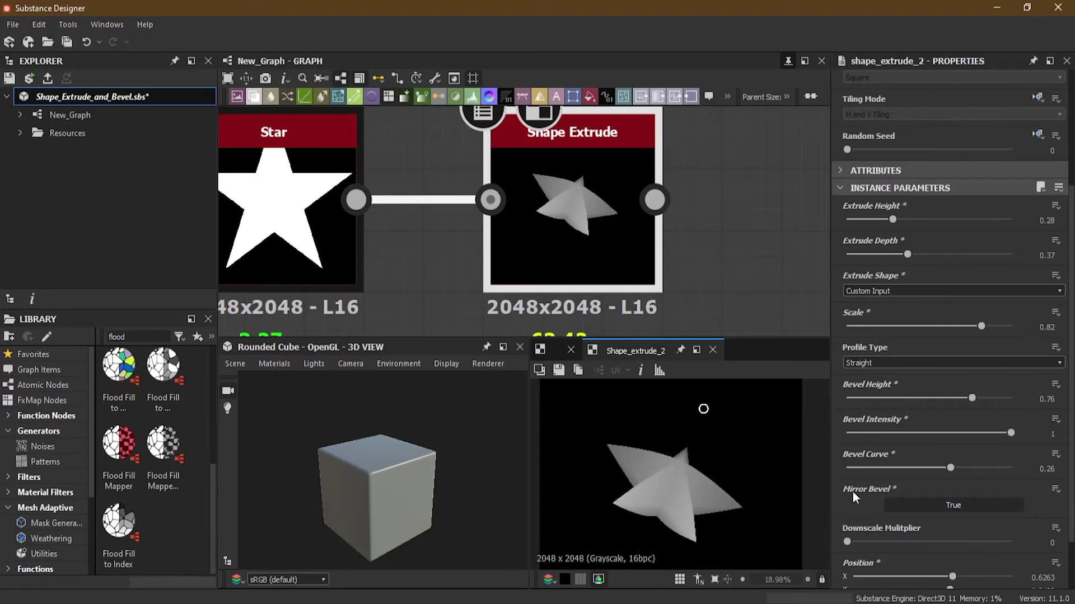
scroll(852, 492, down, 2)
scroll(852, 492, up, 4)
scroll(633, 301, down, 3)
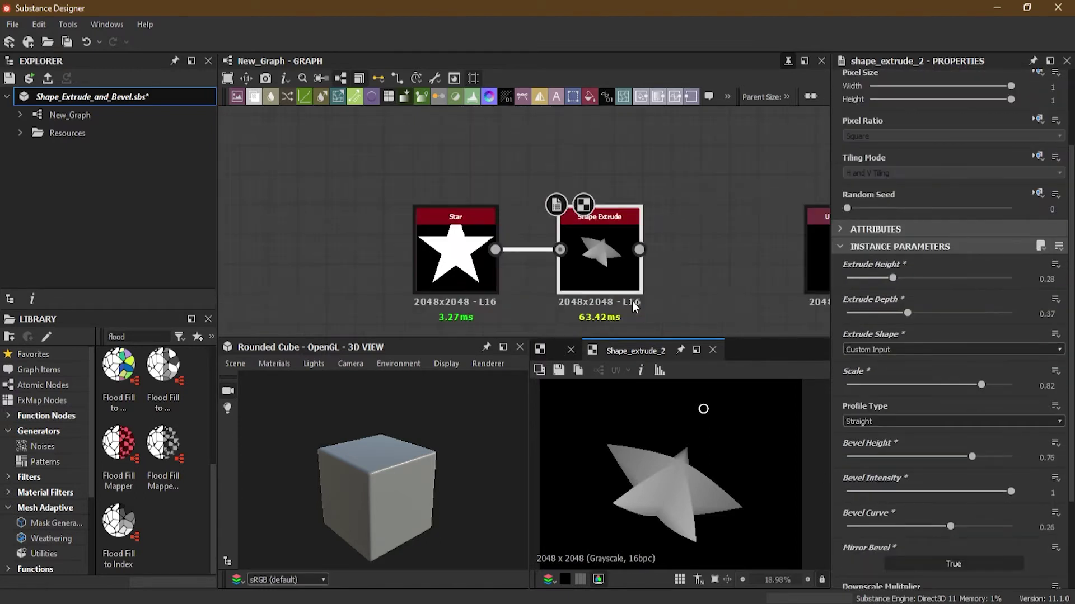
Step: Add a Tile Generator node to the graph and place it between the Shape Extrude and Uniform Color nodes
middle_drag(633, 302, 516, 289)
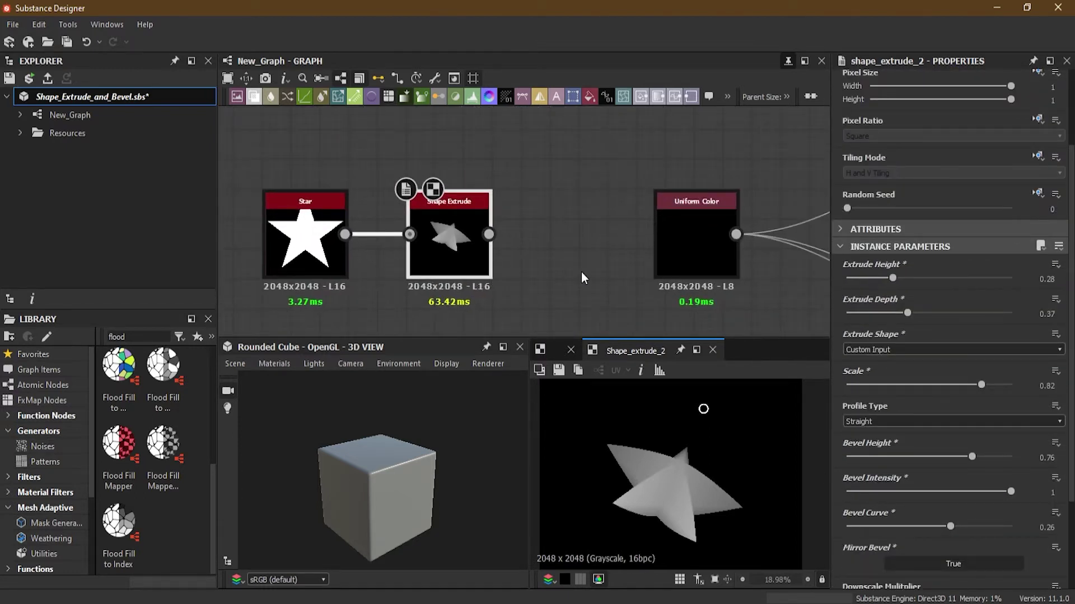
scroll(551, 262, up, 2)
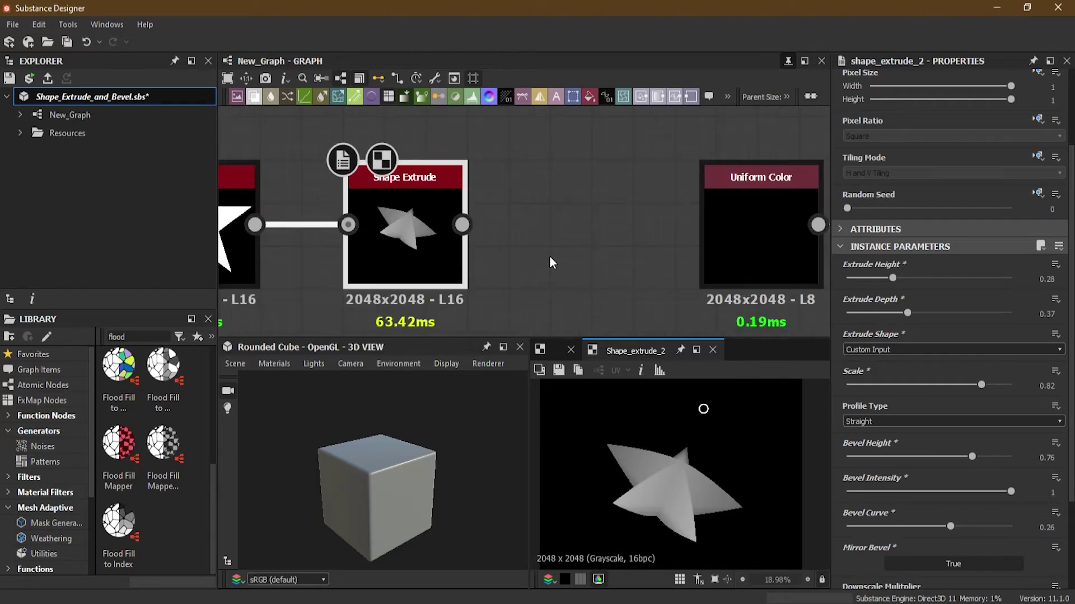
click(566, 227)
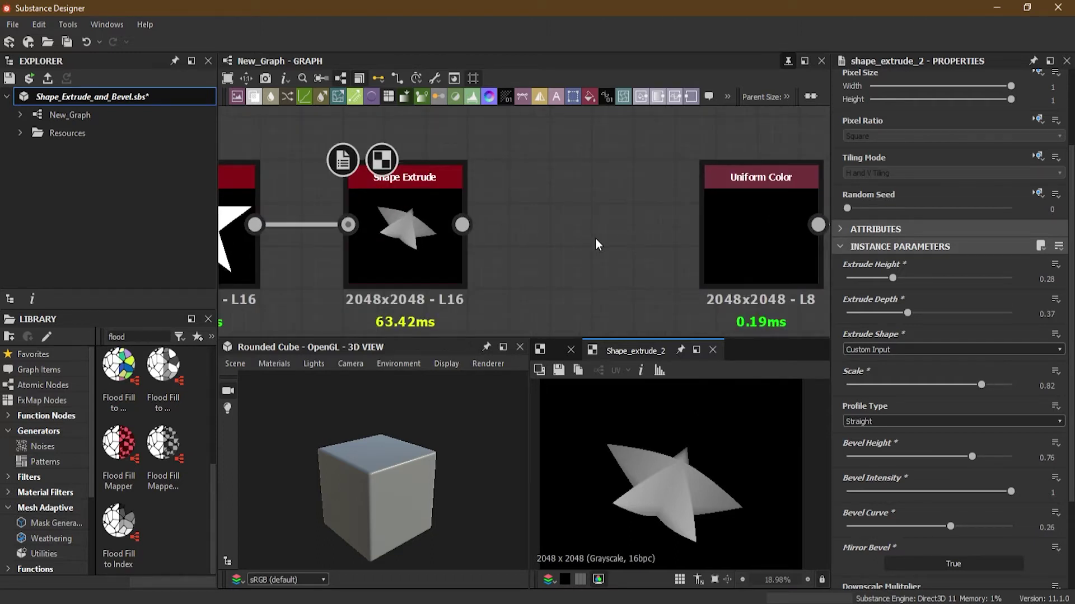
scroll(590, 237, down, 2)
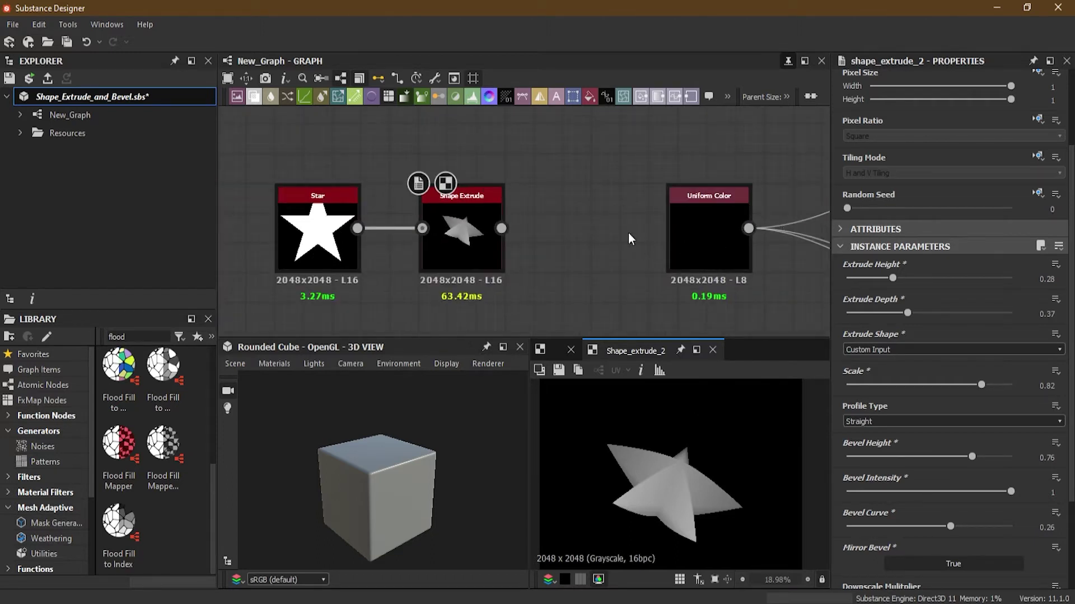
key(space)
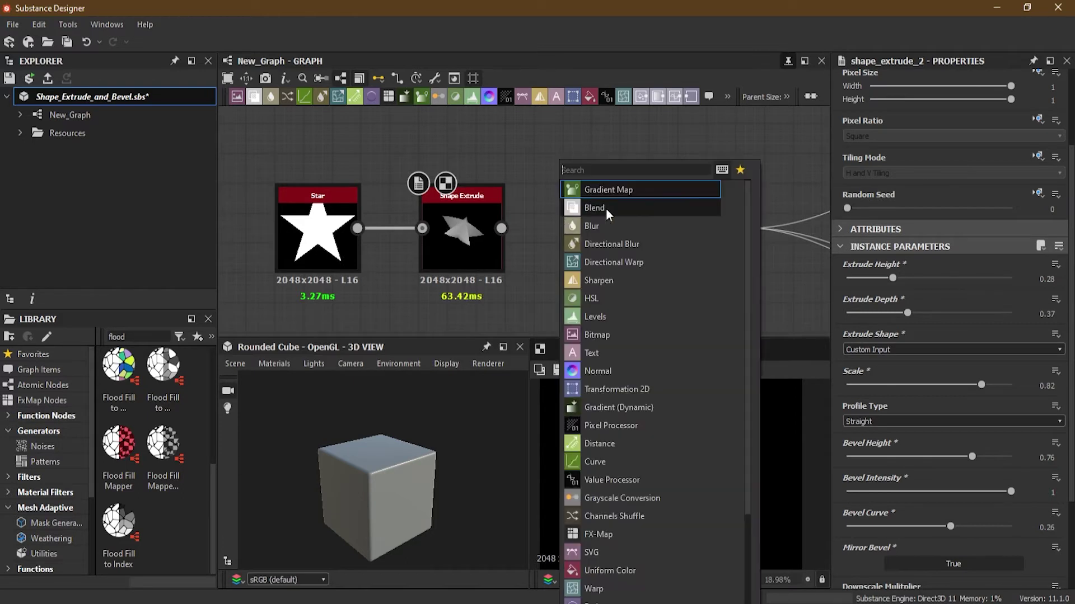
text(tile)
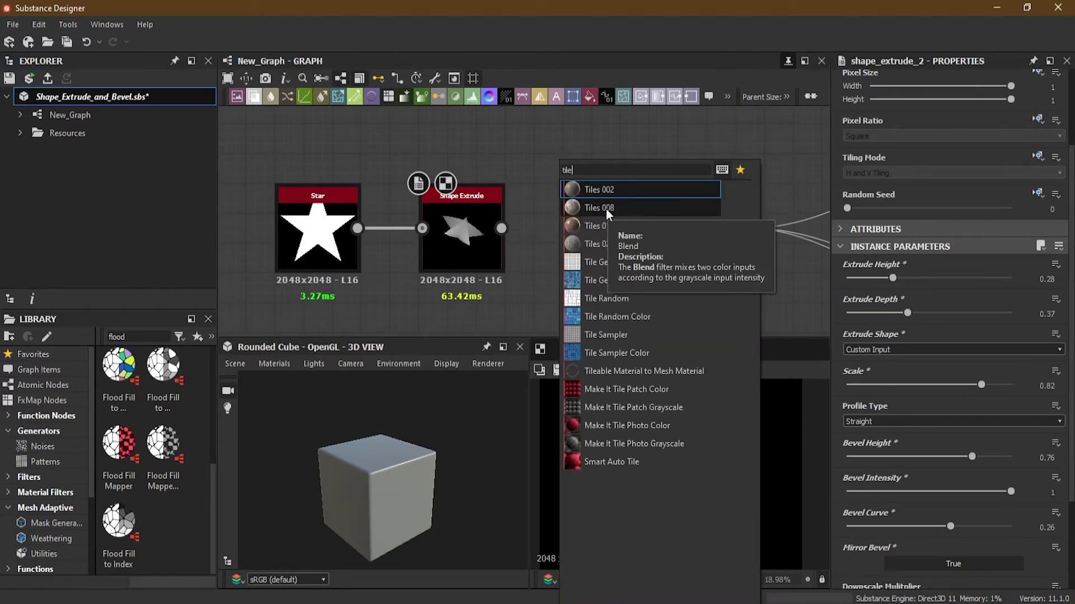
click(622, 263)
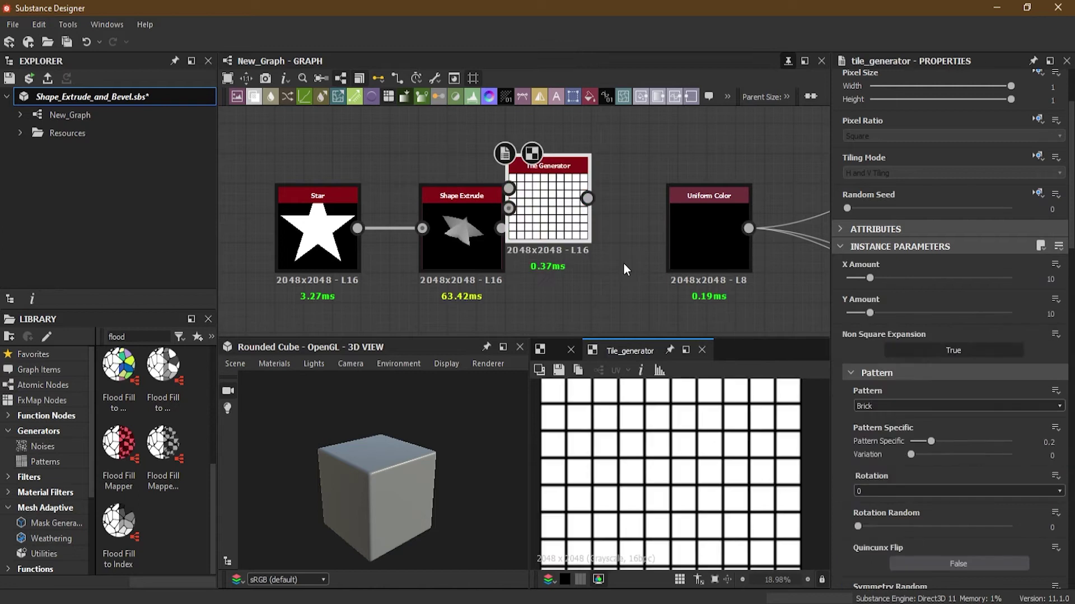
drag(566, 225, 593, 248)
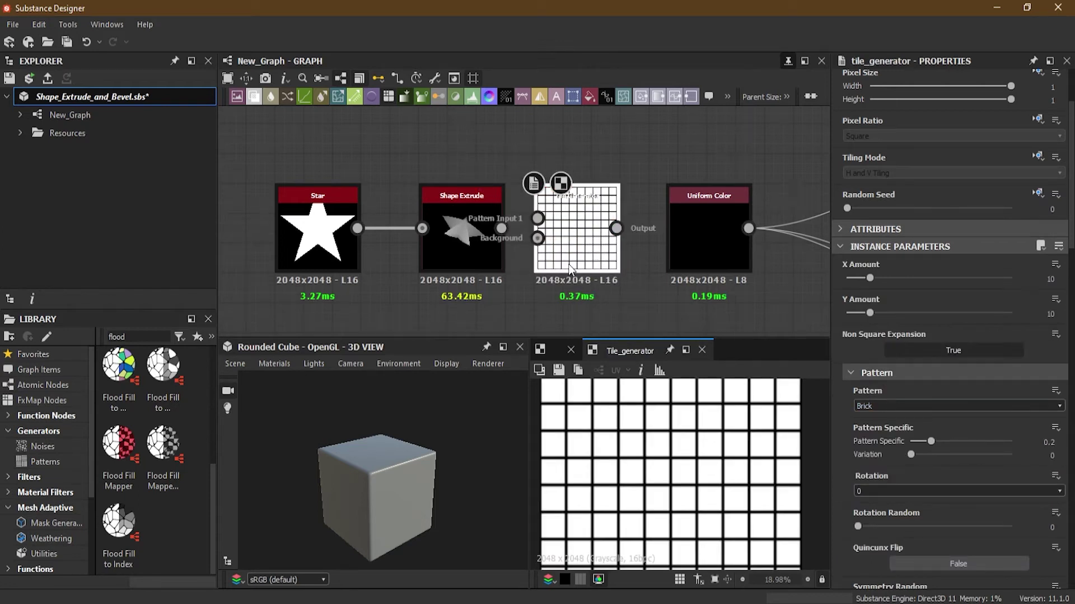
Step: Set the Tile Generator's pattern to Image Input and connect the Shape Extrude output to Pattern Input 1
scroll(549, 254, up, 3)
click(898, 406)
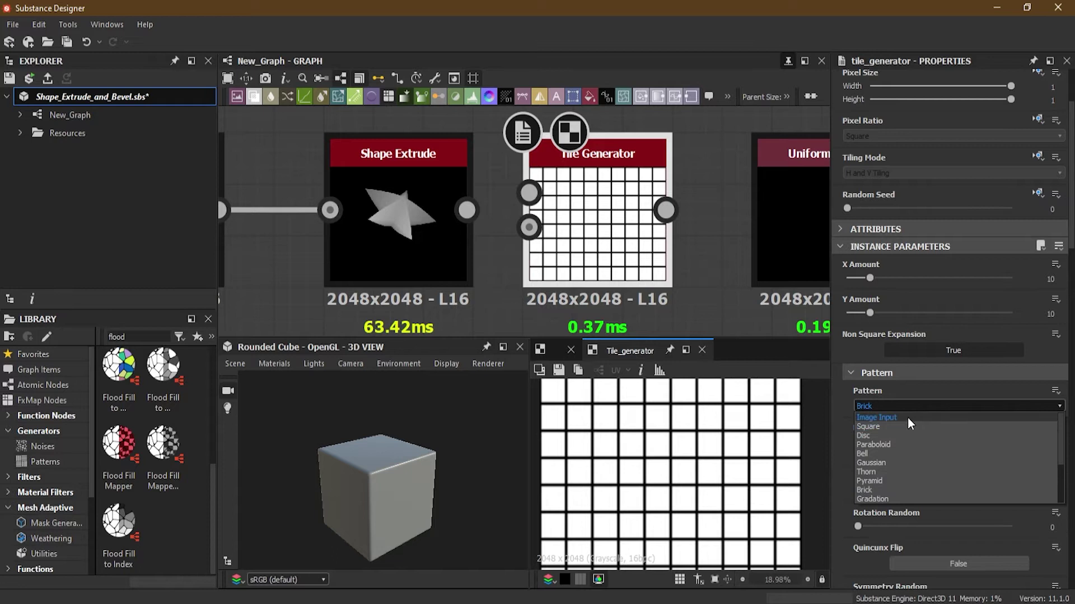
click(908, 418)
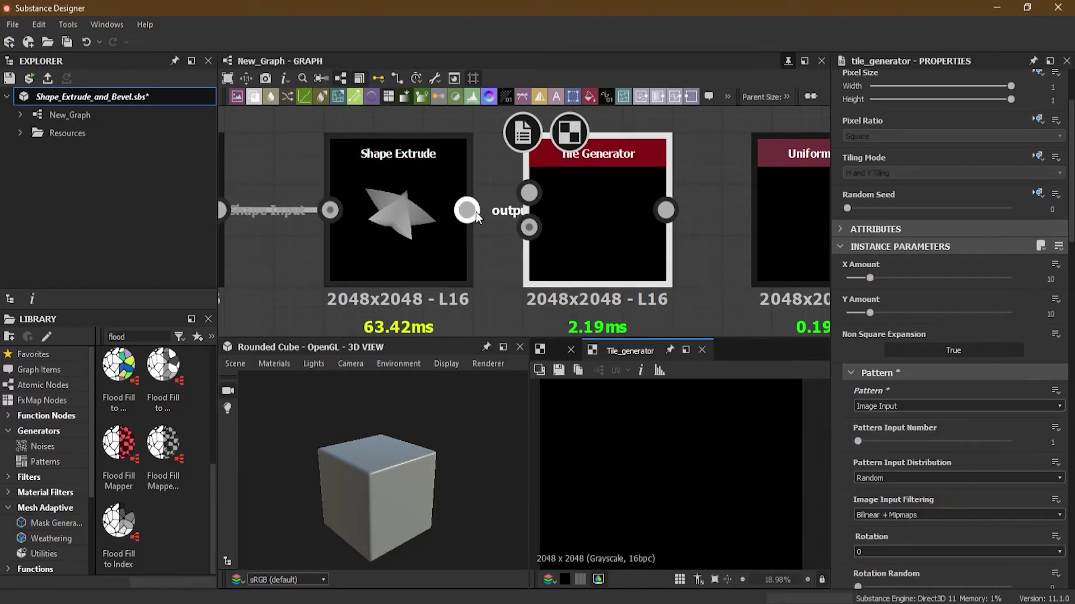
drag(467, 210, 528, 193)
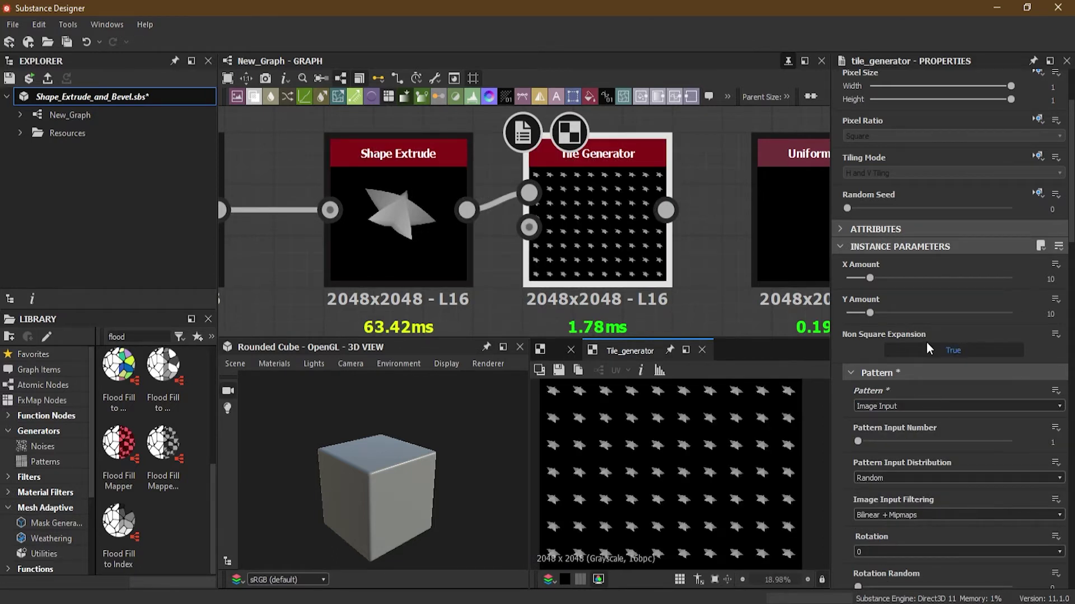
Step: Set the Tile Generator's X Amount and Y Amount to 4
click(1050, 279)
text(4)
click(1053, 313)
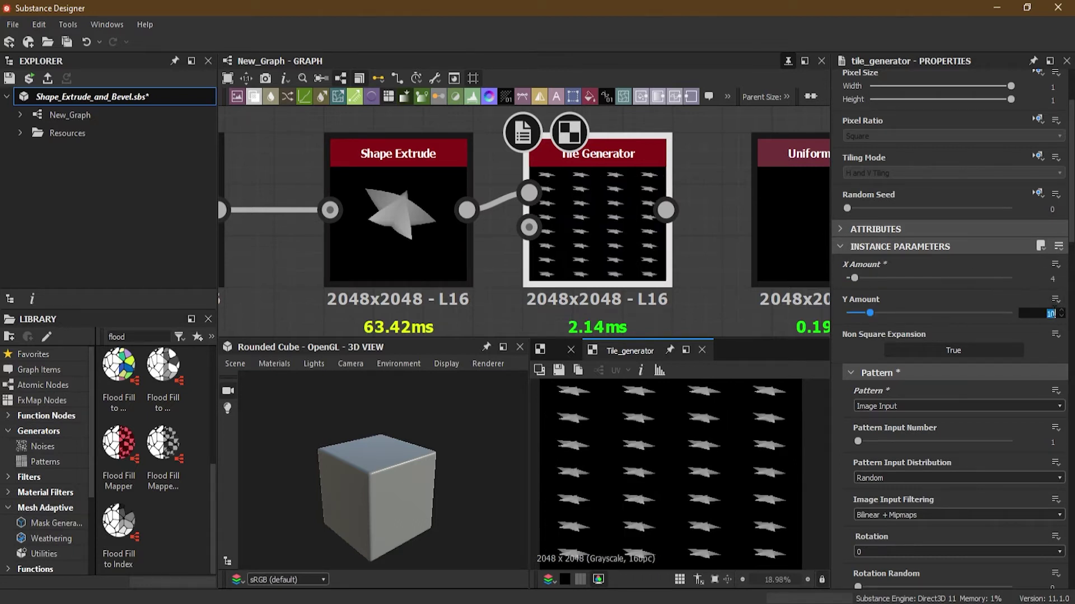
text(4)
key(Return)
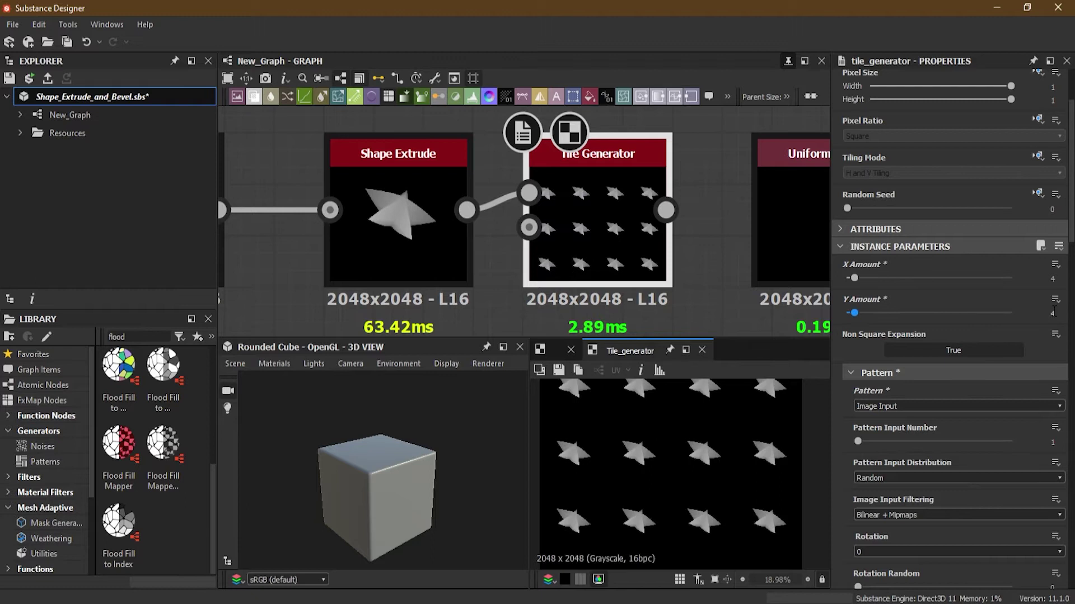
Step: Transfer the Uniform Color node's outgoing connections to the Tile Generator output, and move the Uniform Color node aside below the Star node
scroll(649, 168, down, 3)
middle_drag(692, 216, 499, 232)
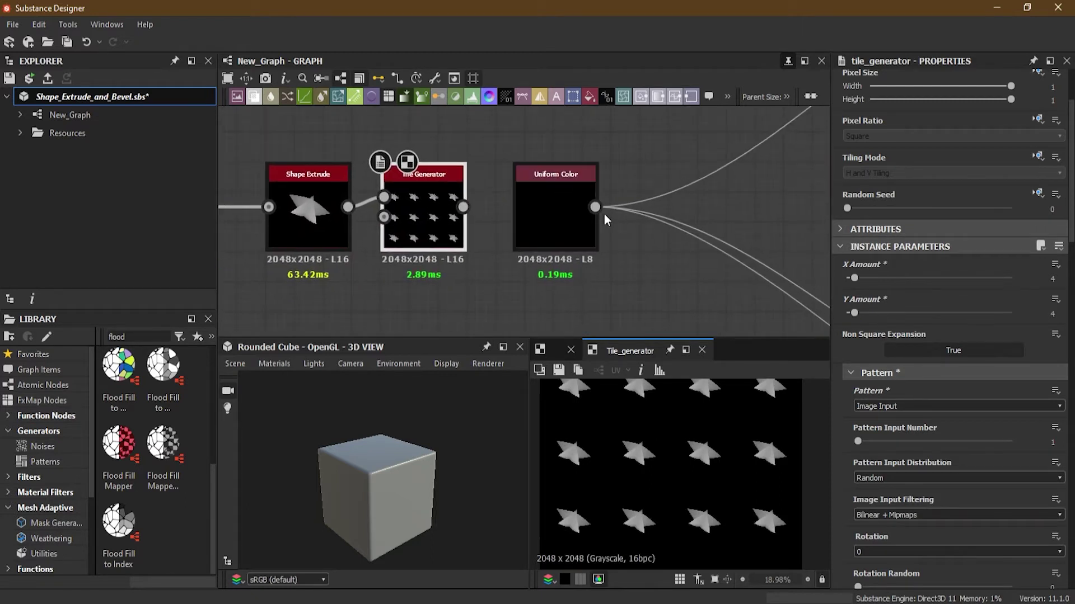
shift+drag(596, 213, 464, 207)
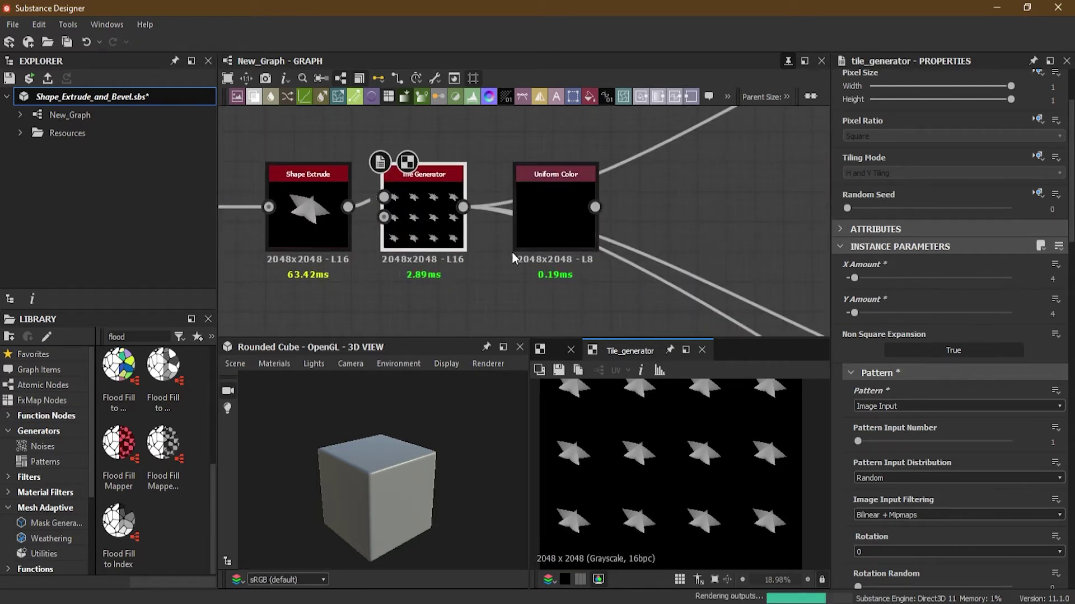
scroll(523, 266, down, 3)
middle_drag(522, 271, 604, 223)
drag(618, 209, 282, 295)
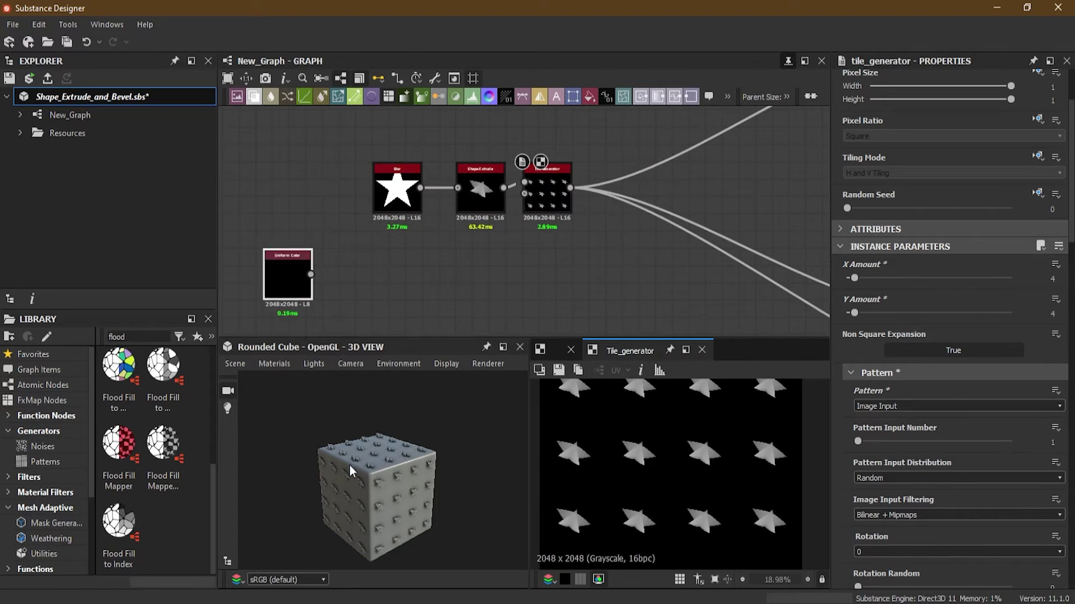
Step: Select the Shape Extrude node, turn the star face-on with its position handle, and tilt it steeply away again
scroll(350, 465, up, 5)
scroll(392, 476, up, 6)
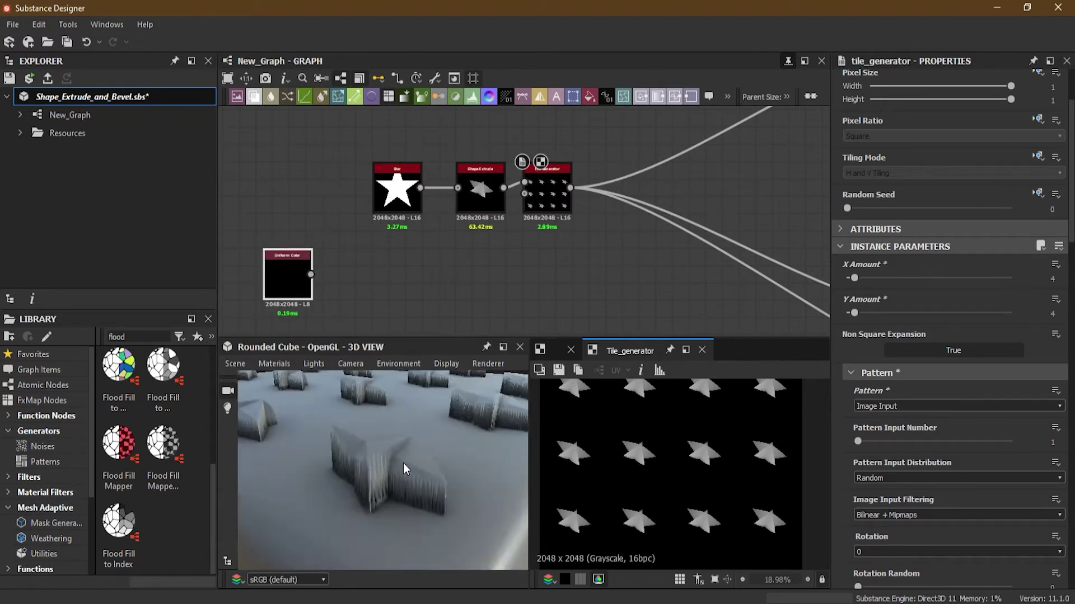
scroll(401, 477, up, 2)
mouse_move(400, 477)
mouse_down()
mouse_move(424, 482)
mouse_move(412, 489)
mouse_up()
drag(363, 518, 391, 490)
scroll(478, 218, up, 4)
click(493, 184)
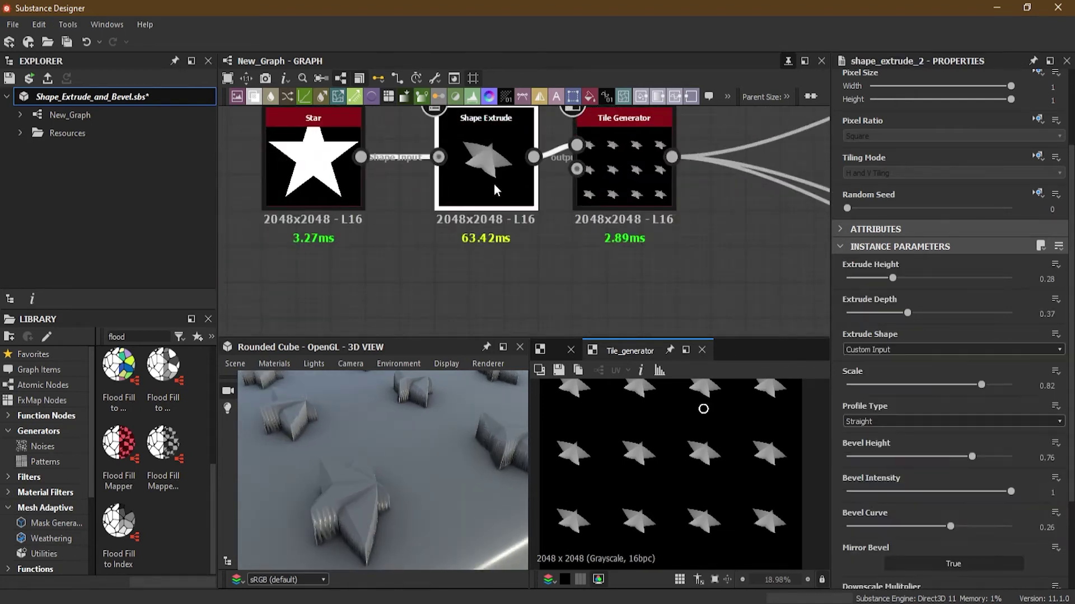
drag(698, 410, 643, 477)
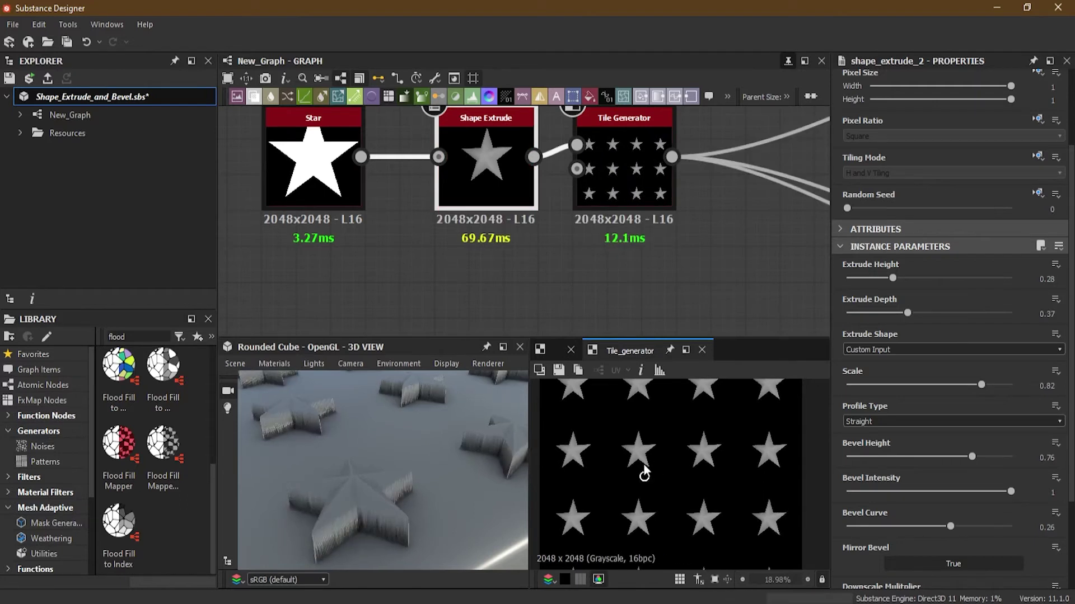
drag(645, 477, 642, 393)
Step: Try turning off Mirror Bevel on the steeply tilted star, and turn it back on
scroll(645, 457, up, 3)
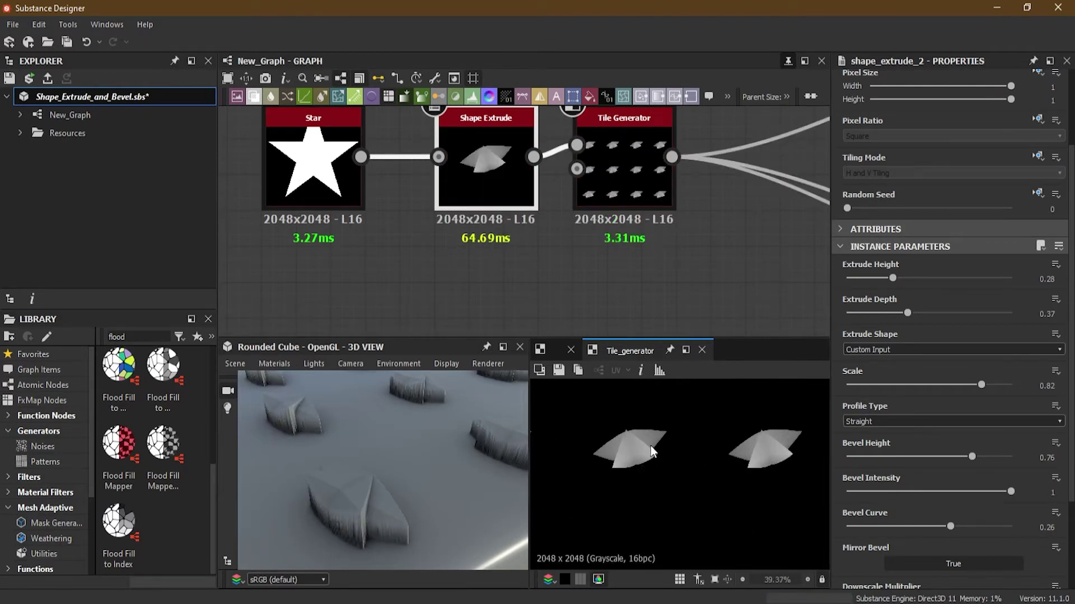
scroll(644, 448, down, 4)
middle_drag(666, 424, 667, 441)
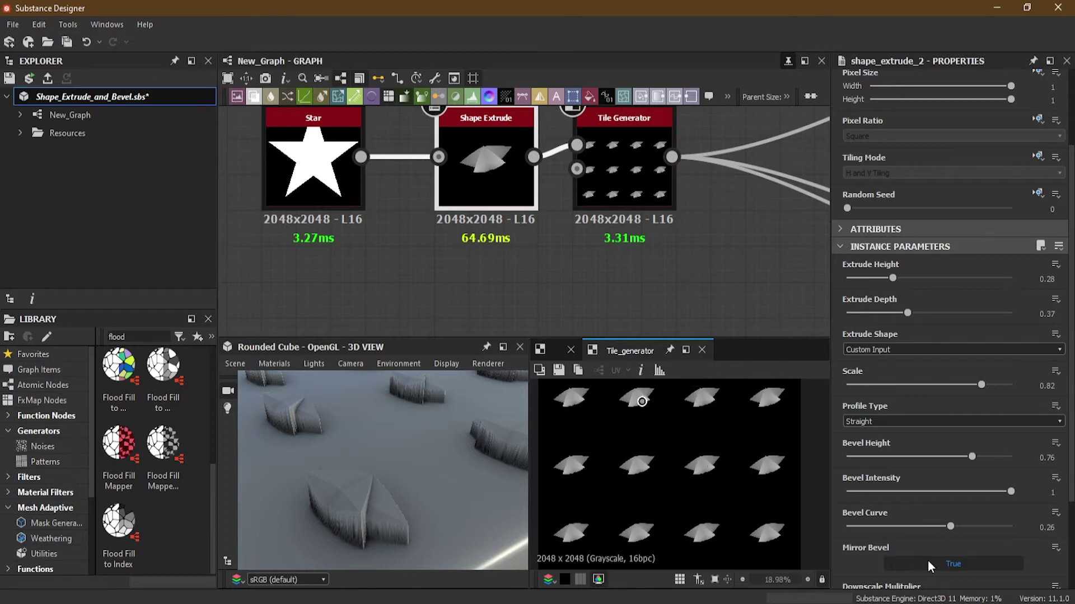
click(962, 562)
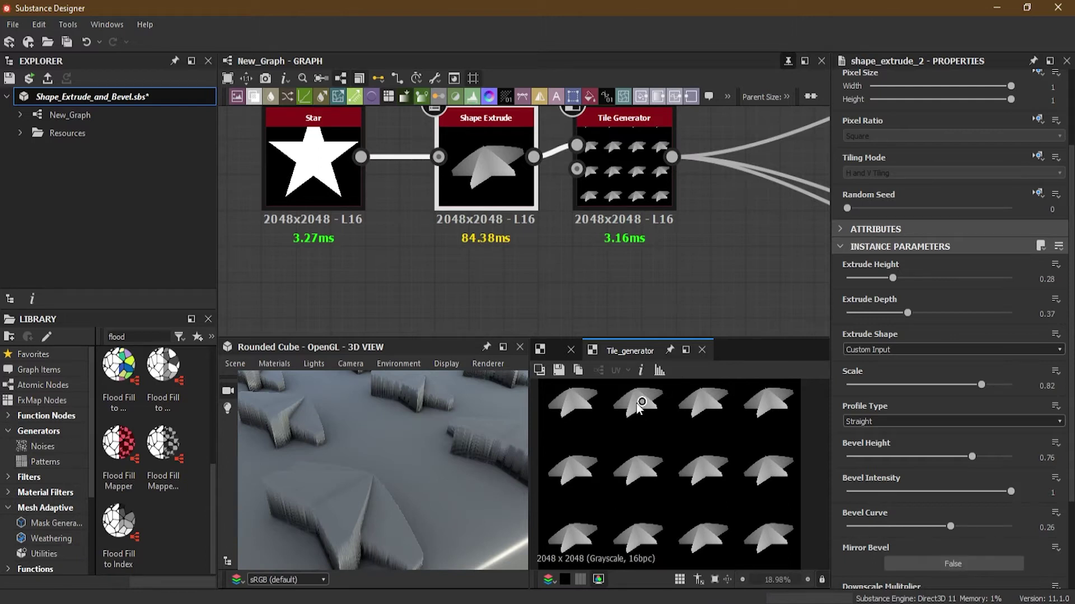
click(922, 565)
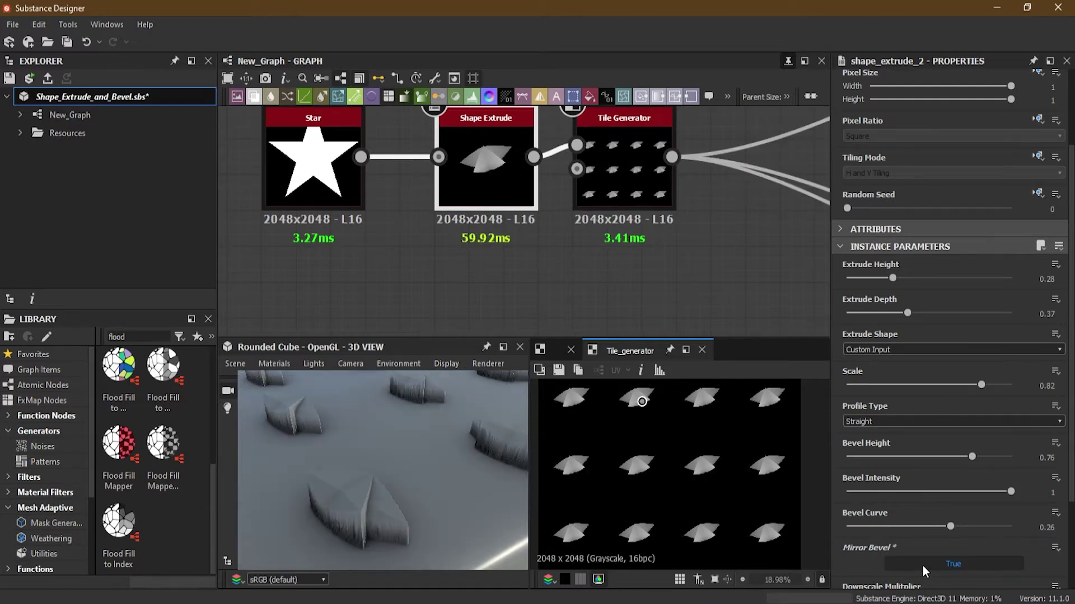
Step: Examine the tilted stars' displacement on the cube's top and side faces in the 3D view from several angles
drag(395, 523, 377, 502)
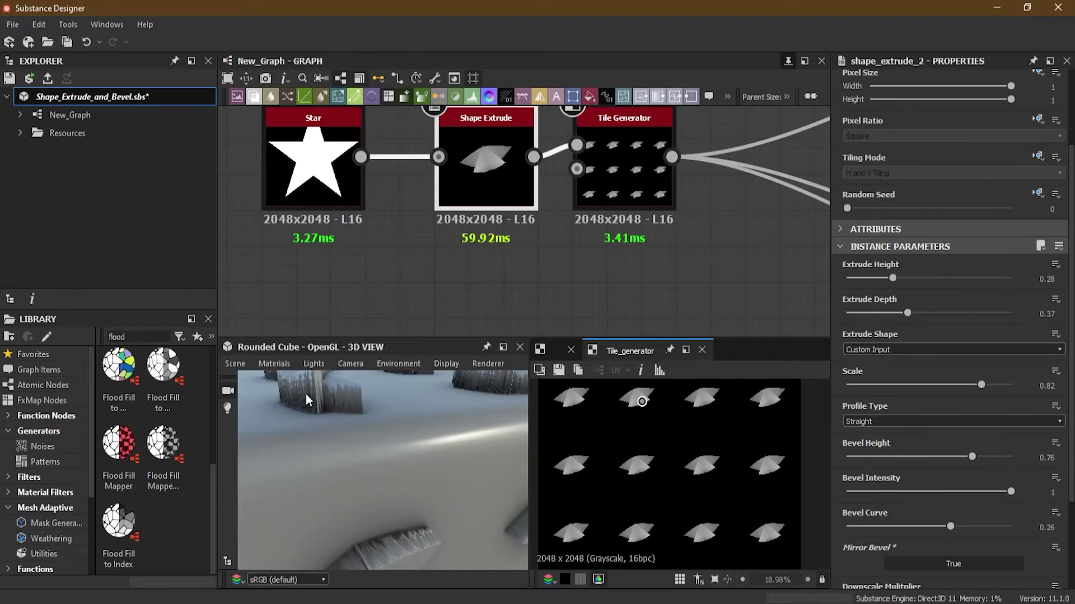
drag(309, 395, 404, 442)
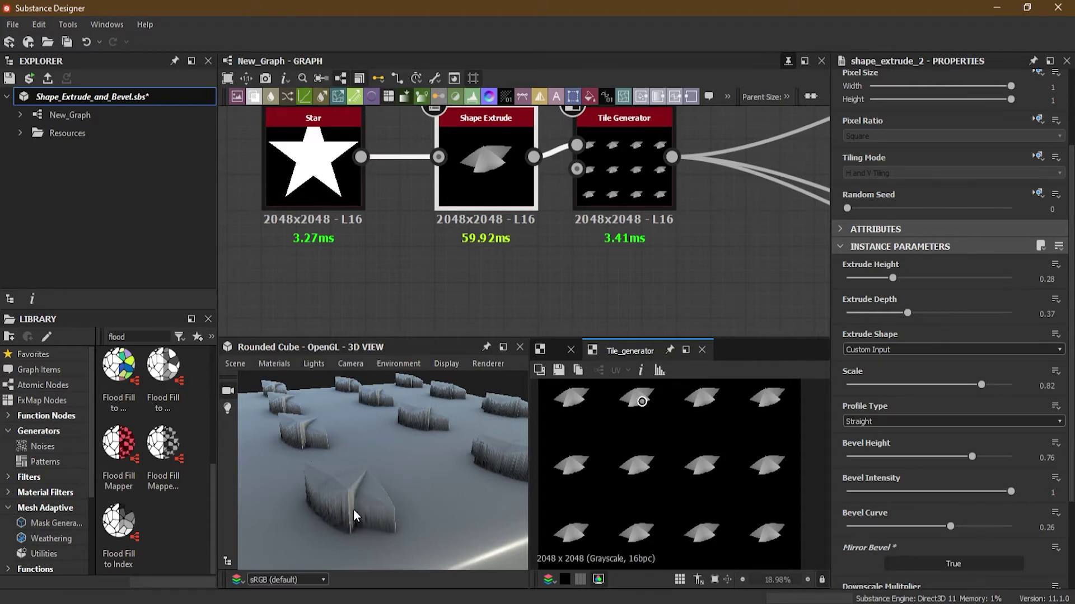
drag(328, 502, 371, 441)
drag(442, 419, 372, 432)
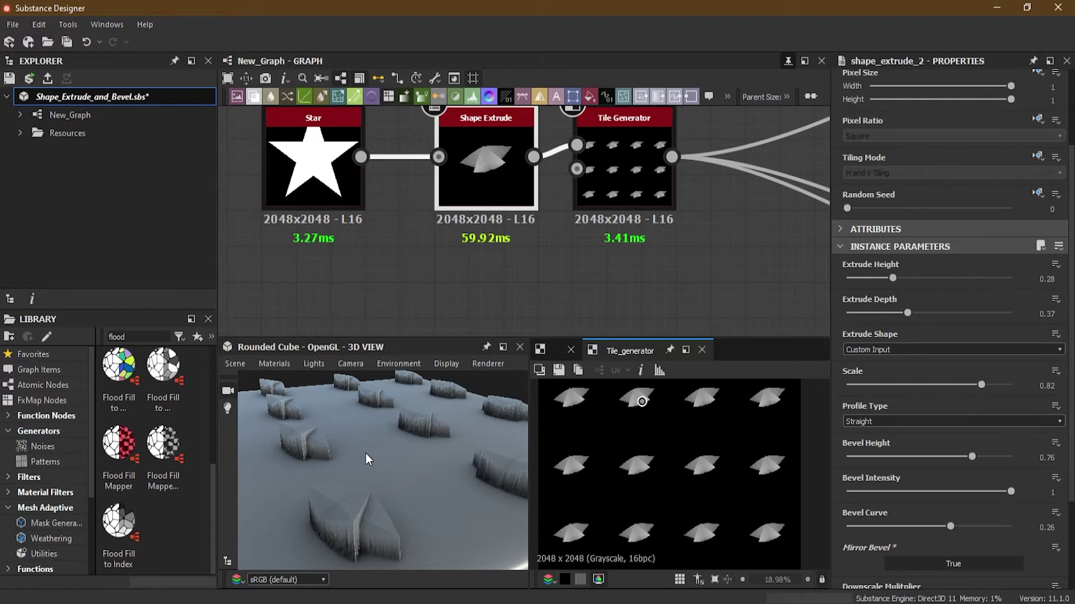
scroll(362, 456, down, 4)
drag(365, 531, 355, 486)
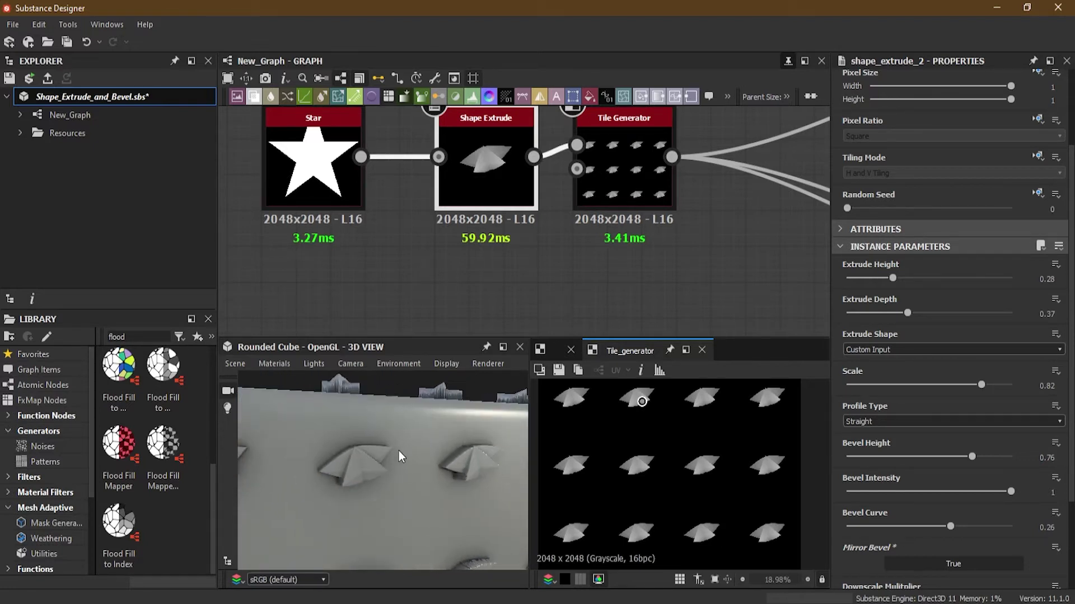
drag(429, 397, 397, 441)
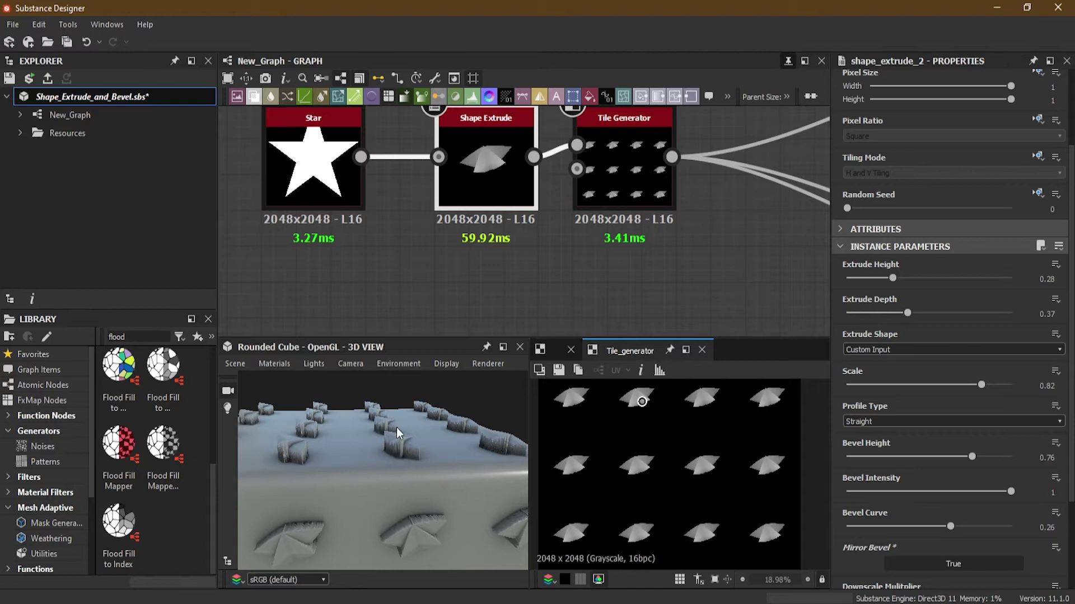
scroll(388, 431, up, 2)
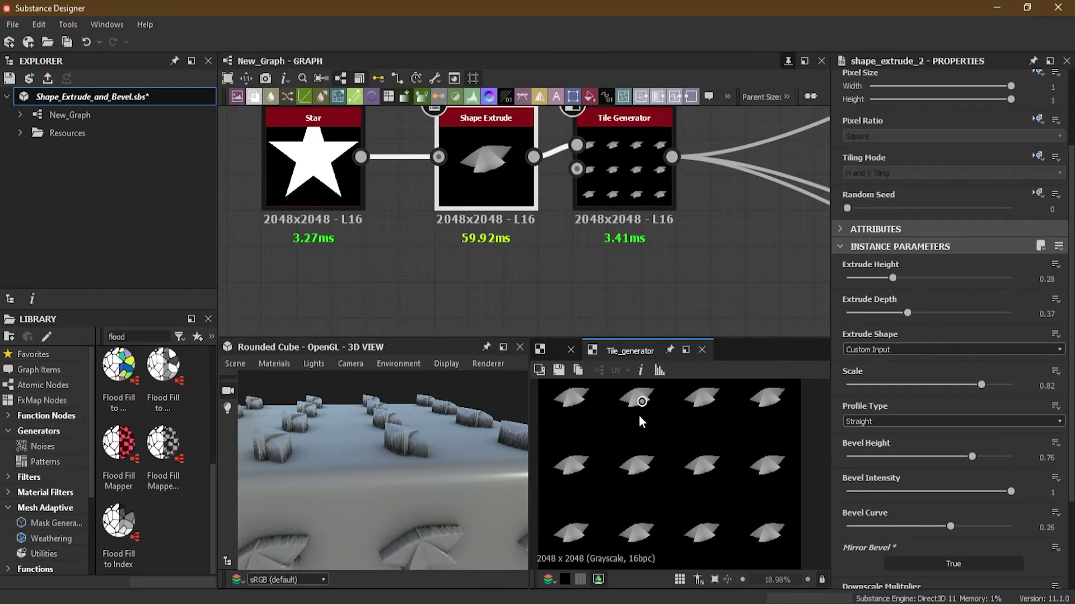
scroll(407, 427, up, 3)
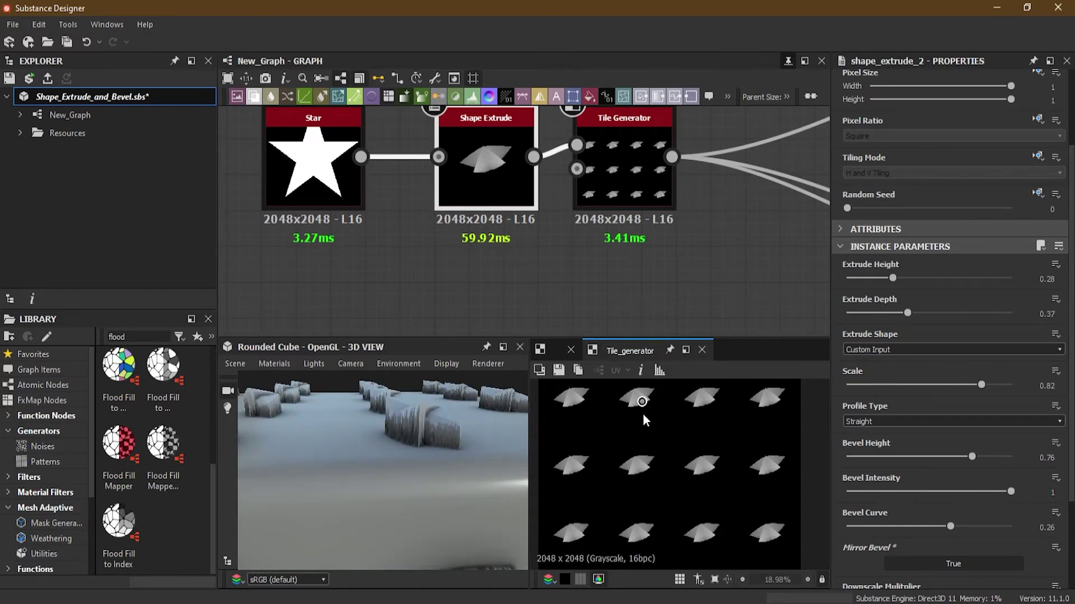
Step: Rotate the extruded star to nearly face-on with its position handle, and inspect one displaced star closely on the cube
drag(644, 403, 670, 499)
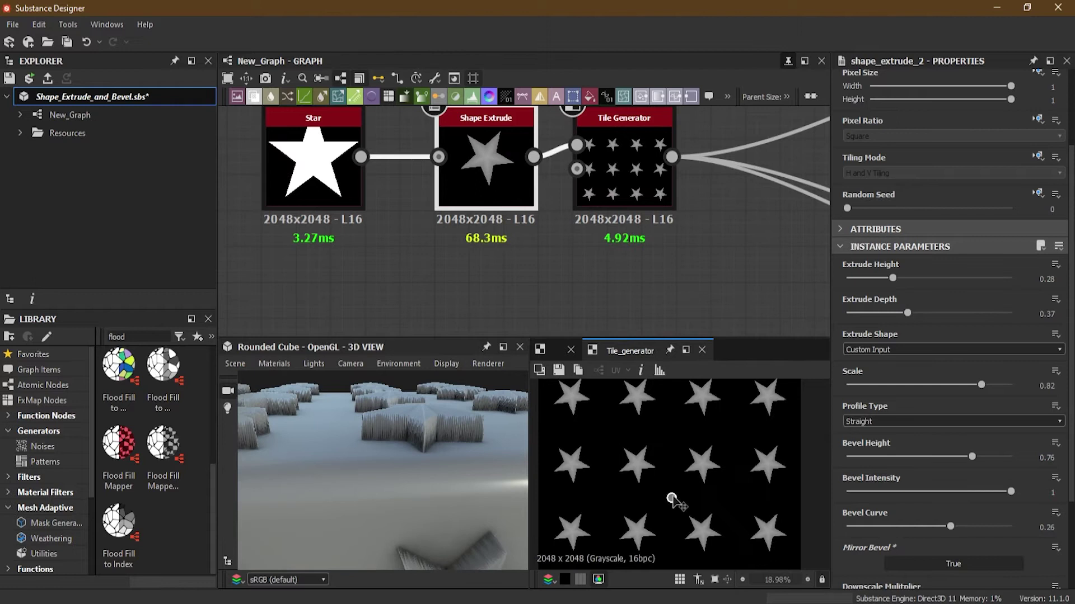
drag(392, 420, 419, 505)
scroll(441, 496, down, 3)
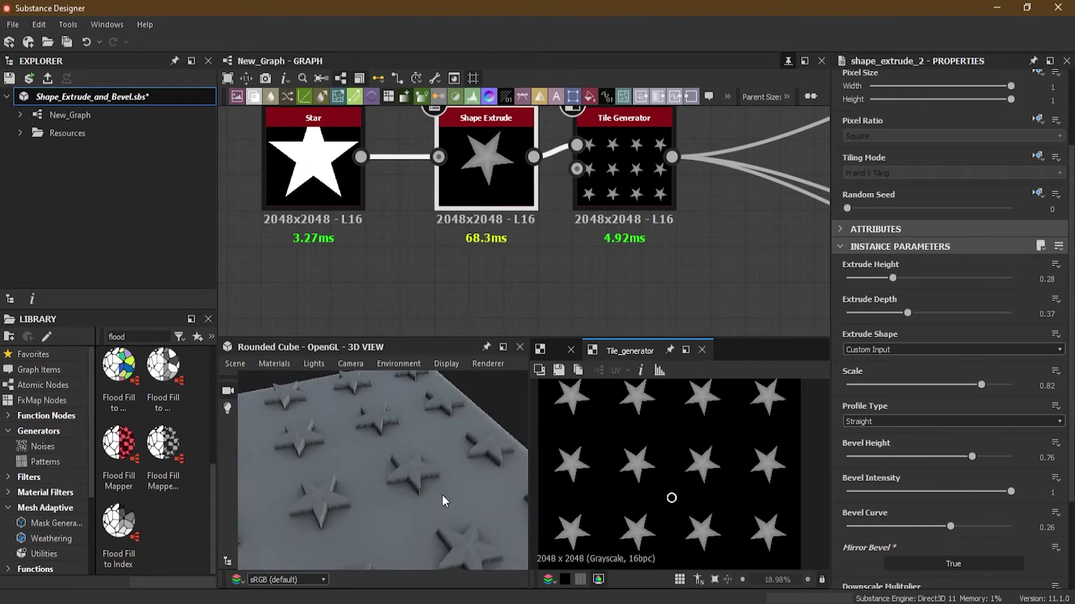
scroll(434, 463, up, 8)
drag(458, 459, 448, 428)
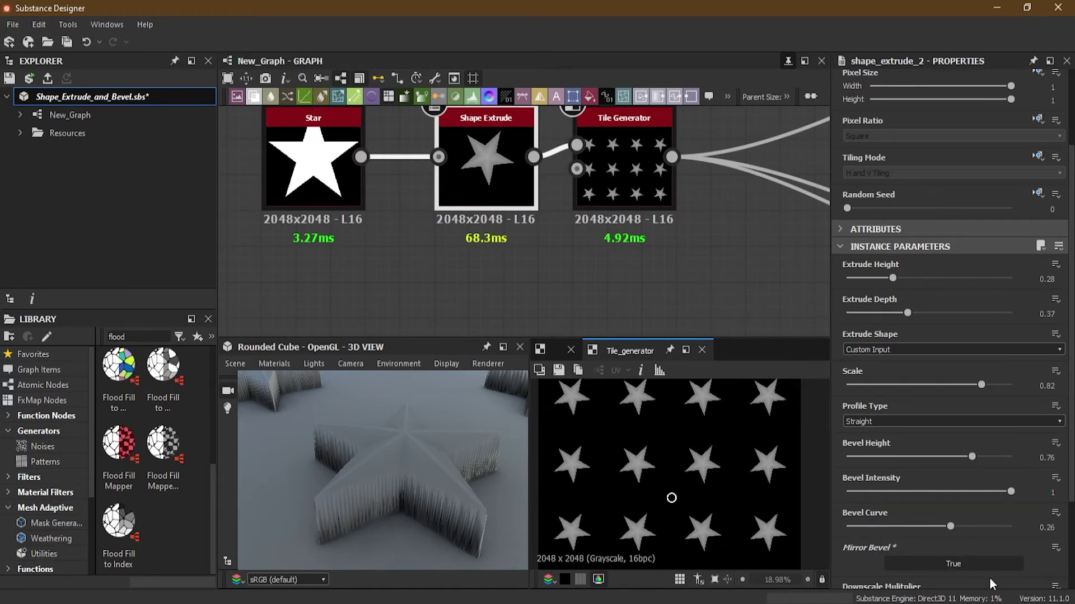
Step: Turn off Mirror Bevel on the nearly face-on star, inspecting the displaced star with the option off and on
click(966, 566)
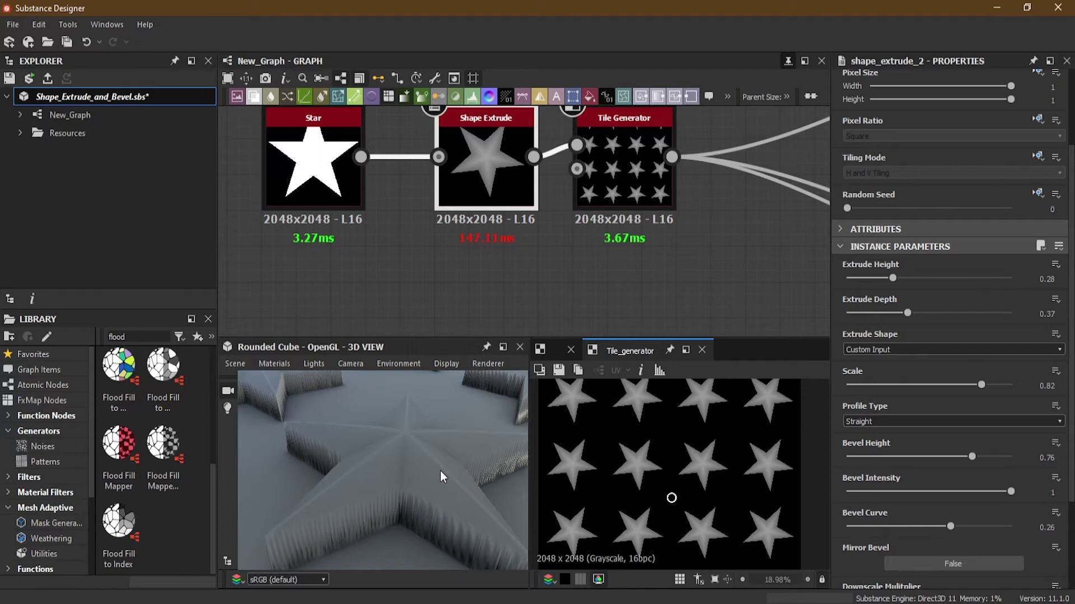
scroll(441, 471, down, 5)
drag(441, 469, 409, 459)
scroll(421, 456, up, 3)
scroll(419, 415, down, 3)
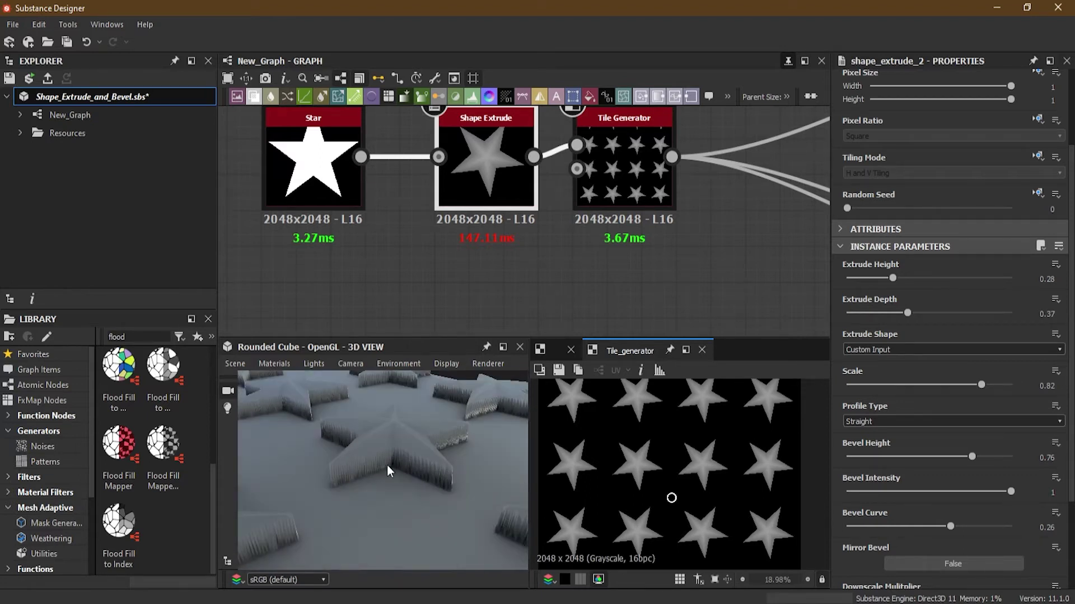
click(918, 560)
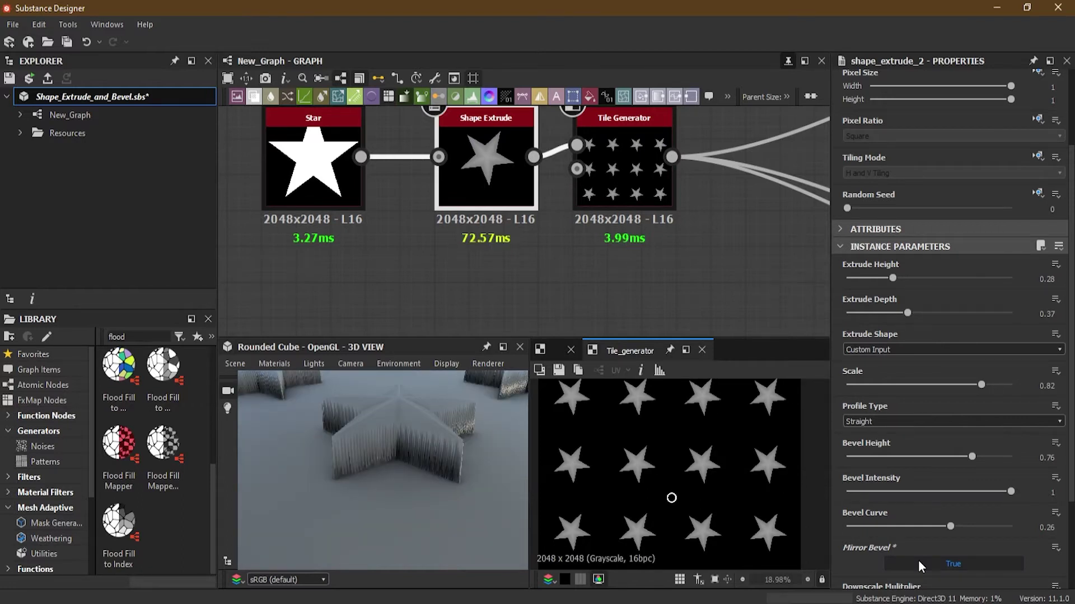
click(918, 559)
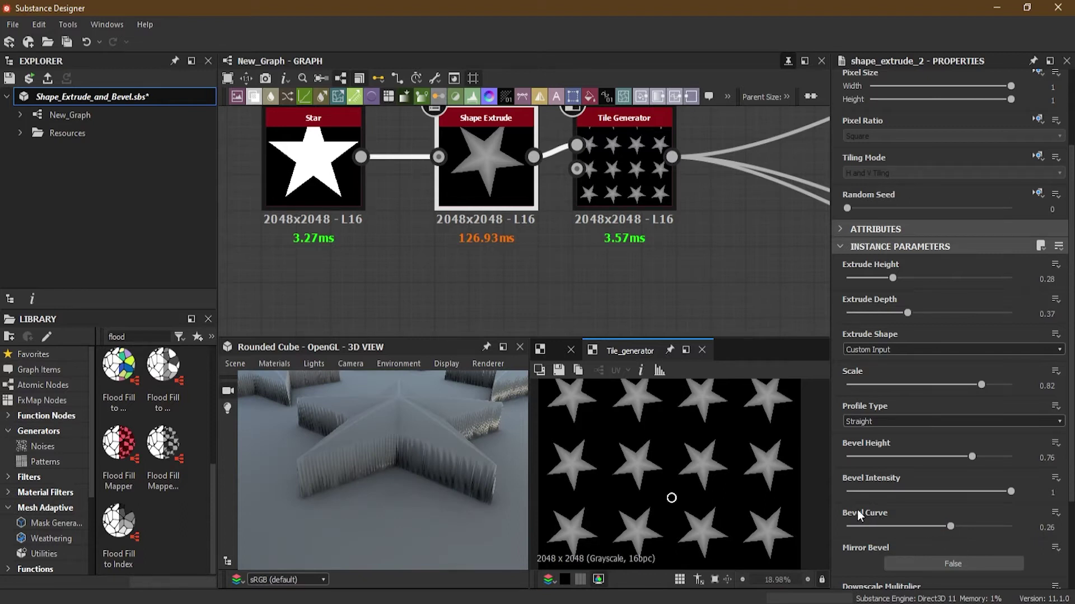
Step: Set the Shape Extrude node's Bevel Curve to 0.88 and its Scale to 0.76
drag(950, 525, 1002, 522)
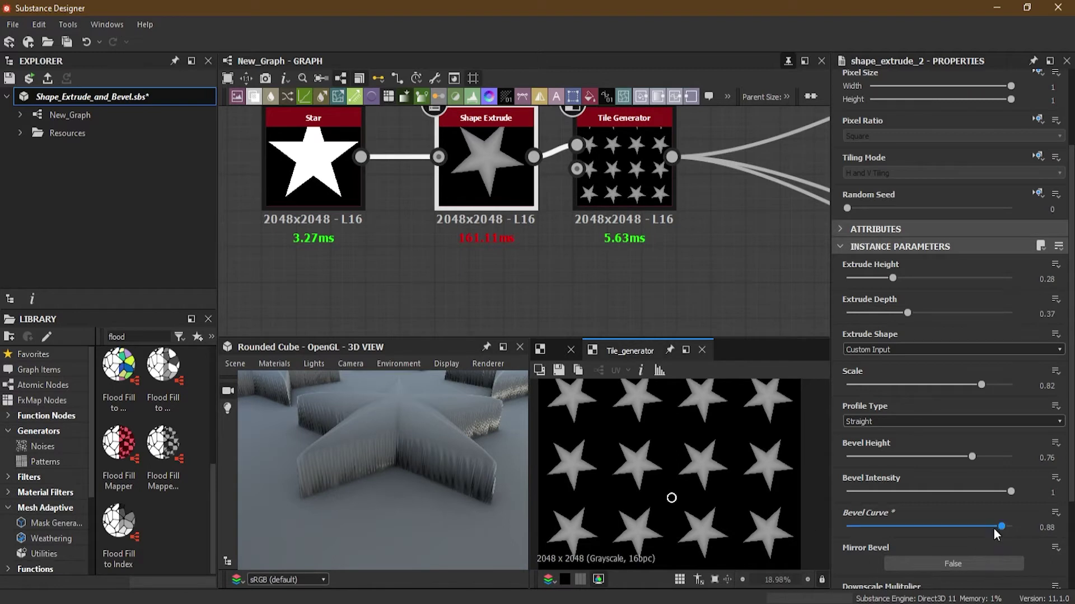
mouse_move(970, 456)
mouse_down()
mouse_move(1001, 457)
mouse_move(929, 464)
mouse_move(972, 462)
mouse_up()
mouse_move(982, 390)
mouse_down()
mouse_move(950, 390)
mouse_move(972, 390)
mouse_up()
Step: Examine the curved-bevel stars on the cube's top and side faces in the 3D view, from a distance and up close
drag(435, 418, 413, 468)
scroll(408, 478, down, 5)
scroll(406, 487, down, 5)
middle_drag(405, 516, 391, 432)
drag(389, 429, 424, 530)
middle_drag(547, 249, 545, 287)
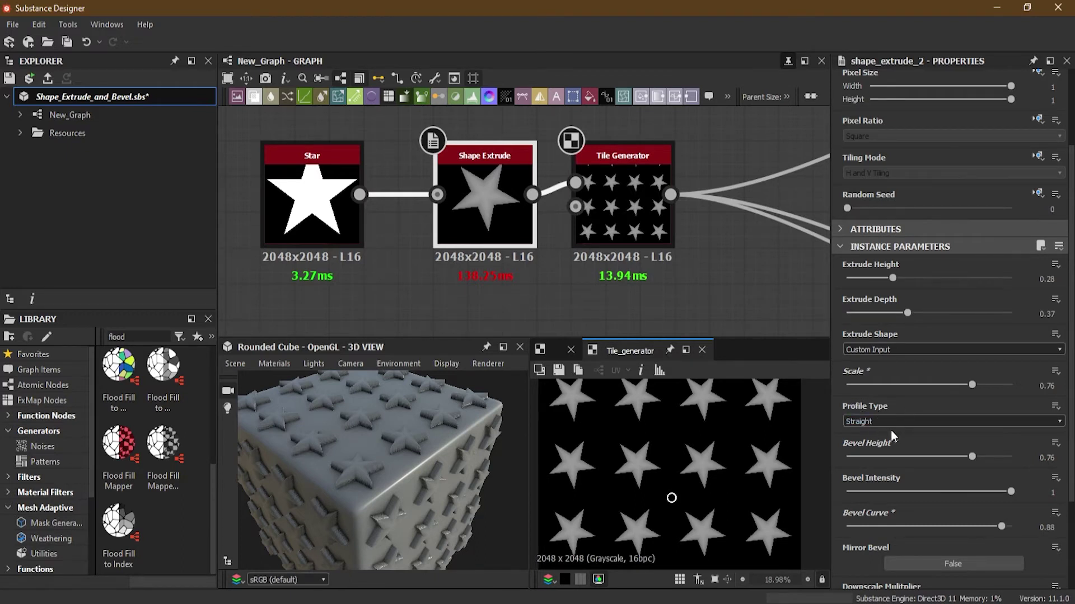
scroll(891, 429, down, 3)
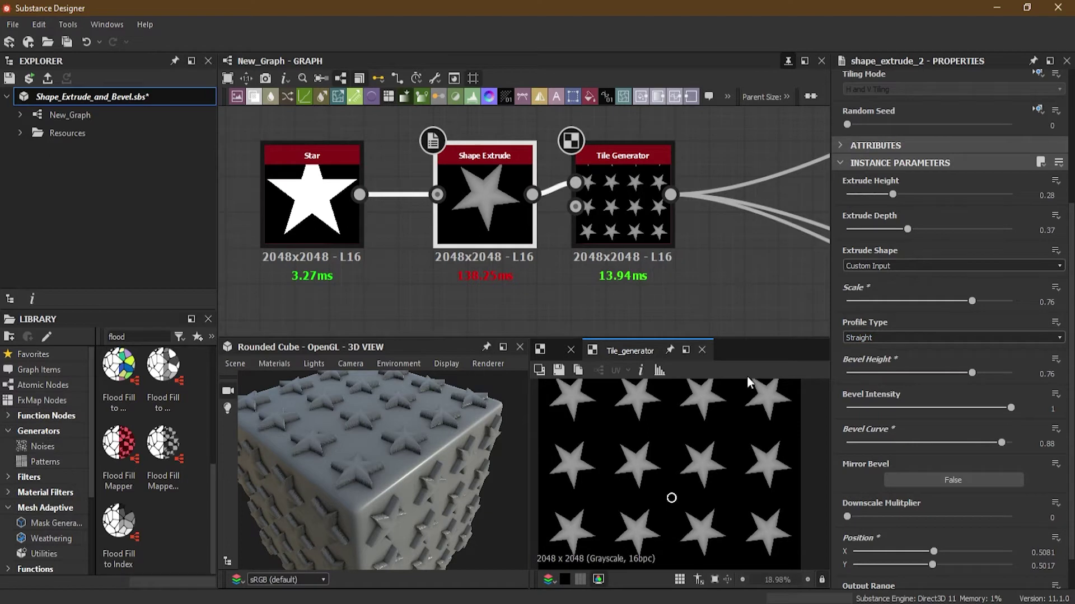
drag(339, 473, 365, 461)
scroll(358, 433, up, 5)
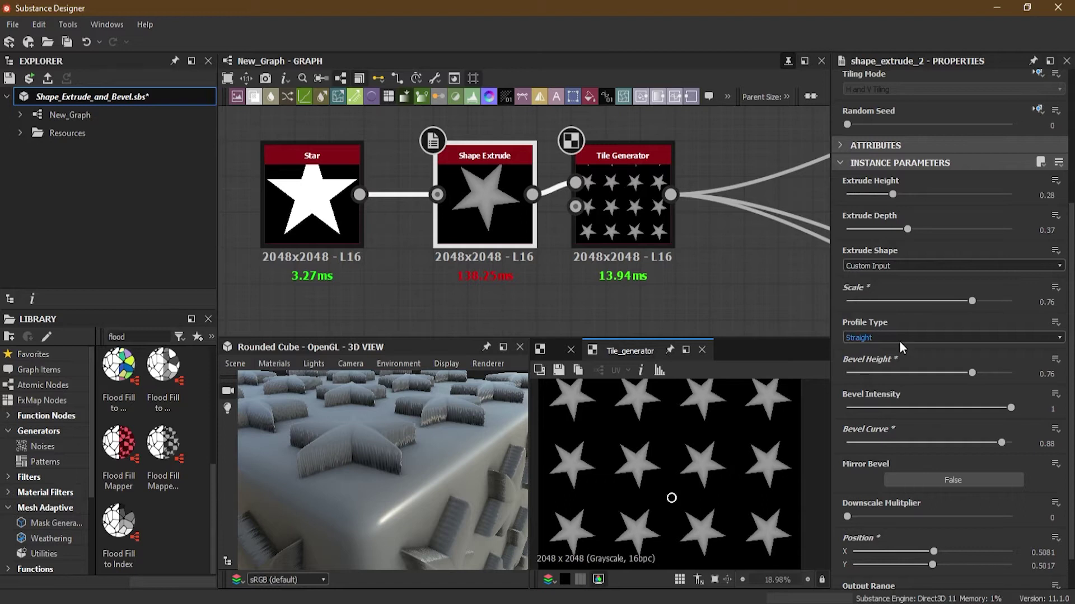
Step: Tilt the star steeply with its position handle and set Extrude Height to 0.68
drag(673, 499, 673, 401)
scroll(642, 437, up, 2)
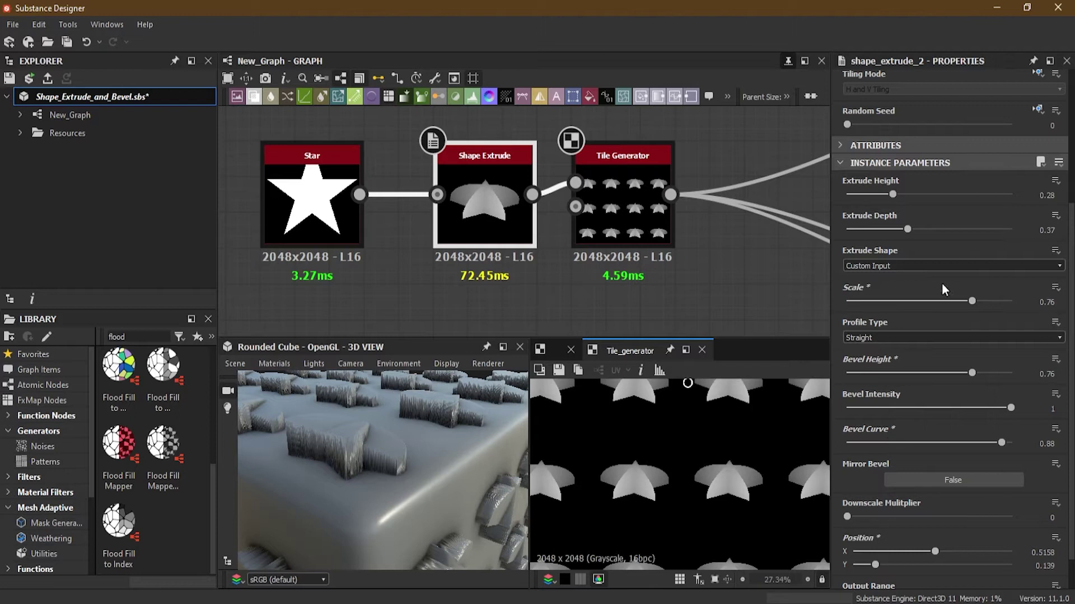
drag(891, 194, 958, 194)
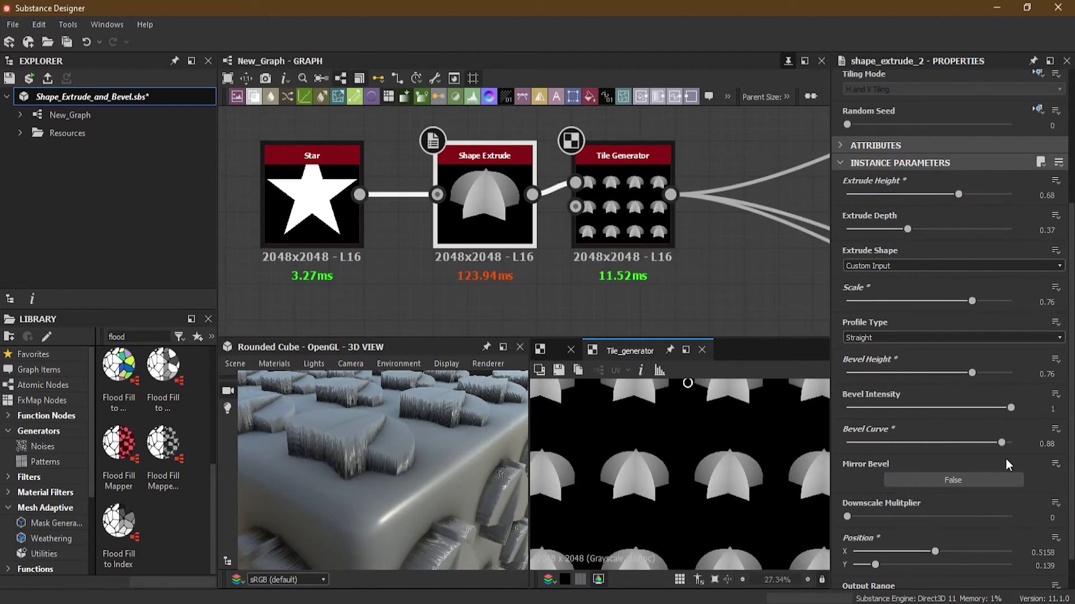
Step: Set the extruded star's Bevel Intensity to 0.15 and its Bevel Curve to -0.16
drag(1002, 443, 969, 442)
drag(1011, 408, 871, 409)
drag(968, 443, 916, 443)
Step: Set the Profile Type to Vertical Gradient, try moving the star's position handle, and undo that move
click(875, 336)
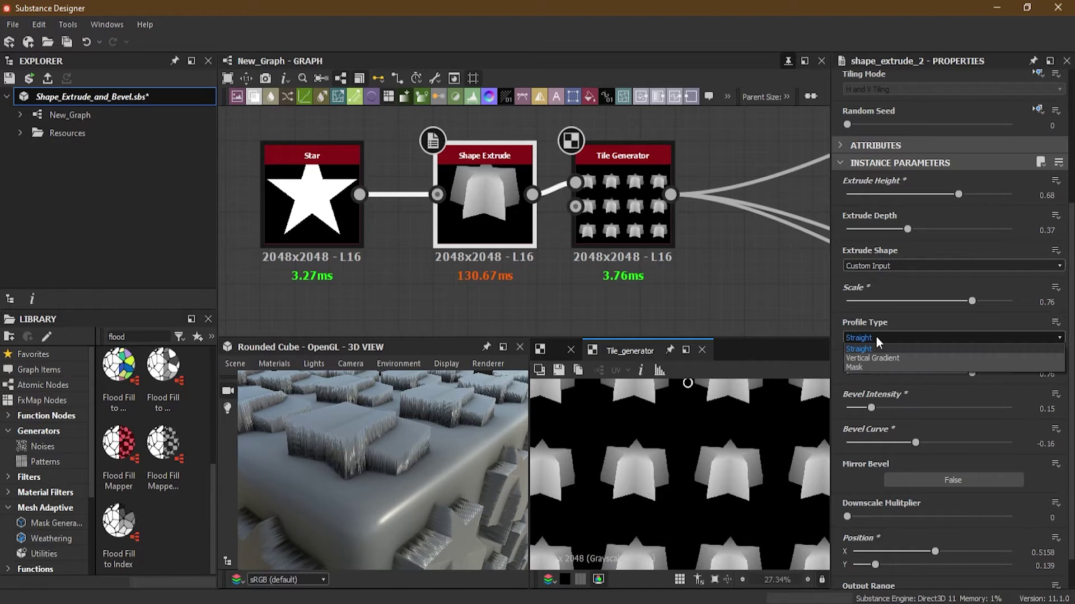
click(909, 358)
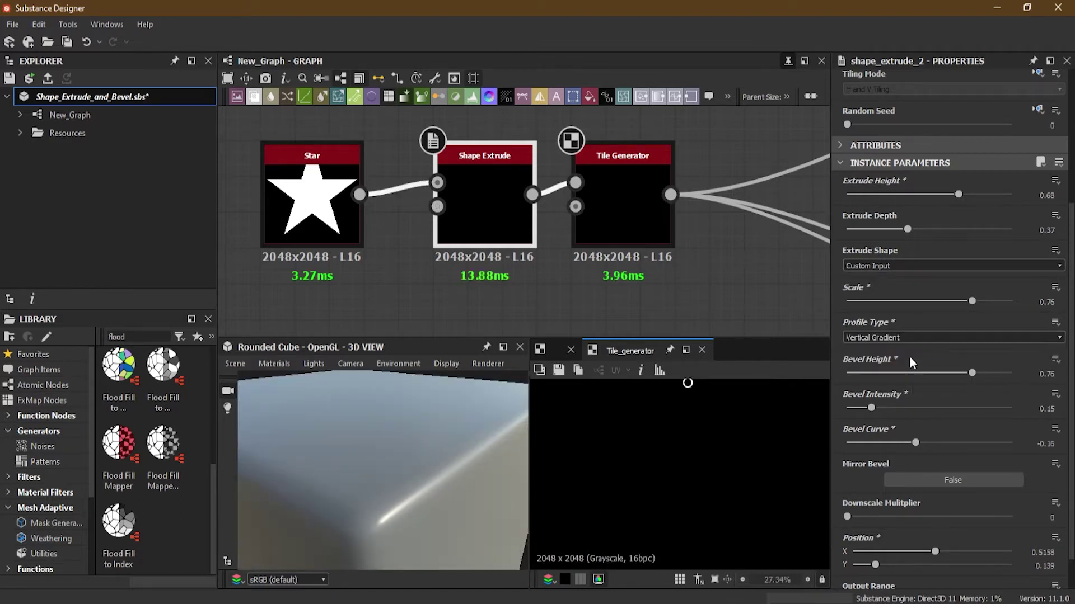
drag(687, 384, 654, 454)
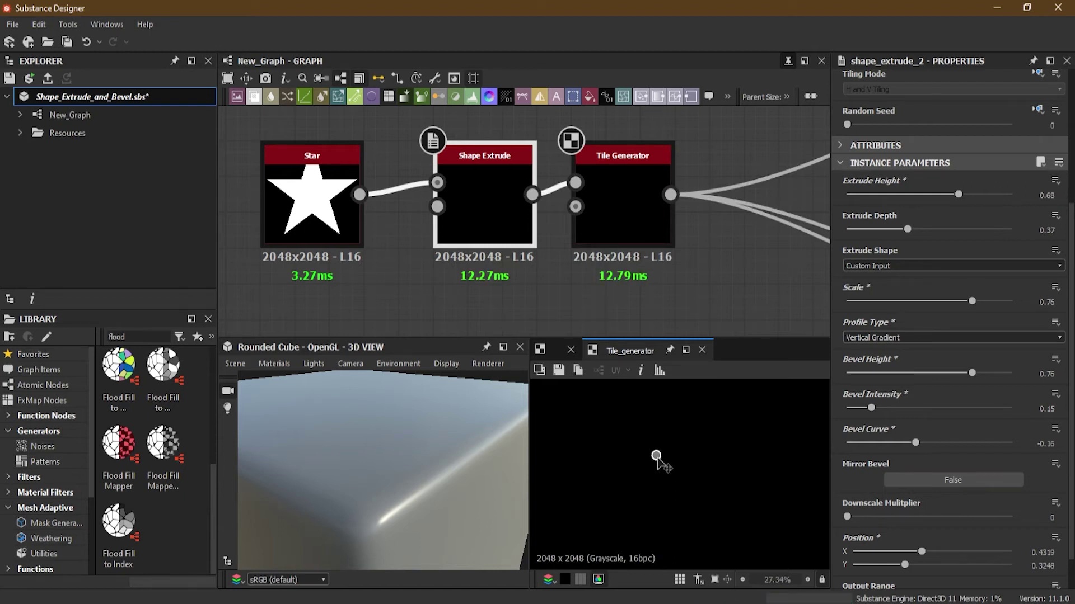
key(ctrl+z)
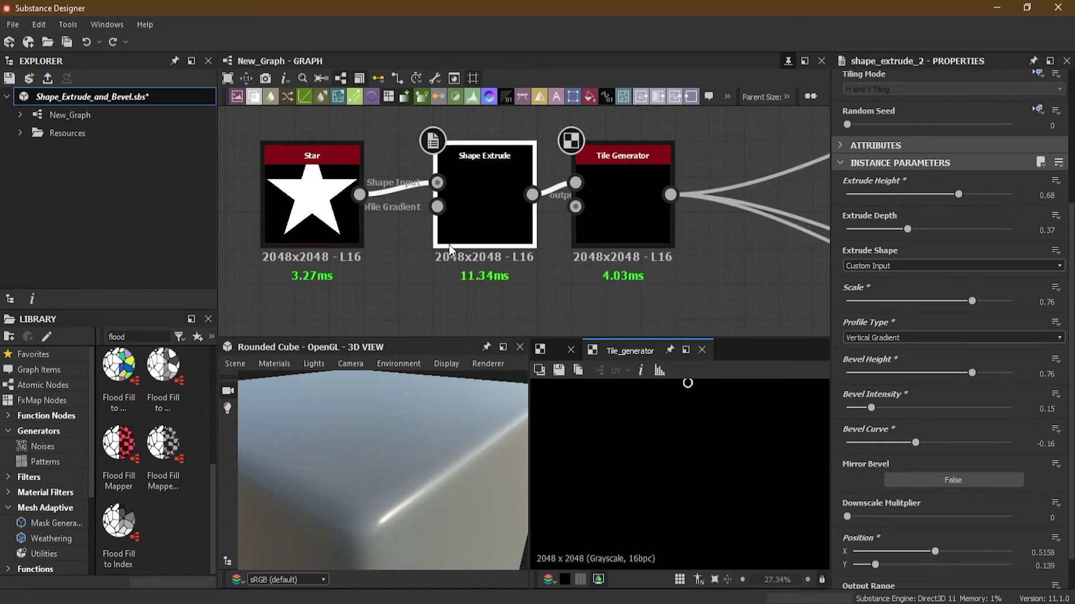
Step: Move the Star node up in the graph to make room below it, beside the Profile Gradient input
drag(344, 209, 310, 138)
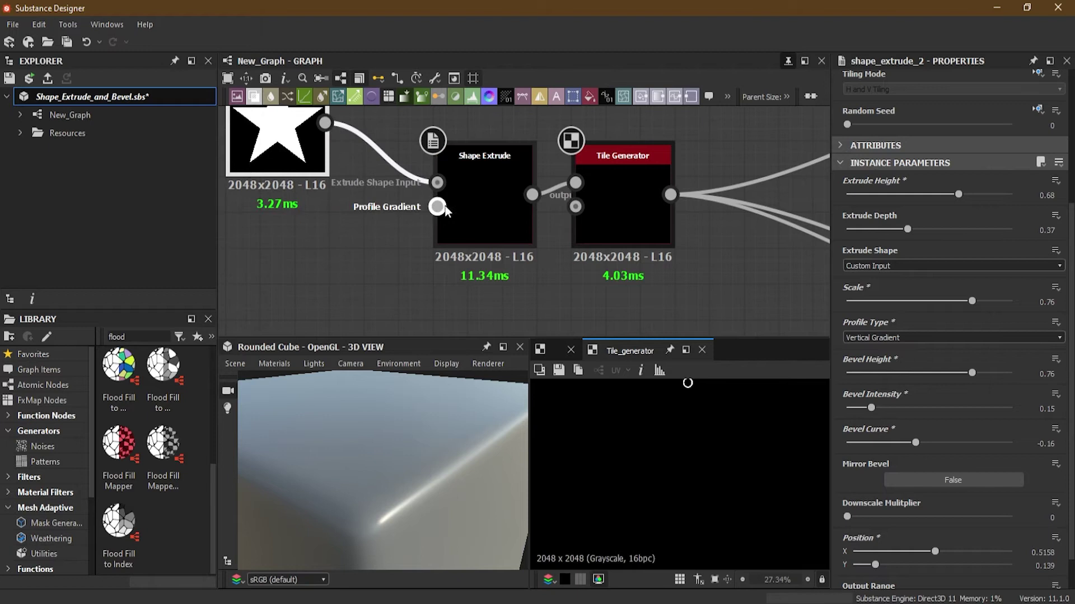
middle_drag(405, 227, 482, 227)
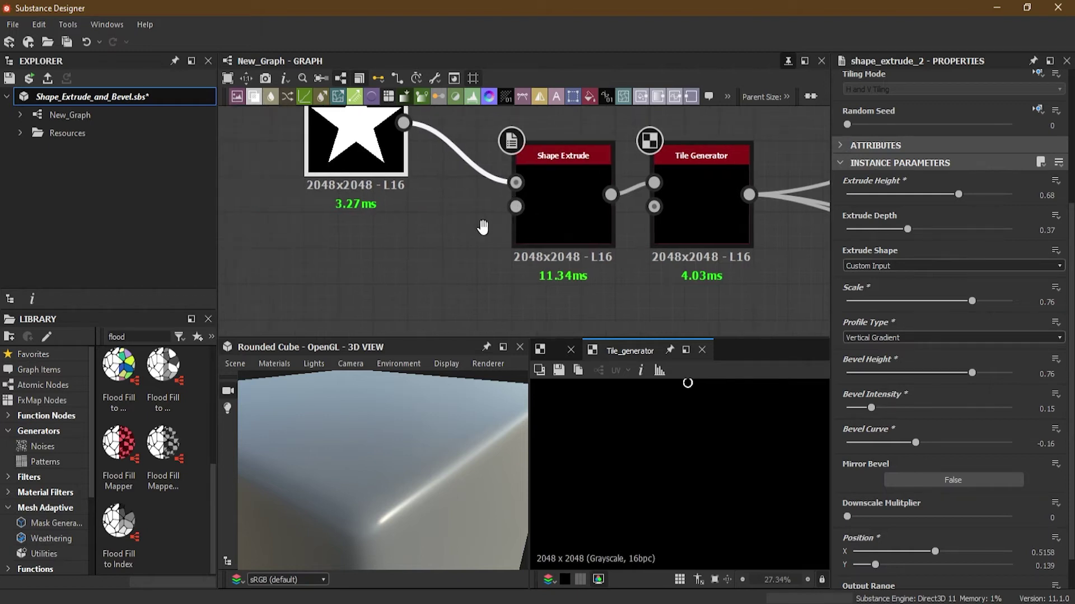
click(438, 250)
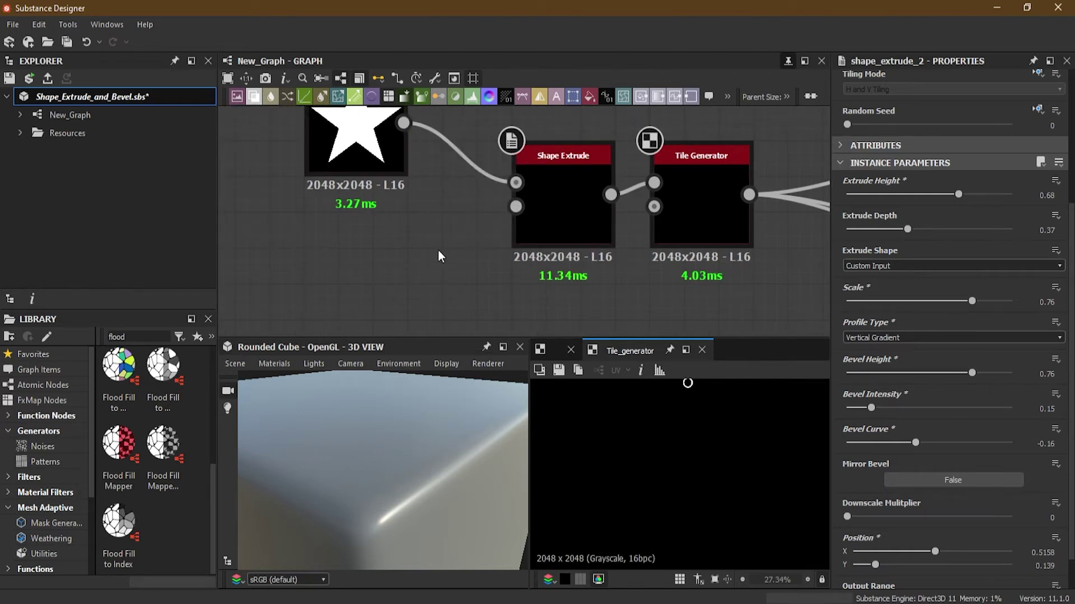
Step: Add a Gradient Linear 1 node below the Star and connect it to Shape Extrude's Profile Gradient input
key(space)
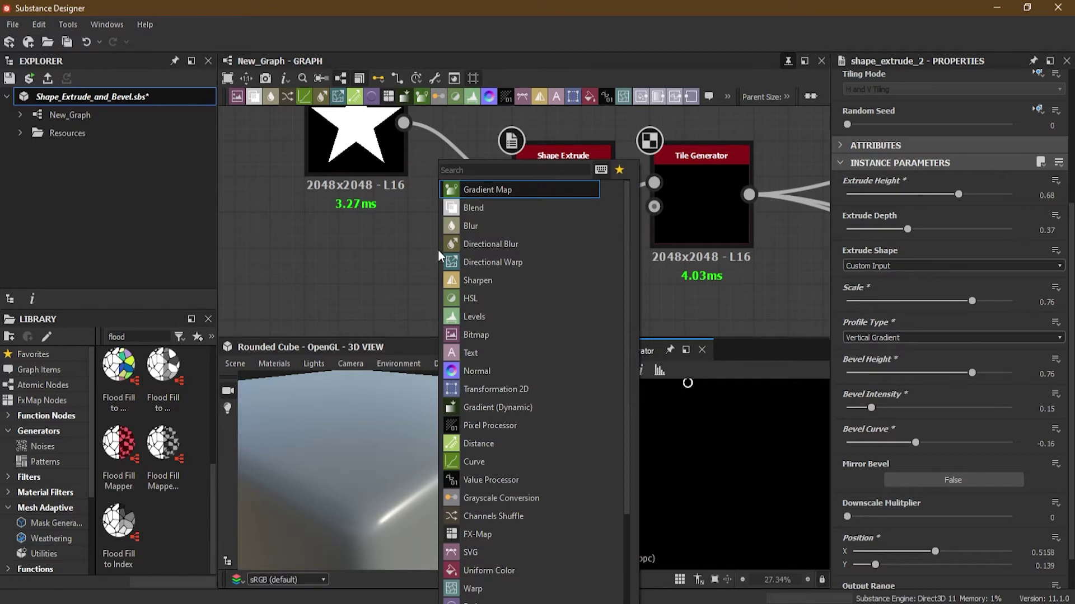
text(gr)
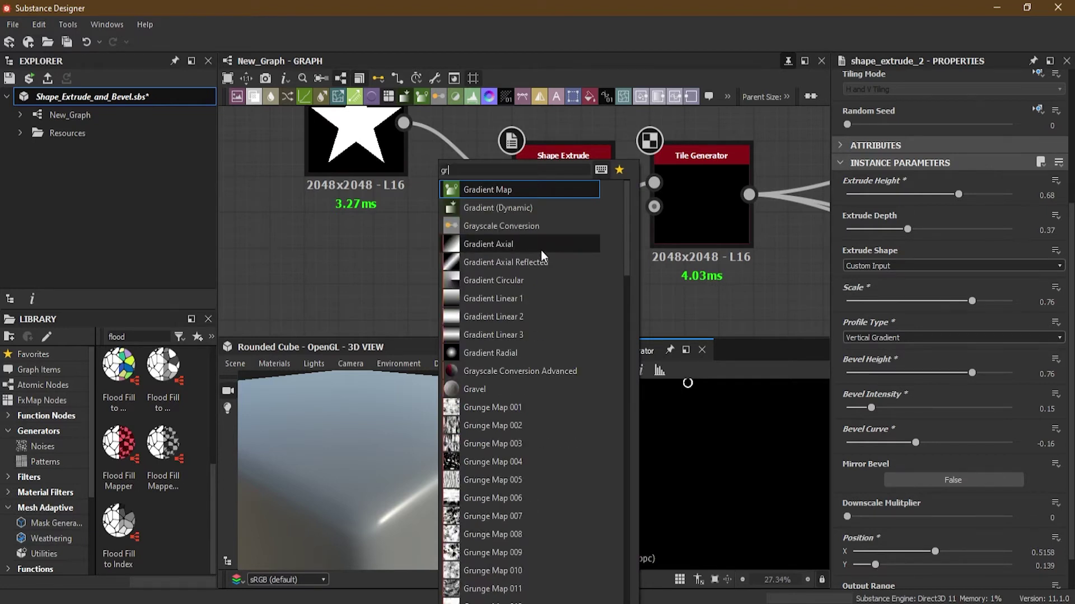
click(540, 298)
drag(445, 270, 515, 206)
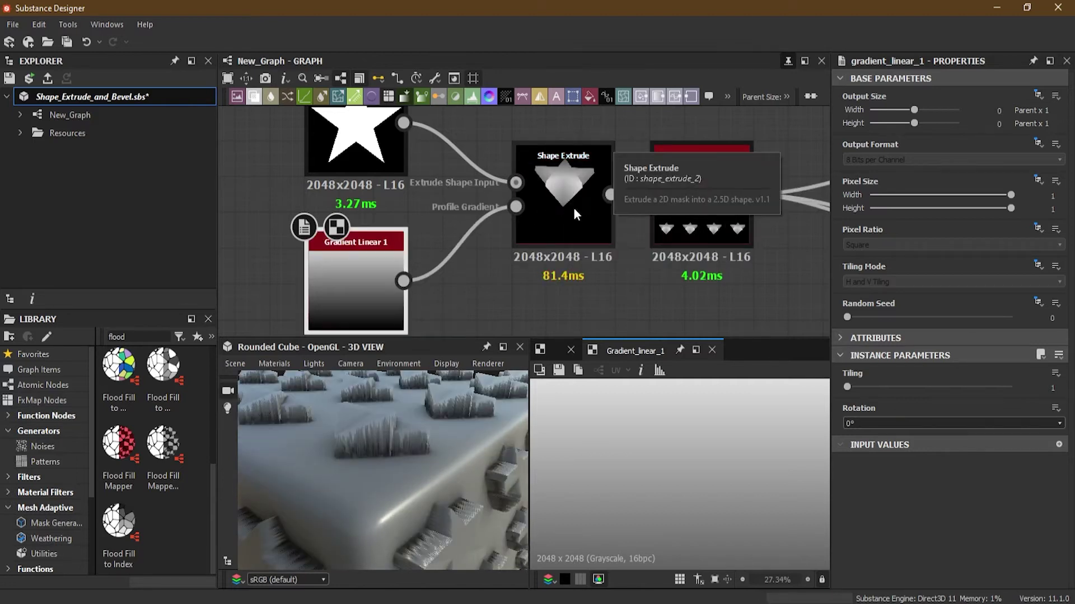
Step: Show the Shape Extrude output in the 2D view, turn the star nearly face-on with its position handle, and tilt it steeply again
click(560, 193)
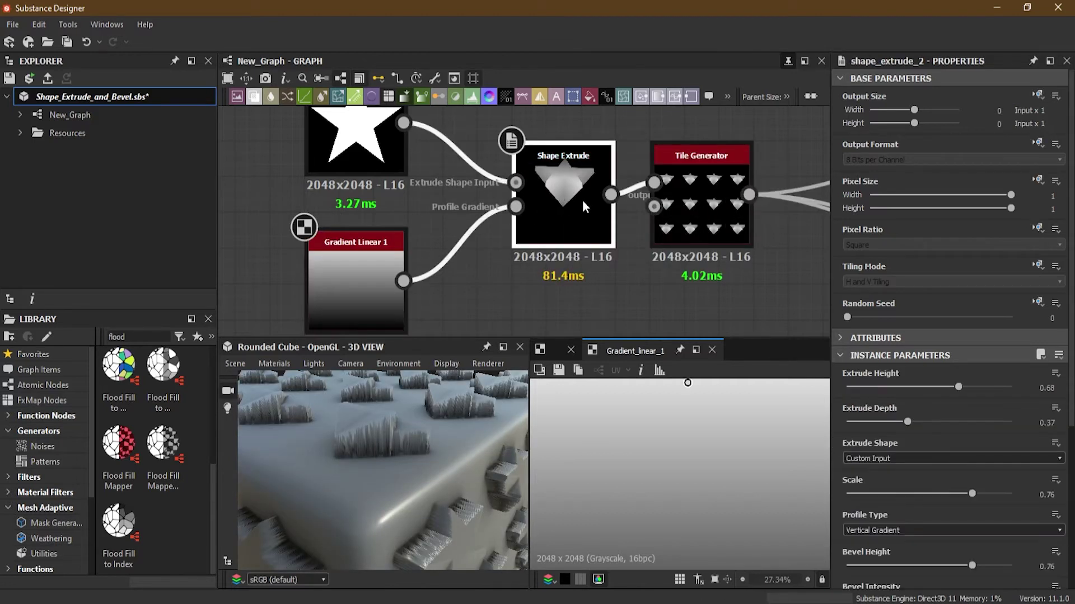
double_click(717, 207)
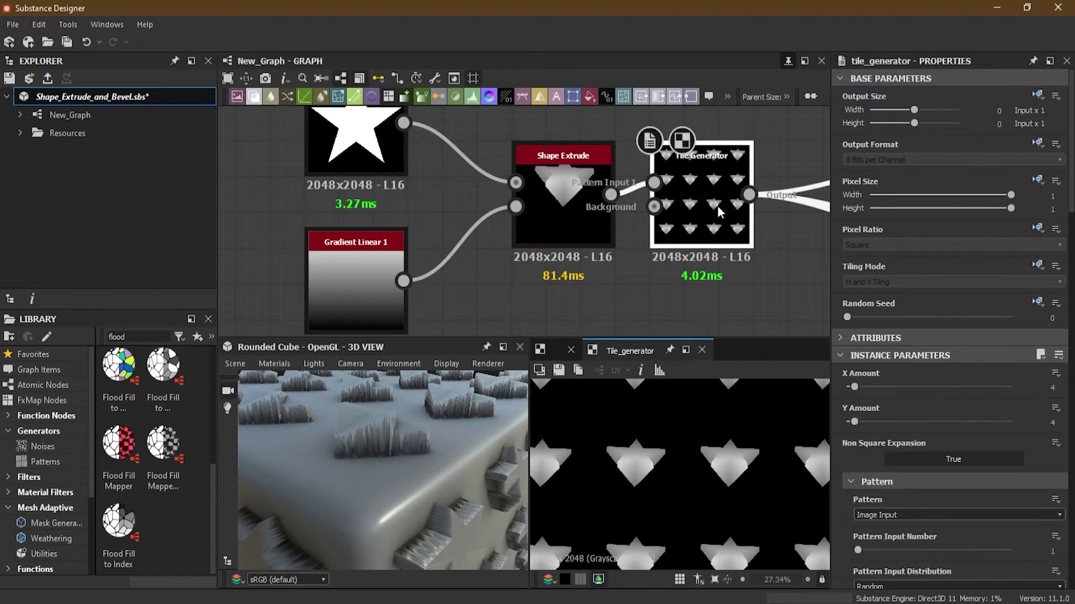
double_click(566, 206)
scroll(706, 431, down, 2)
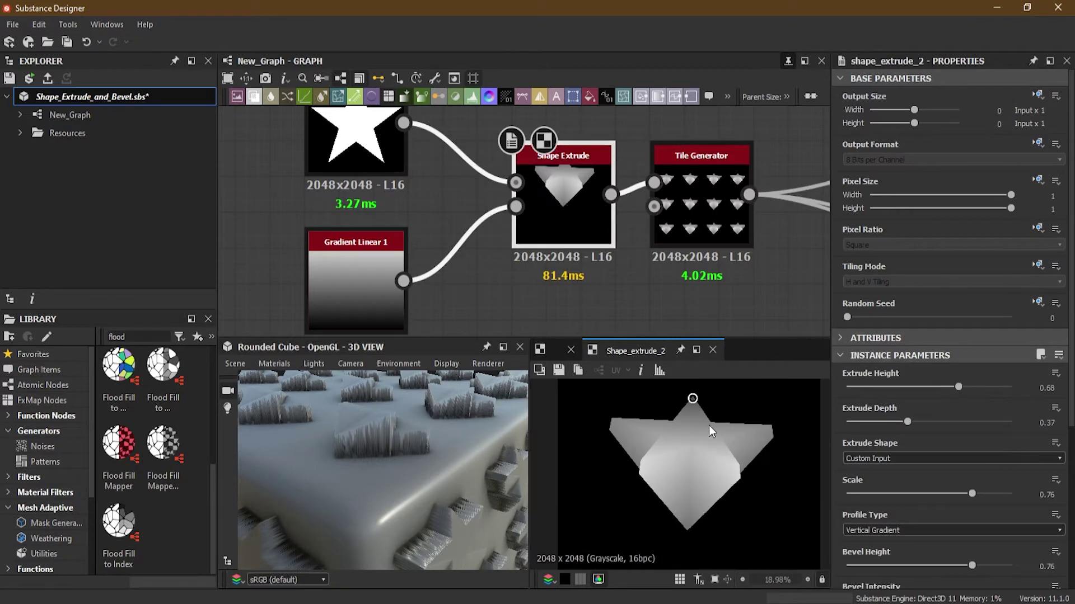
drag(690, 401, 688, 482)
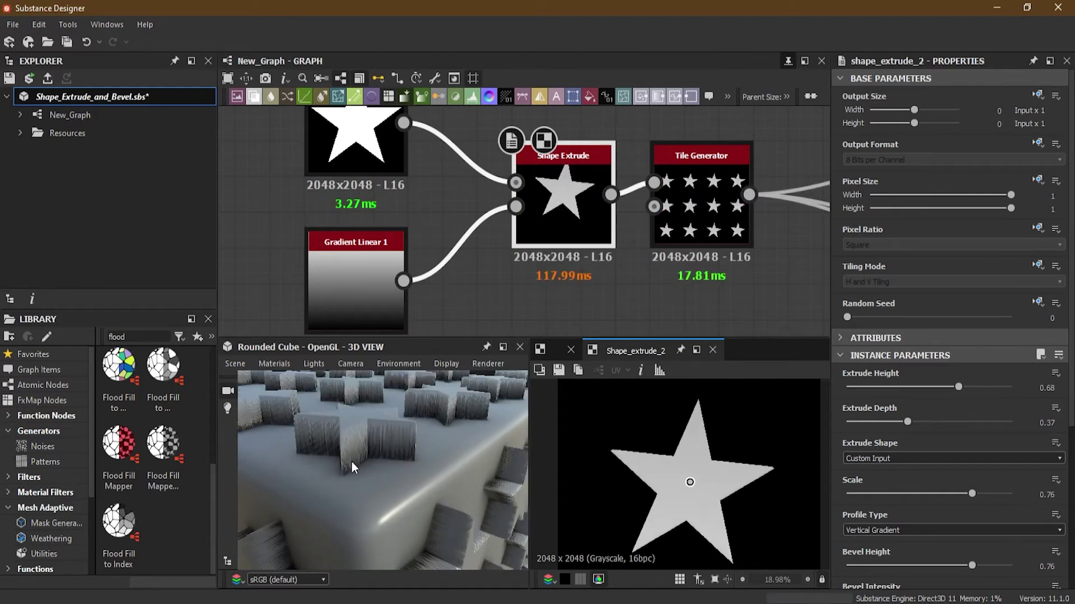
drag(681, 472, 690, 361)
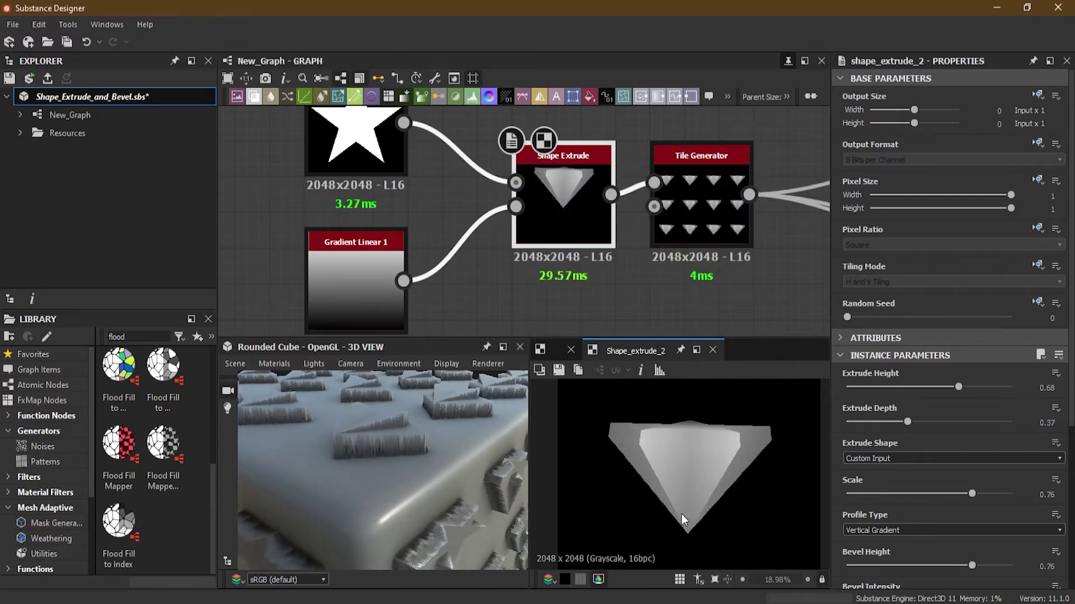
Step: Examine the Gradient Linear 1 node up close in the graph and delete it
middle_drag(439, 305, 447, 271)
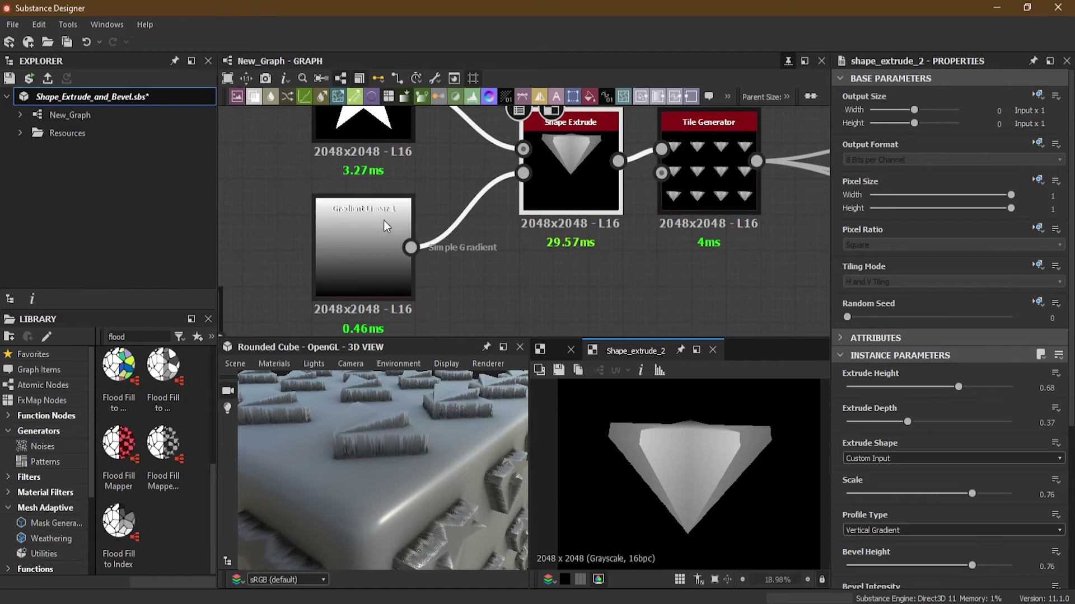
click(336, 225)
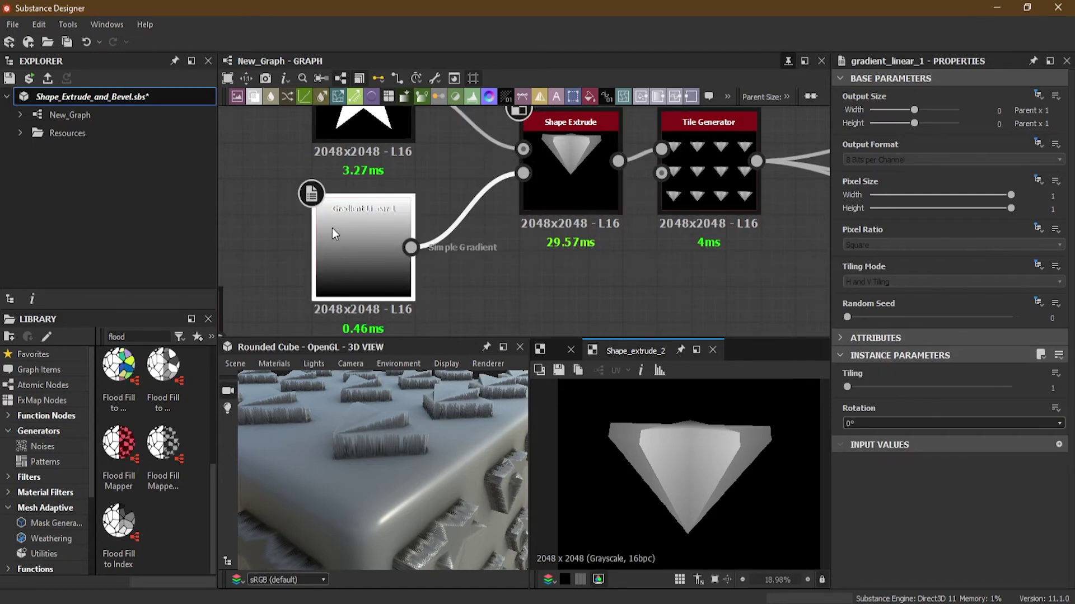
scroll(332, 233, up, 3)
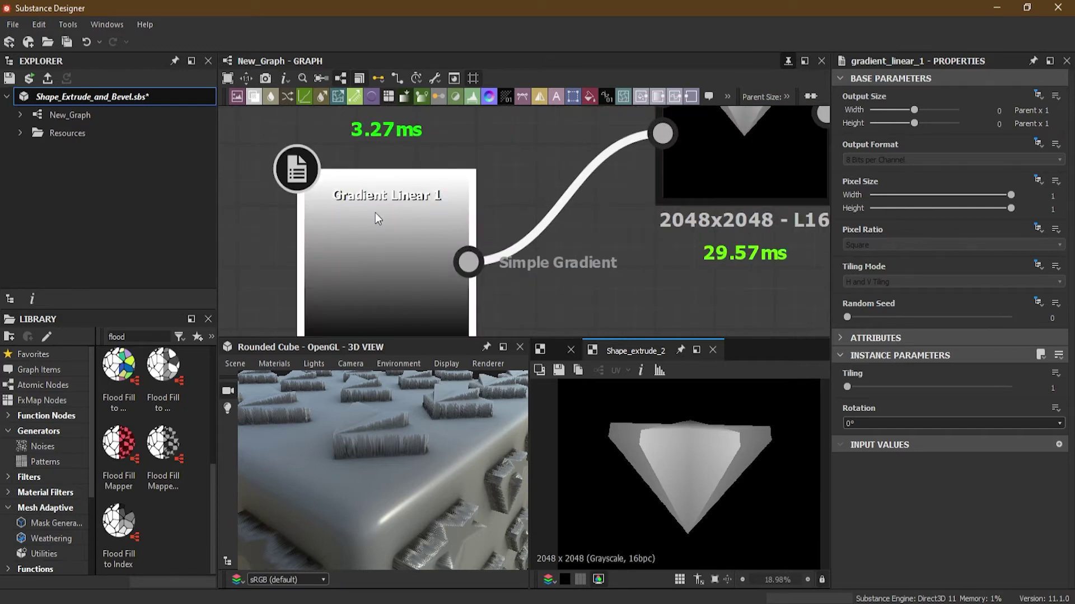
middle_drag(376, 245, 374, 218)
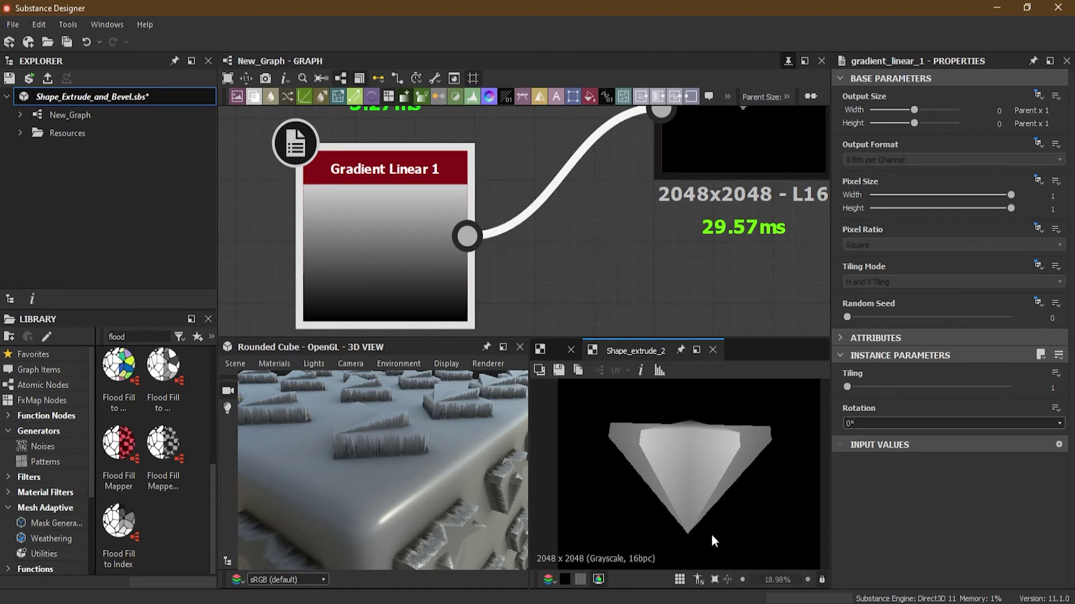
scroll(406, 262, down, 3)
middle_drag(525, 279, 565, 279)
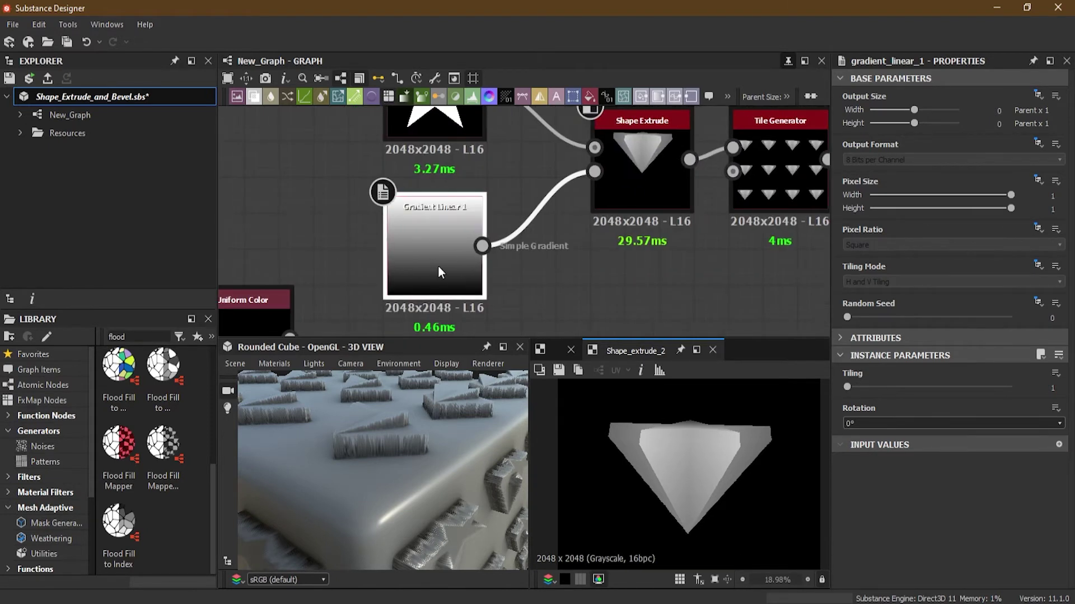
key(Delete)
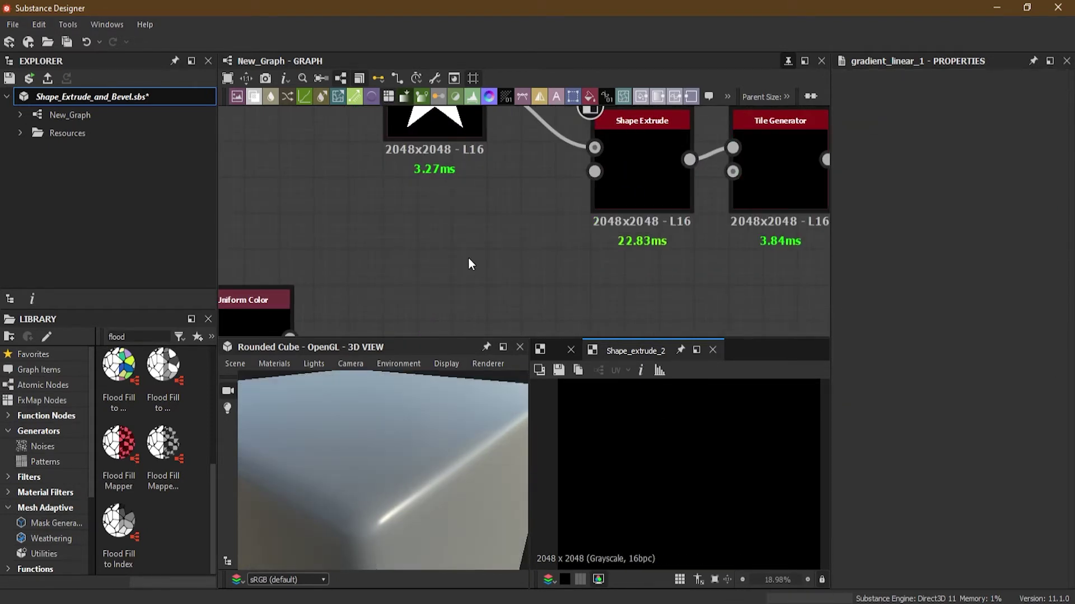
Step: Add a Gradient Linear 3 node below the Star, view its output, and connect it to Shape Extrude's Profile Gradient input
key(space)
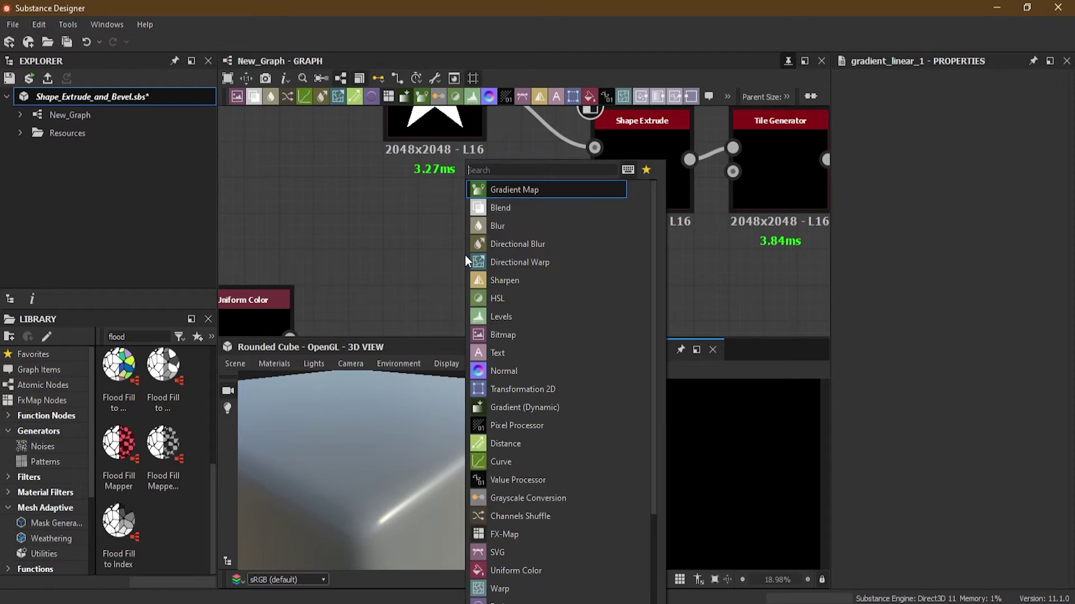
text(gr)
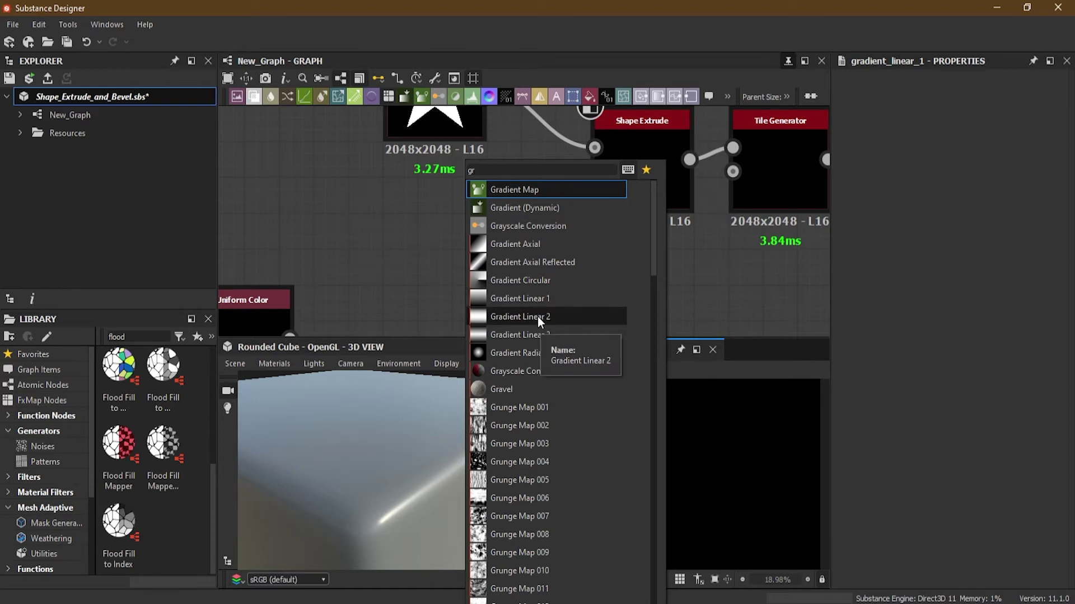
click(542, 335)
drag(495, 291, 454, 274)
click(453, 278)
scroll(644, 448, down, 2)
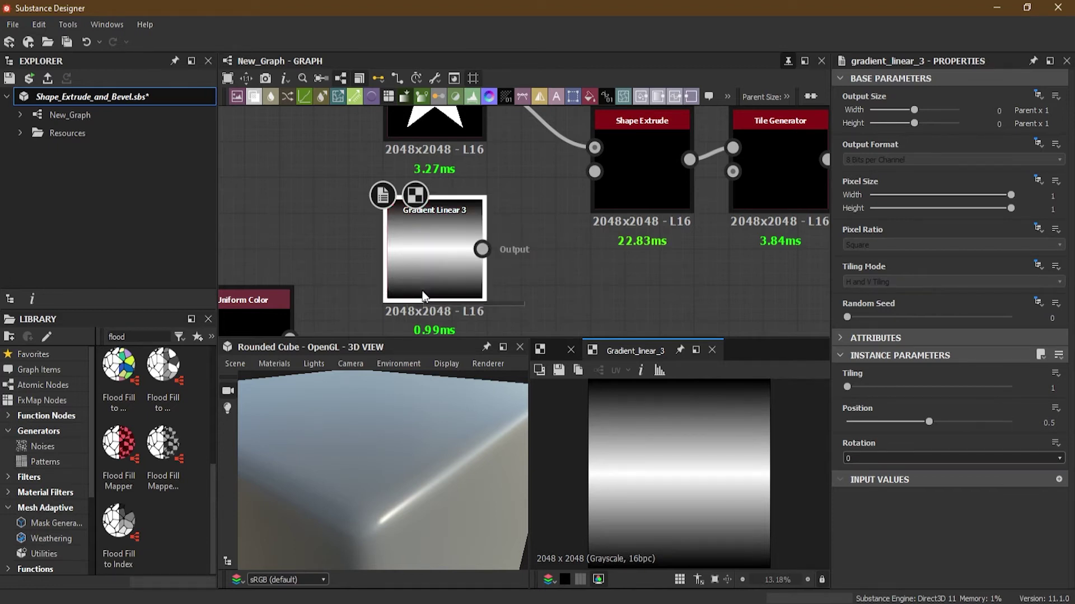
drag(481, 249, 595, 172)
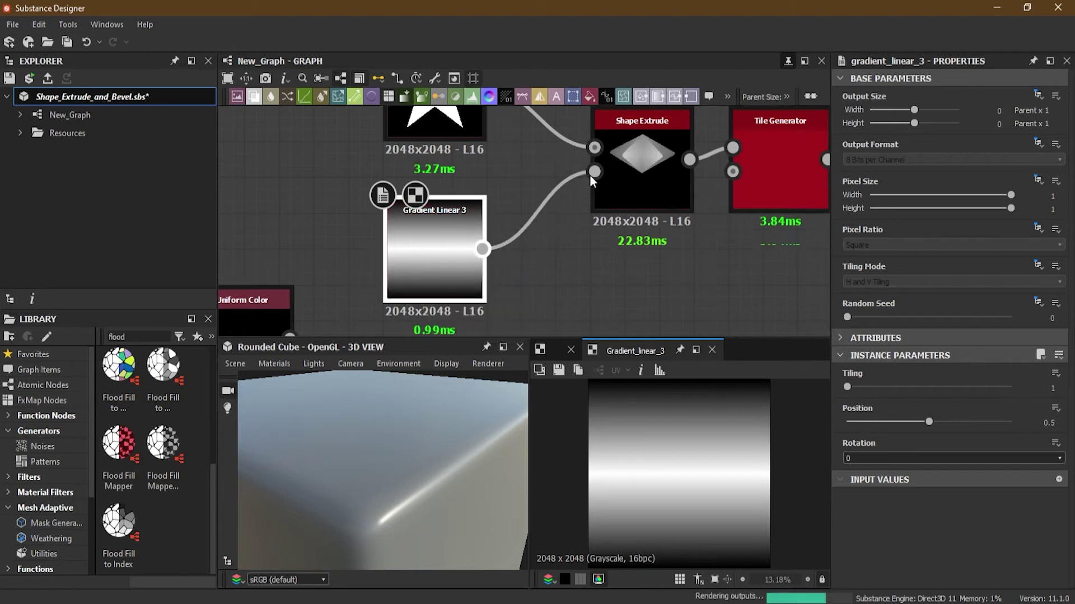
Step: Show the Shape Extrude output, turn the star face-on with its position handle, and examine the extruded star up close in the 3D view
click(650, 181)
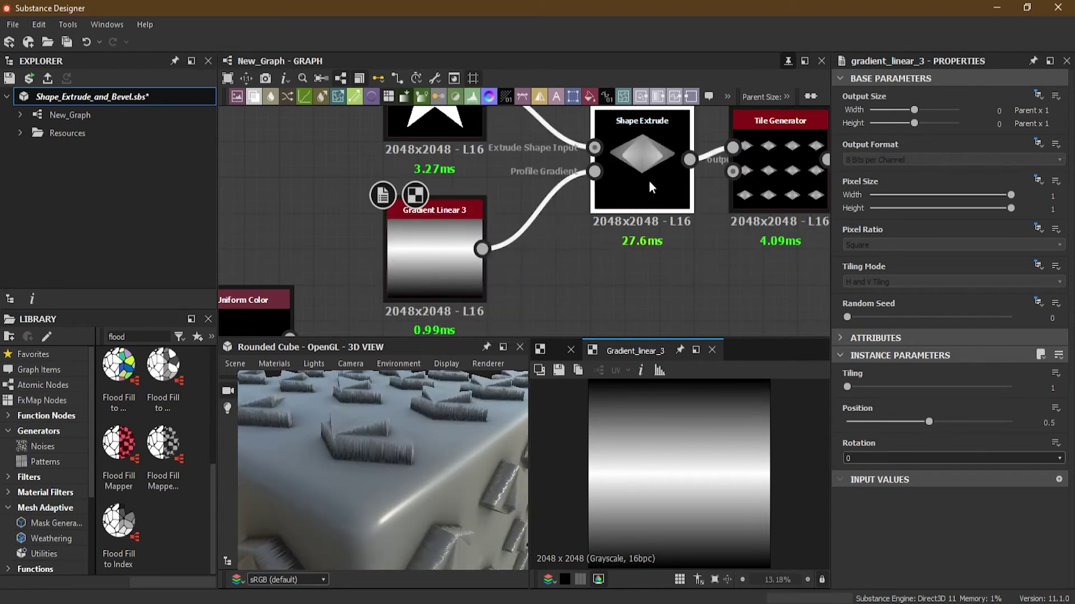
double_click(649, 181)
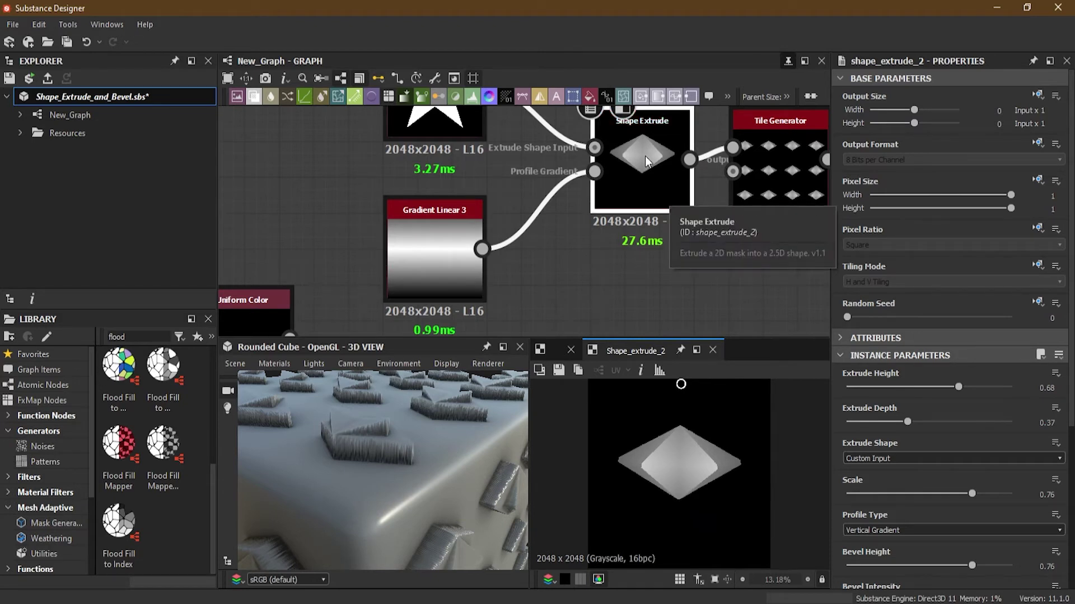
drag(681, 385, 678, 465)
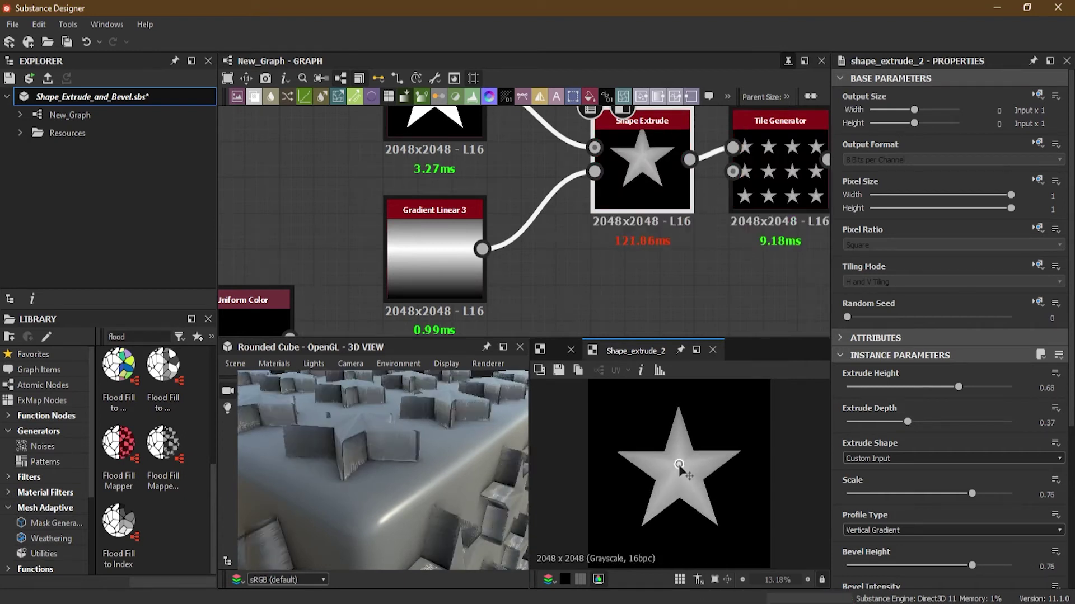
drag(381, 478, 371, 457)
scroll(372, 457, up, 5)
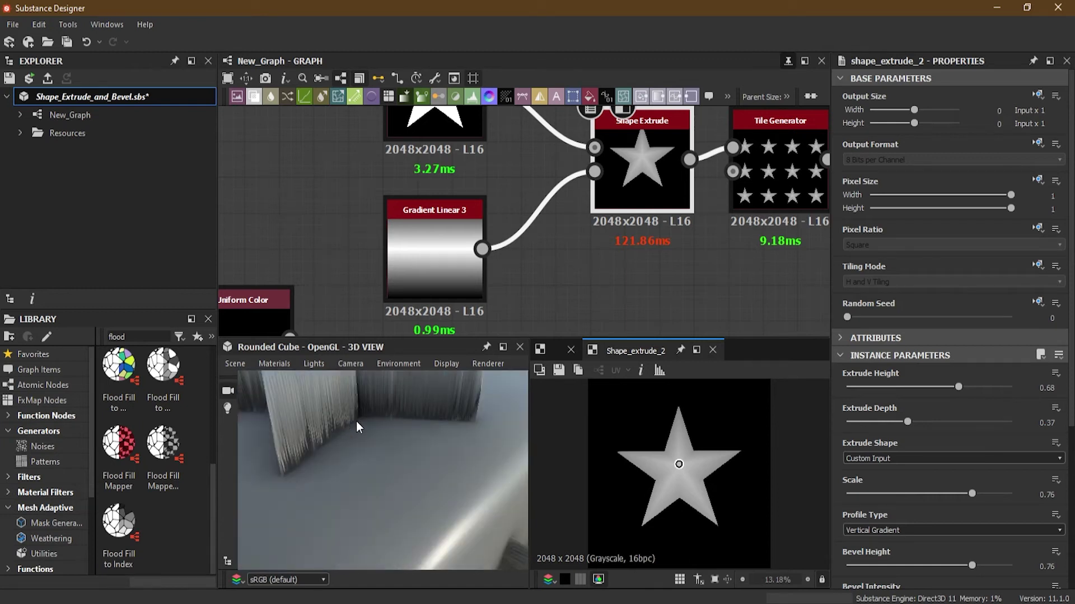
middle_drag(345, 420, 364, 430)
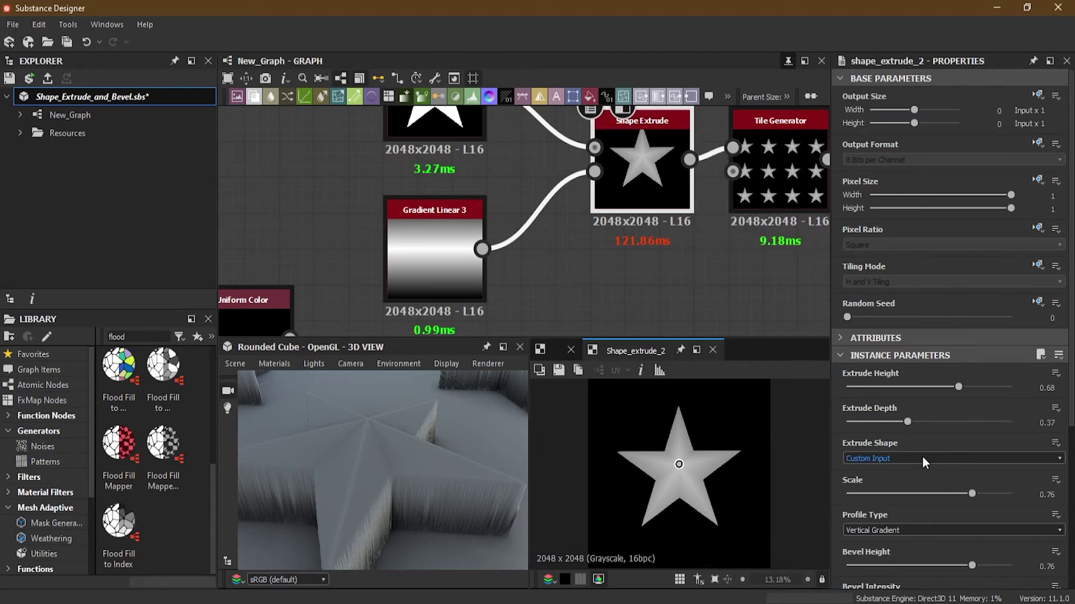
Step: Set the Shape Extrude node's Profile Type to Mask
scroll(926, 471, down, 1)
click(892, 489)
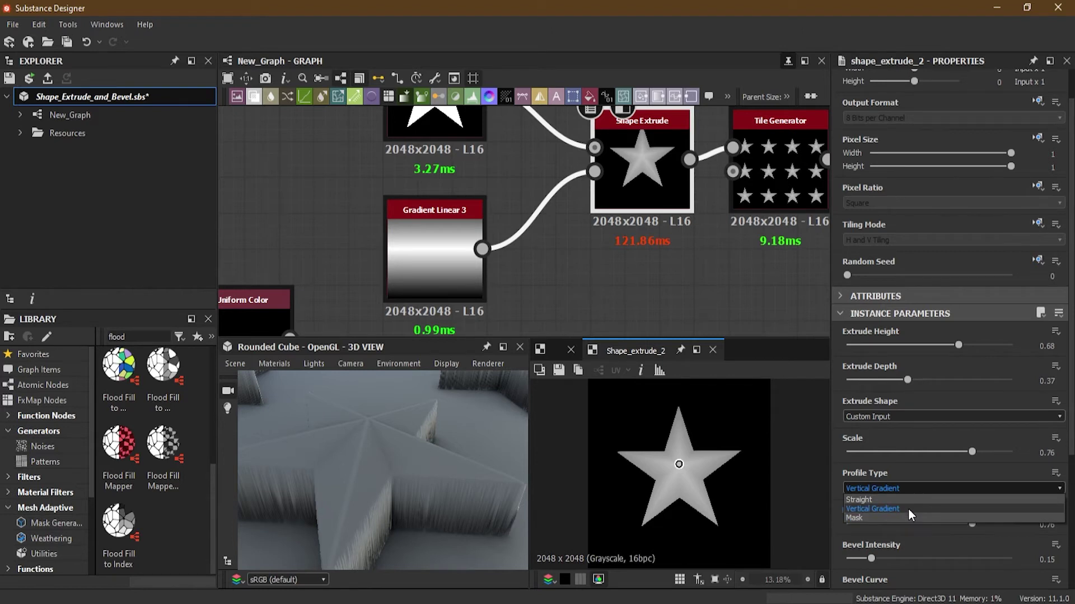
click(891, 516)
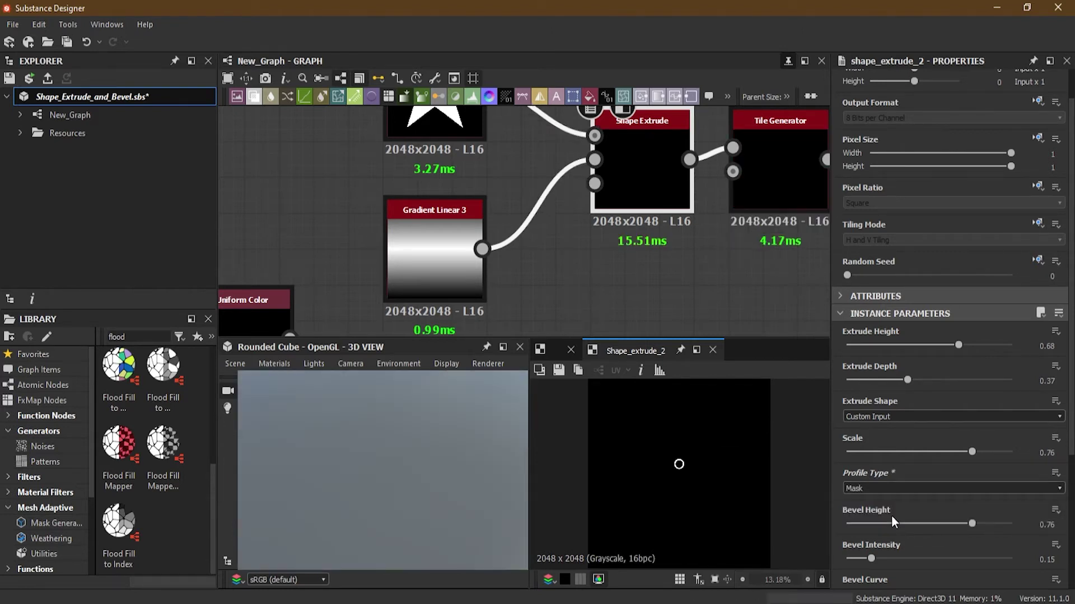
Step: Move Gradient Linear 3 away from Shape Extrude, remove its existing link, and connect its output to the Profile Mask input
scroll(569, 187, up, 3)
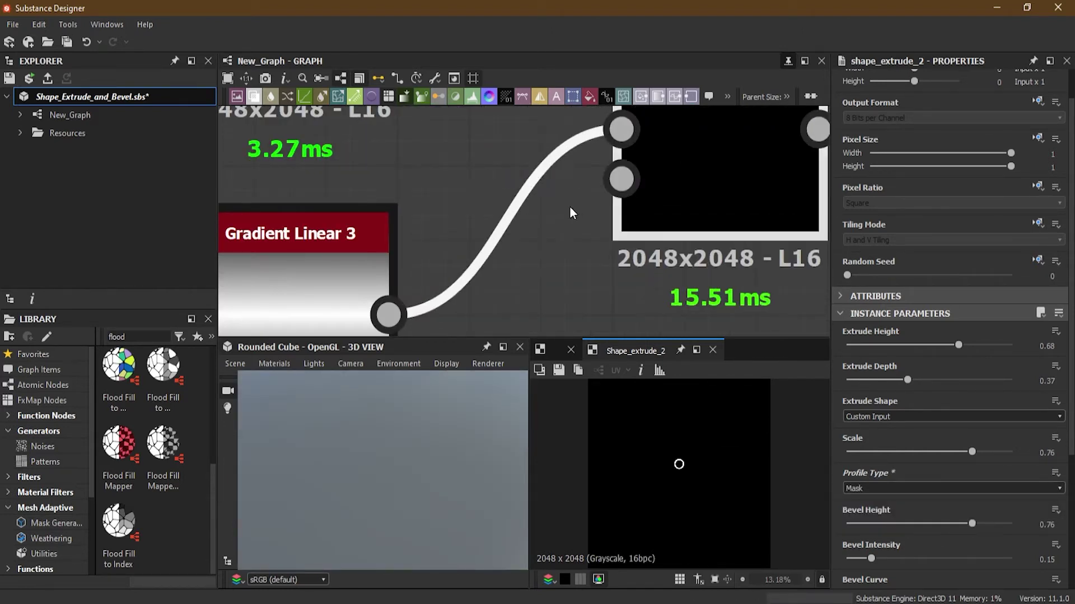
scroll(569, 208, down, 4)
middle_drag(567, 263, 549, 248)
drag(453, 244, 354, 206)
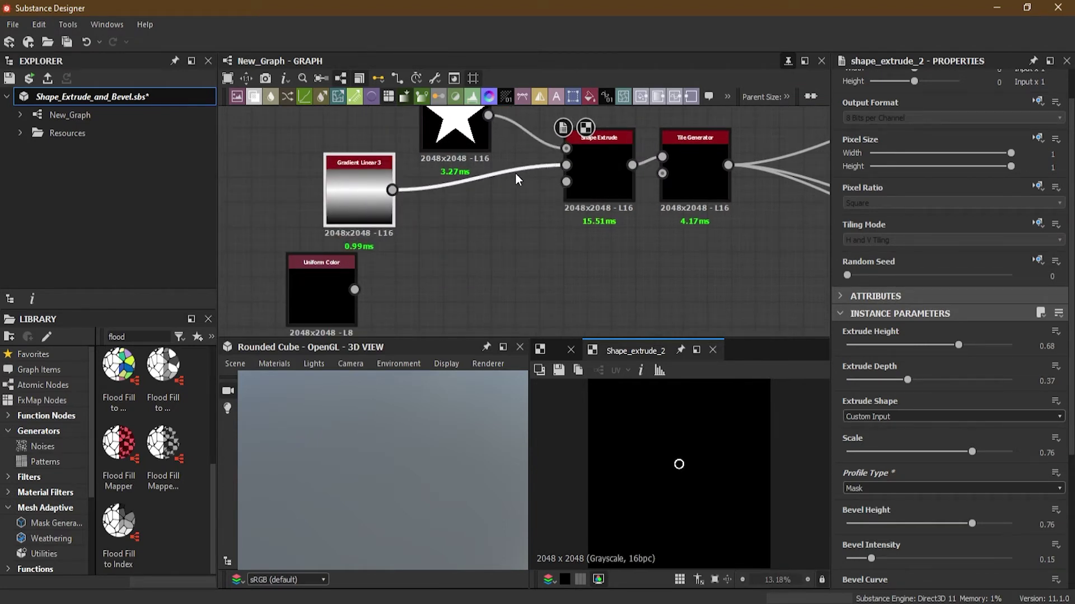
drag(534, 166, 532, 179)
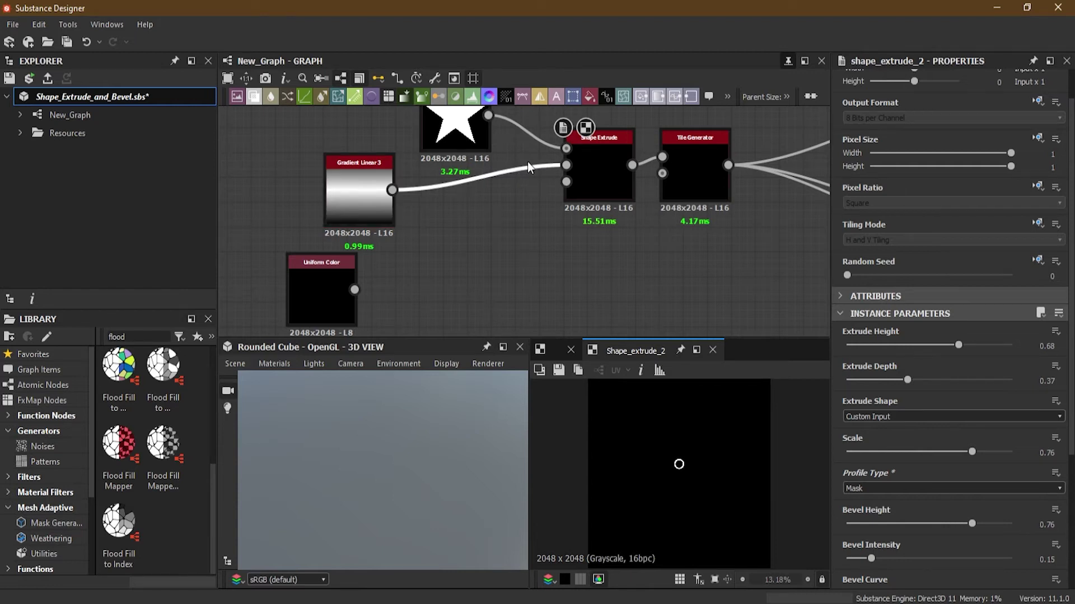
key(Delete)
drag(393, 190, 570, 180)
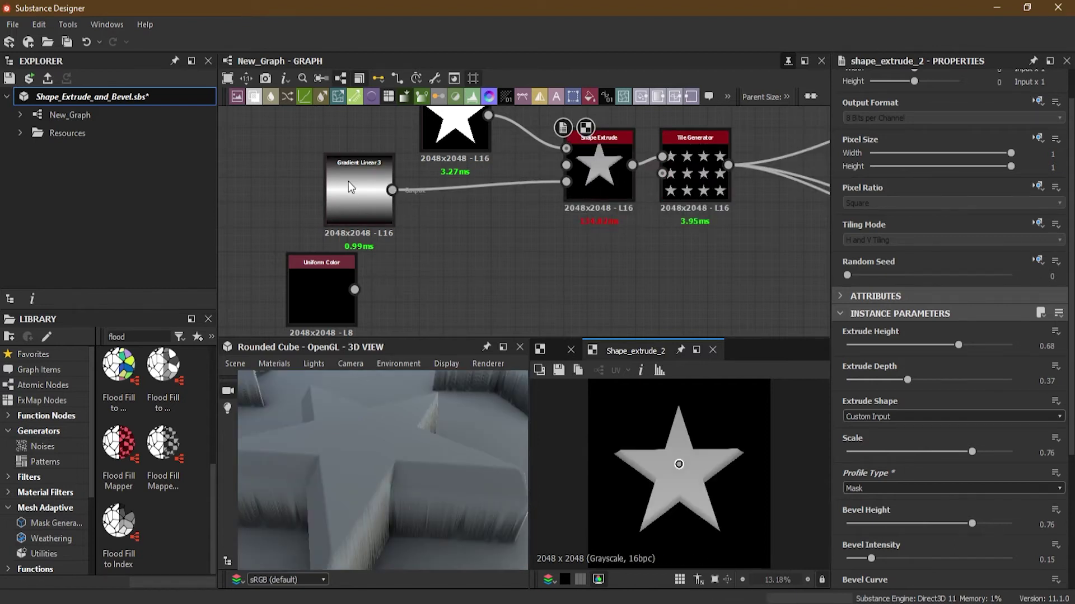
Step: Turn the star slightly sideways with its position handle, look at Gradient Linear 3 up close, and tilt the star steeply
mouse_move(680, 462)
mouse_down()
mouse_move(679, 380)
mouse_move(675, 462)
mouse_up()
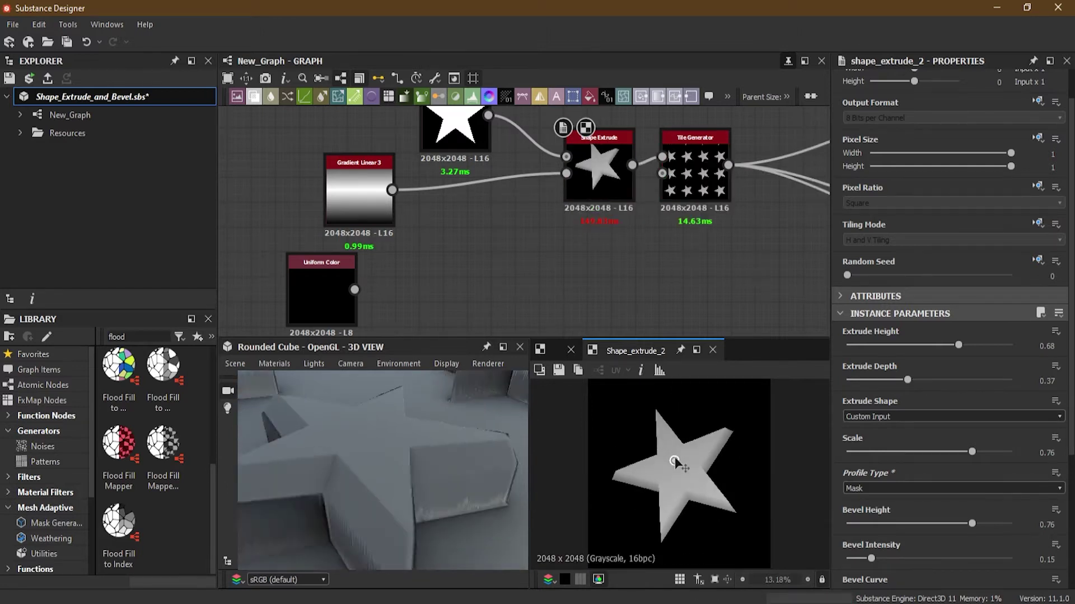
scroll(343, 170, up, 5)
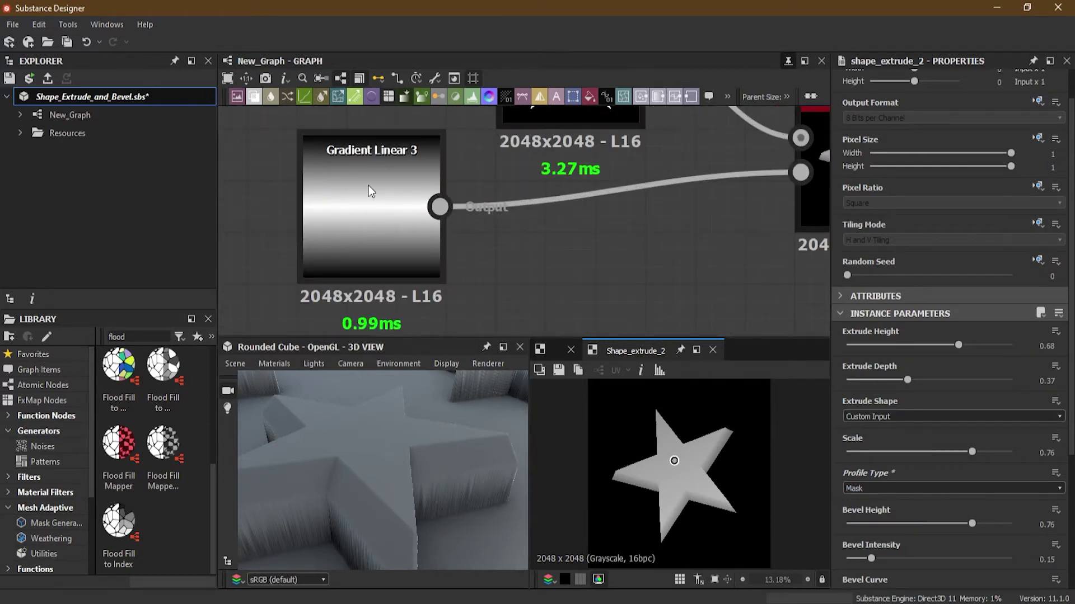
click(391, 211)
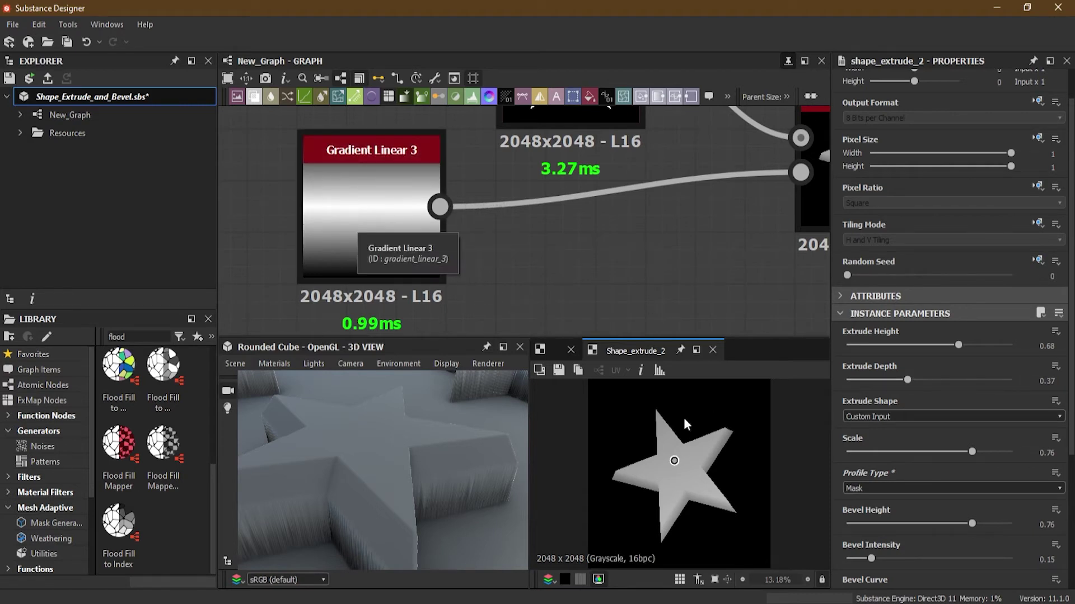
drag(674, 461, 669, 393)
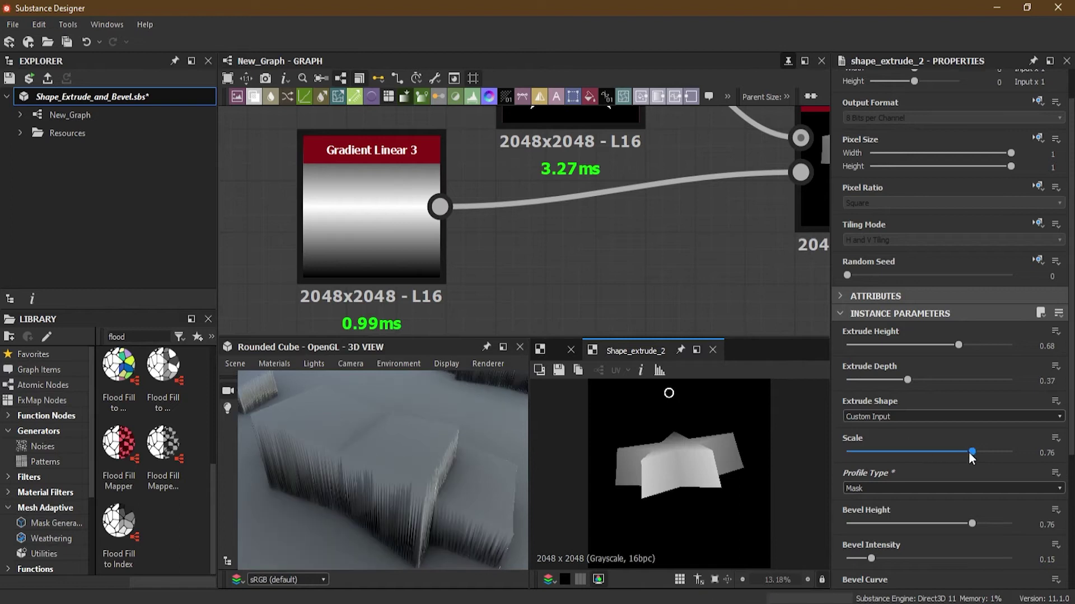
Step: Set Shape Extrude's Scale to 0.79 and its Extrude Height to 0.98
mouse_move(972, 452)
mouse_down()
mouse_move(942, 453)
mouse_move(977, 454)
mouse_up()
scroll(643, 245, down, 2)
middle_drag(647, 245, 572, 259)
scroll(571, 223, down, 2)
scroll(572, 260, up, 4)
click(716, 232)
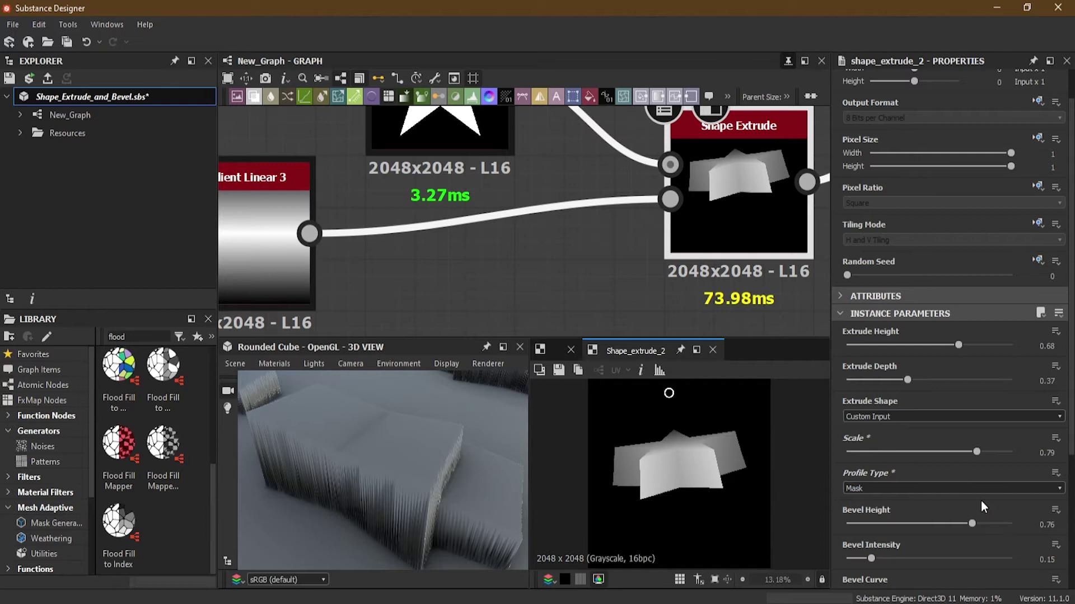
drag(959, 343, 1008, 338)
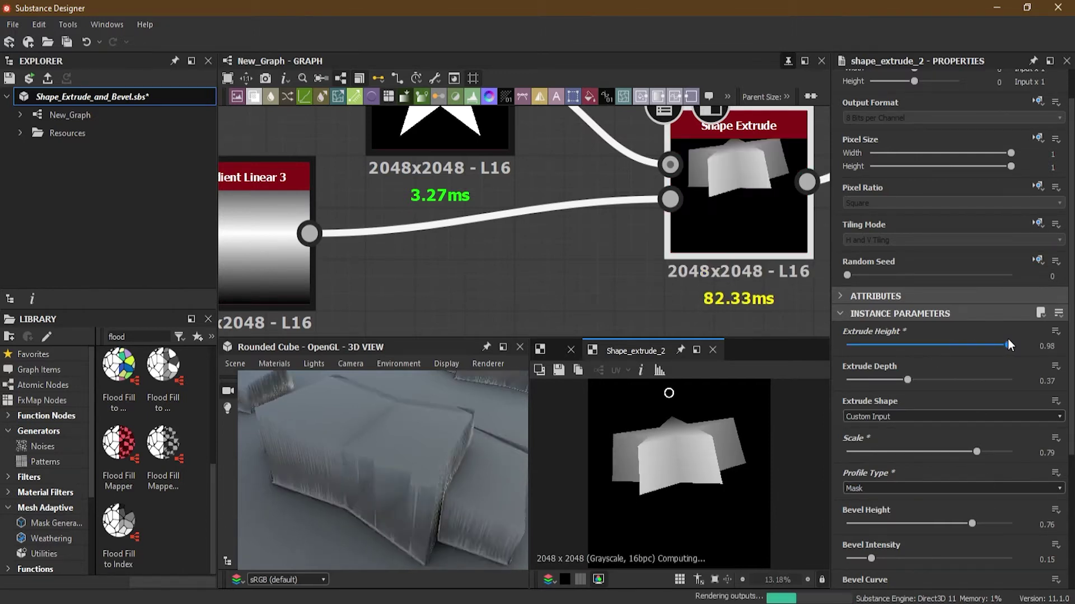
Step: Add a Gradient Linear 1 node below the Star and connect it to Shape Extrude's Profile Mask input in place of Gradient Linear 3
scroll(559, 254, down, 1)
middle_drag(489, 284, 571, 237)
scroll(556, 281, down, 2)
click(488, 247)
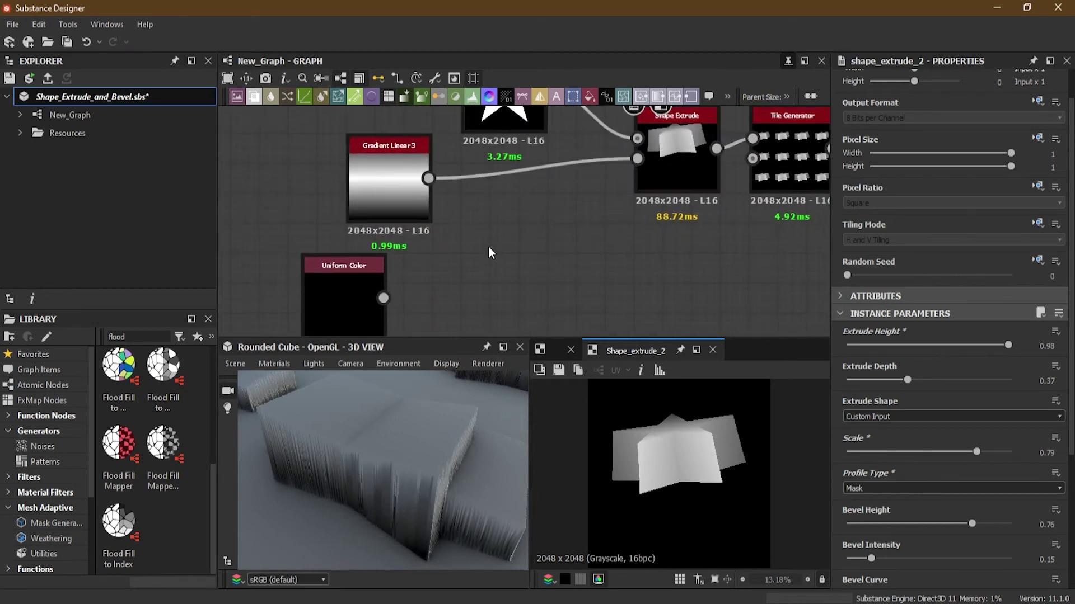
key(space)
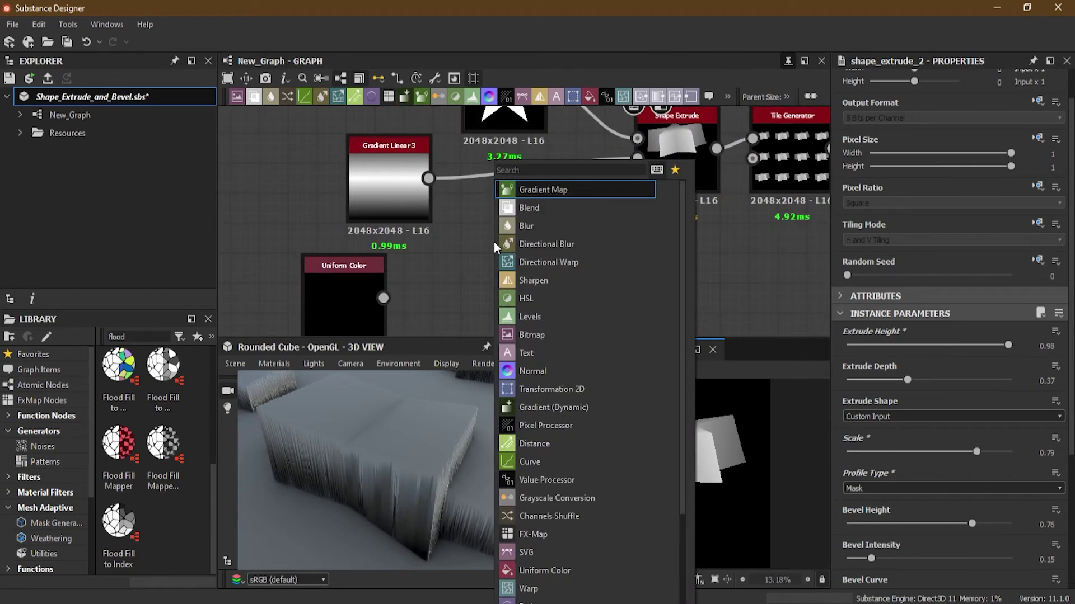
text(gr)
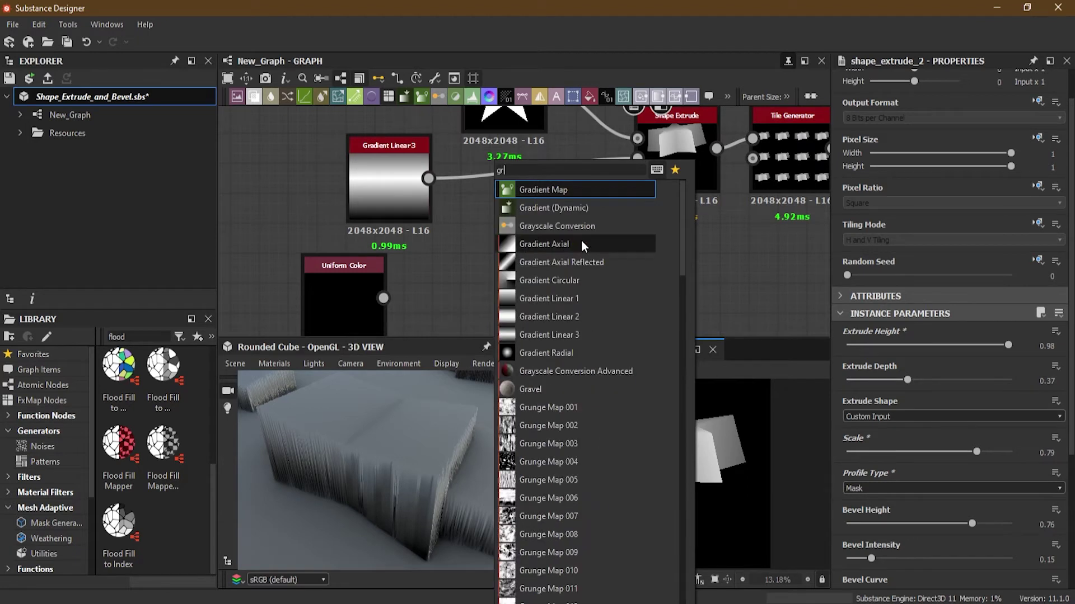
click(589, 296)
drag(504, 243, 637, 159)
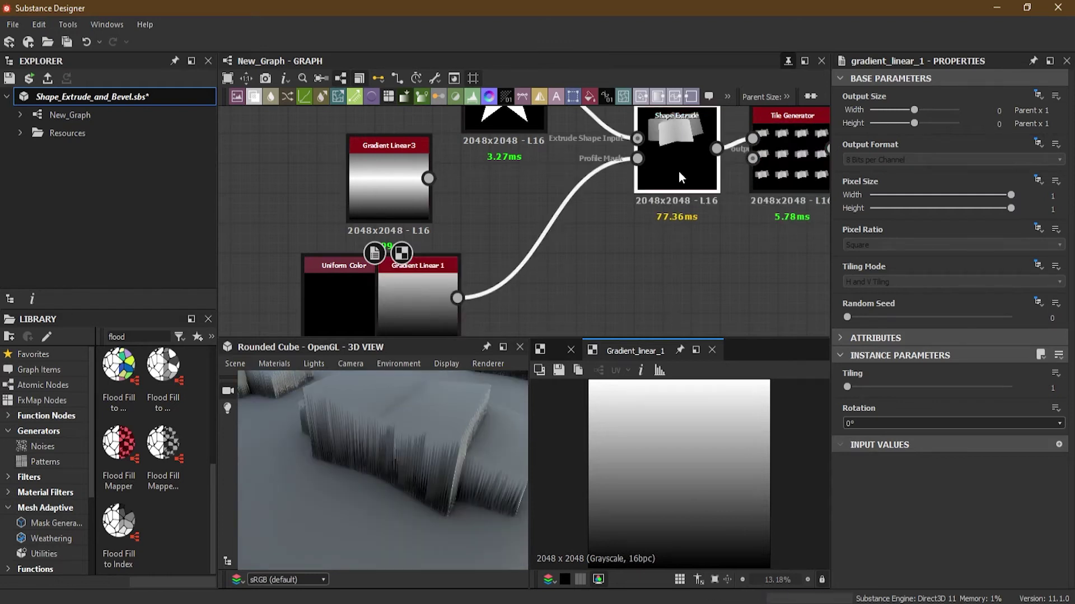
Step: Show the Shape Extrude output, tilt the star less steeply, and move the Uniform Color and Gradient Linear 1 nodes apart
double_click(678, 177)
drag(344, 307, 260, 300)
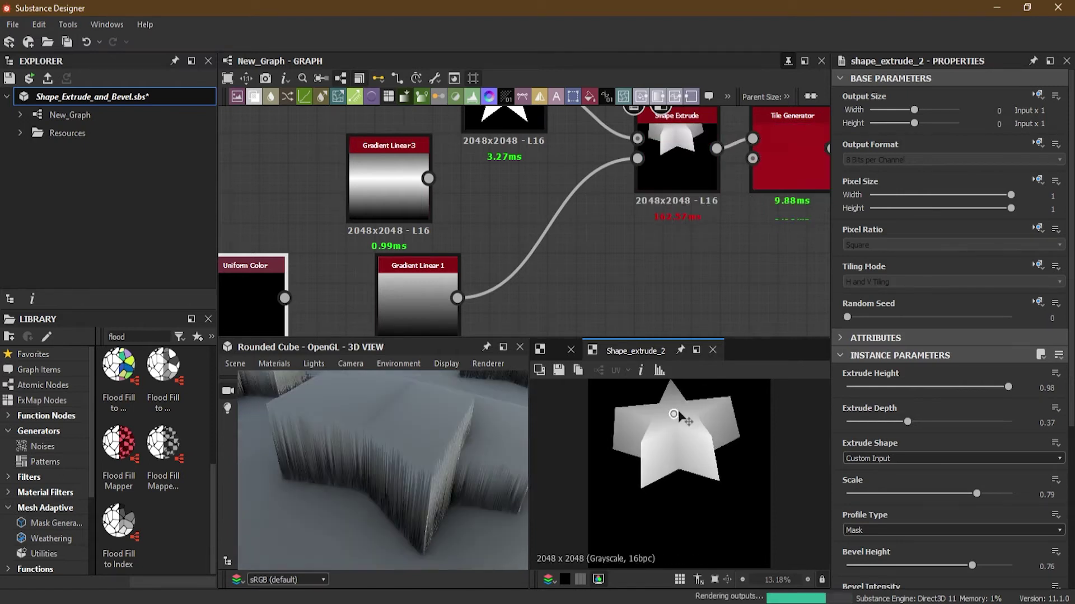
mouse_move(677, 412)
mouse_down()
mouse_move(682, 387)
mouse_move(678, 426)
mouse_up()
drag(415, 266, 409, 256)
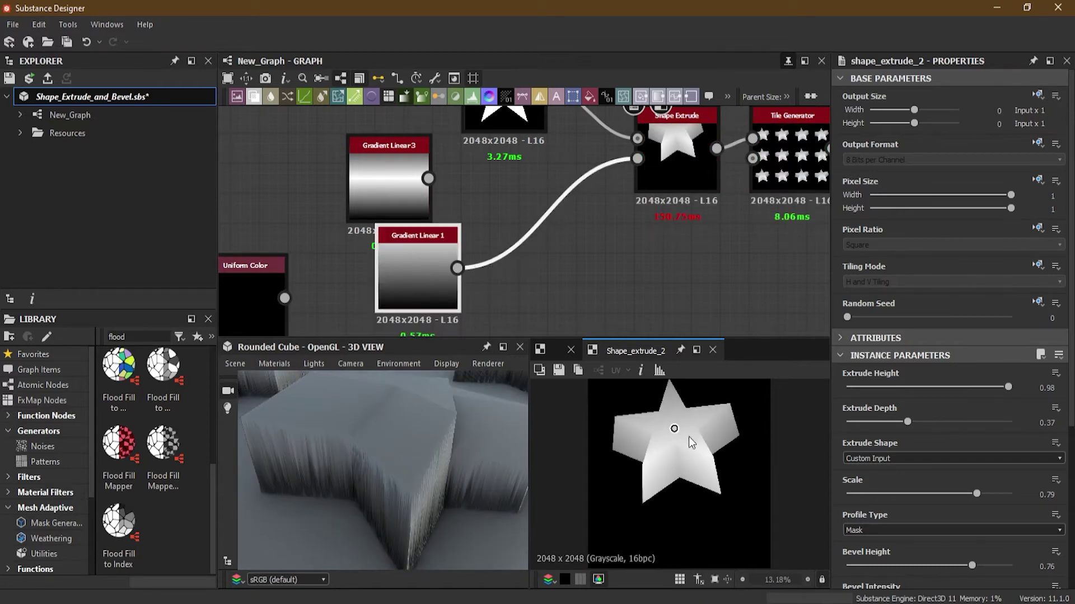
Step: Straighten the star with its position handle and set Shape Extrude's Bevel Height to 0.41
mouse_move(676, 431)
mouse_down()
mouse_move(677, 390)
mouse_move(681, 436)
mouse_up()
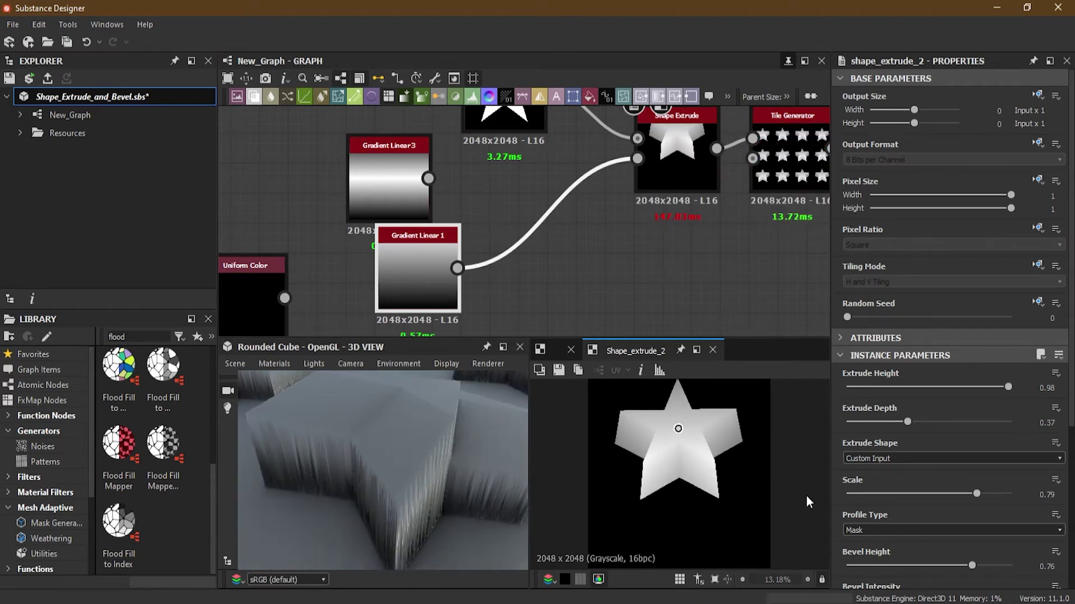
scroll(864, 486, down, 1)
drag(969, 525, 915, 530)
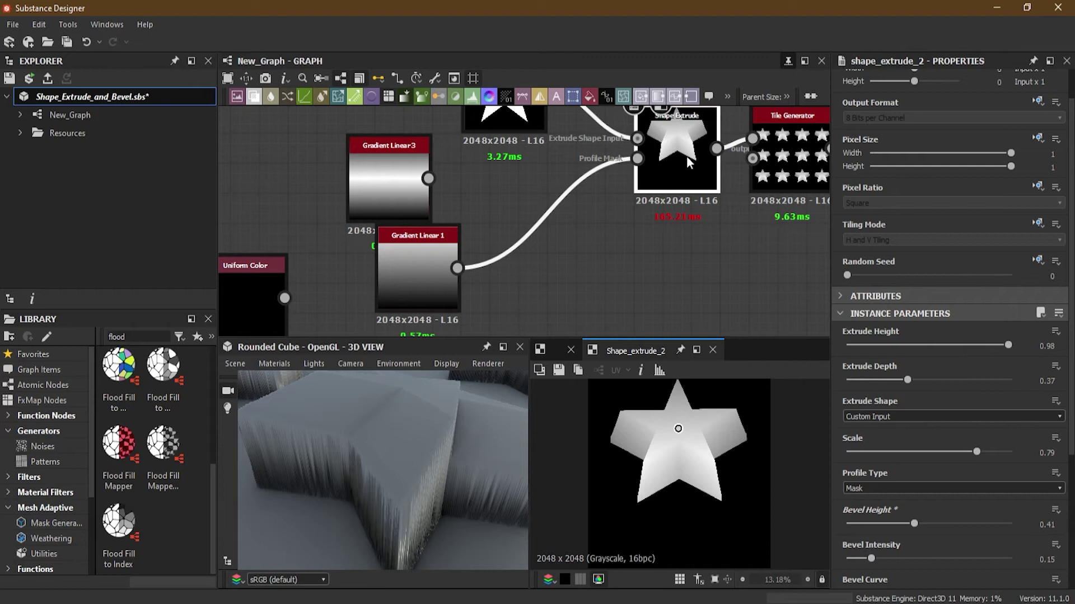
Step: Delete the link into Shape Extrude's Profile Mask input and both the Gradient Linear 3 and Gradient Linear 1 nodes
scroll(619, 231, down, 1)
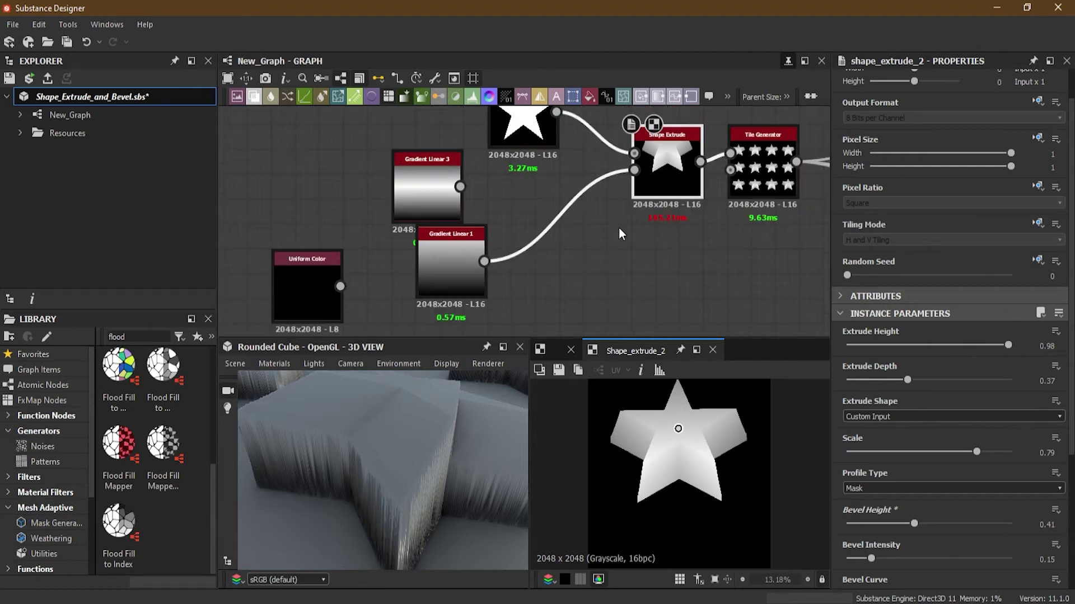
click(606, 241)
click(557, 219)
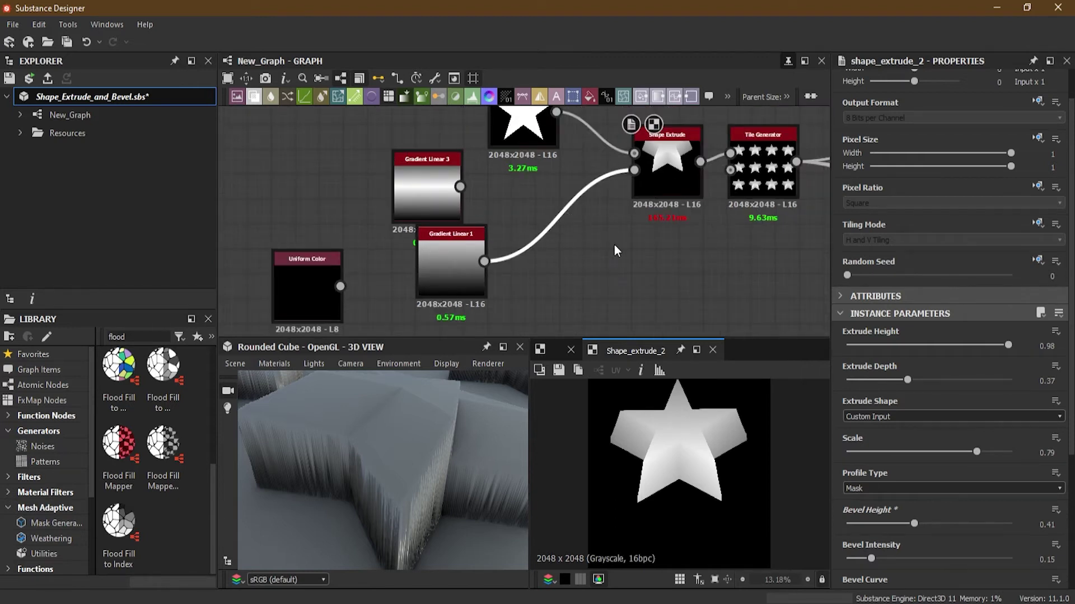
key(Delete)
click(408, 192)
key(Delete)
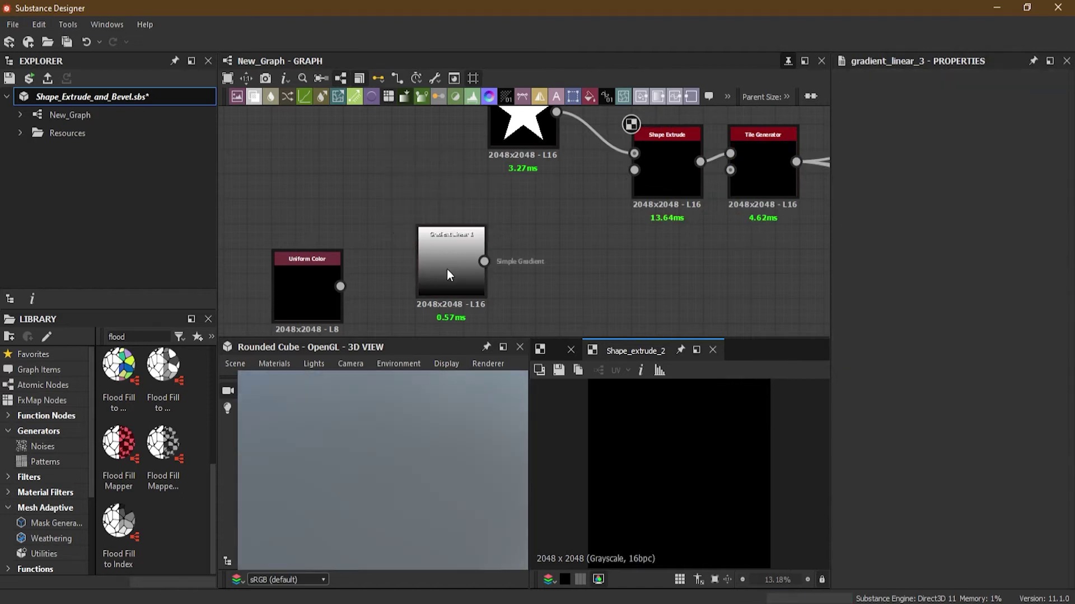
click(447, 269)
key(Delete)
Step: Add a Shape node below the Star, set its Pattern to Disc, and set its Scale to 0.38
middle_drag(559, 223, 551, 249)
scroll(539, 248, up, 1)
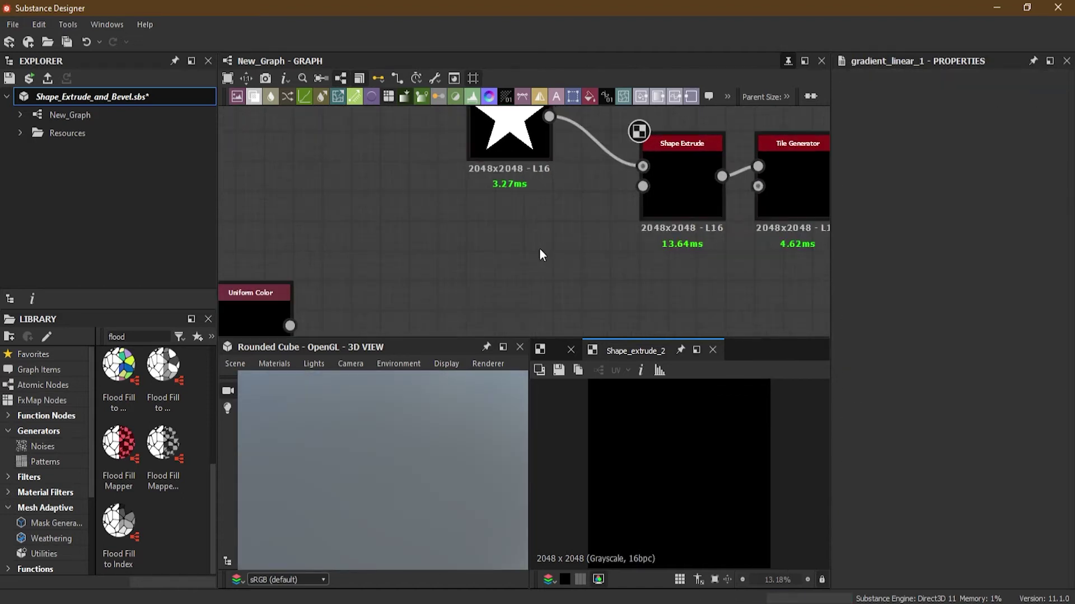
key(space)
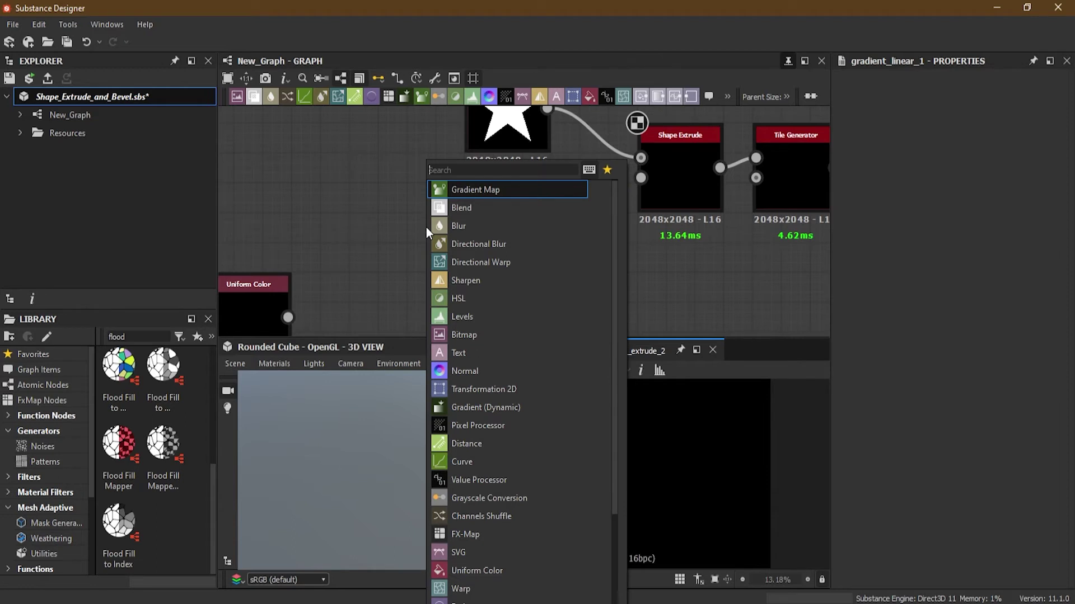
text(sha)
click(525, 208)
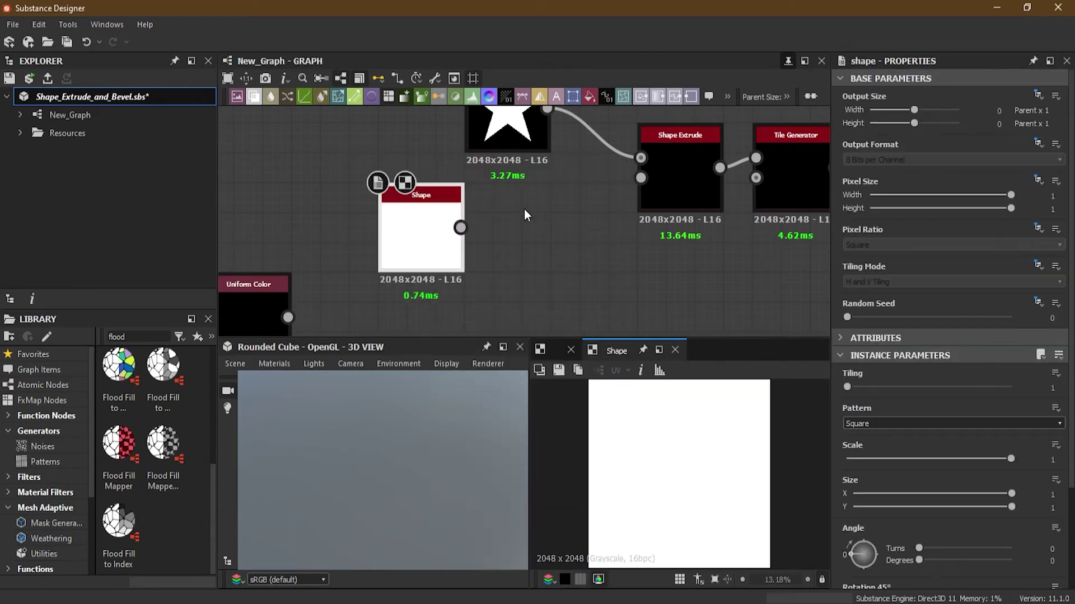
click(884, 424)
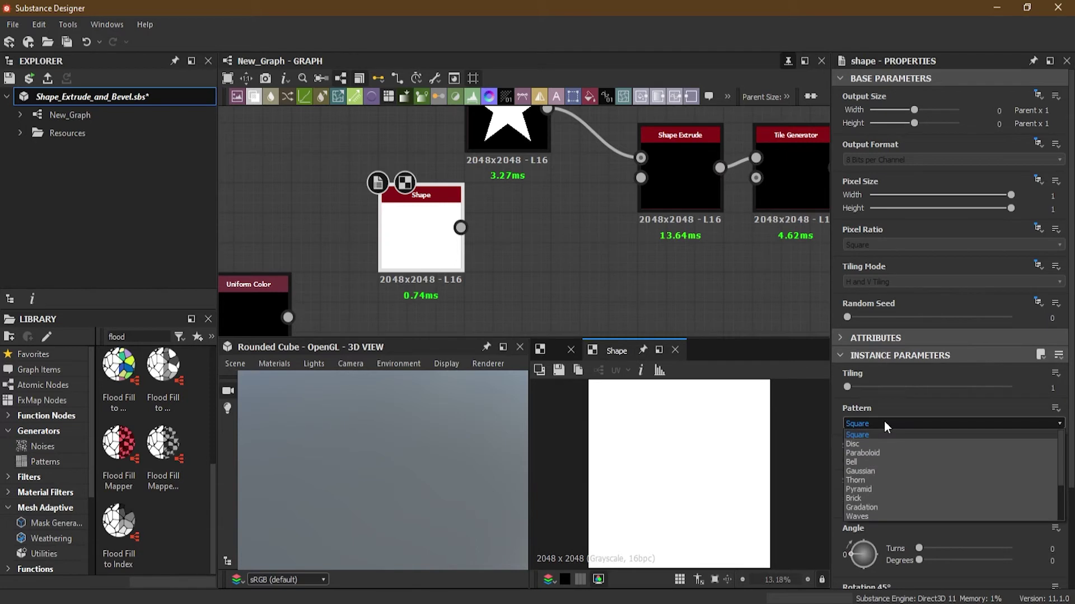
click(888, 441)
drag(1004, 458, 909, 469)
Step: Add a Transformation 2D node after the Shape node and offset the disc by about -0.39 in X and -0.09 in Y
middle_drag(464, 282, 442, 242)
drag(408, 210, 510, 226)
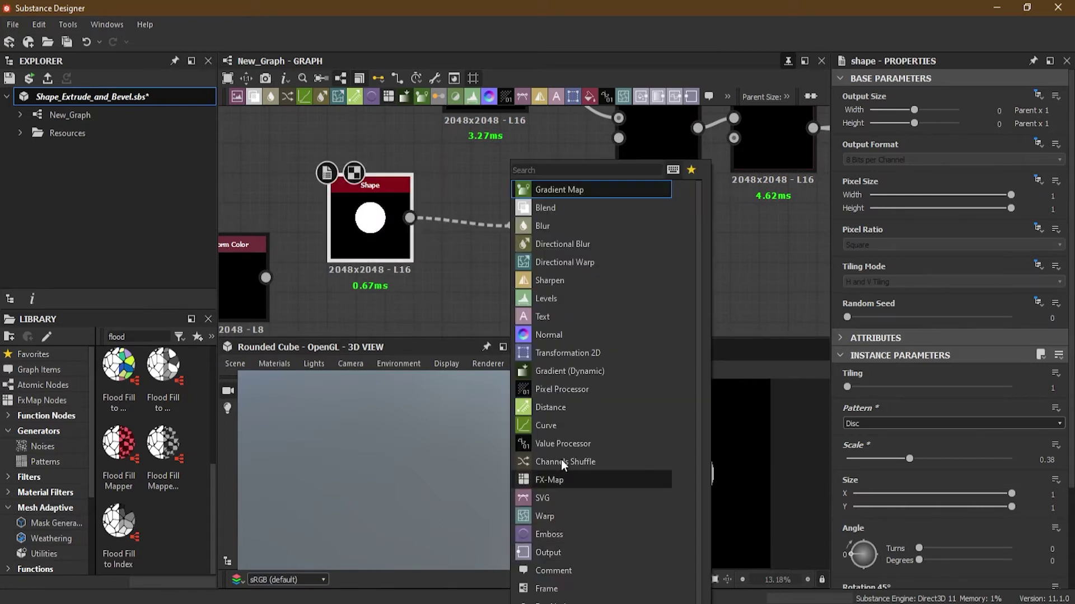
click(555, 354)
drag(683, 479, 764, 491)
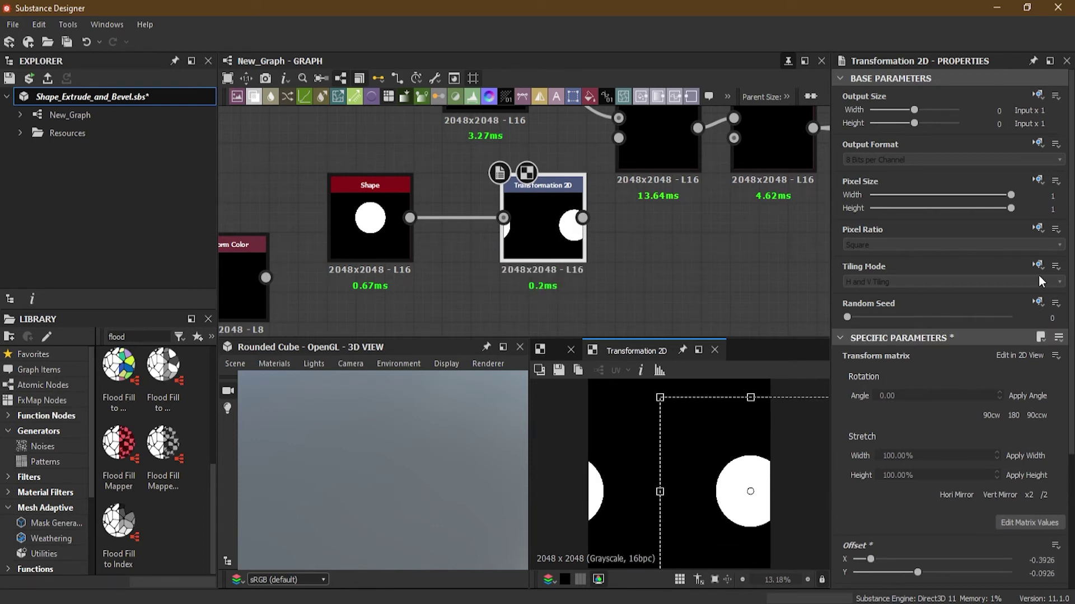
Step: Override the disc's Transformation 2D Tiling Mode with an absolute value of No Tiling
click(1040, 267)
click(1015, 316)
click(897, 284)
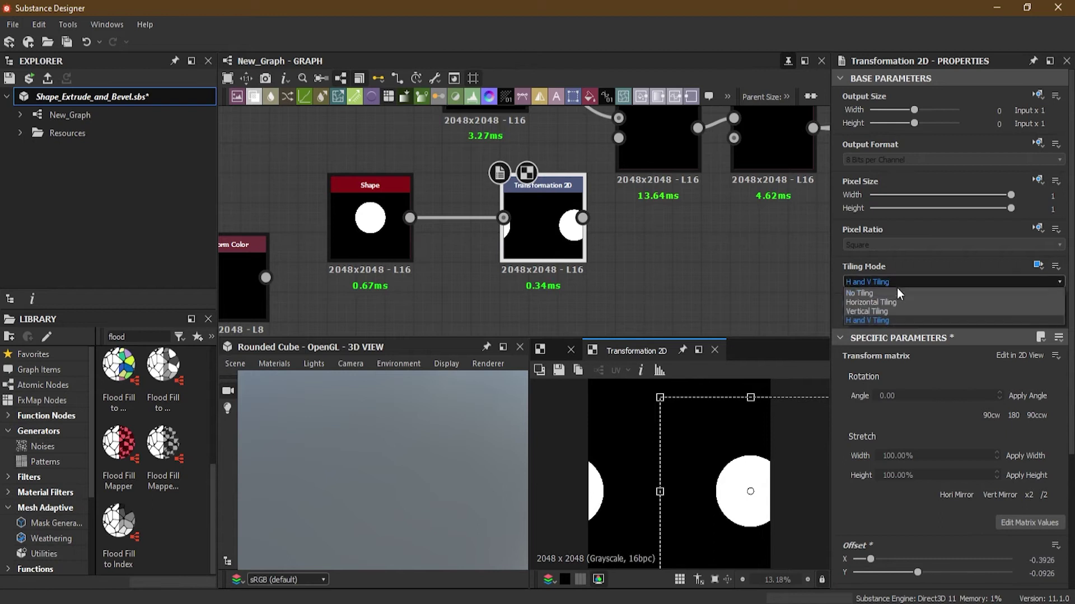
click(898, 295)
Step: Add a second Shape node with the Square pattern directly below the disc's Shape node
middle_drag(653, 267, 650, 224)
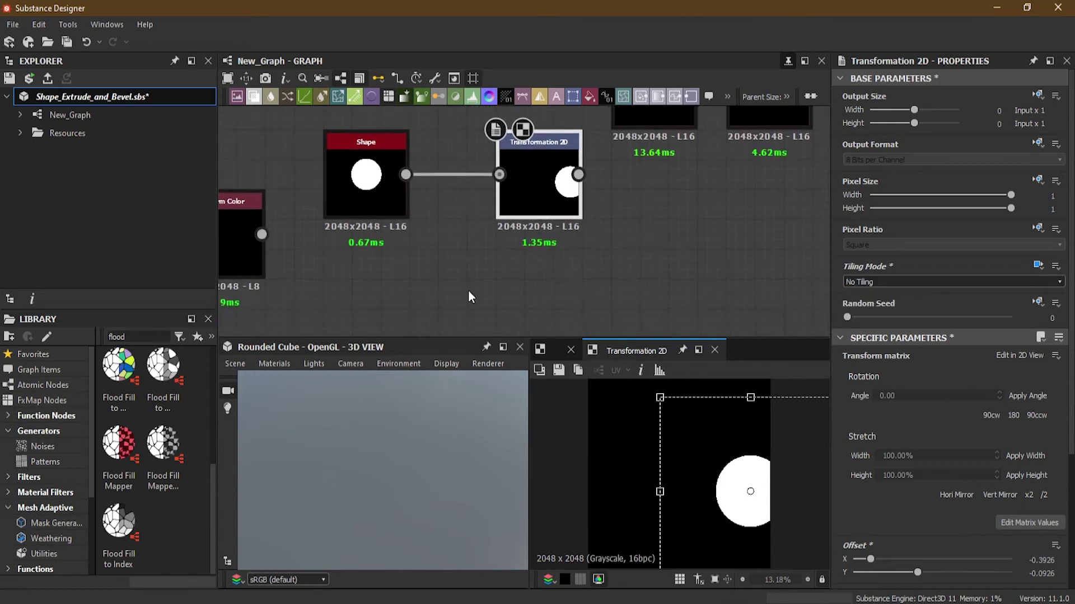
key(space)
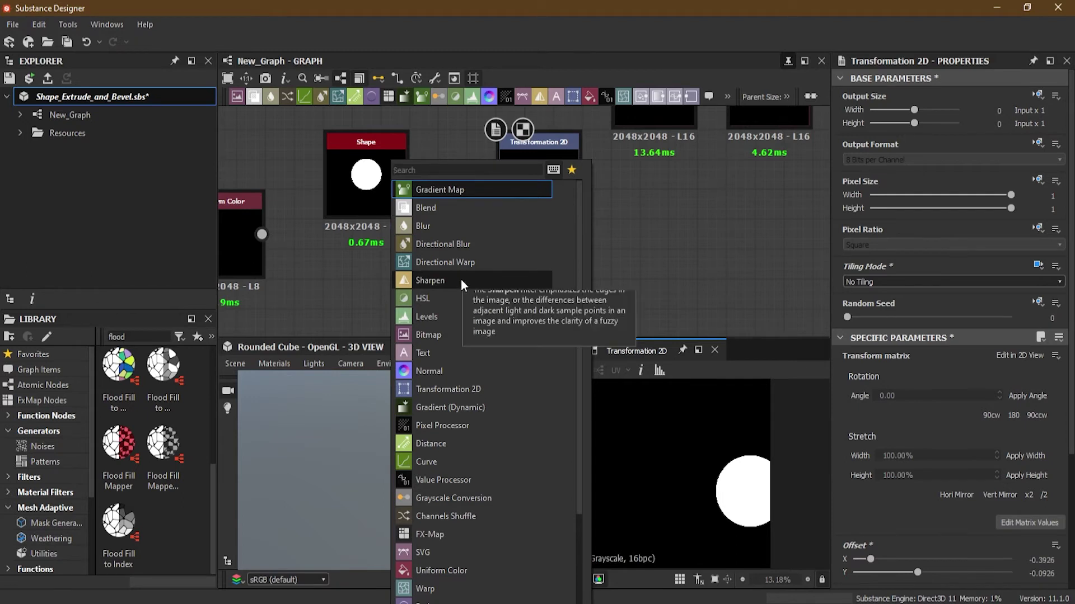
text(sha)
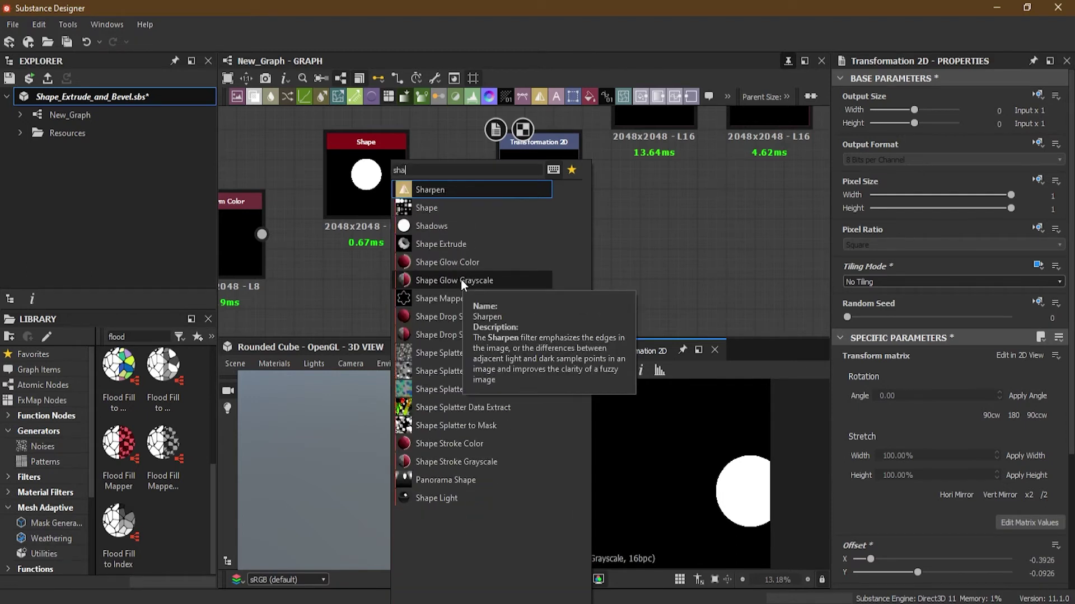
click(442, 208)
drag(395, 270, 374, 314)
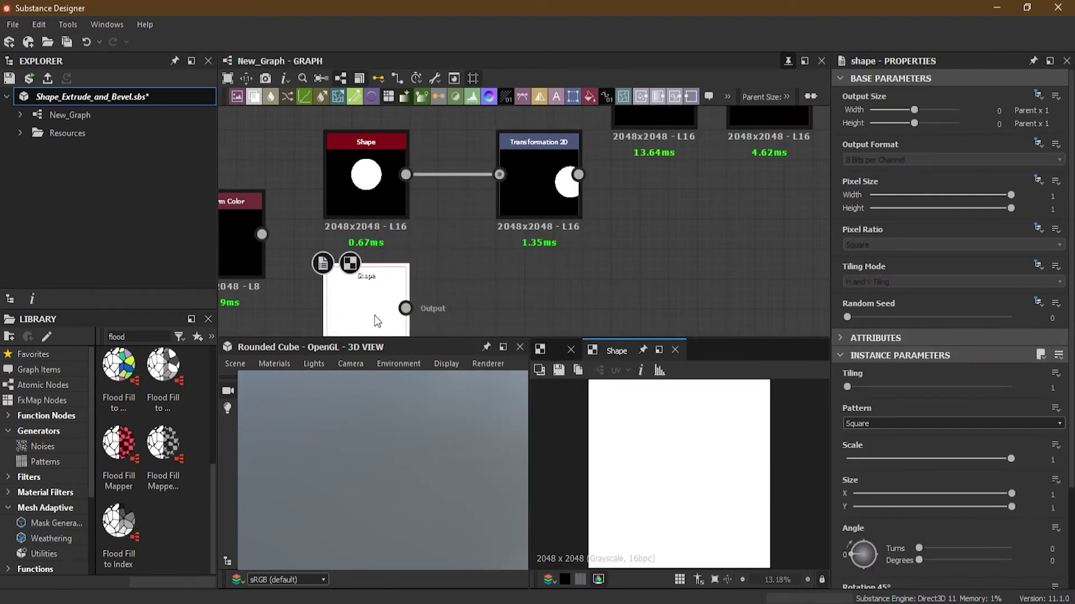
middle_drag(448, 295, 417, 244)
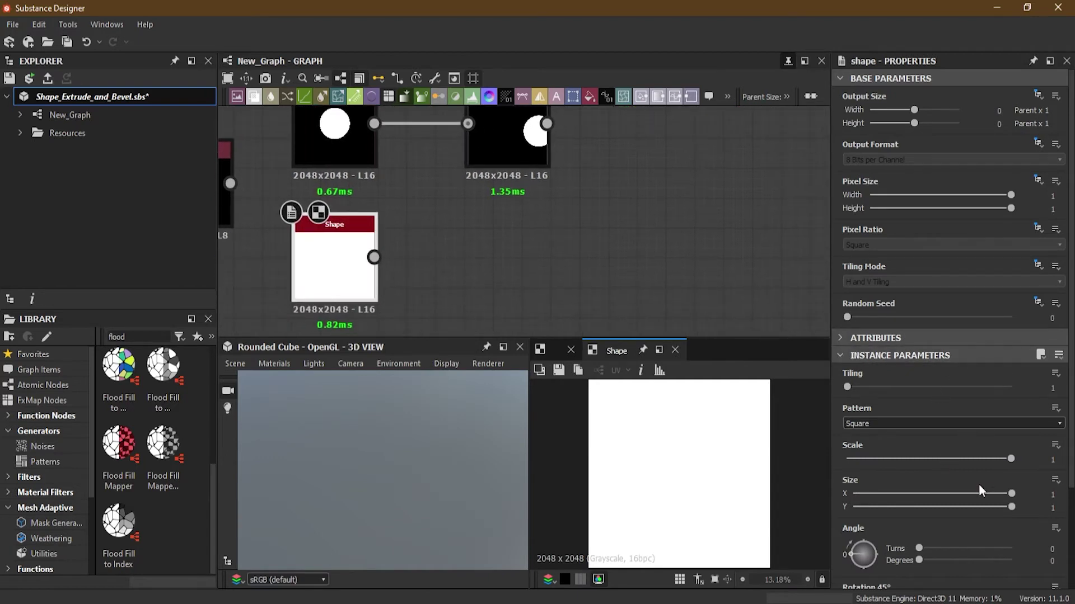
drag(1011, 509, 937, 508)
mouse_move(1012, 493)
mouse_down()
mouse_move(982, 493)
mouse_move(1013, 493)
mouse_up()
drag(937, 507, 1005, 506)
Step: Add a Transformation 2D node after the square Shape and squash the square into the lower half of the canvas
drag(374, 258, 463, 251)
click(562, 352)
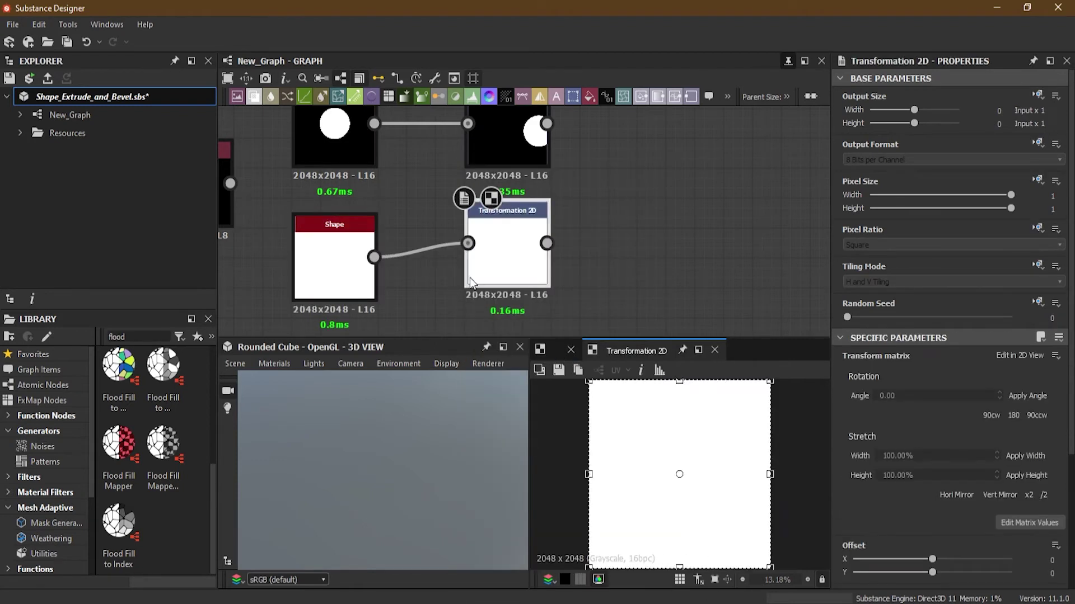
drag(679, 388, 694, 475)
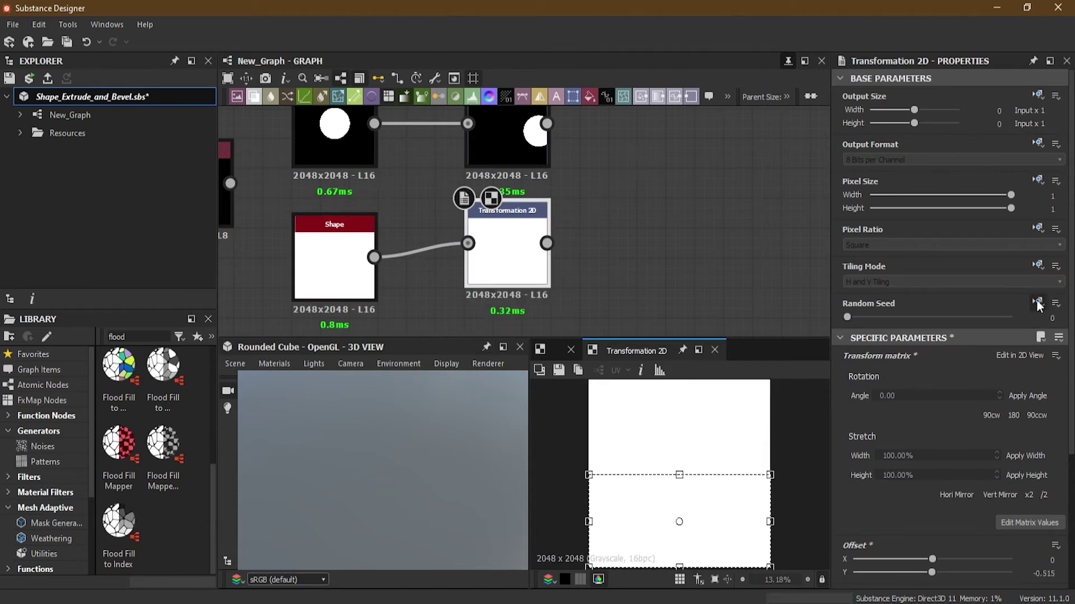
Step: Set this Transformation 2D's Tiling Mode to No Tiling, then shrink and tilt the white rectangle in the 2D view
click(1037, 266)
click(1024, 318)
click(911, 279)
click(899, 293)
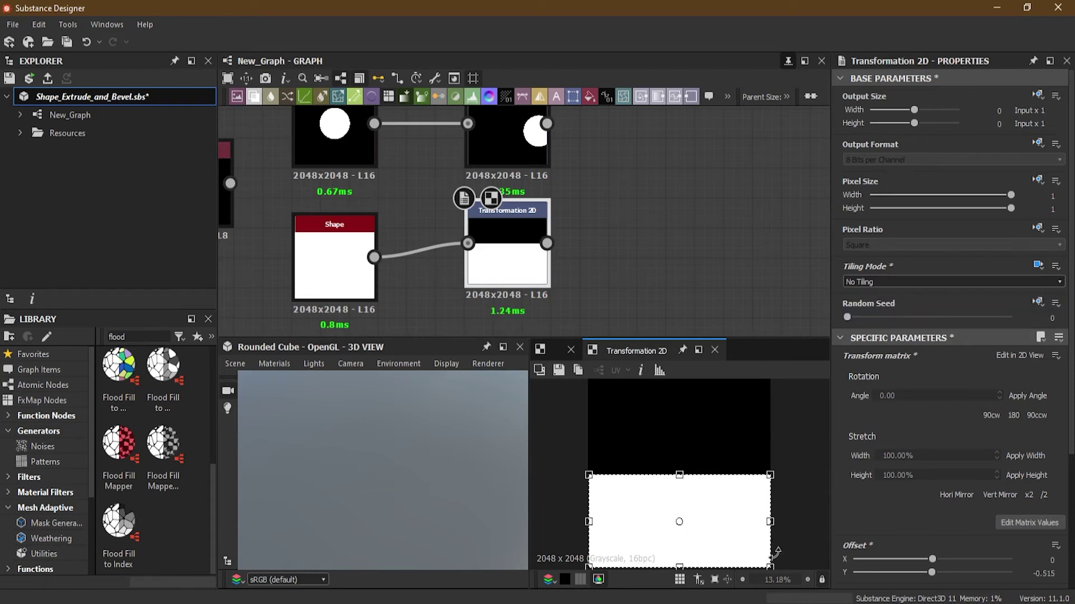
drag(774, 522, 714, 484)
Step: Add a Blend node with the disc as Foreground and the tilted rectangle as Background, using Add (Linear Dodge) blending
middle_drag(606, 174, 561, 200)
click(608, 217)
key(space)
click(667, 210)
drag(504, 150, 568, 190)
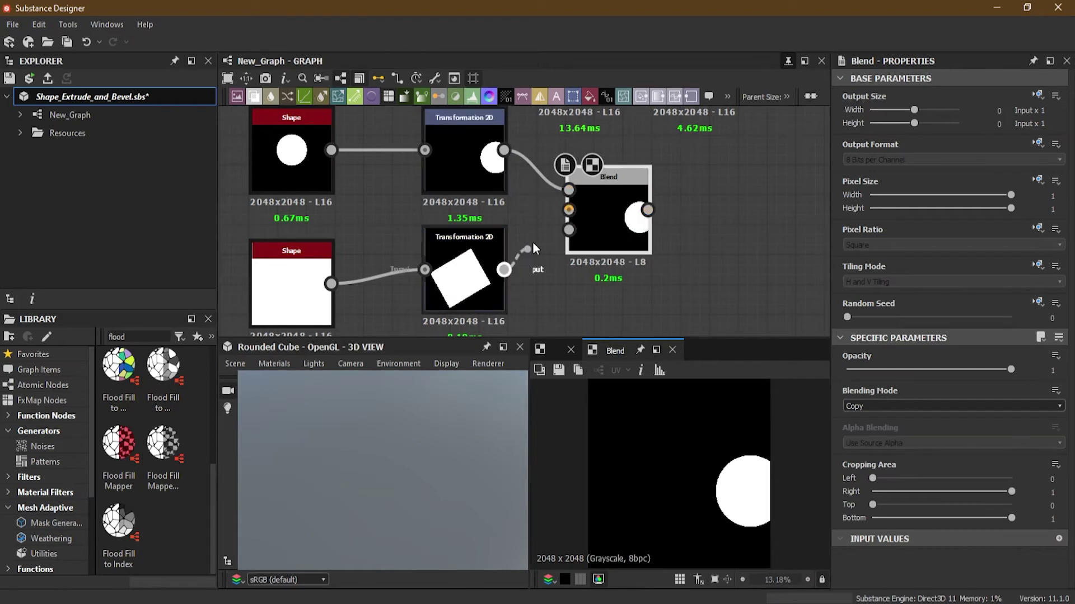
drag(504, 270, 568, 210)
click(903, 406)
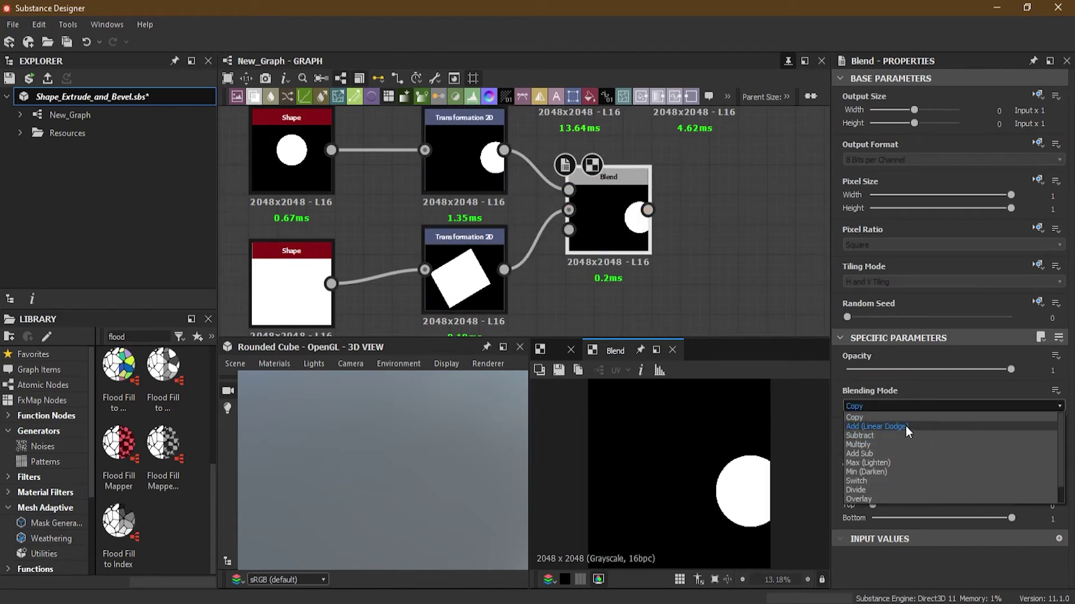
click(906, 426)
Step: Move and resize the tilted rectangle under the disc in the lower-right corner, offset about -0.30 in X and -1.35 in Y
click(495, 284)
drag(694, 491, 734, 517)
drag(733, 451, 775, 537)
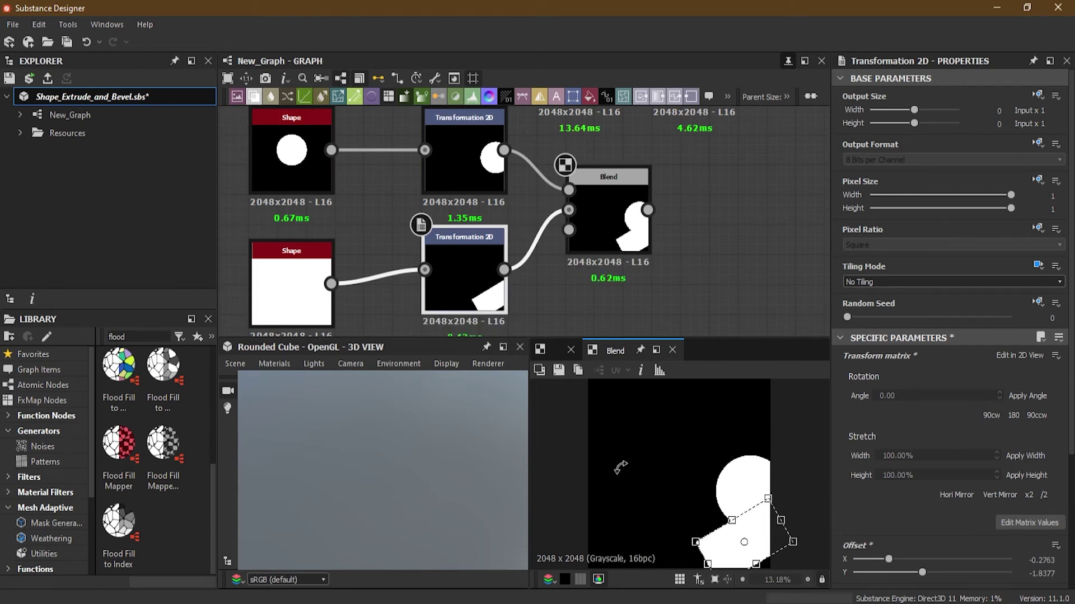
drag(731, 522, 720, 502)
drag(763, 534, 775, 547)
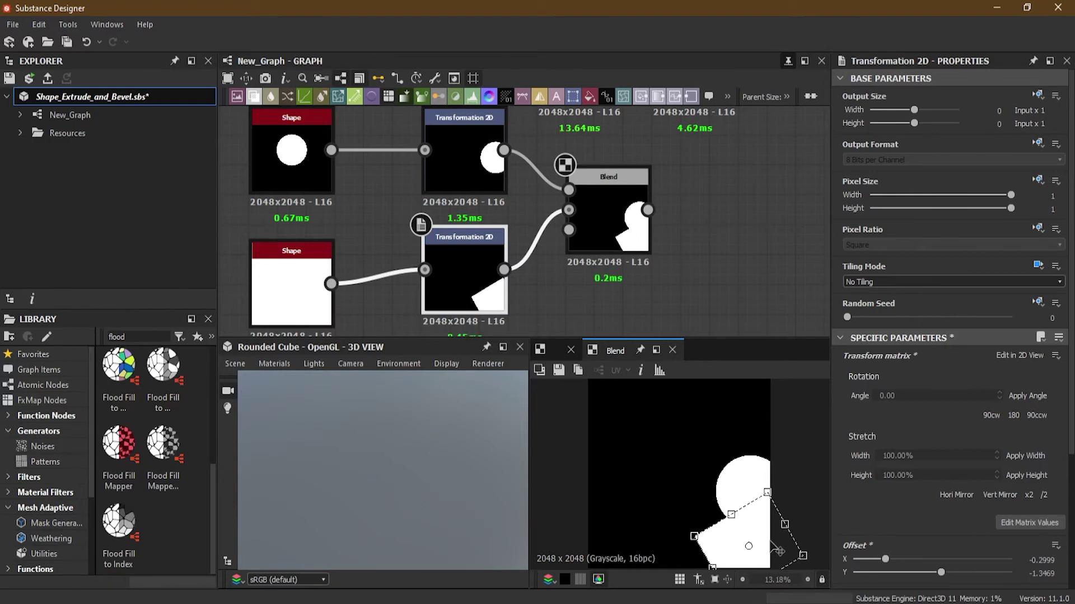
click(603, 221)
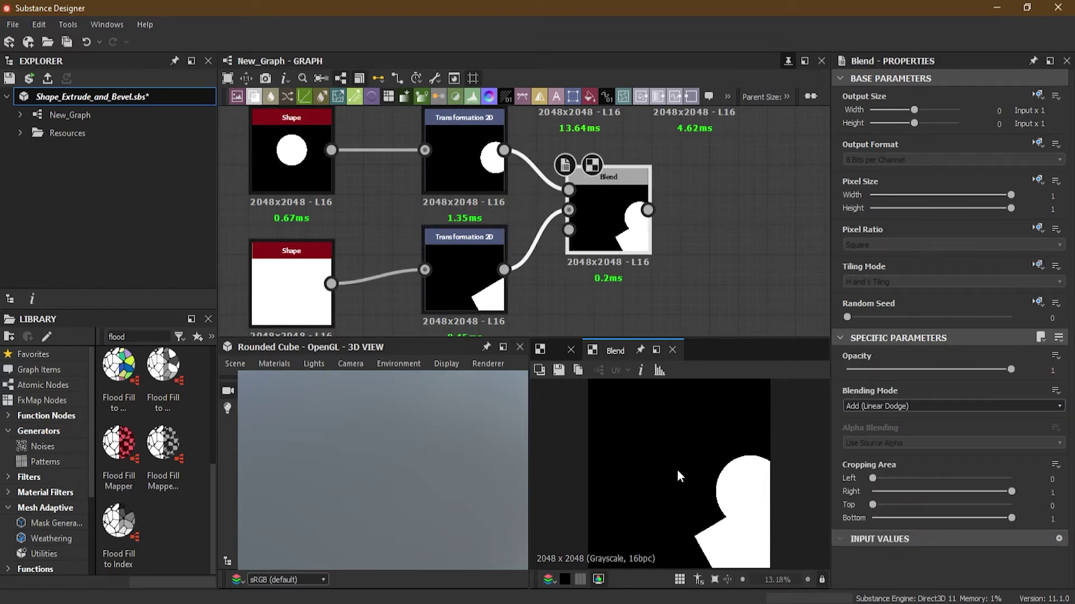
scroll(671, 429, down, 2)
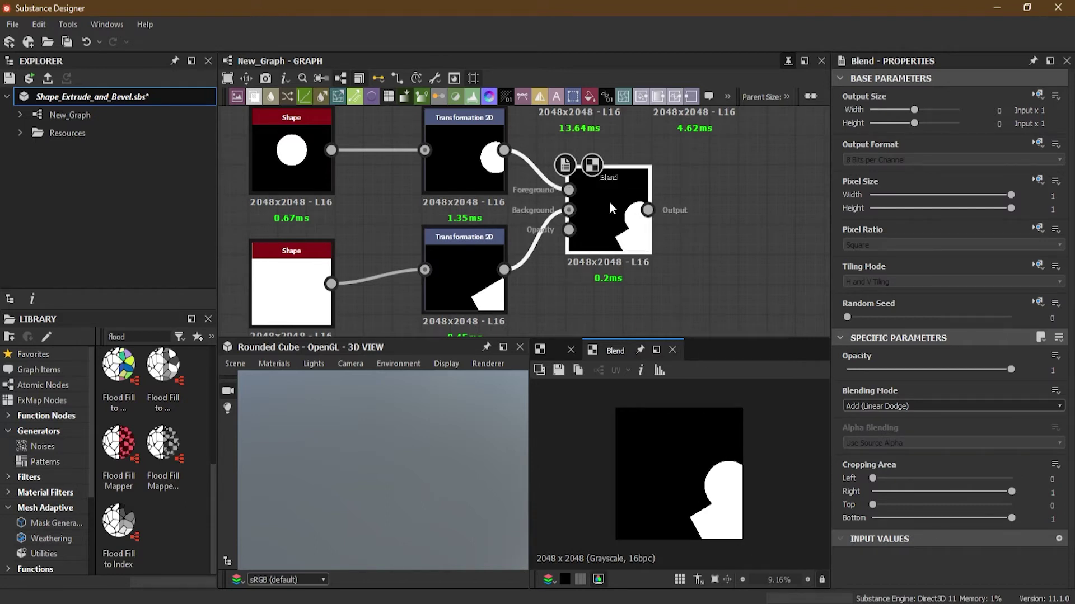
Step: Select the two Shape nodes, their Transformation 2D nodes and the Blend, and move the group near the Star node
scroll(617, 224, down, 2)
drag(345, 233, 213, 275)
scroll(340, 222, down, 3)
drag(349, 280, 440, 218)
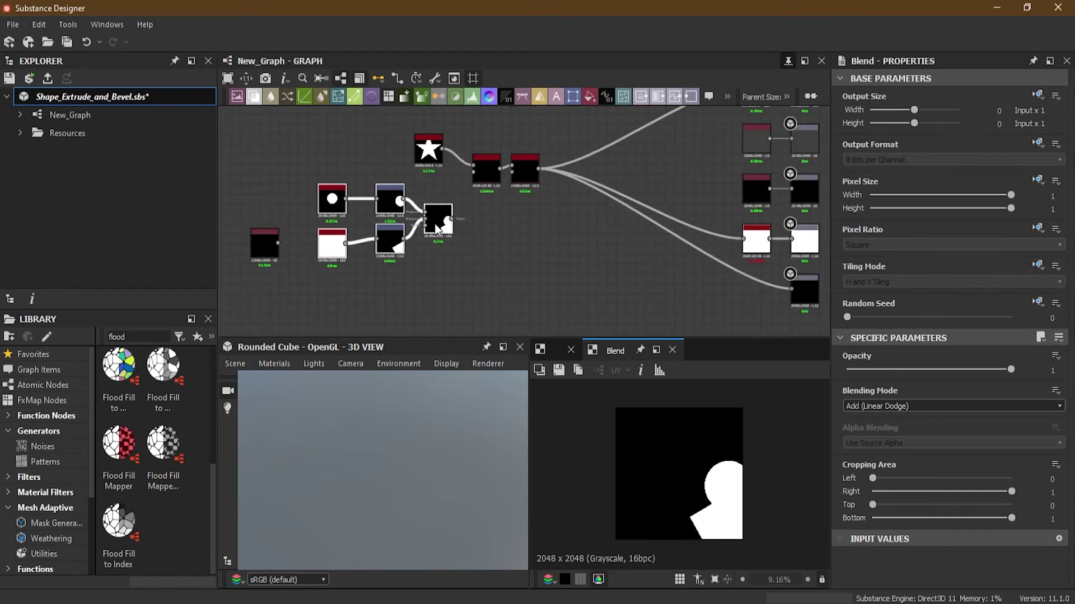
Step: Connect the Blend output to Shape Extrude's Profile Mask input and display the Shape Extrude result in the 2D view
scroll(465, 181, up, 4)
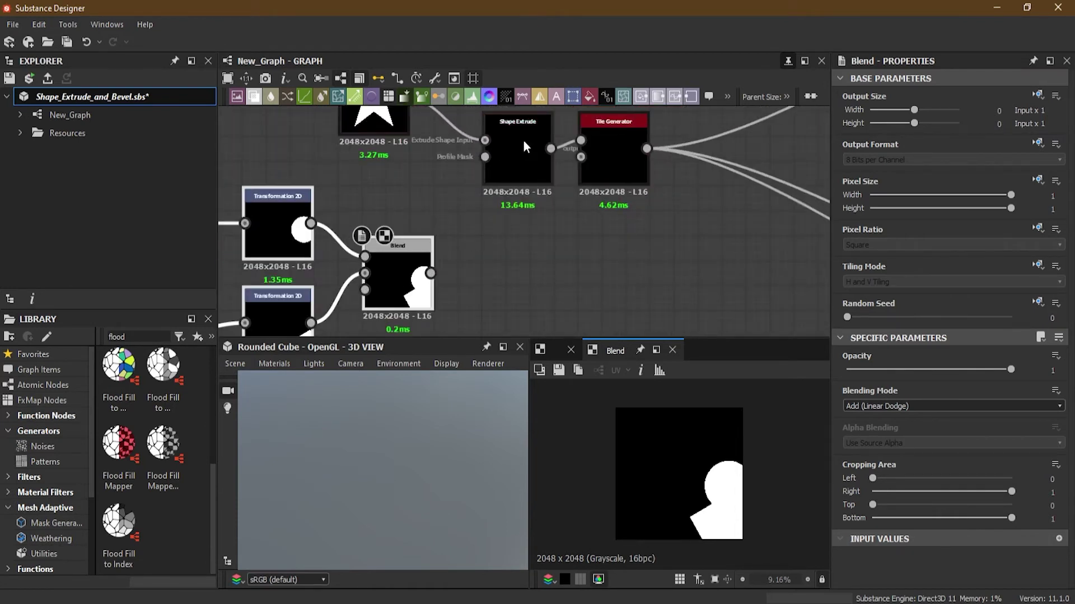
scroll(523, 141, up, 3)
drag(390, 331, 469, 166)
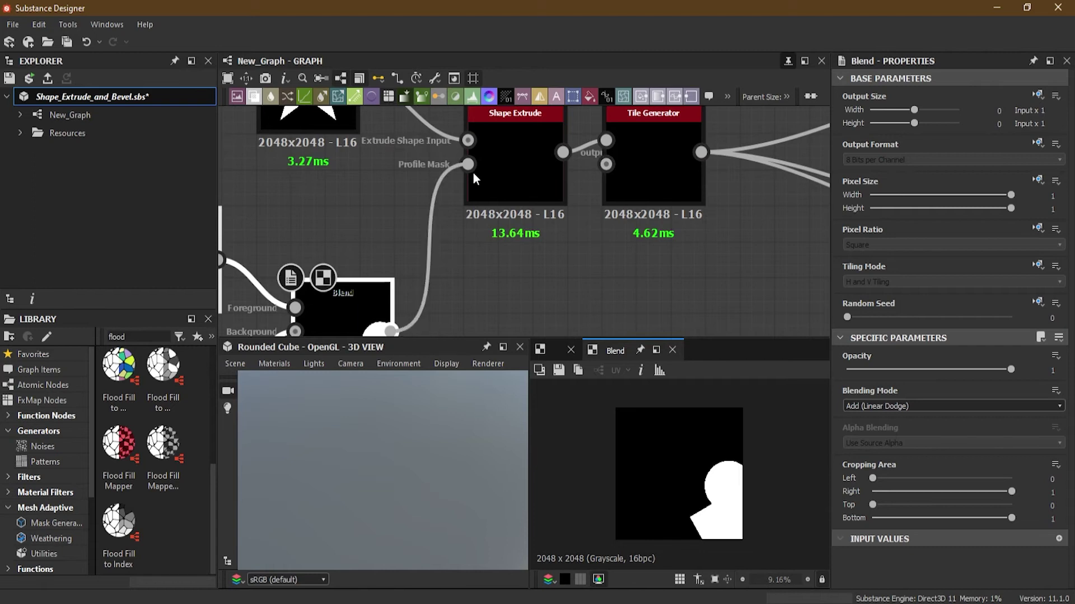
double_click(525, 158)
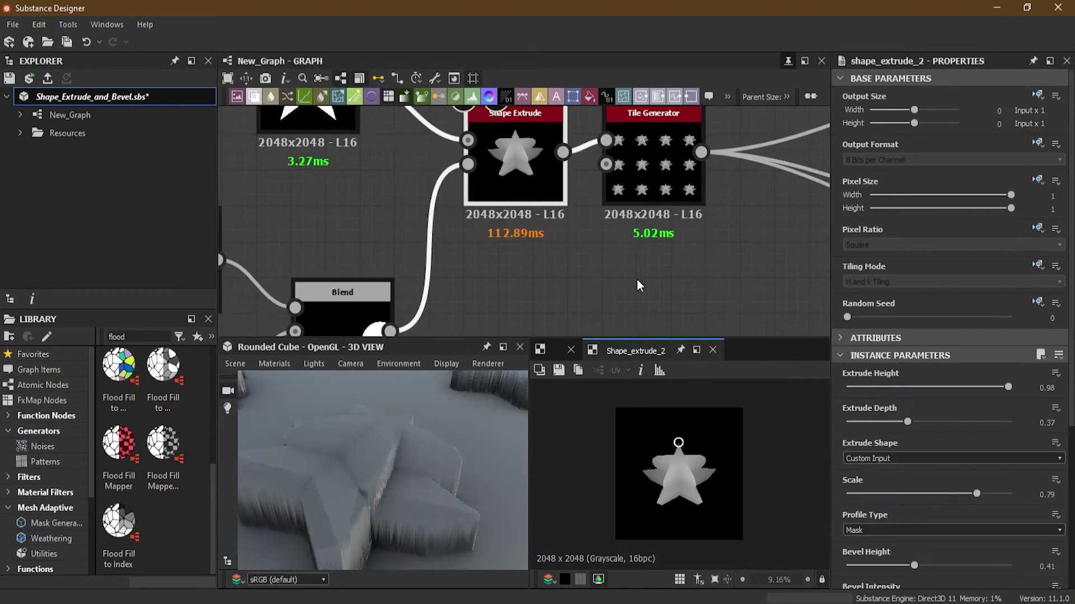
scroll(685, 471, up, 4)
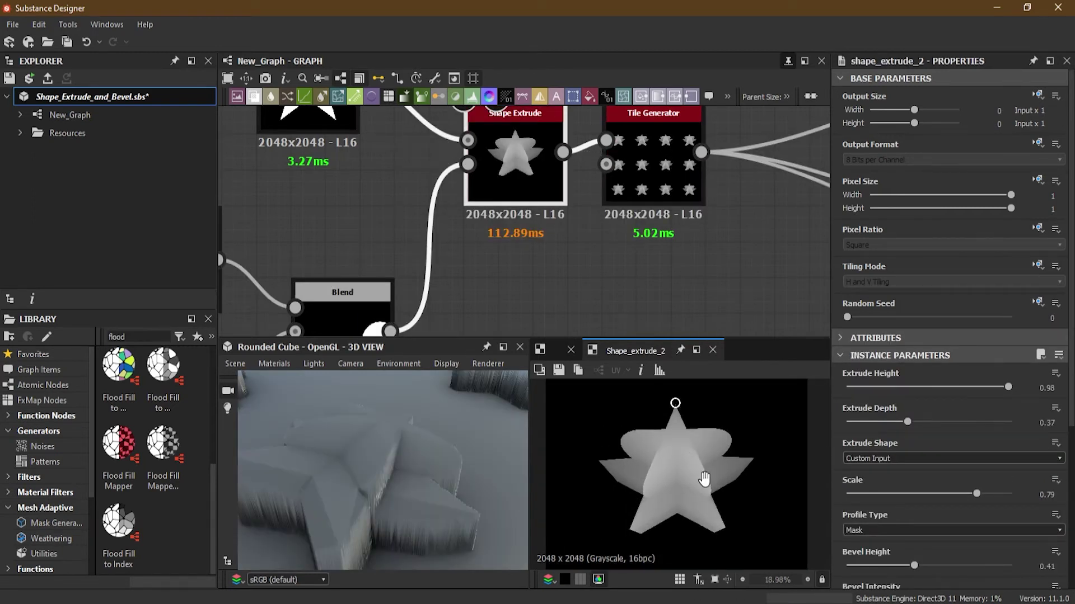
Step: Tilt the extruded star with its position handle to see the profile side-on, and compare its silhouette with the Blend mask
drag(677, 418, 671, 353)
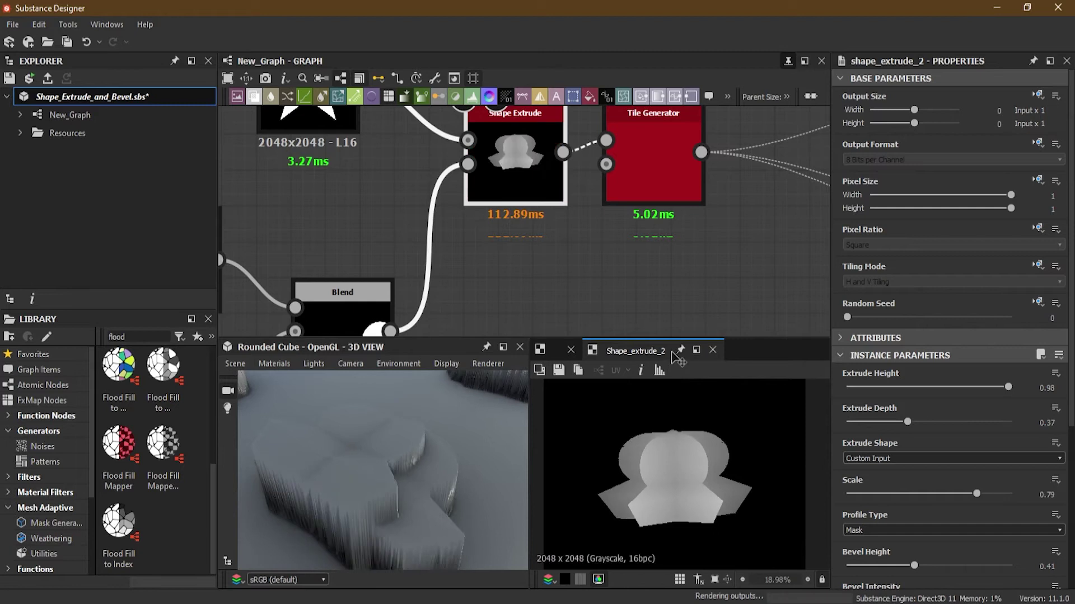
middle_drag(364, 256, 389, 155)
scroll(380, 236, up, 5)
middle_drag(561, 294, 562, 258)
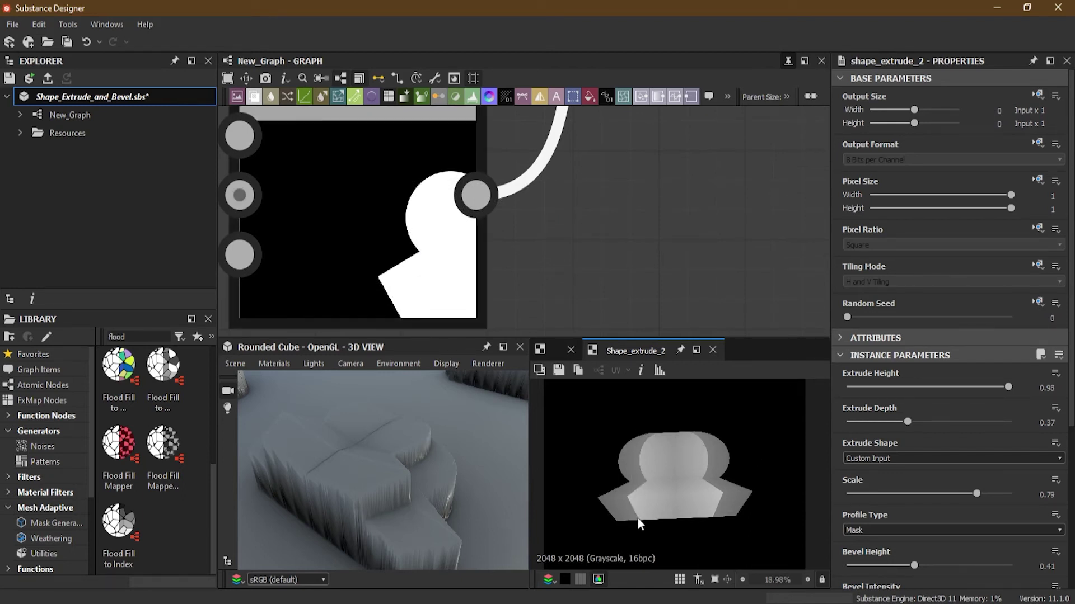
scroll(665, 181, down, 4)
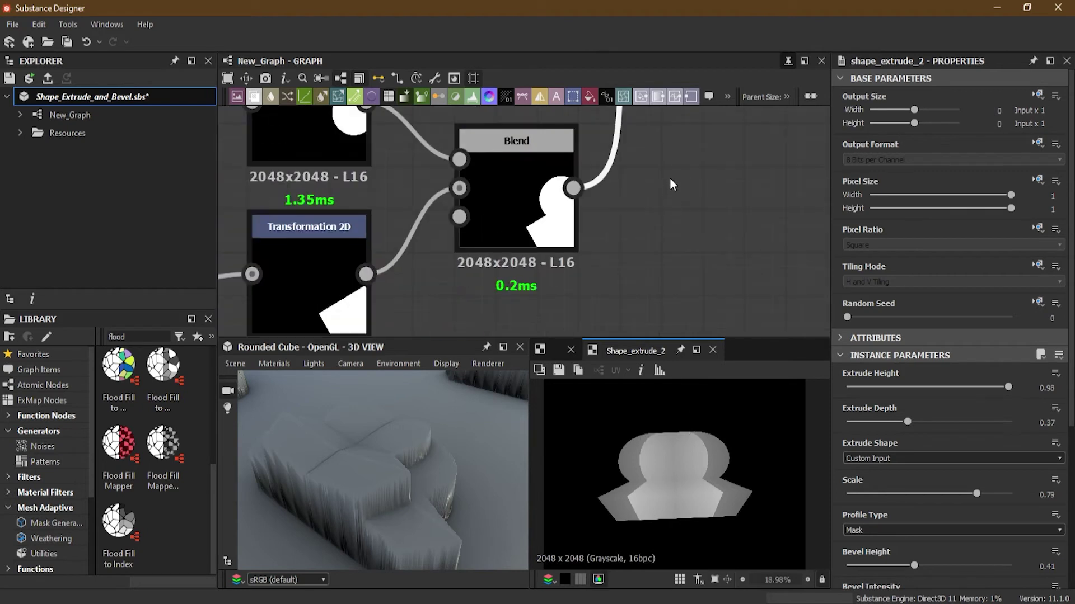
middle_drag(700, 168, 584, 313)
middle_drag(635, 134, 604, 204)
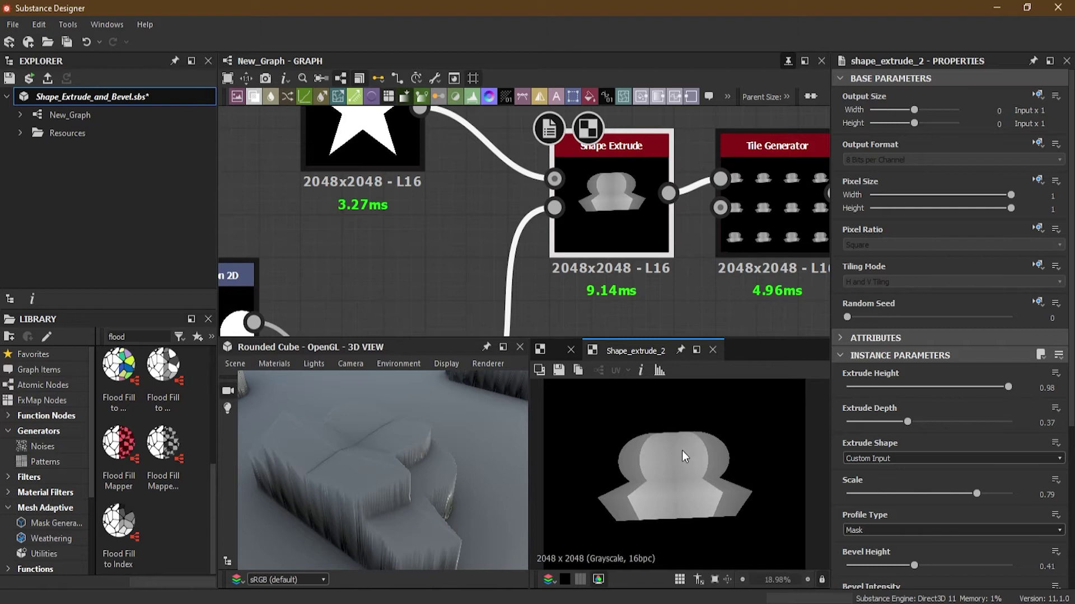
scroll(618, 179, down, 3)
middle_drag(619, 248, 619, 245)
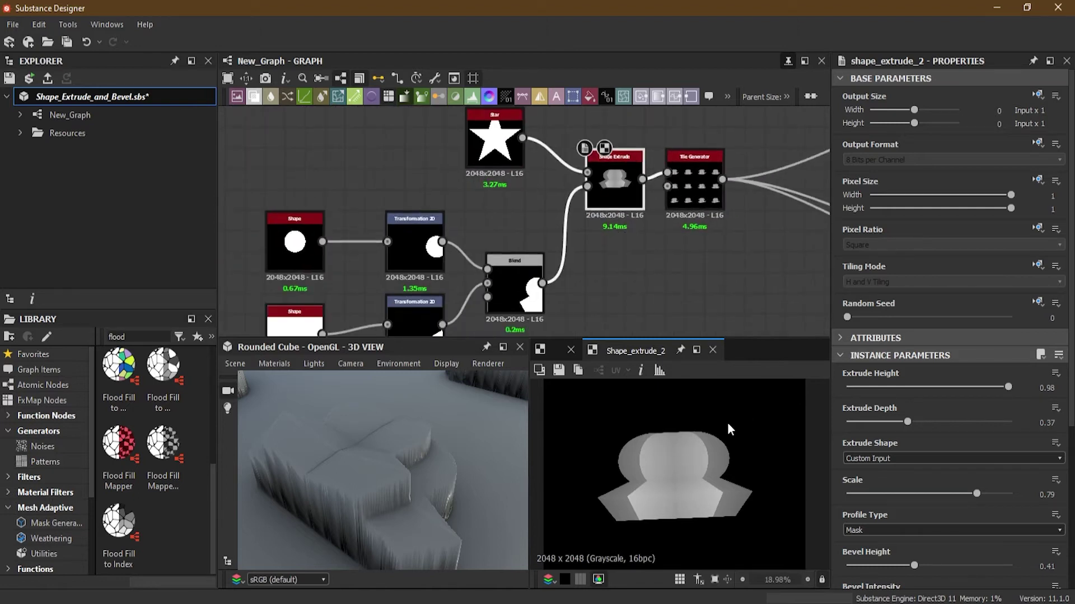
Step: Return the position handle to near the canvas centre so the star faces front, and inspect the tiled stars in 3D
scroll(666, 422, down, 4)
drag(677, 410, 681, 482)
scroll(683, 446, up, 4)
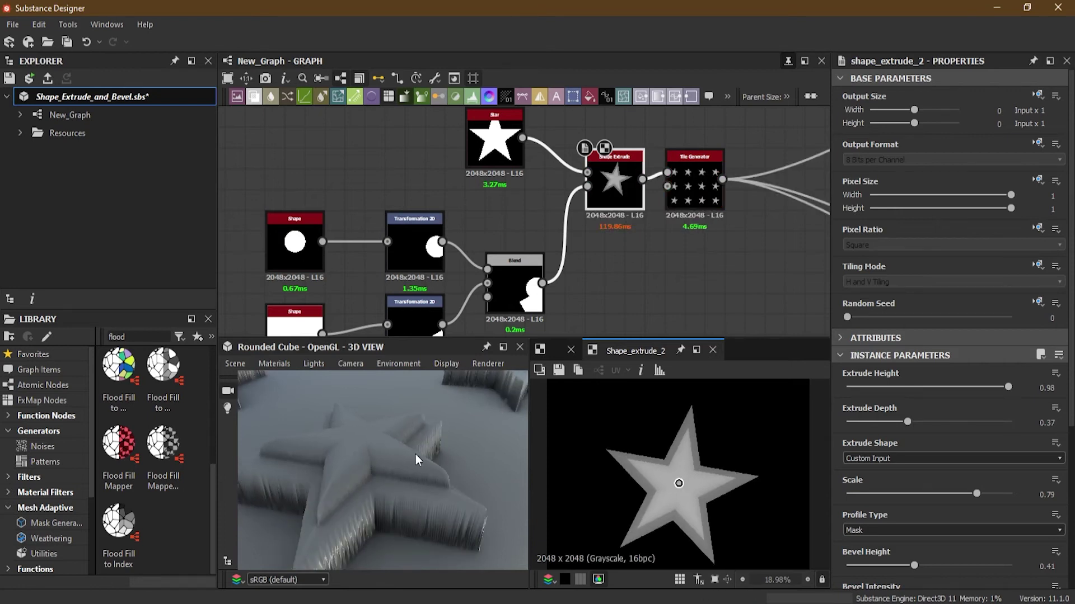
scroll(418, 439, down, 5)
drag(418, 438, 387, 431)
scroll(387, 431, up, 5)
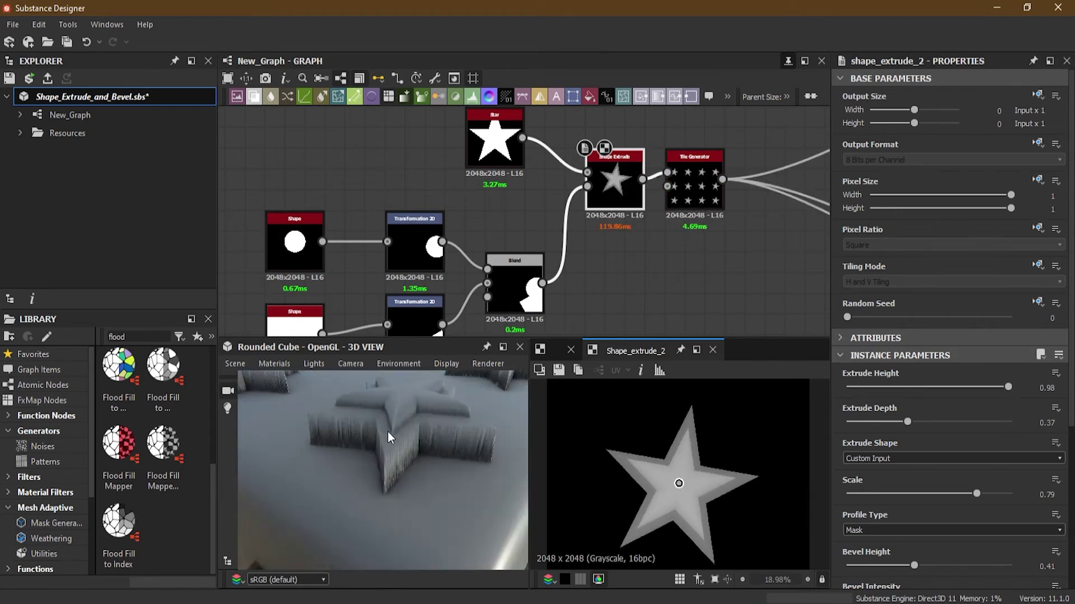
drag(411, 466, 357, 483)
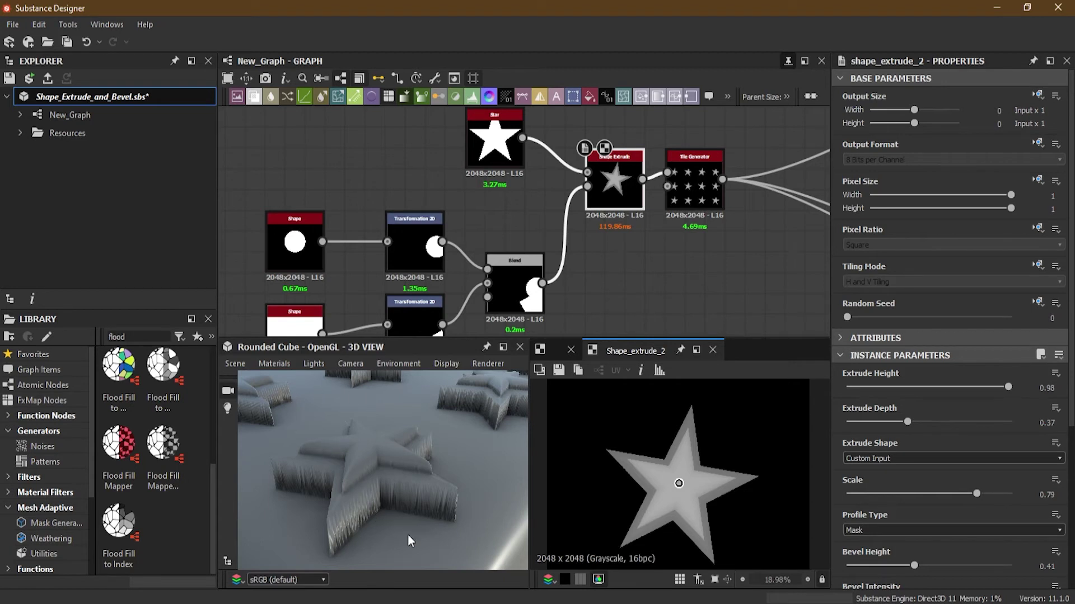
scroll(395, 497, down, 5)
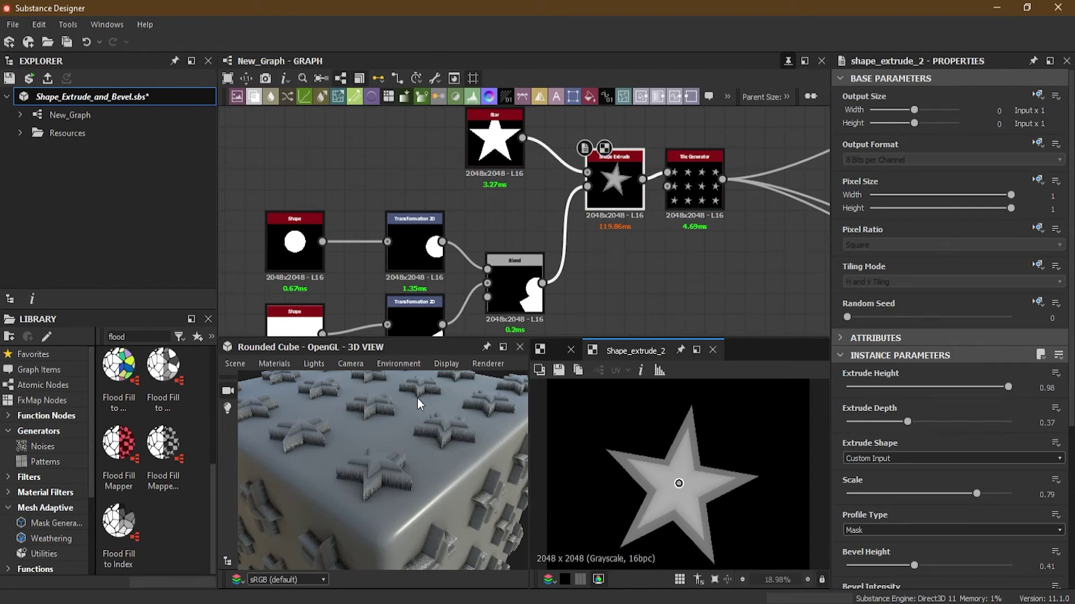
scroll(570, 214, down, 5)
middle_drag(626, 273, 555, 155)
scroll(581, 173, up, 3)
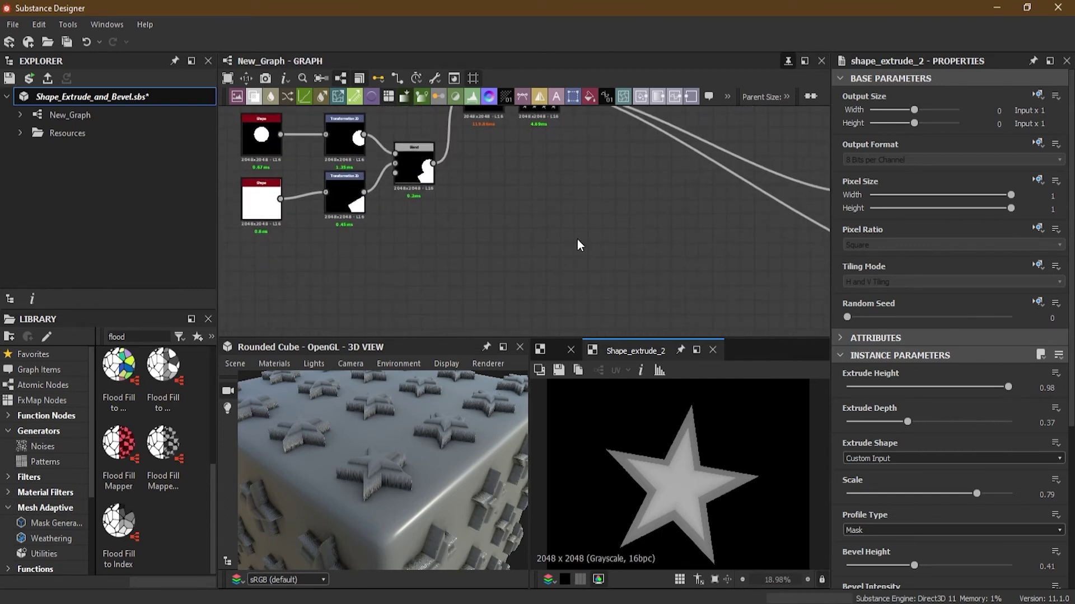
key(space)
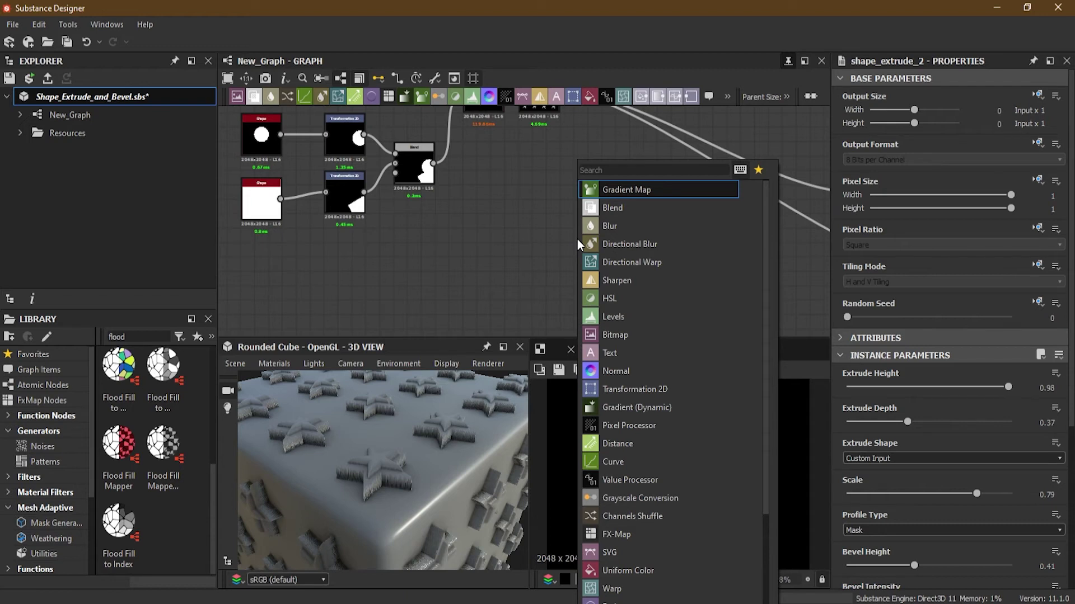
text(shap)
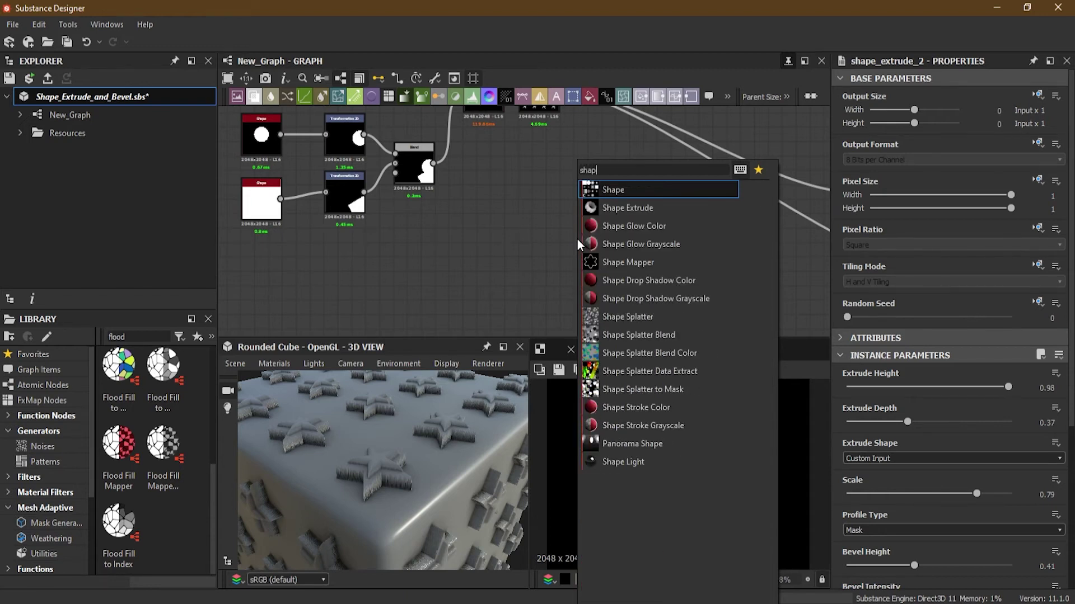
click(706, 192)
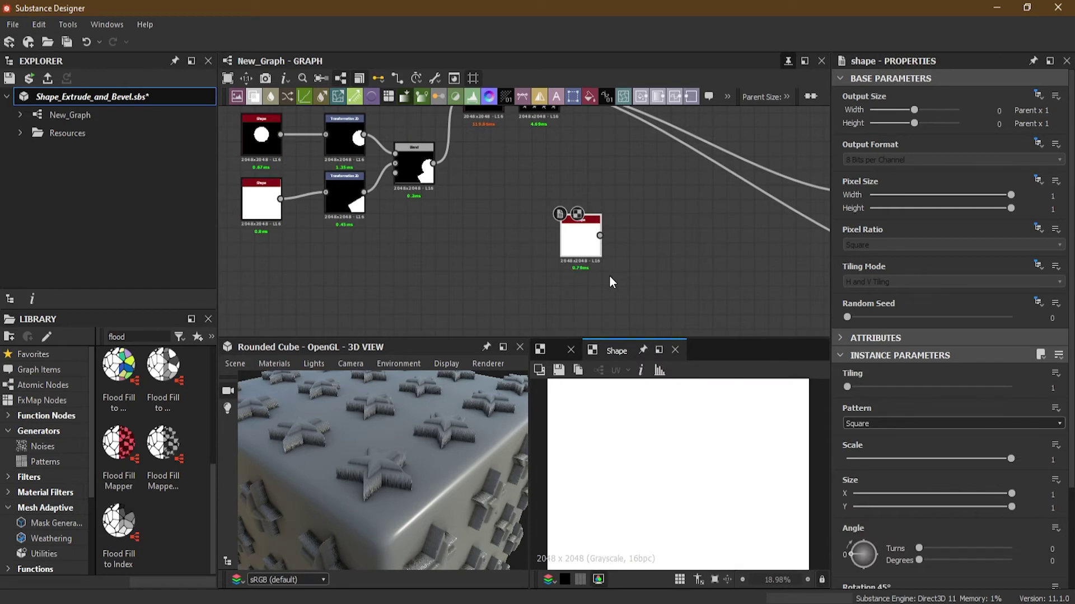
key(Delete)
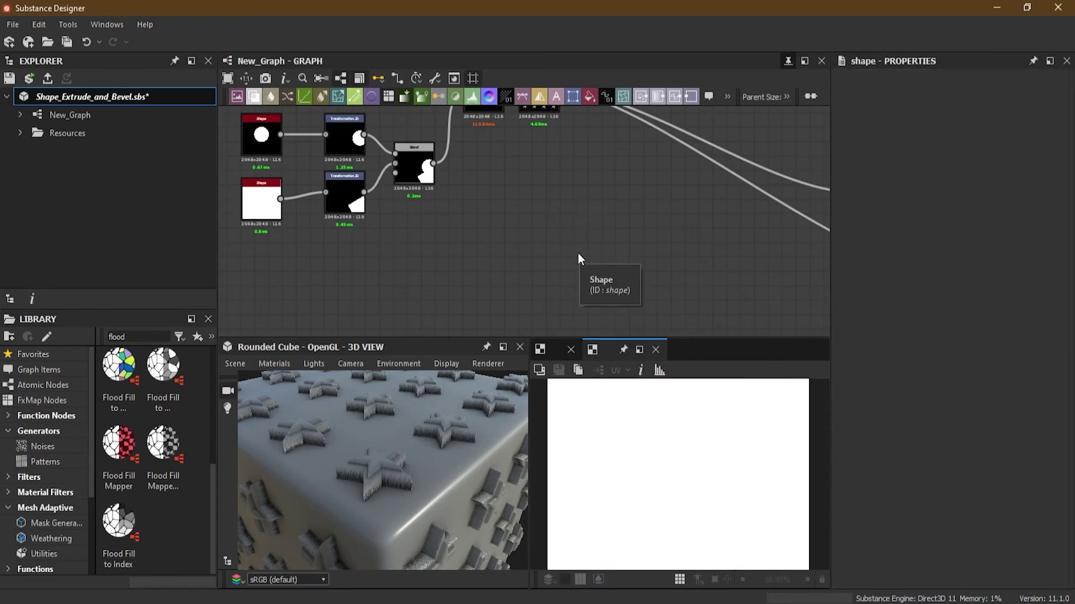
Step: Add a Star node in the empty graph area below the Blend node group
key(space)
text(star)
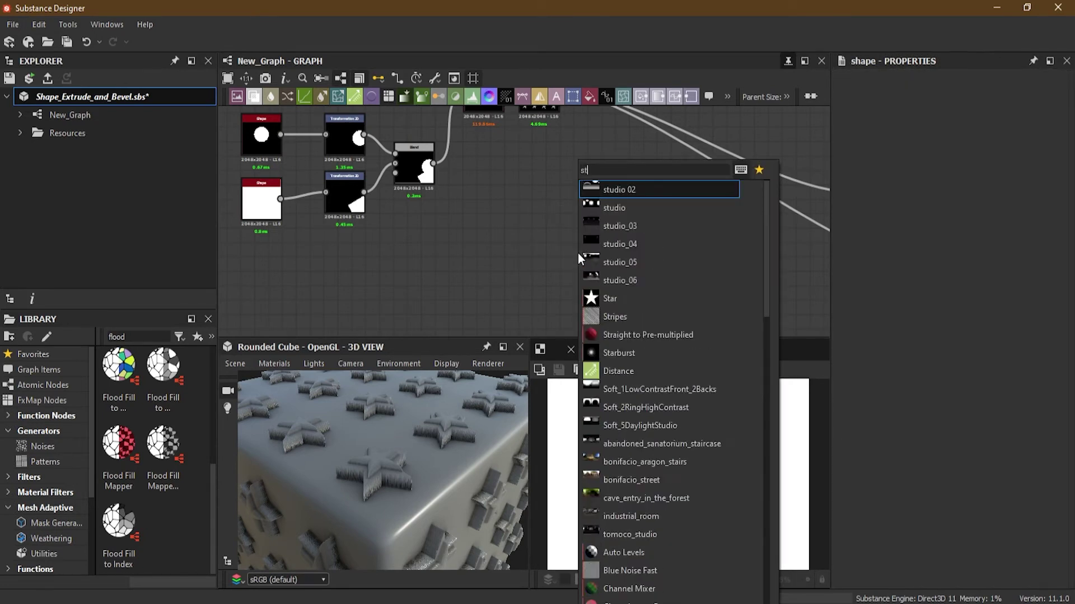
click(636, 189)
drag(590, 261, 492, 305)
scroll(508, 249, down, 3)
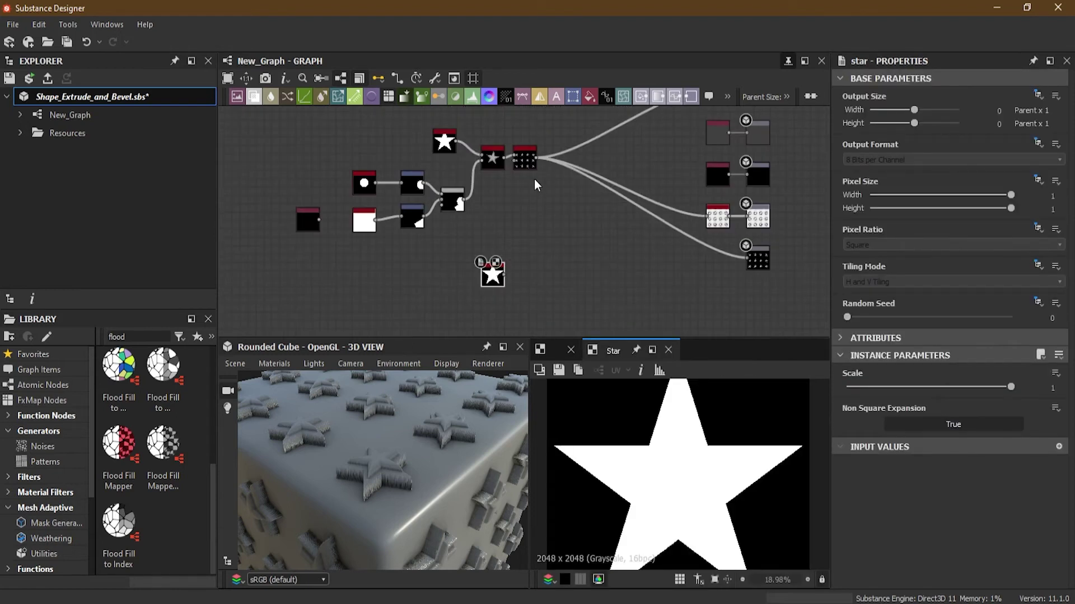
scroll(532, 179, up, 3)
key(f)
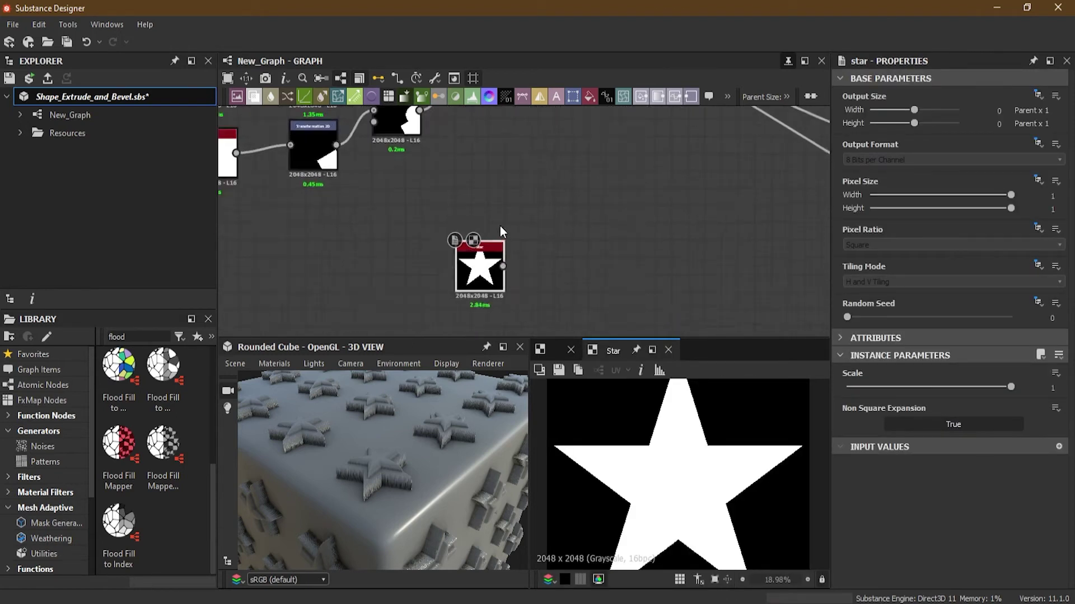
Step: Move all outgoing connections of the Tile Generator to the new Star node's output
scroll(566, 177, down, 4)
middle_drag(564, 179, 493, 311)
shift+drag(511, 150, 505, 308)
middle_drag(505, 309, 521, 232)
click(471, 275)
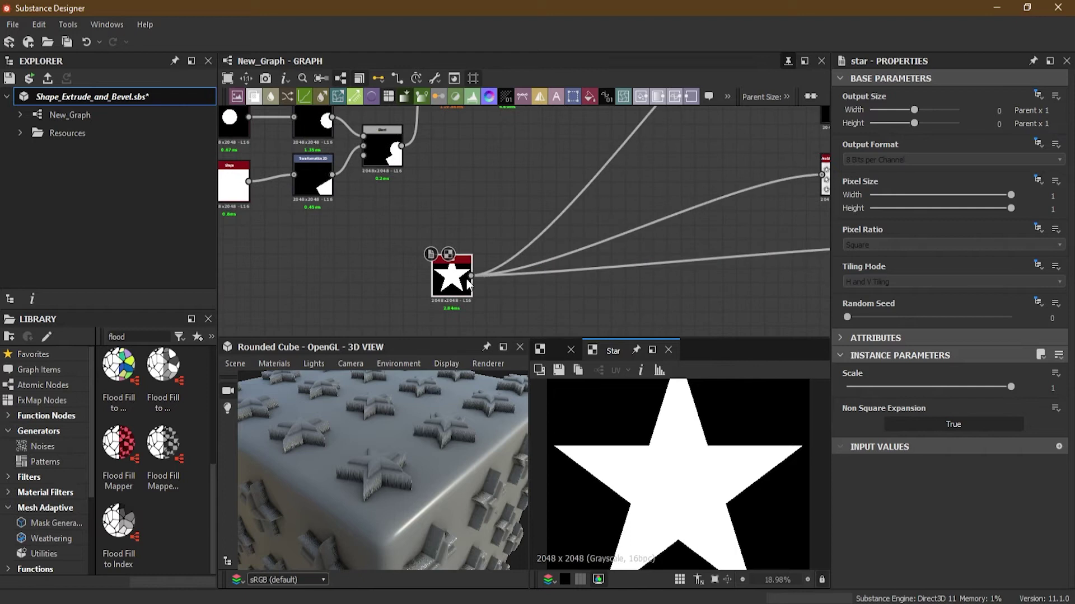
Step: Set the new Star's Scale to 0.7 and inspect the single raised star on the cube in 3D
scroll(368, 449, down, 5)
drag(367, 449, 396, 413)
drag(1010, 387, 962, 385)
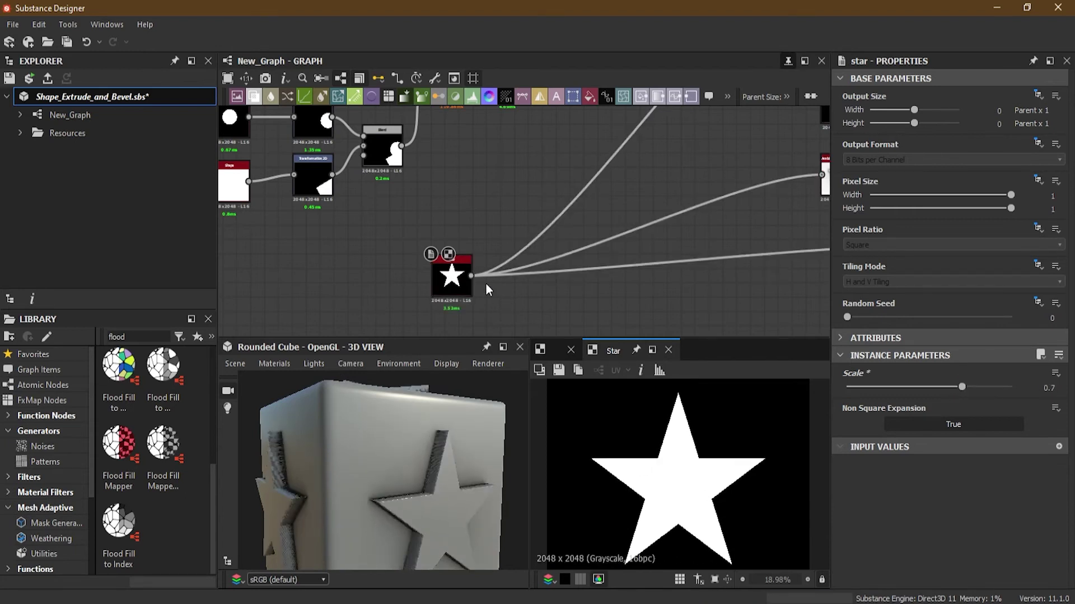
drag(431, 468, 415, 440)
scroll(484, 272, up, 4)
scroll(479, 286, up, 2)
scroll(624, 495, down, 2)
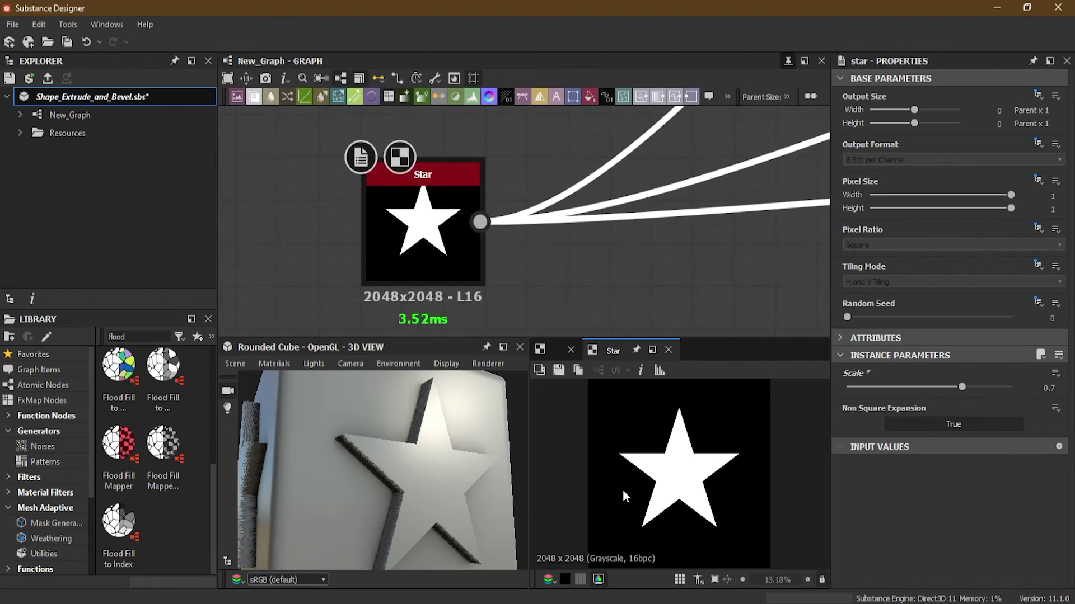
Step: Make room beside the Star node, add a Bevel node there and connect the Star output to its input
click(390, 225)
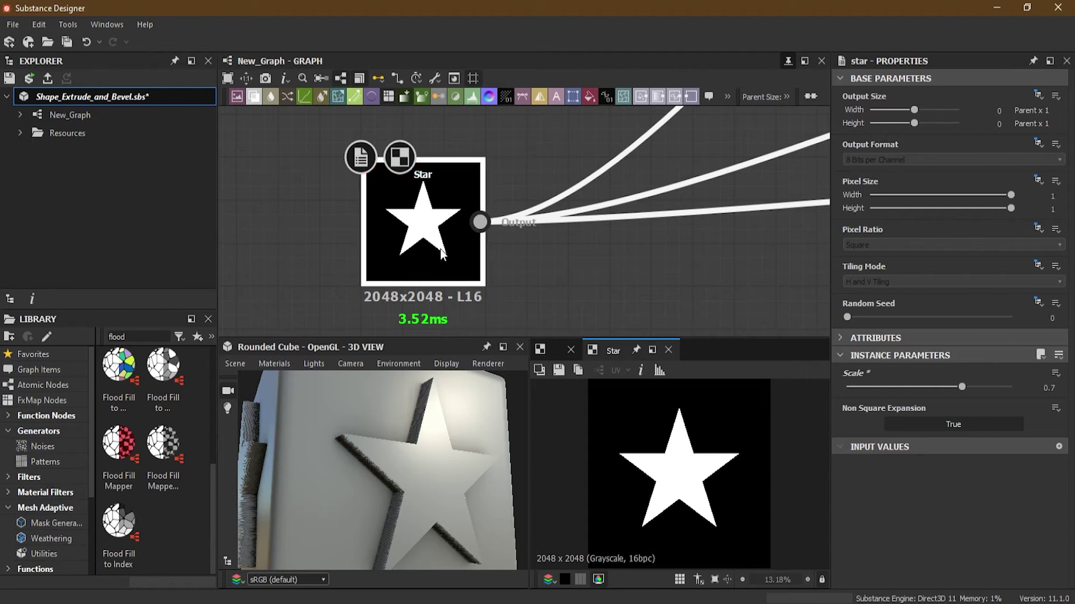
drag(440, 250, 375, 249)
click(569, 259)
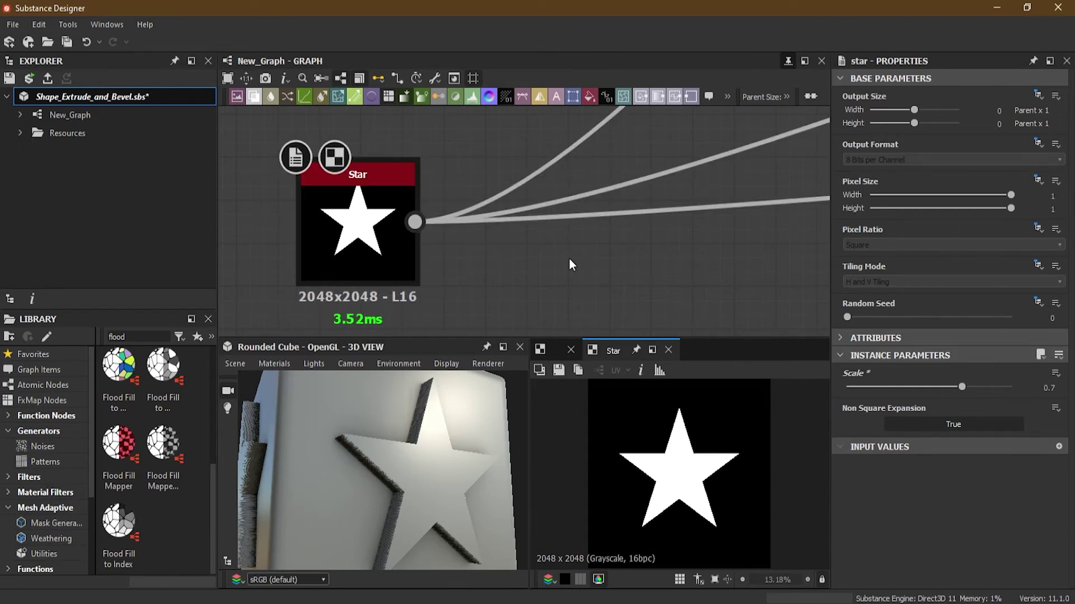
key(space)
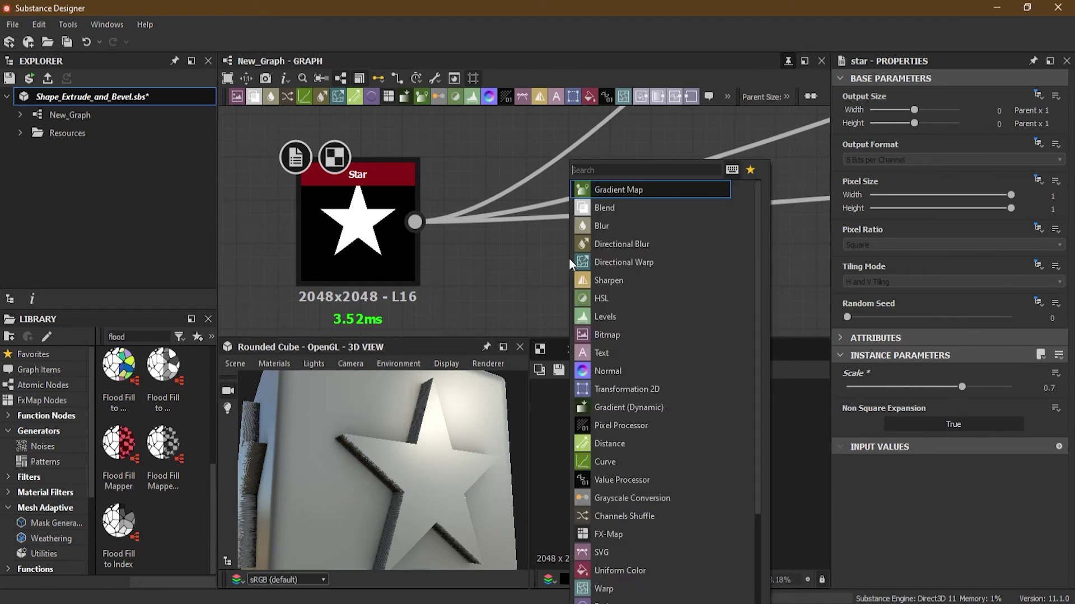
text(BEVE)
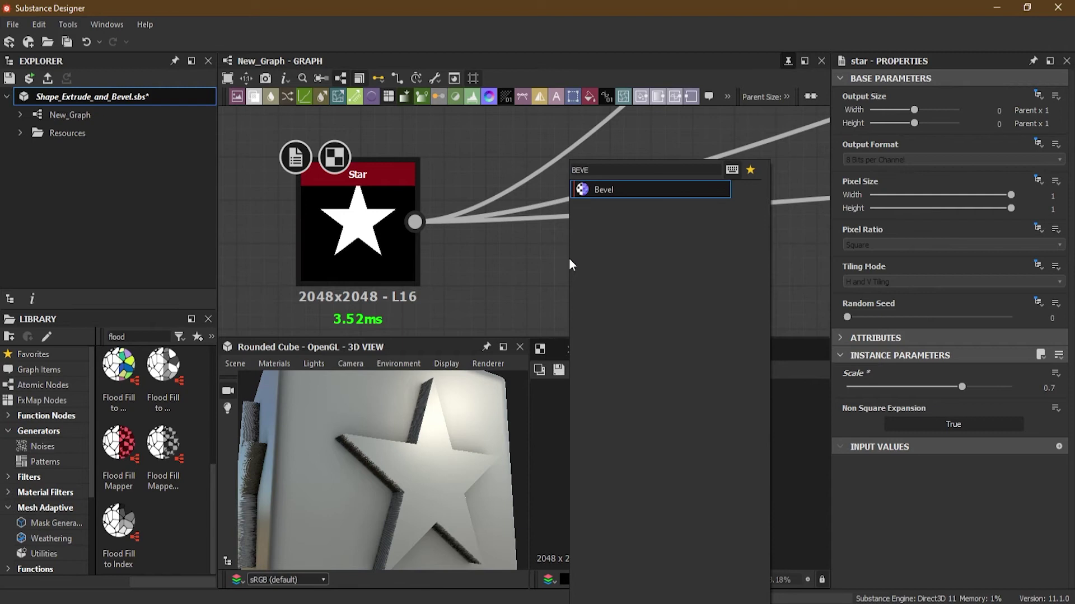
click(610, 190)
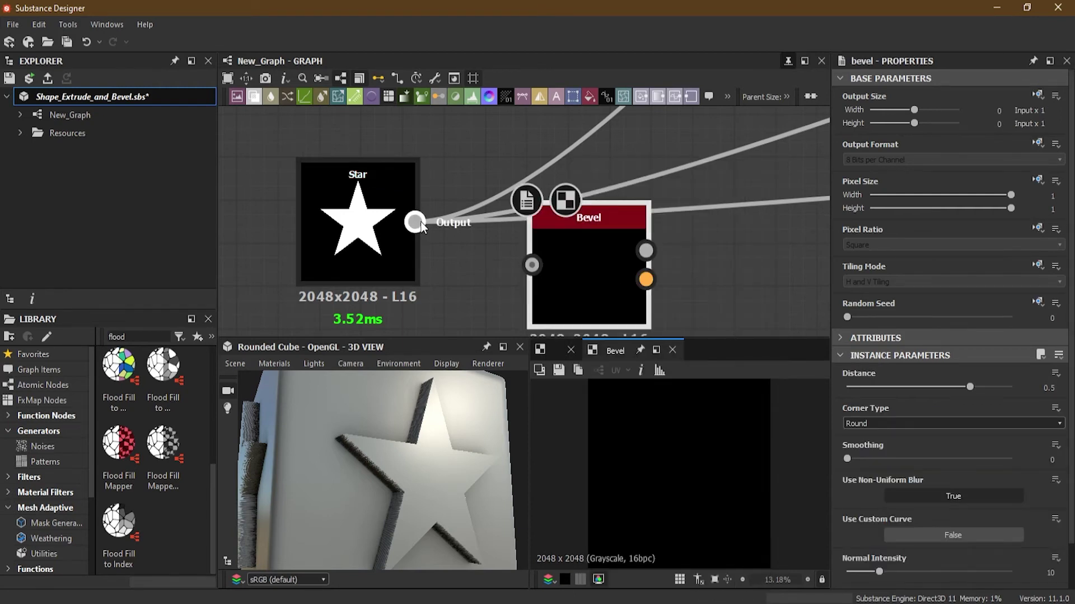
drag(417, 223, 532, 266)
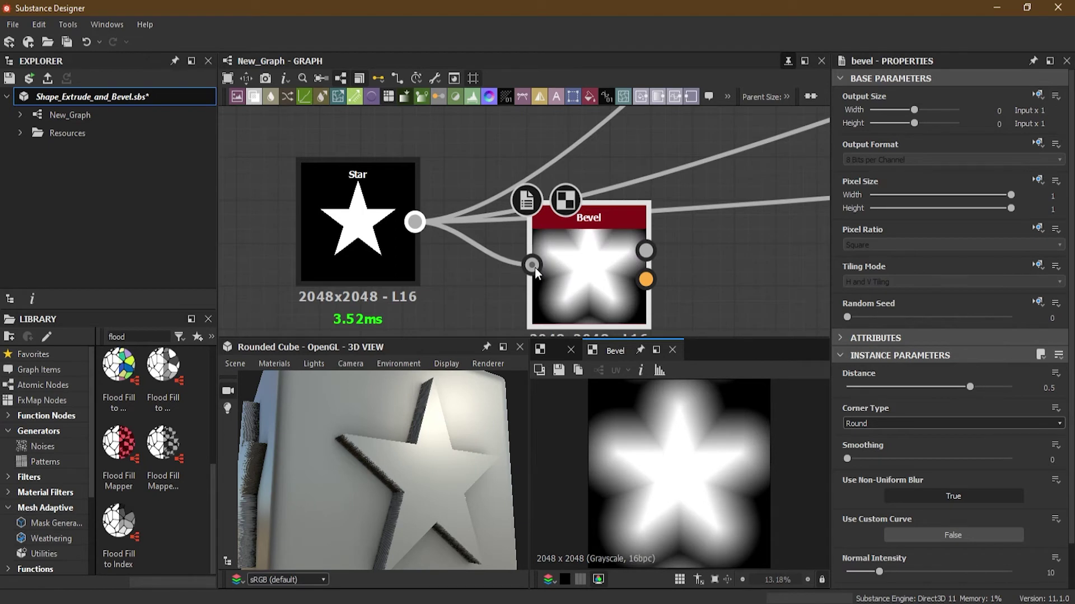
Step: Move the Star's material connections to the Bevel's Height output, align the Bevel beside the Star and display its height in 2D
shift+drag(416, 222, 634, 233)
drag(608, 281, 559, 224)
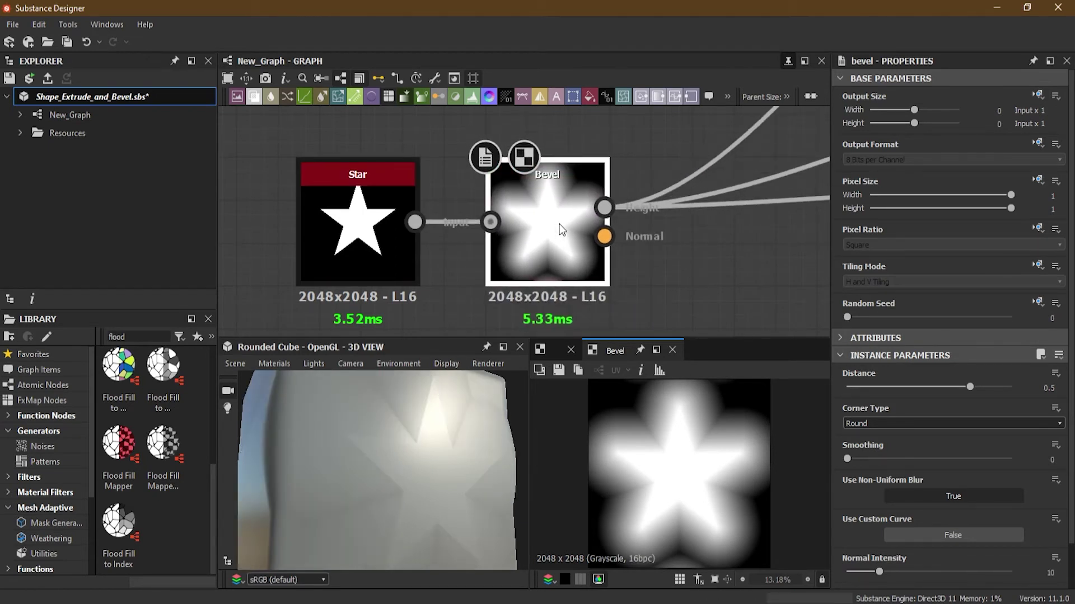
double_click(559, 226)
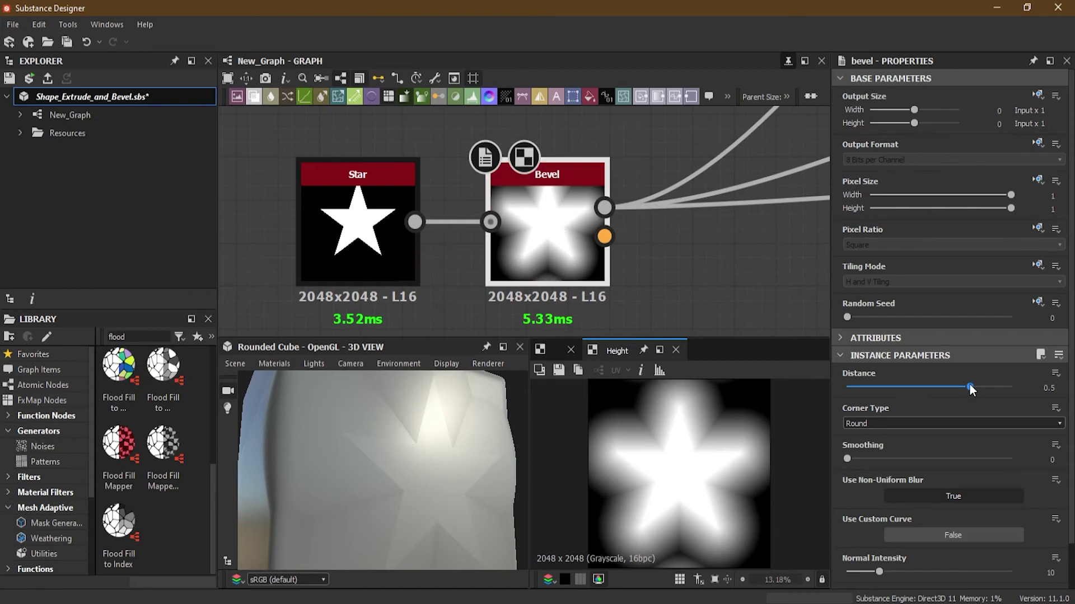
Step: Set the Bevel's Distance to 0.07, checking the sloped star edges in 3D
drag(970, 386, 933, 387)
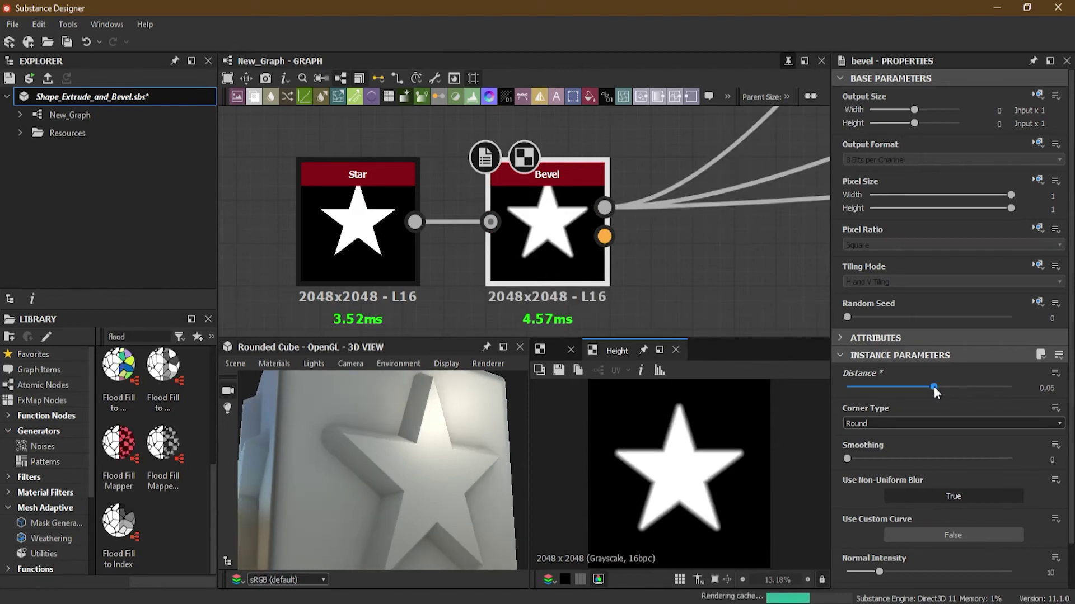
drag(463, 473, 449, 521)
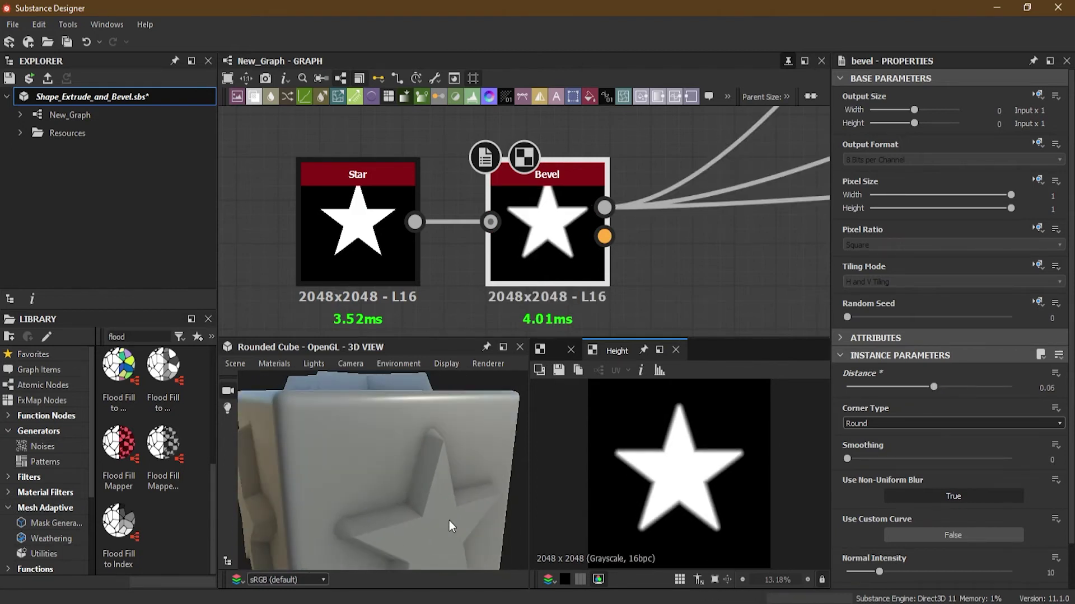
scroll(427, 455, up, 5)
mouse_move(427, 455)
mouse_down()
mouse_move(427, 465)
mouse_move(428, 448)
mouse_up()
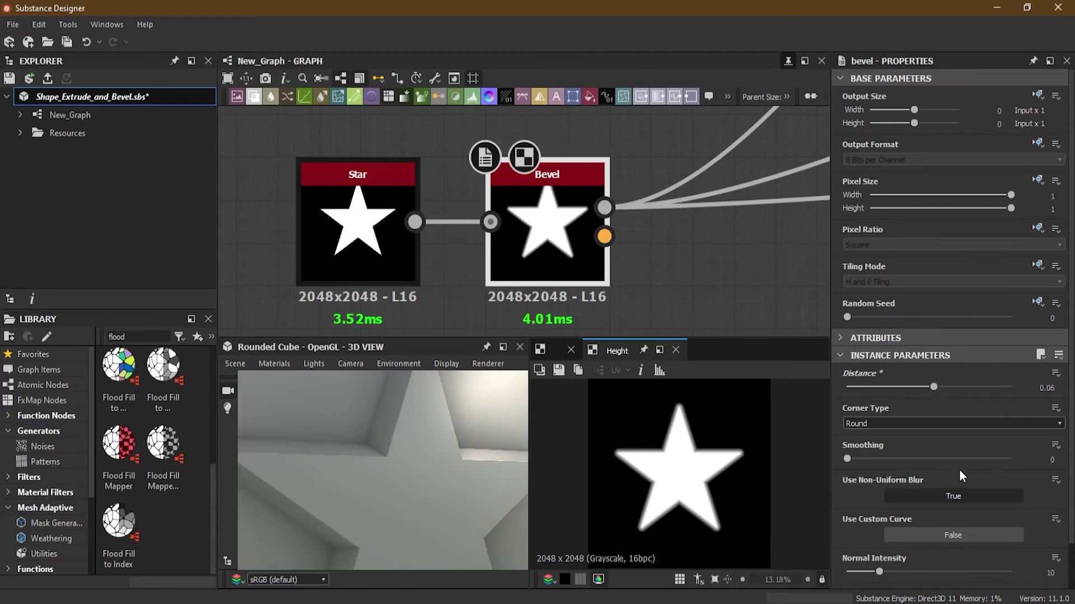
mouse_move(933, 387)
mouse_down()
mouse_move(943, 386)
mouse_move(935, 386)
mouse_up()
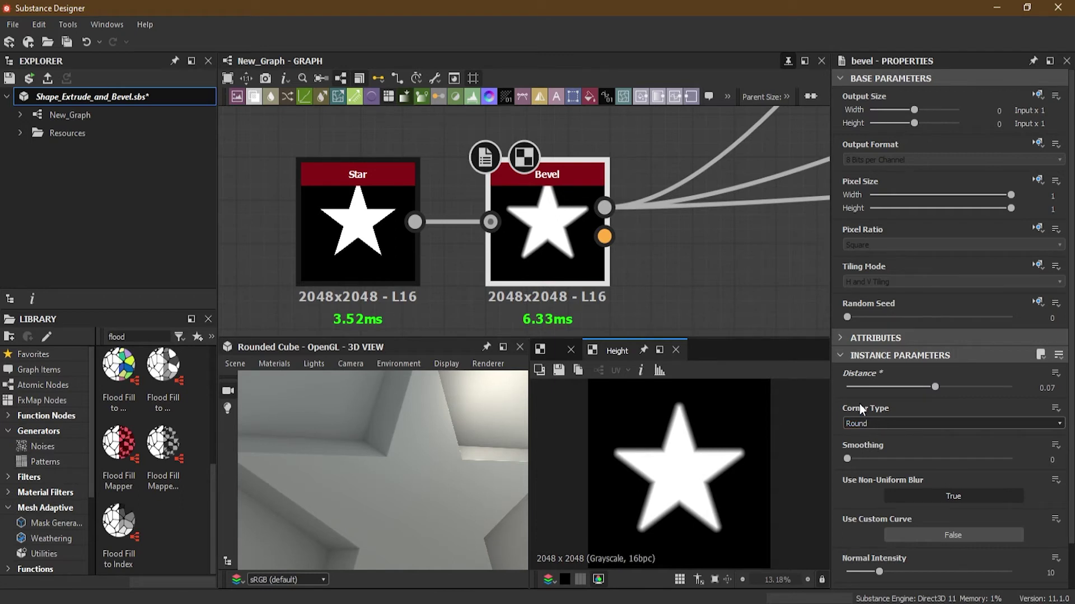
Step: Change the Bevel's Corner Type to Angular and inspect the star's corners up close in 3D
click(891, 424)
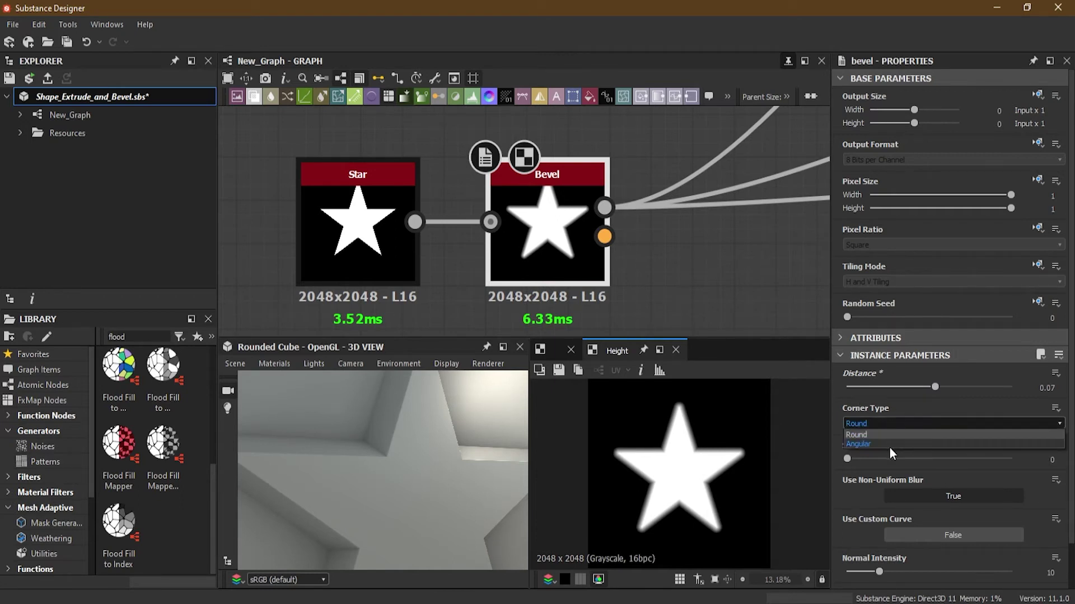
click(879, 443)
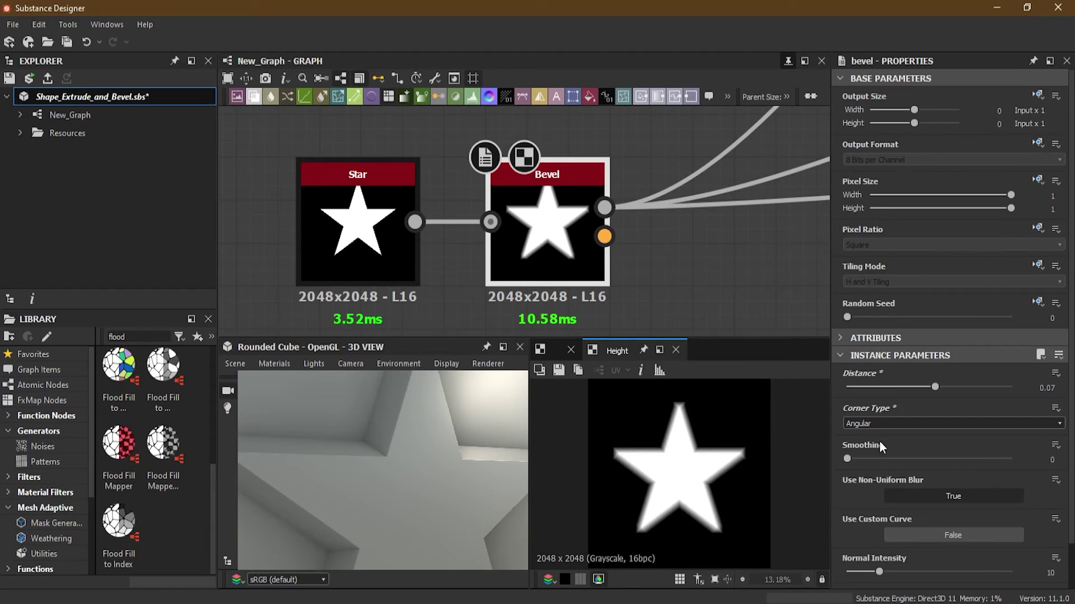
drag(352, 485, 355, 422)
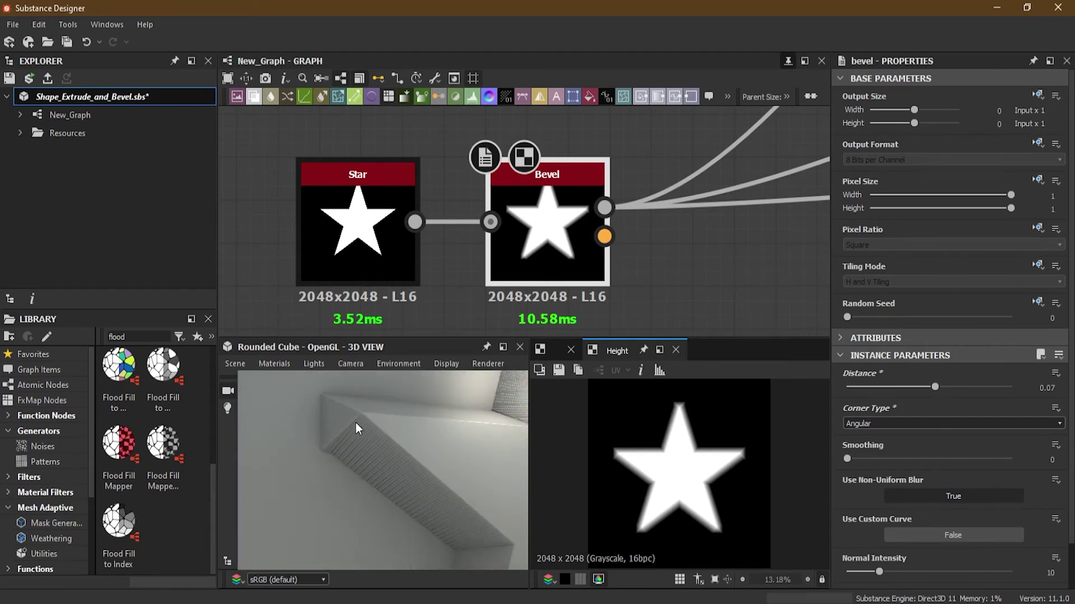
drag(442, 442, 418, 450)
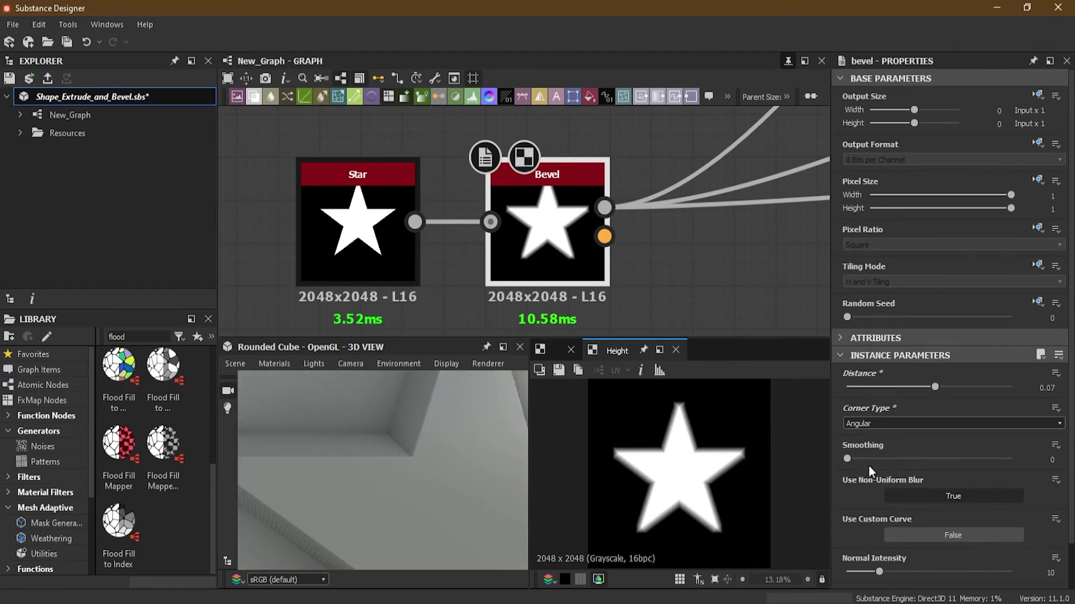
Step: Set the Bevel's Smoothing to 0.45 and inspect the softened star edges in 3D
drag(847, 459, 870, 459)
drag(388, 484, 385, 474)
mouse_move(869, 459)
mouse_down()
mouse_move(996, 459)
mouse_move(847, 462)
mouse_move(860, 462)
mouse_up()
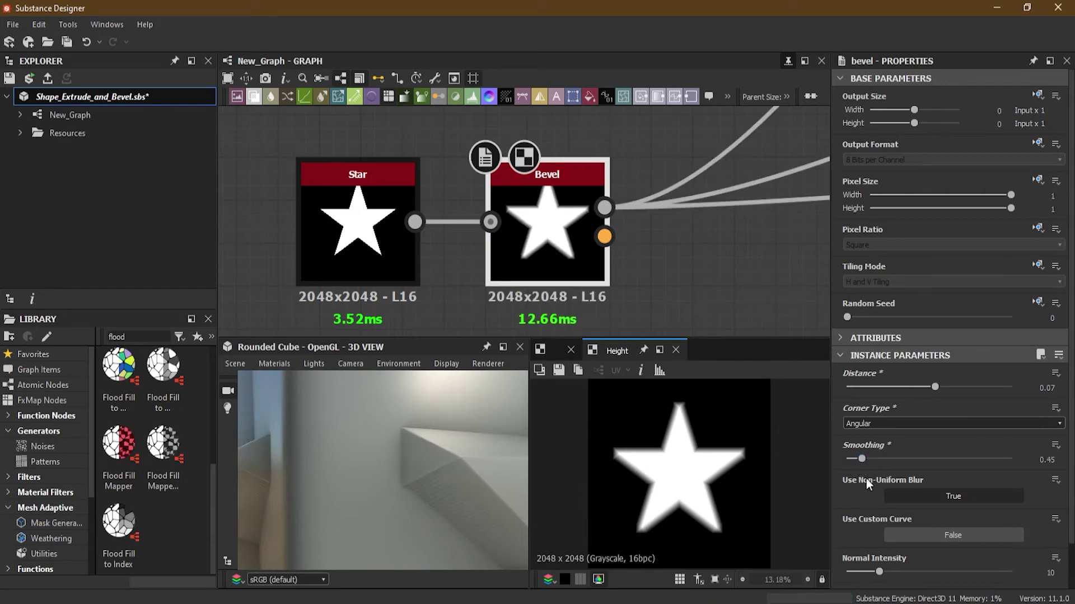
scroll(840, 504, down, 1)
drag(510, 452, 463, 461)
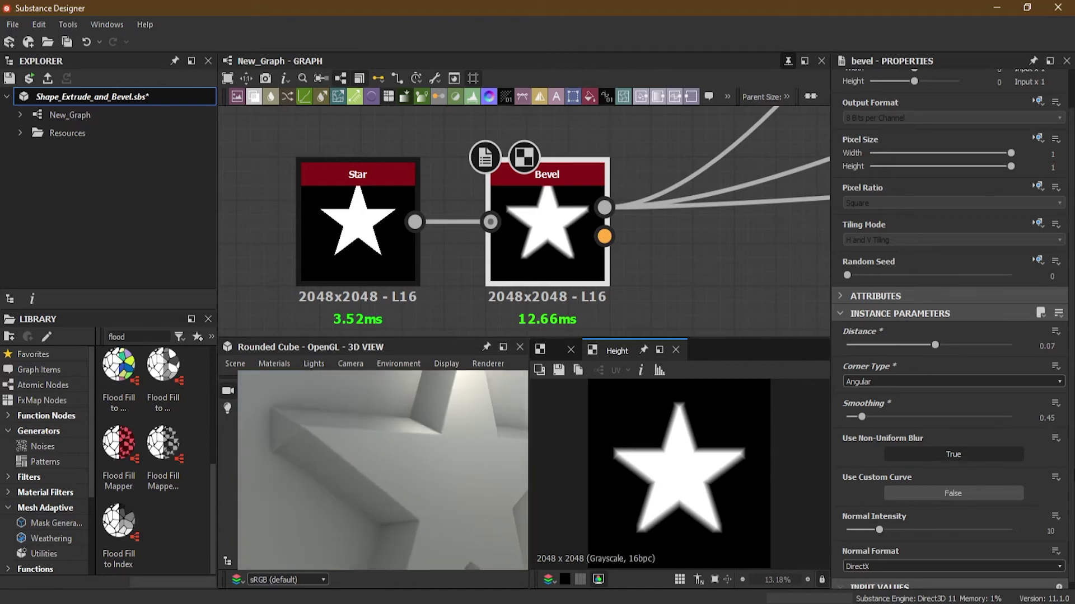
Step: Toggle Use Non-Uniform Blur off and back on, and Use Custom Curve on and back off, to compare their effects
click(962, 455)
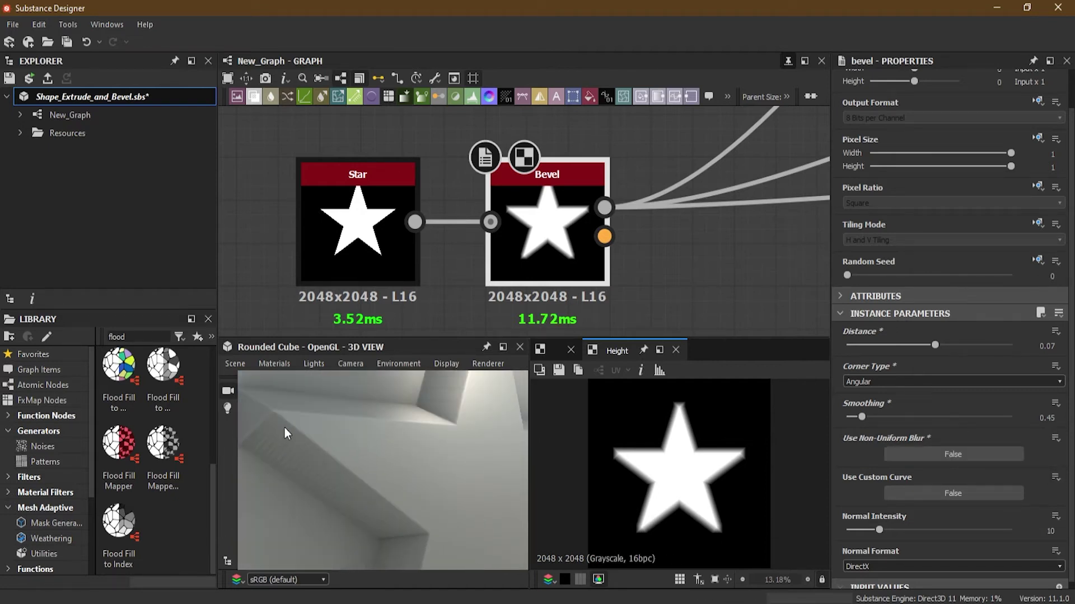
click(935, 452)
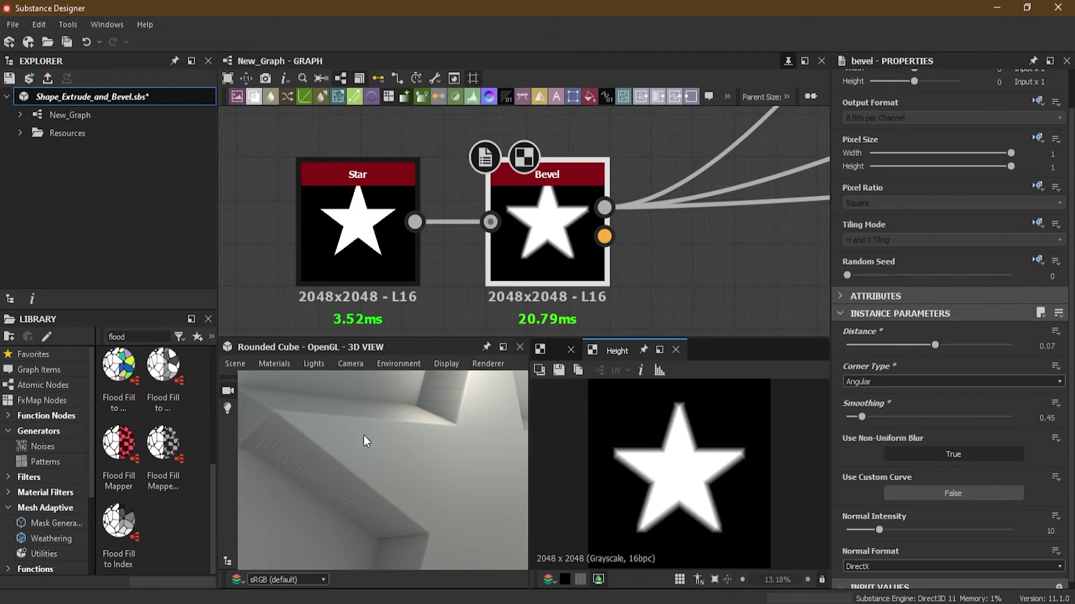
click(935, 495)
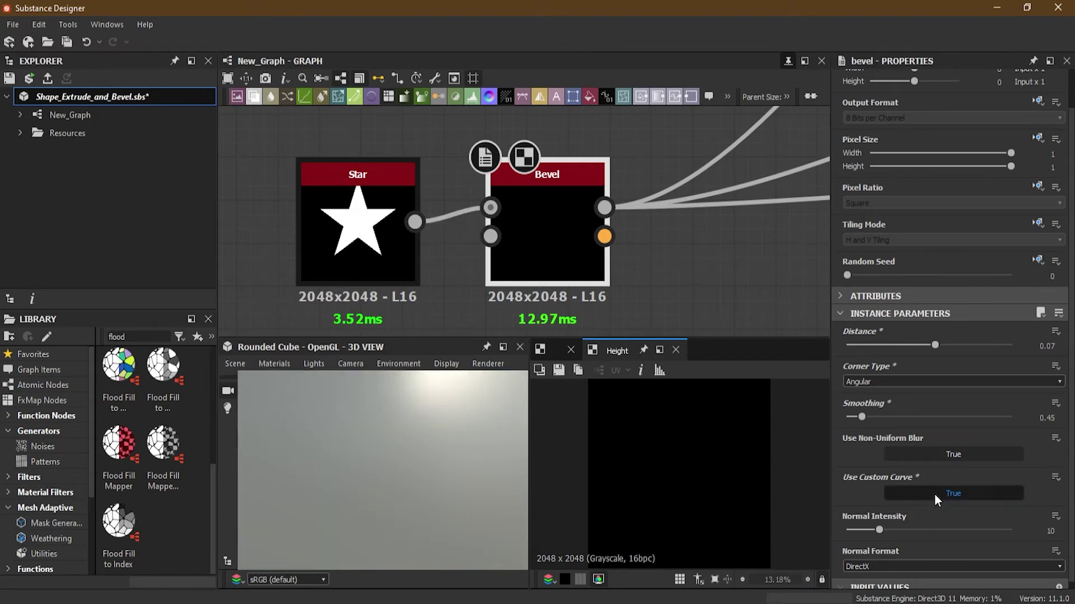
click(935, 495)
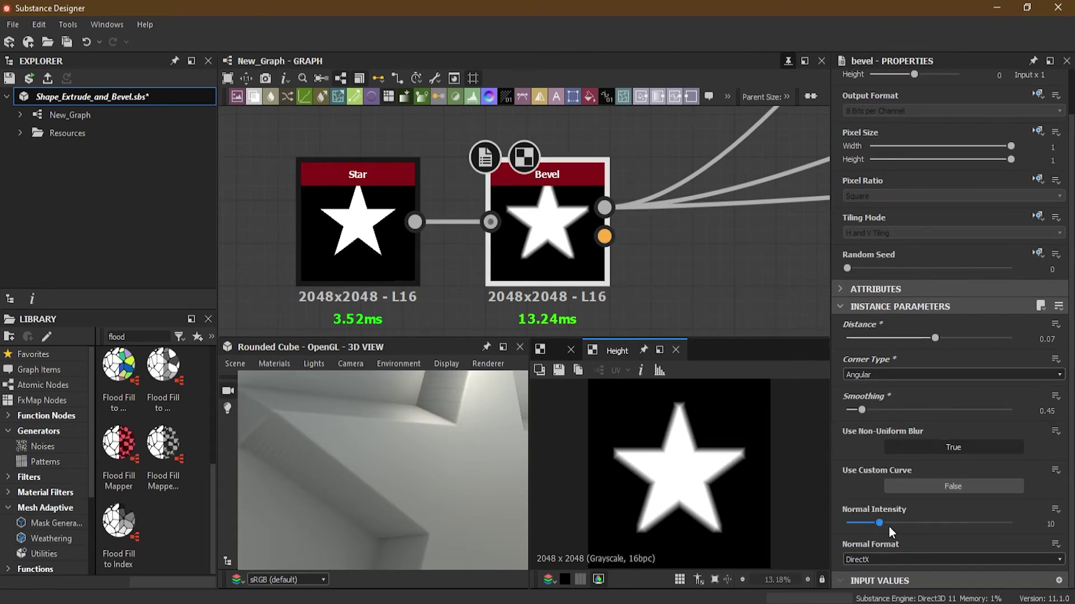
Step: Set the Bevel's Normal Intensity to 15.65 and its Normal Format to OpenGL
mouse_move(880, 525)
mouse_down()
mouse_move(1010, 525)
mouse_move(898, 522)
mouse_up()
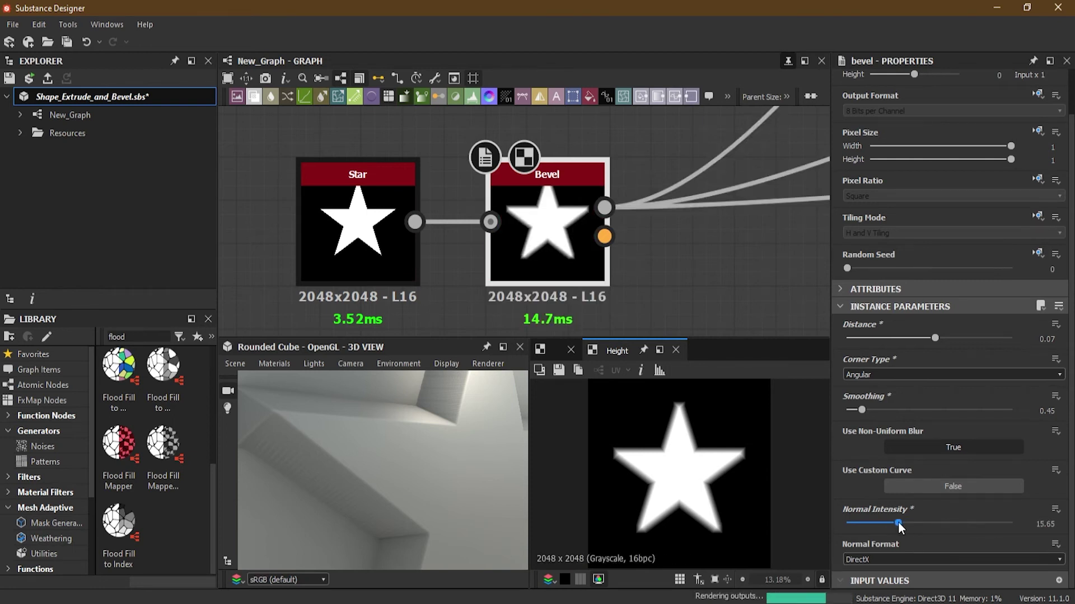
click(872, 559)
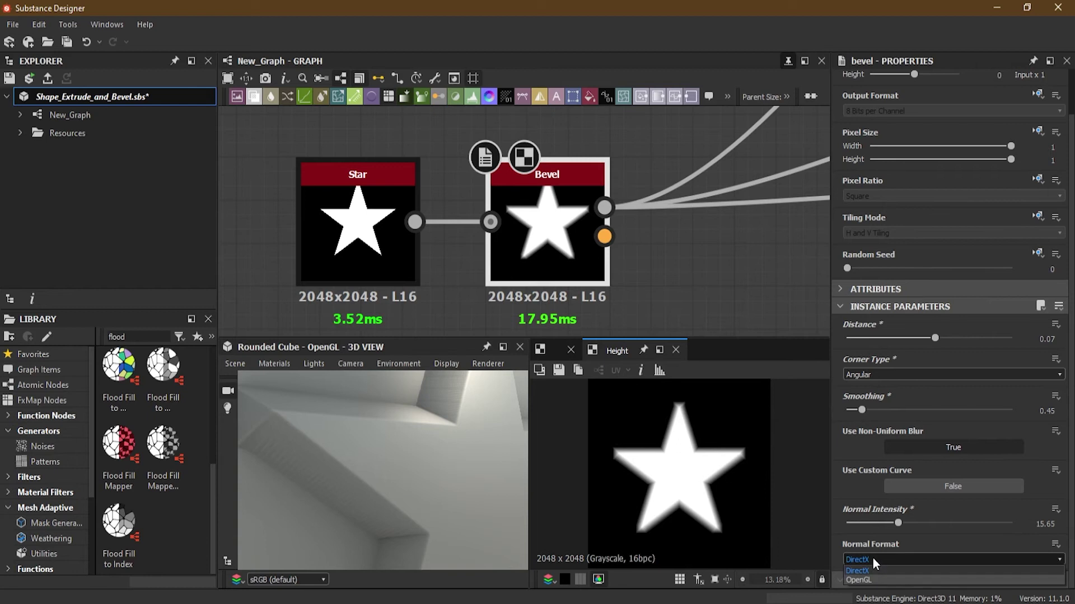
click(873, 579)
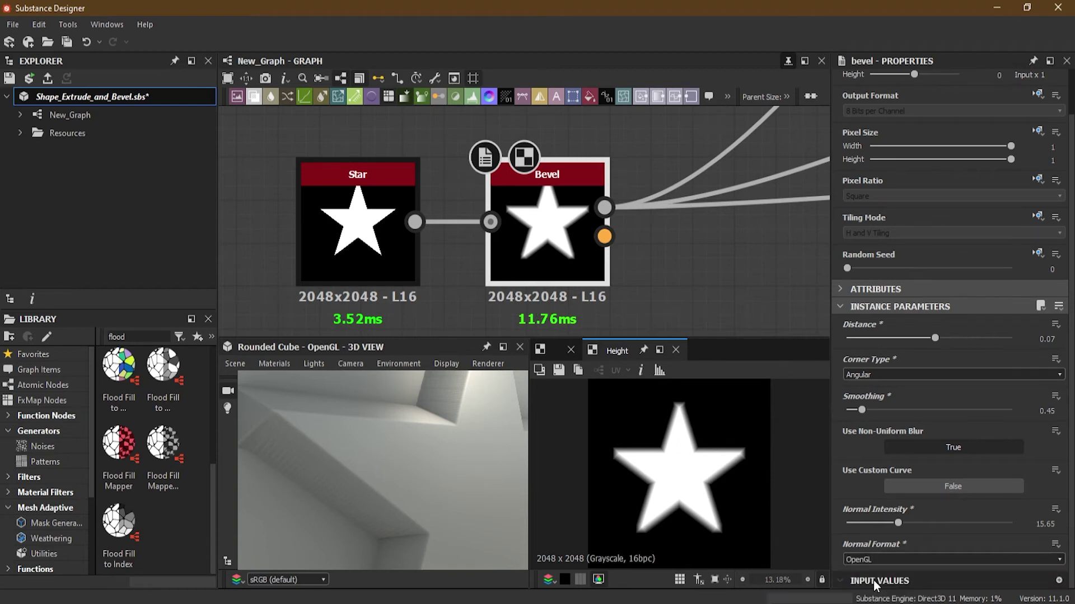
Step: Examine the whole beveled star on the cube in 3D and the Bevel node's output connectors in the graph
drag(399, 449, 446, 452)
click(501, 362)
click(385, 462)
scroll(432, 476, down, 3)
scroll(442, 438, down, 3)
scroll(461, 253, up, 1)
middle_drag(462, 254, 427, 232)
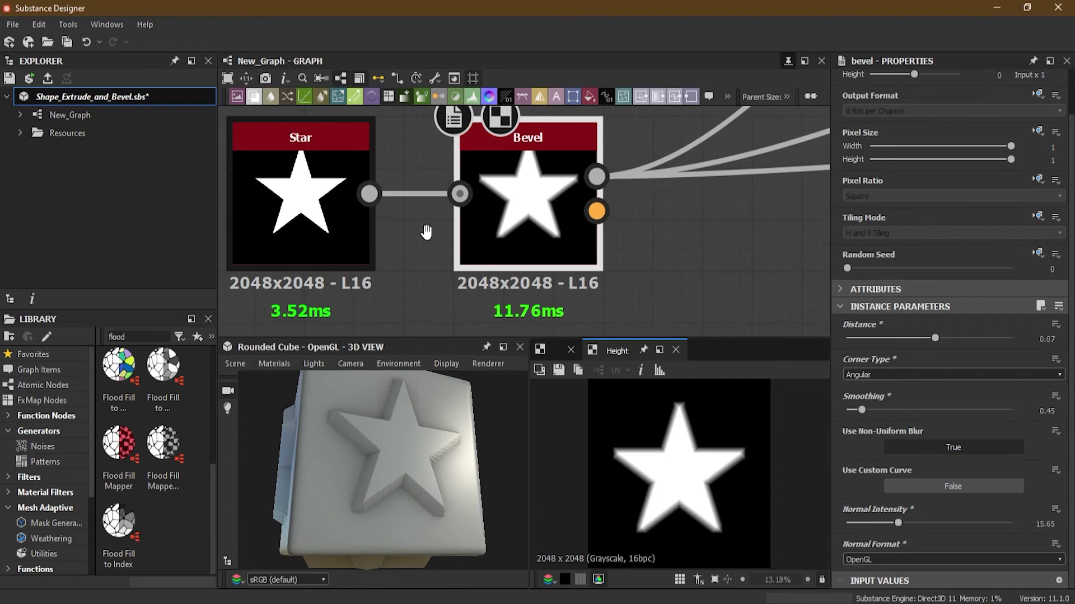
scroll(644, 264, up, 1)
middle_drag(647, 264, 755, 272)
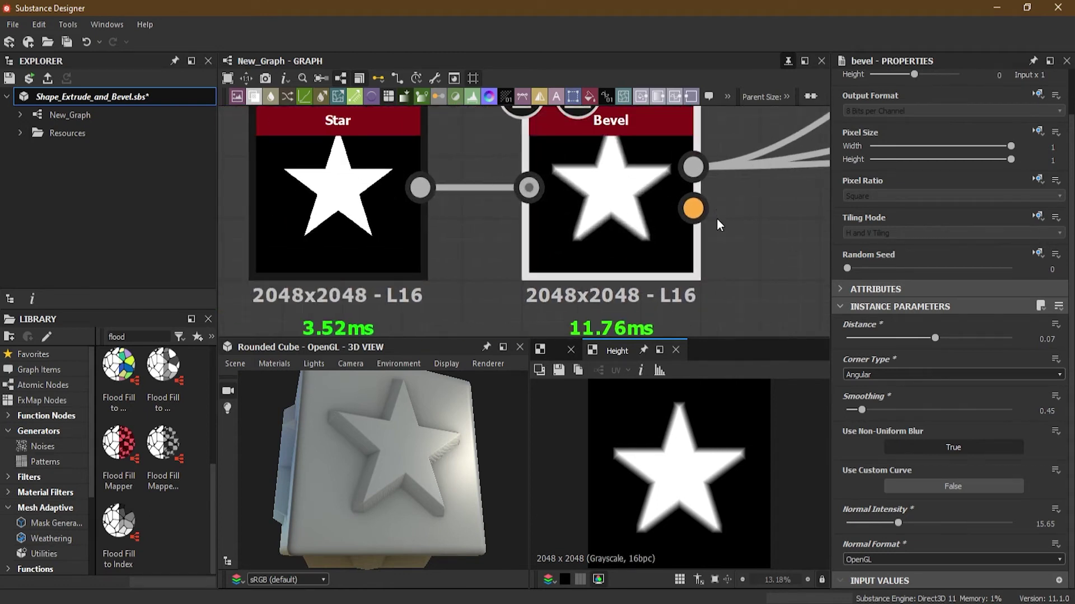
Step: Try to connect the Bevel's Normal output to the input of the Normal node that feeds the material's normal output
scroll(718, 225, down, 5)
scroll(567, 274, down, 5)
middle_drag(730, 231, 489, 301)
drag(416, 299, 489, 174)
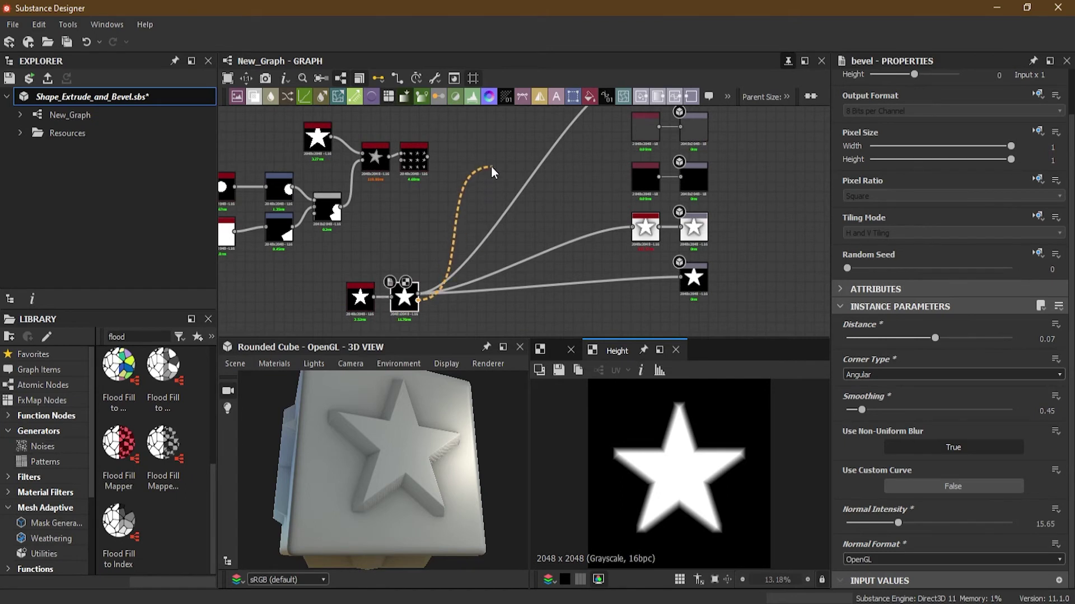
middle_drag(496, 154, 445, 284)
drag(445, 284, 582, 208)
middle_drag(551, 290, 530, 314)
scroll(570, 160, up, 2)
scroll(573, 189, up, 1)
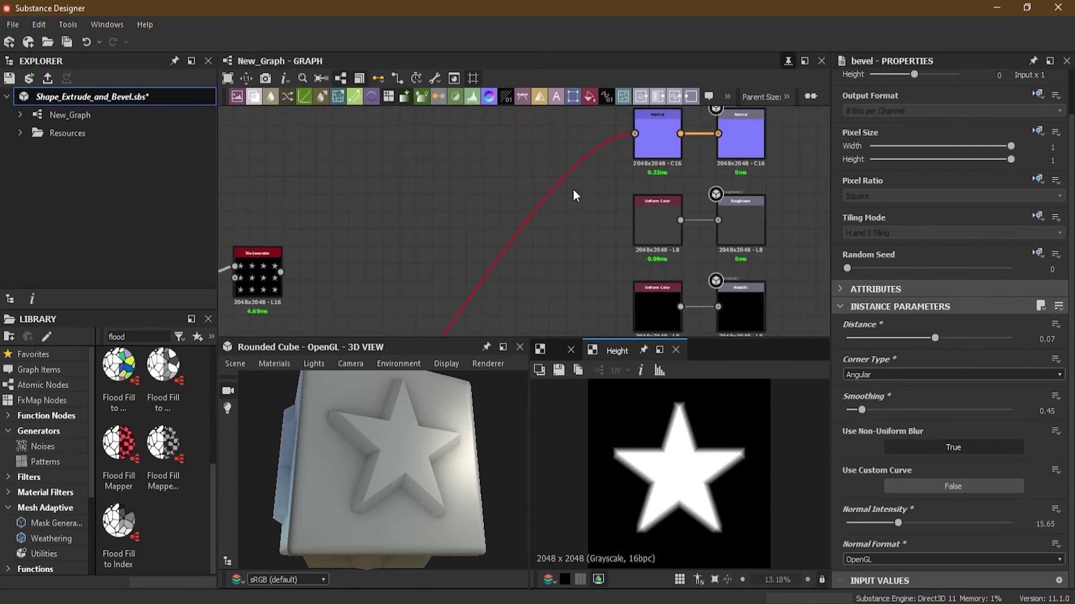
Step: Add a Grayscale Conversion node between the Bevel's Normal output and the Normal node, and position it in line with the Normal node
scroll(572, 189, up, 1)
drag(494, 157, 560, 264)
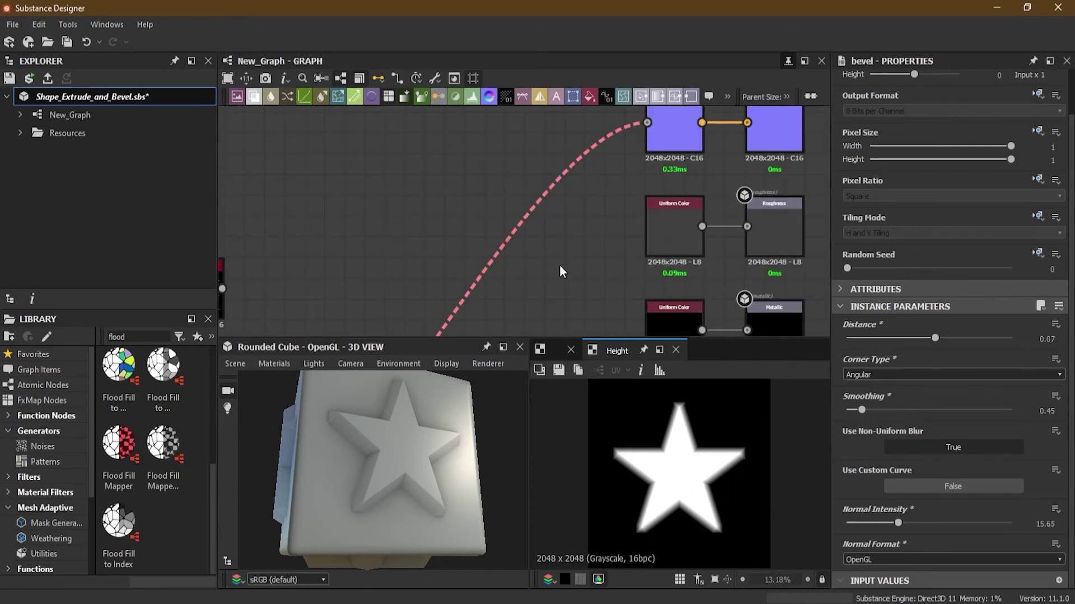
key(space)
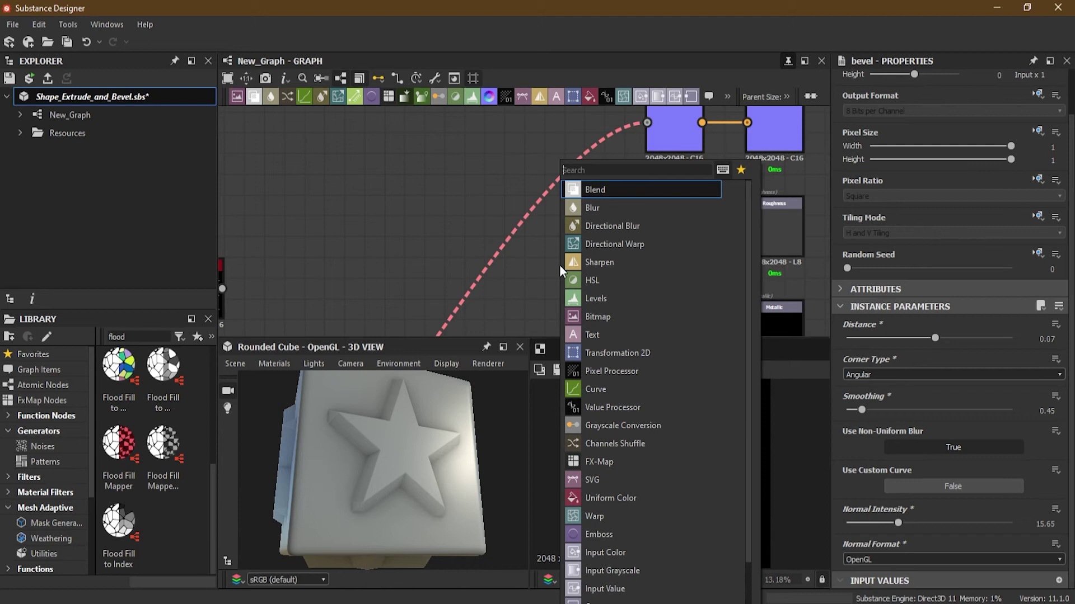
text(GR)
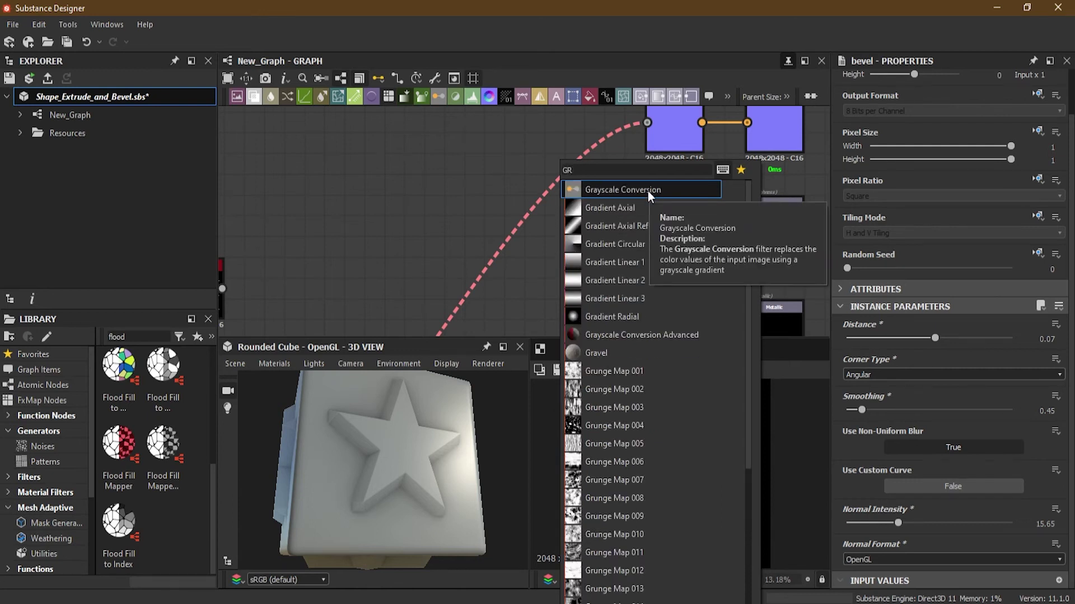
key(BackSpace)
text(r)
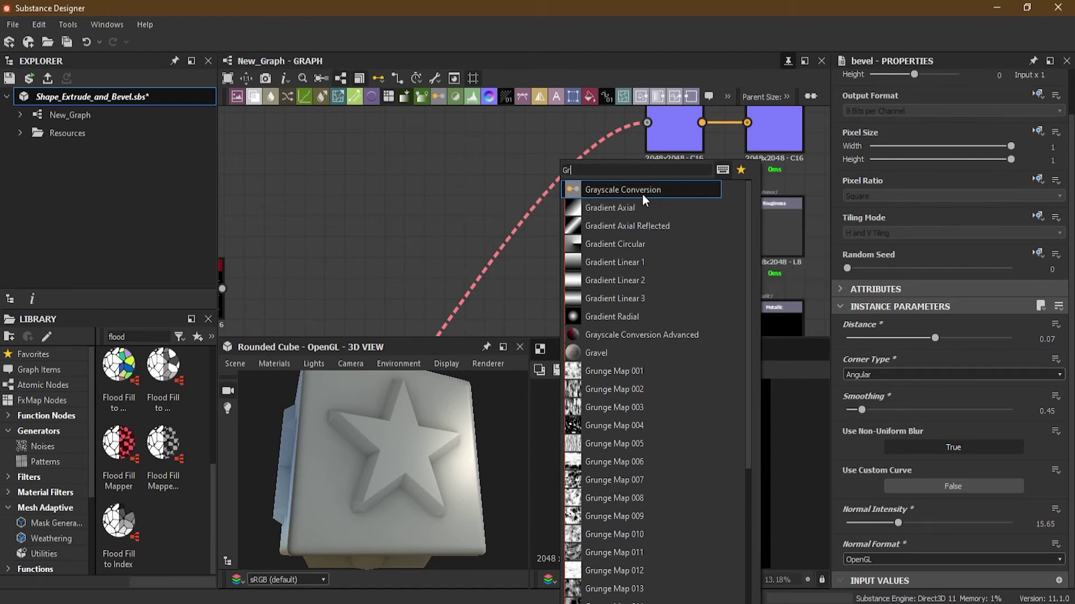
click(643, 192)
scroll(496, 233, down, 2)
drag(445, 330, 479, 173)
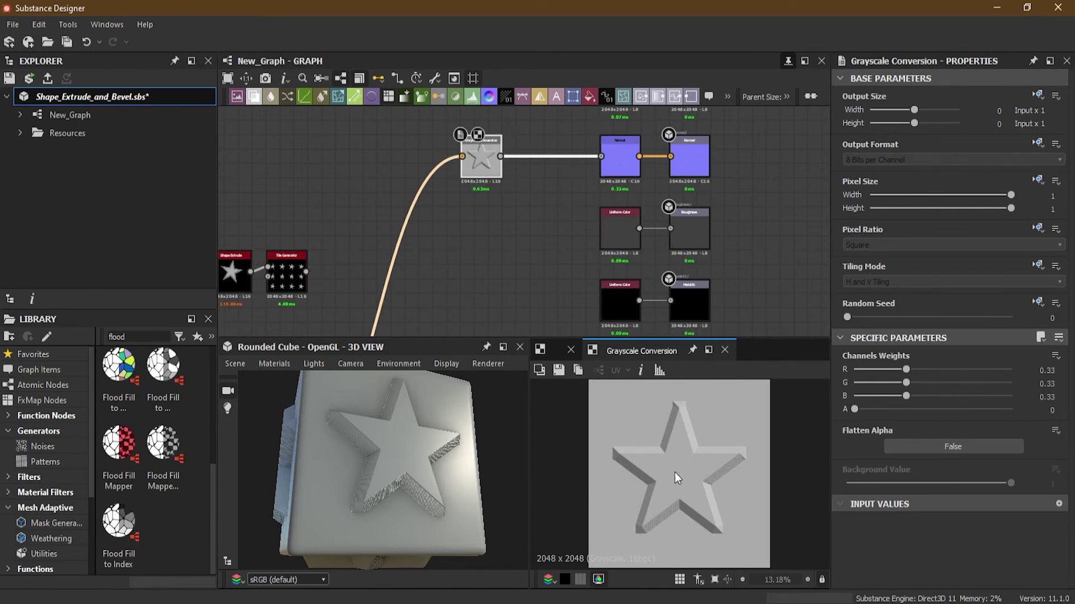
Step: Examine the Bevel's Normal connection through the Grayscale Conversion node and inspect the star's edges up close in 3D
middle_drag(453, 238, 546, 62)
middle_drag(485, 258, 552, 241)
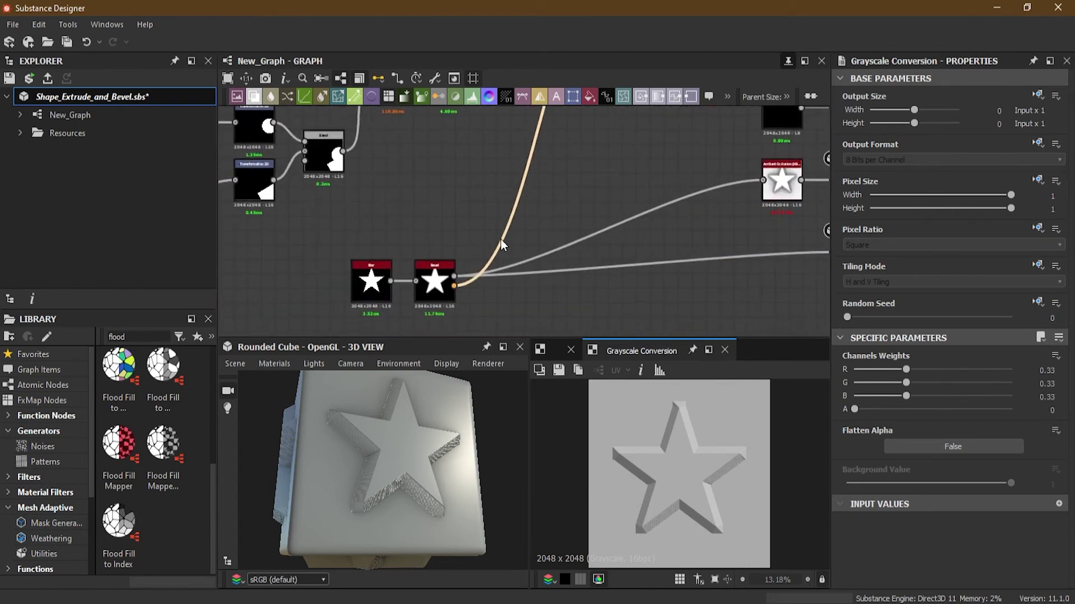
scroll(497, 240, up, 3)
middle_drag(443, 289, 480, 246)
scroll(474, 246, up, 2)
drag(393, 443, 420, 479)
scroll(412, 486, up, 5)
mouse_move(427, 417)
mouse_down()
mouse_move(406, 451)
mouse_move(427, 472)
mouse_move(433, 423)
mouse_up()
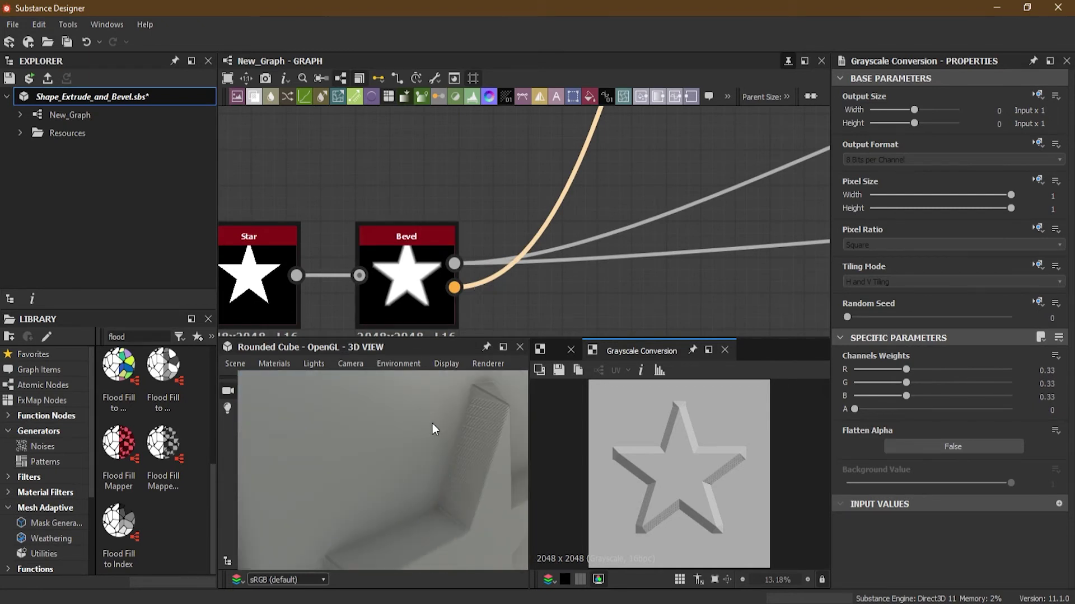
scroll(582, 155, down, 3)
middle_drag(585, 171, 459, 295)
middle_drag(534, 172, 519, 220)
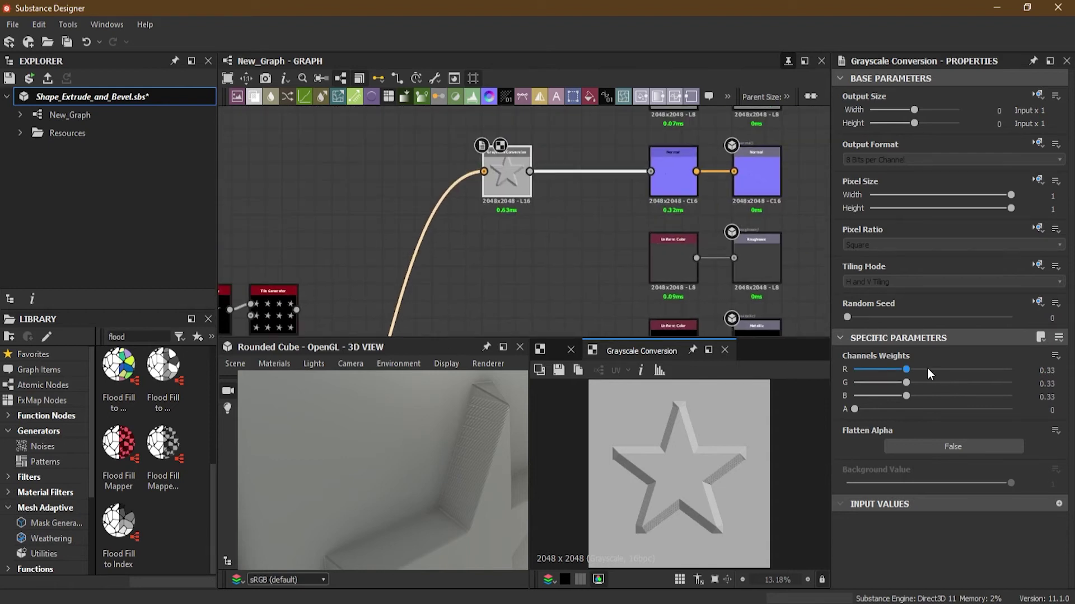
scroll(558, 167, up, 5)
scroll(561, 167, down, 2)
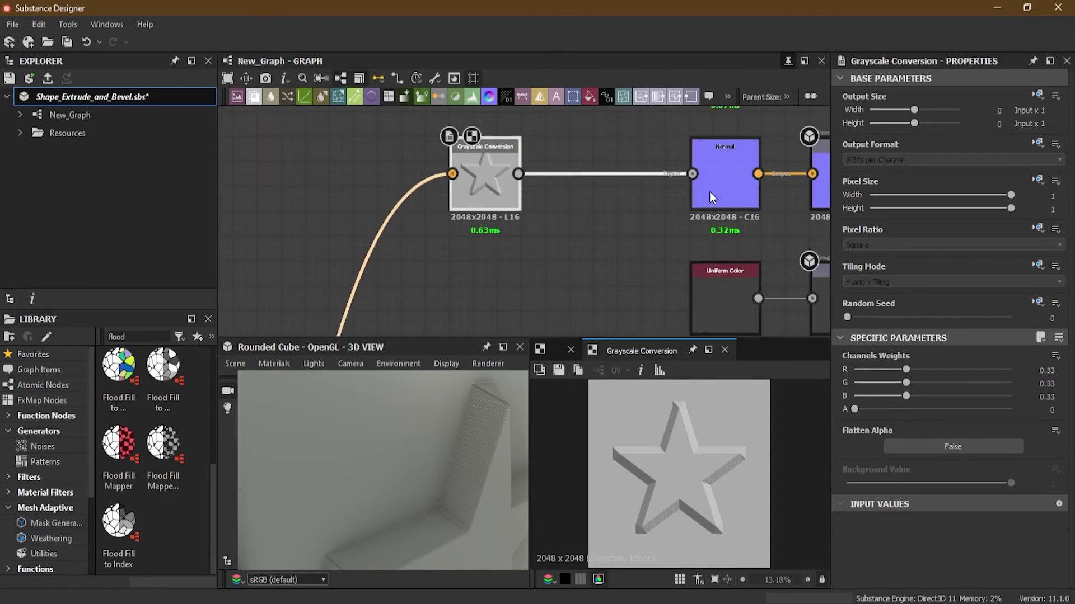
Step: Compare the Normal node's OpenGL and DirectX formats, keep OpenGL, and set its Intensity to 0.49
click(705, 197)
click(916, 406)
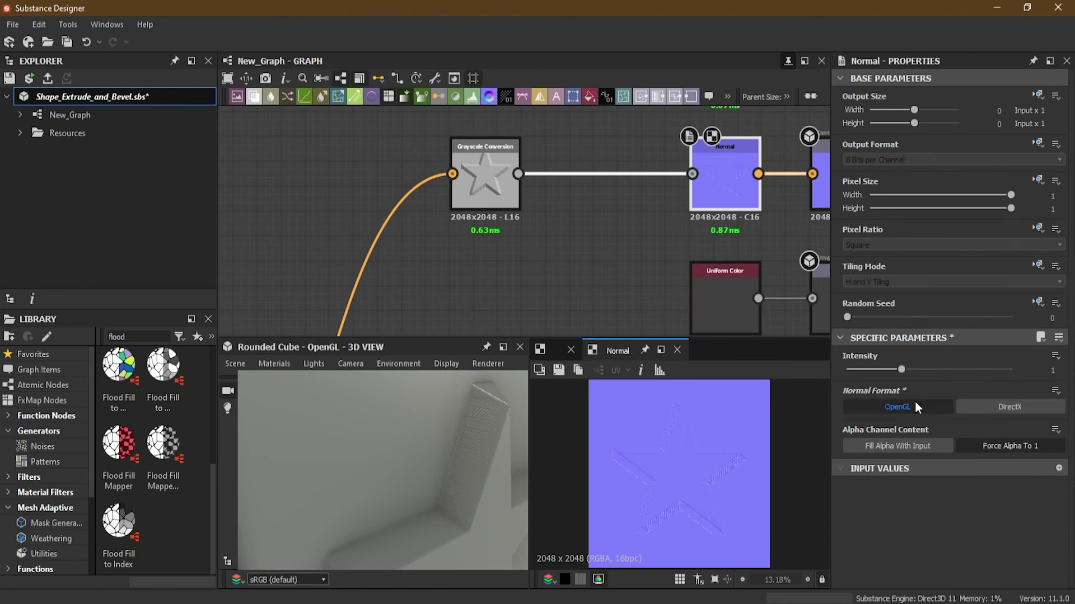
click(979, 406)
click(922, 412)
drag(901, 369, 873, 374)
Step: Examine the star's surface in 3D and trace the Bevel's Height and Normal outputs to the Normal node in the graph
middle_drag(477, 288, 592, 159)
scroll(593, 159, down, 5)
middle_drag(583, 260, 616, 142)
scroll(508, 184, up, 6)
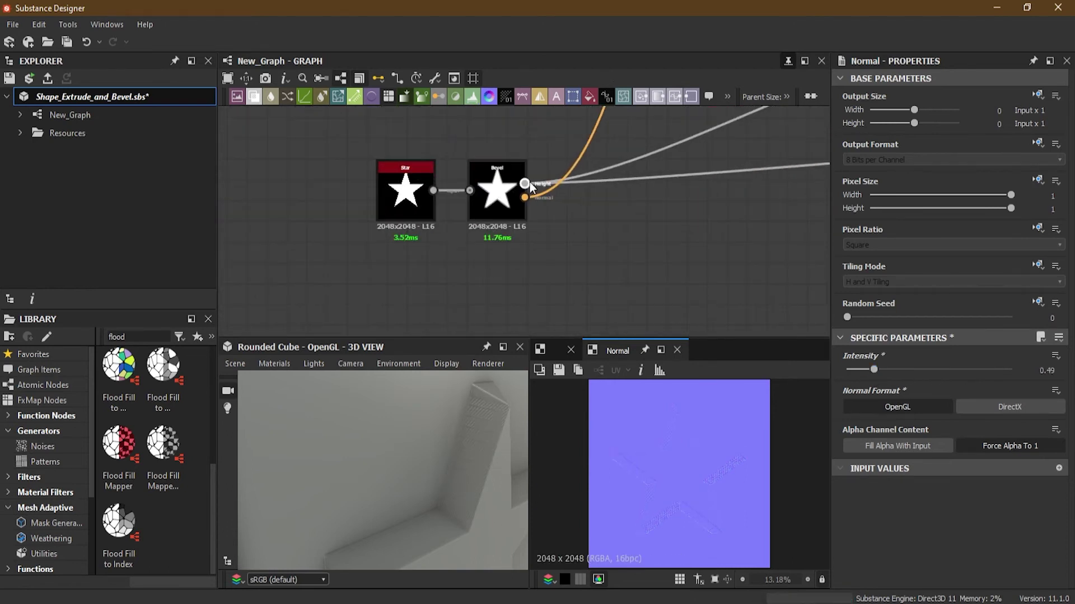
mouse_move(435, 462)
mouse_down()
mouse_move(406, 402)
mouse_move(414, 460)
mouse_up()
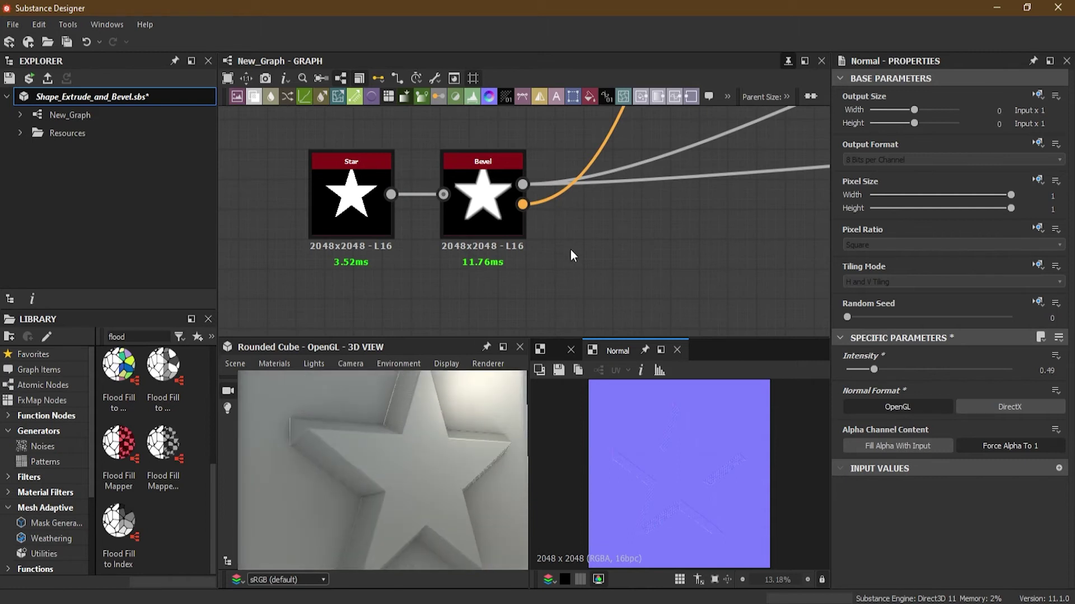
scroll(569, 250, down, 1)
scroll(557, 255, up, 3)
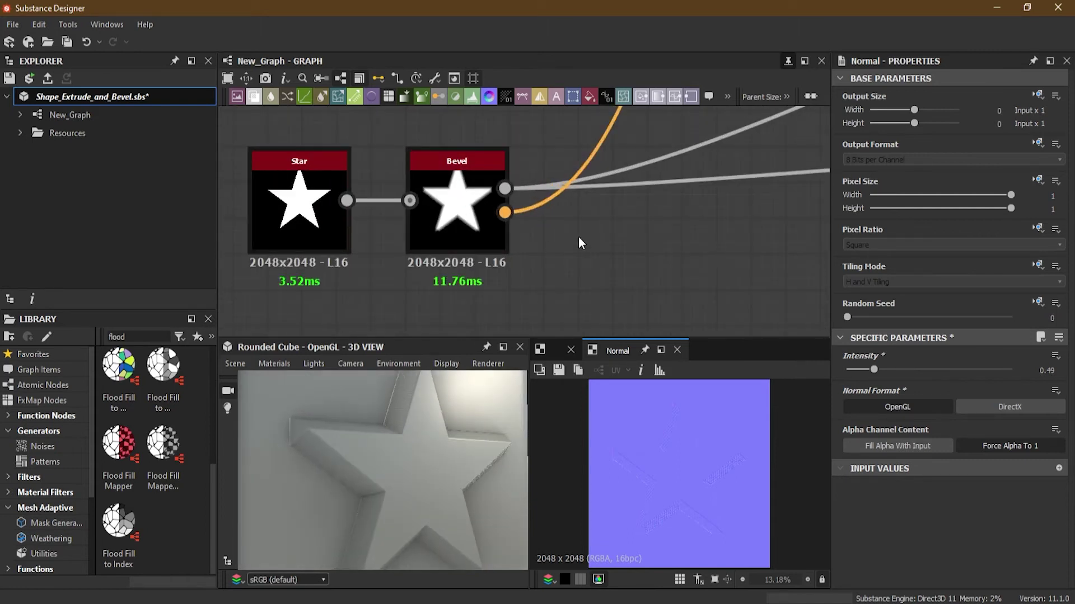
middle_drag(613, 230, 536, 295)
scroll(595, 169, down, 5)
middle_drag(653, 139, 557, 340)
middle_drag(606, 182, 581, 282)
scroll(580, 283, up, 1)
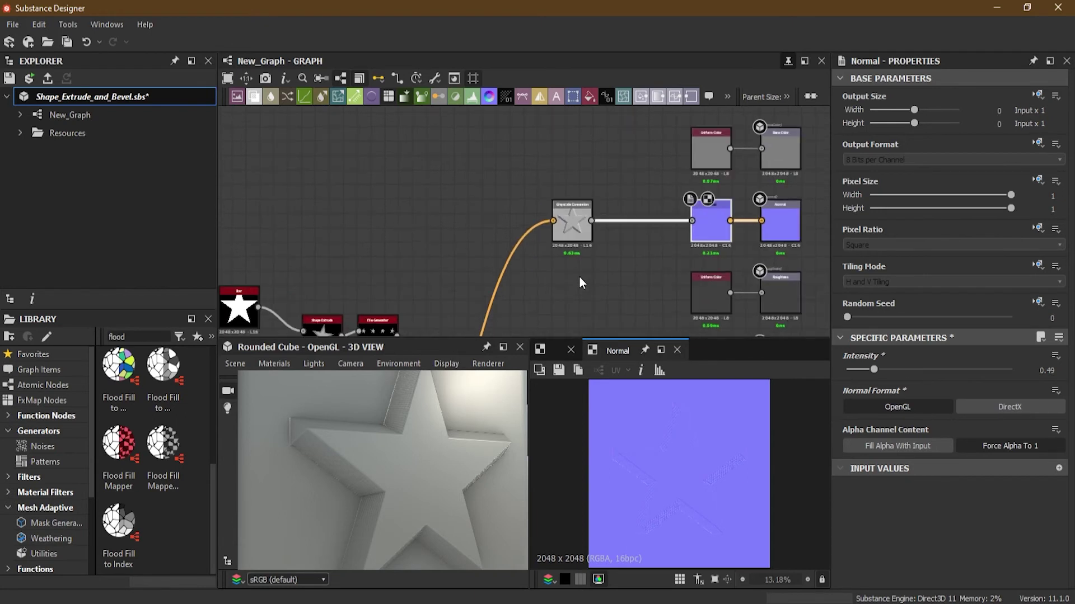
Step: Undo the Normal node changes and the Grayscale Conversion link until the Bevel's Height output feeds the Normal node again
key(ctrl+z)
key(ctrl+z)
key(ctrl+z)
scroll(582, 273, down, 3)
middle_drag(580, 277, 618, 150)
key(ctrl+z)
key(ctrl+z)
key(ctrl+z)
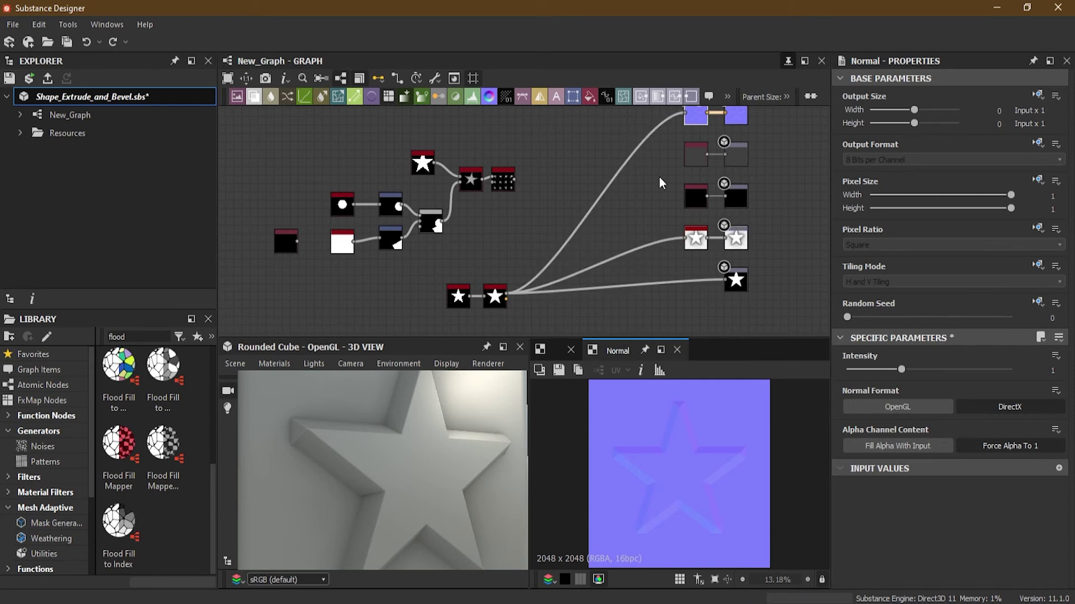
Step: Add a Levels node beside the Bevel node in the graph
scroll(488, 292, up, 4)
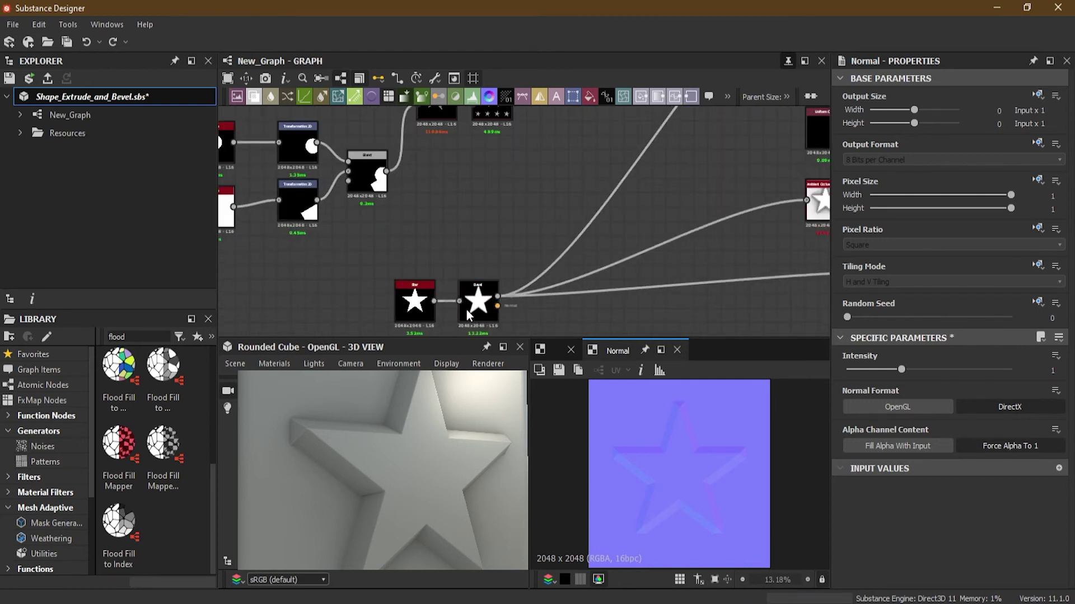
drag(493, 314, 486, 306)
scroll(501, 309, up, 3)
middle_drag(586, 318, 561, 238)
scroll(566, 270, up, 2)
scroll(565, 276, up, 1)
click(537, 246)
key(space)
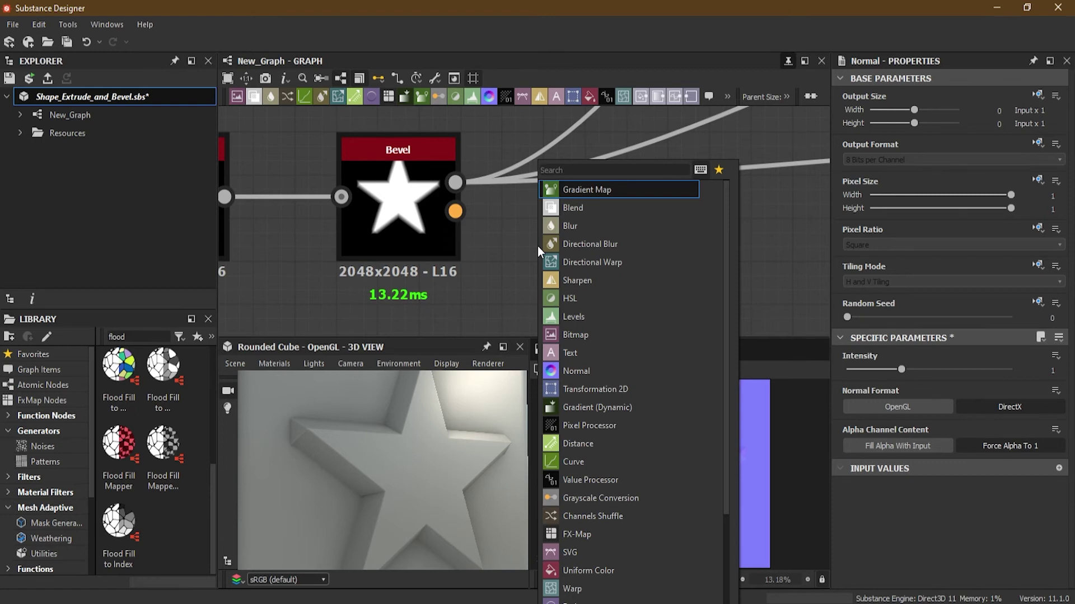
text(leve)
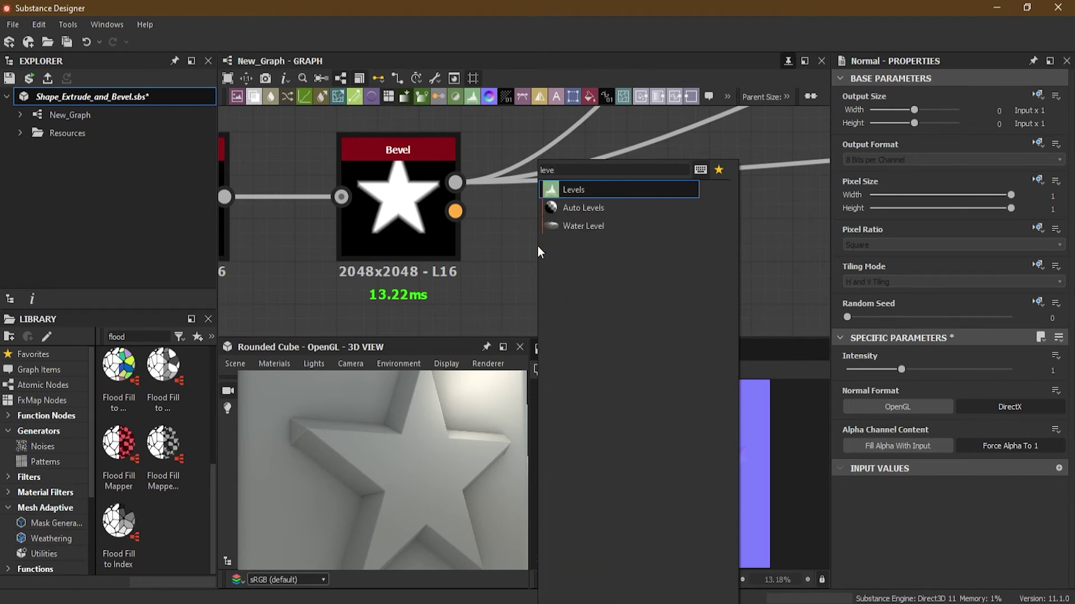
click(643, 188)
drag(533, 261, 646, 252)
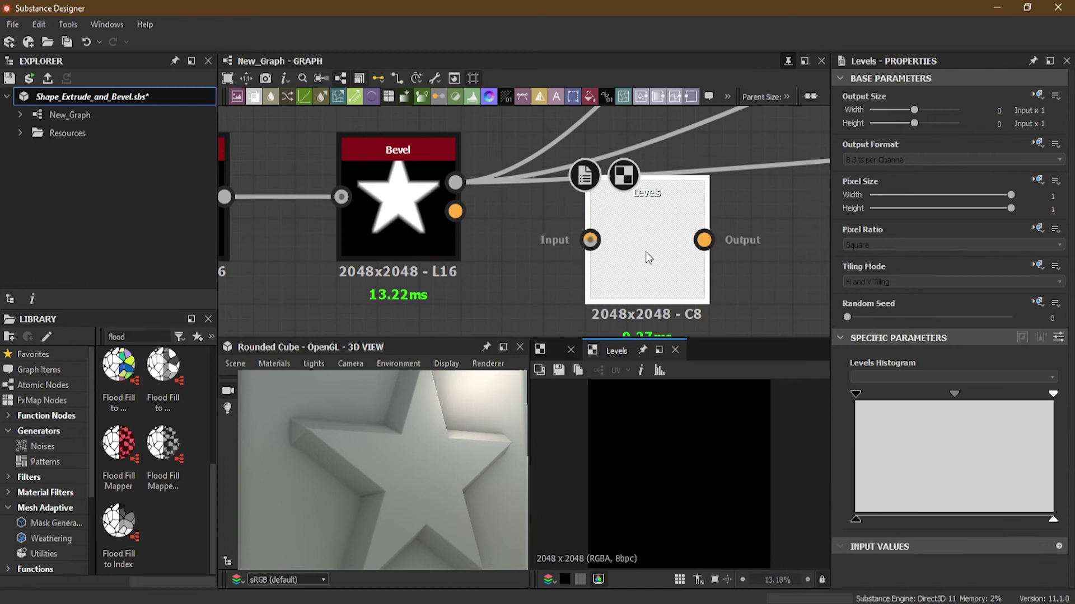
Step: Route all of the Bevel's Height connections through the Levels node and lower its output white level to about a quarter of the range
drag(456, 183, 590, 240)
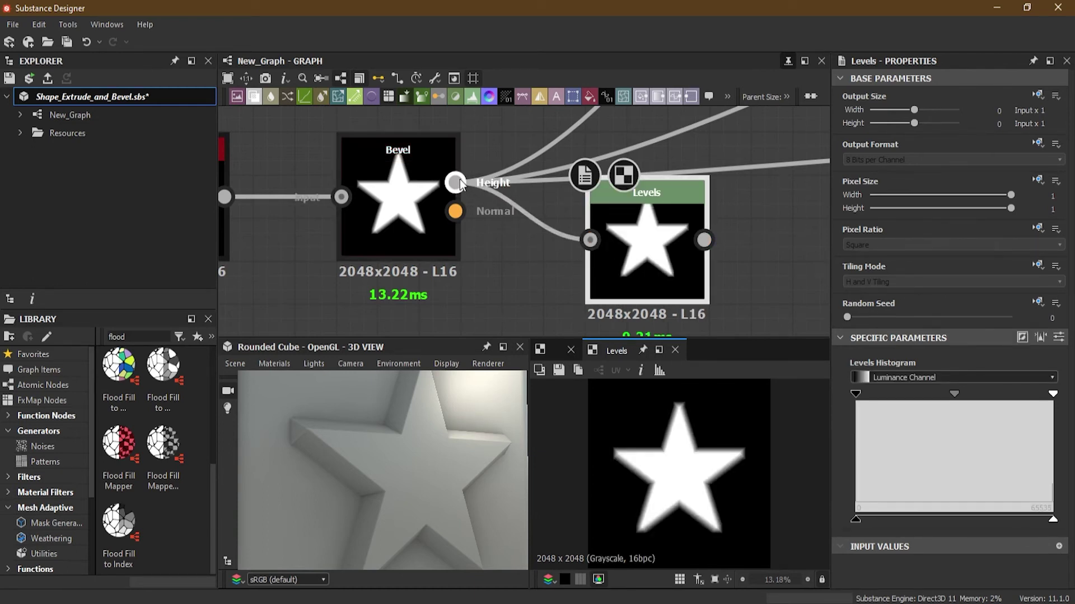
shift+drag(460, 181, 705, 241)
drag(646, 257, 626, 214)
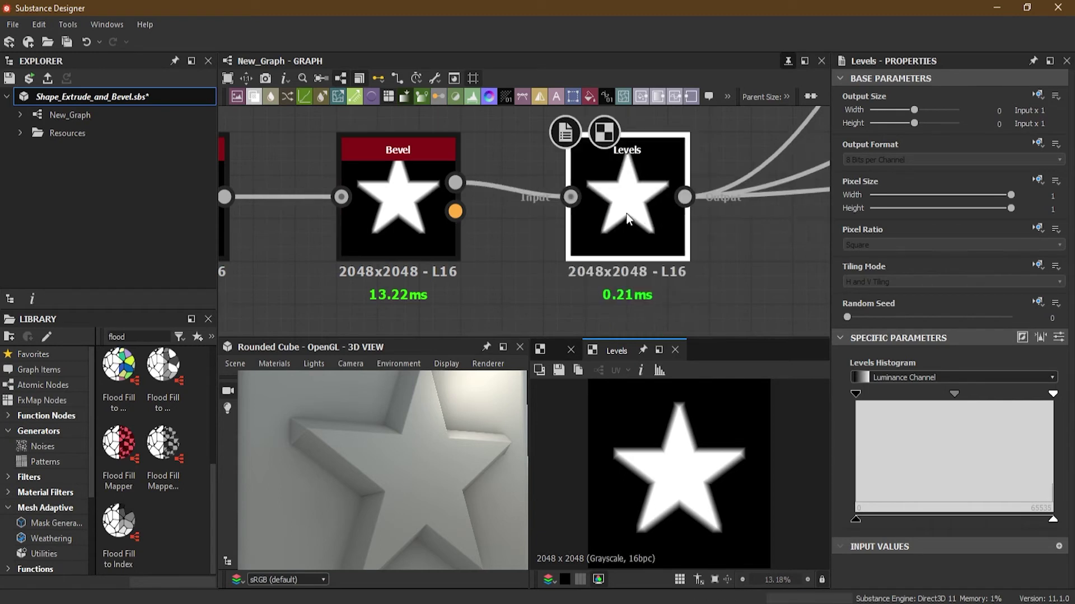
drag(1052, 520, 908, 525)
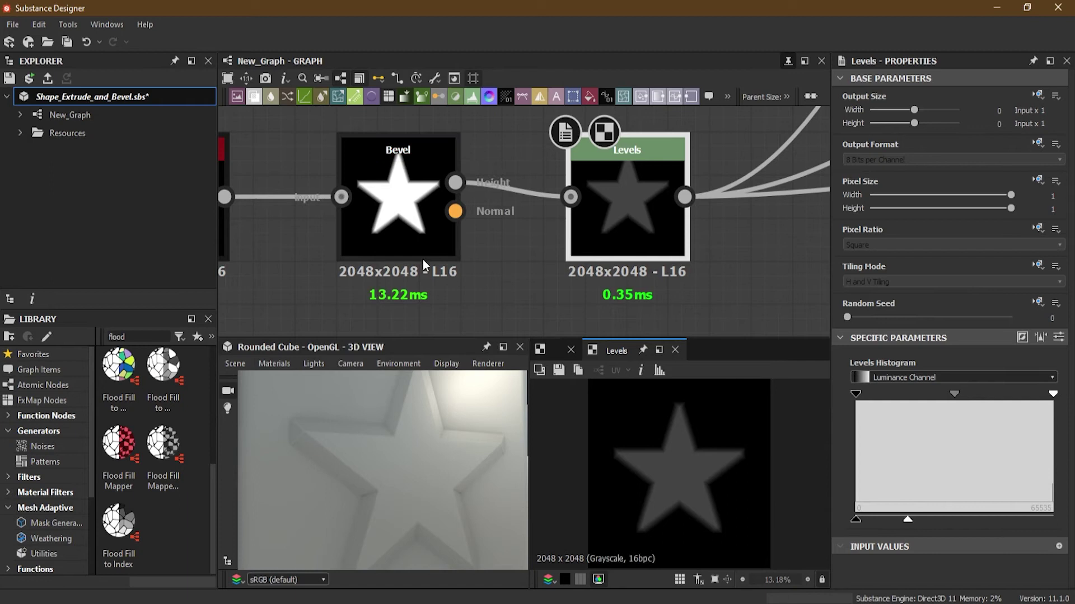
Step: Set the Bevel's Distance to -0.04 and its Smoothing to 0.39
click(423, 202)
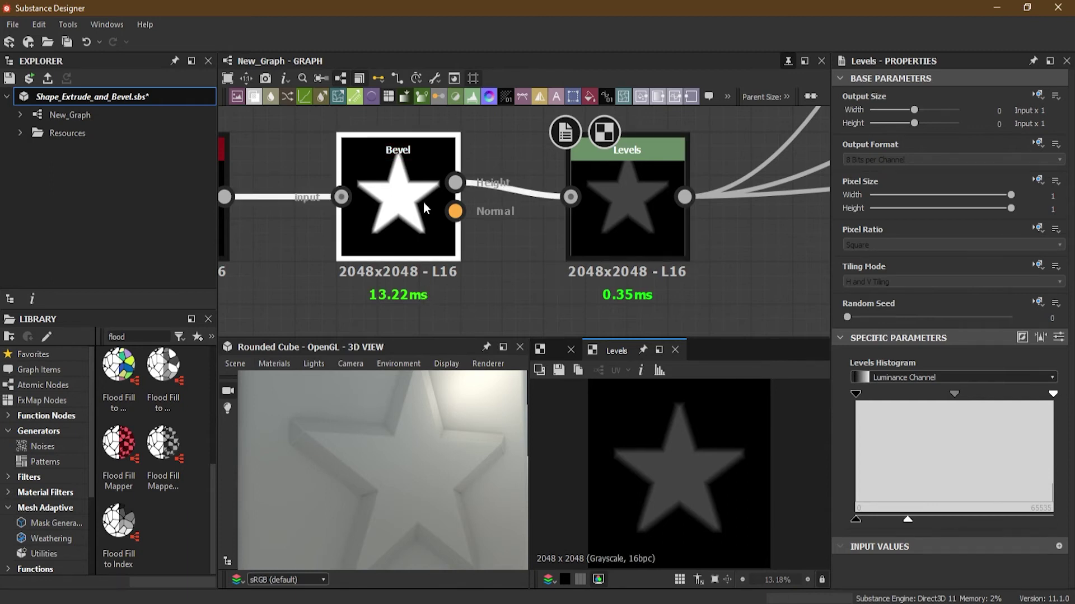
mouse_move(927, 388)
mouse_down()
mouse_move(900, 386)
mouse_move(930, 384)
mouse_up()
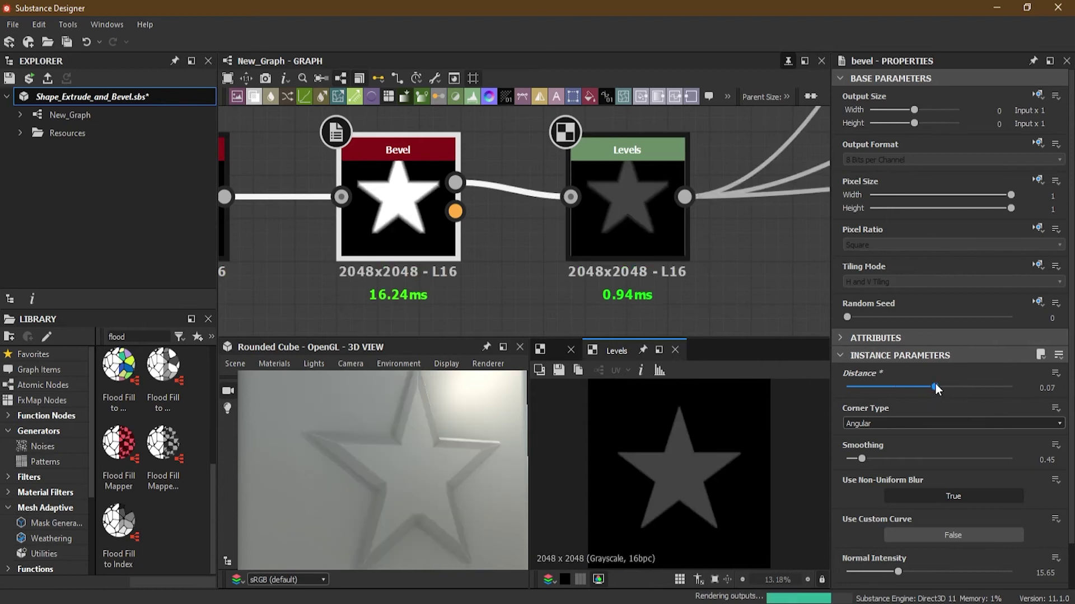
drag(928, 387, 926, 386)
mouse_move(861, 459)
mouse_down()
mouse_move(842, 457)
mouse_move(910, 459)
mouse_move(860, 460)
mouse_up()
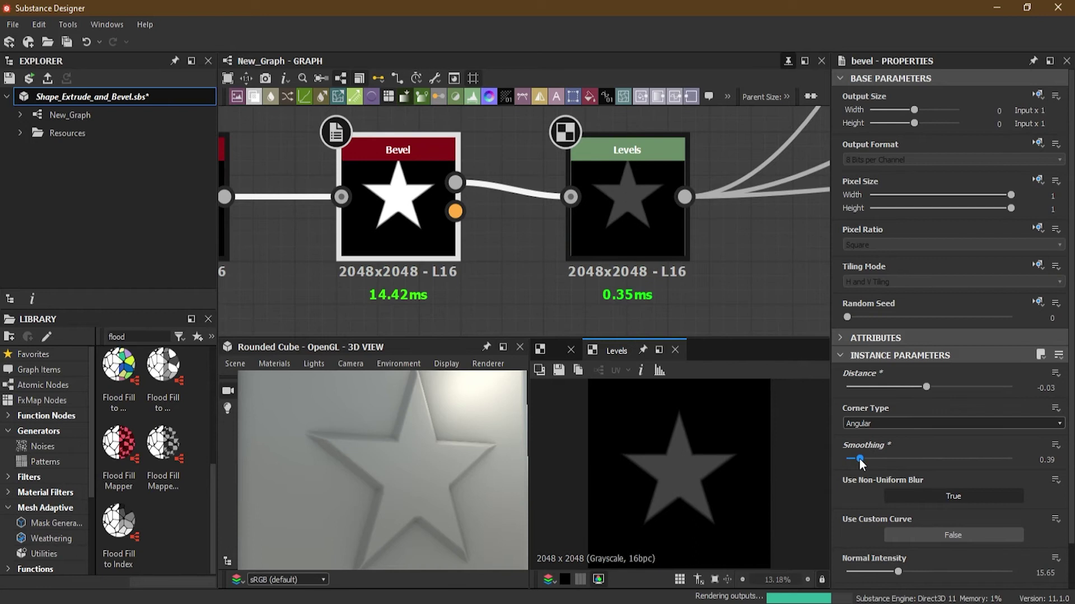
drag(926, 387, 925, 387)
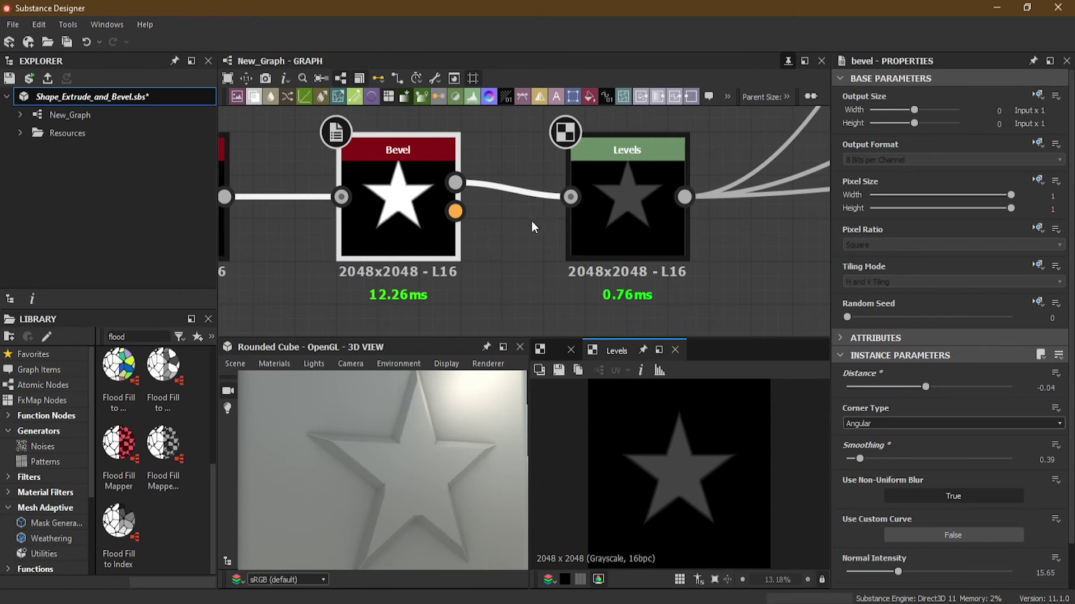
Step: Duplicate the Bevel node with its Star input and place the copy directly below the original
middle_drag(532, 221, 592, 170)
scroll(592, 170, down, 3)
middle_drag(607, 216, 474, 228)
scroll(528, 220, up, 1)
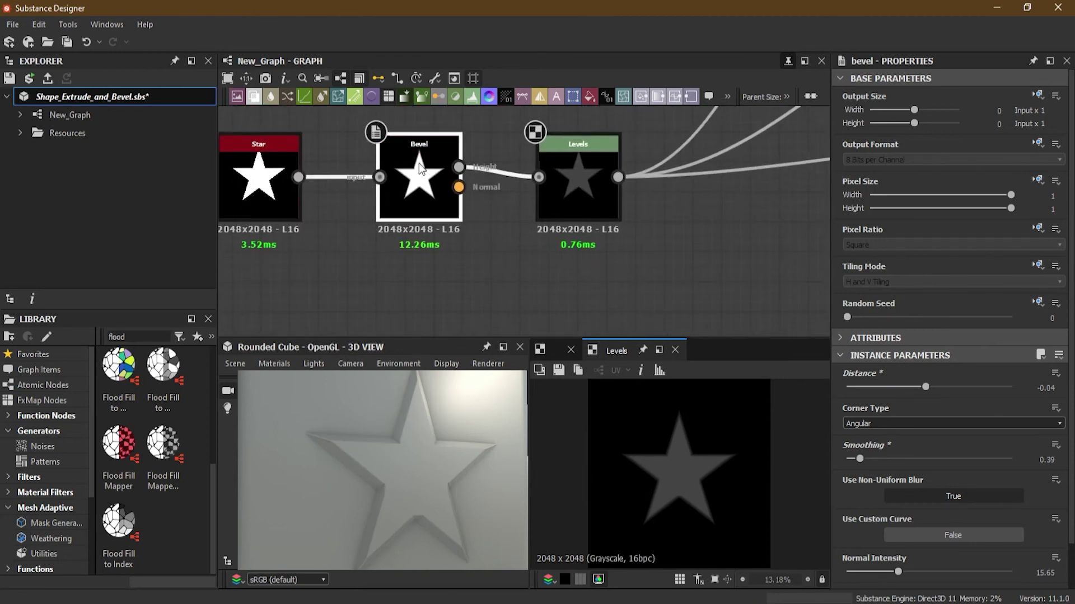
key(ctrl+d)
drag(543, 236, 440, 311)
middle_drag(601, 284, 594, 238)
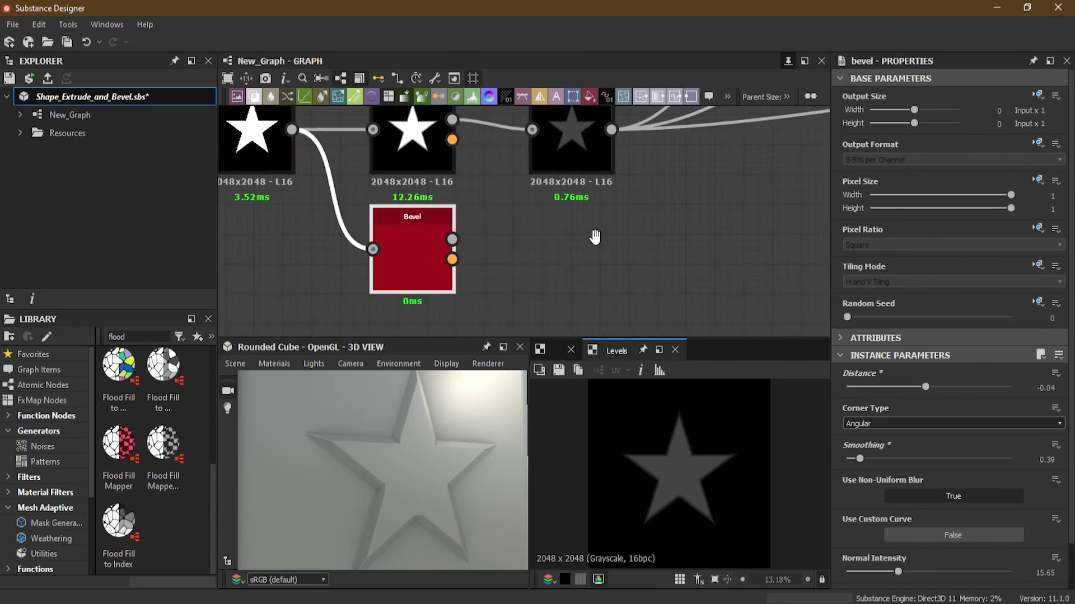
Step: Add a Blend node below Levels and connect the original Bevel's Height output to its Foreground input
scroll(592, 237, up, 1)
scroll(591, 239, down, 3)
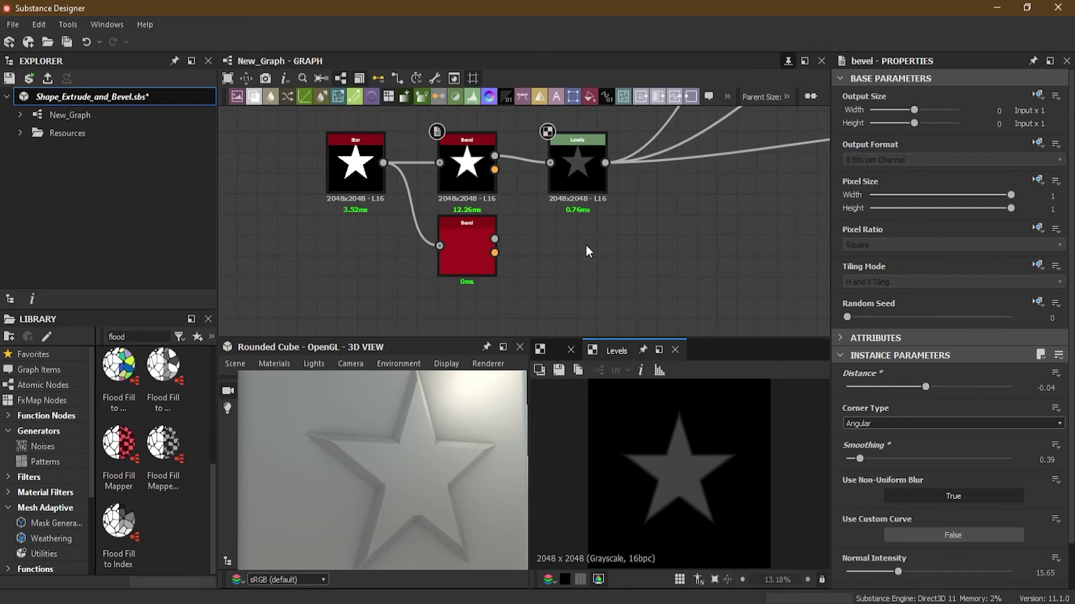
key(space)
click(630, 210)
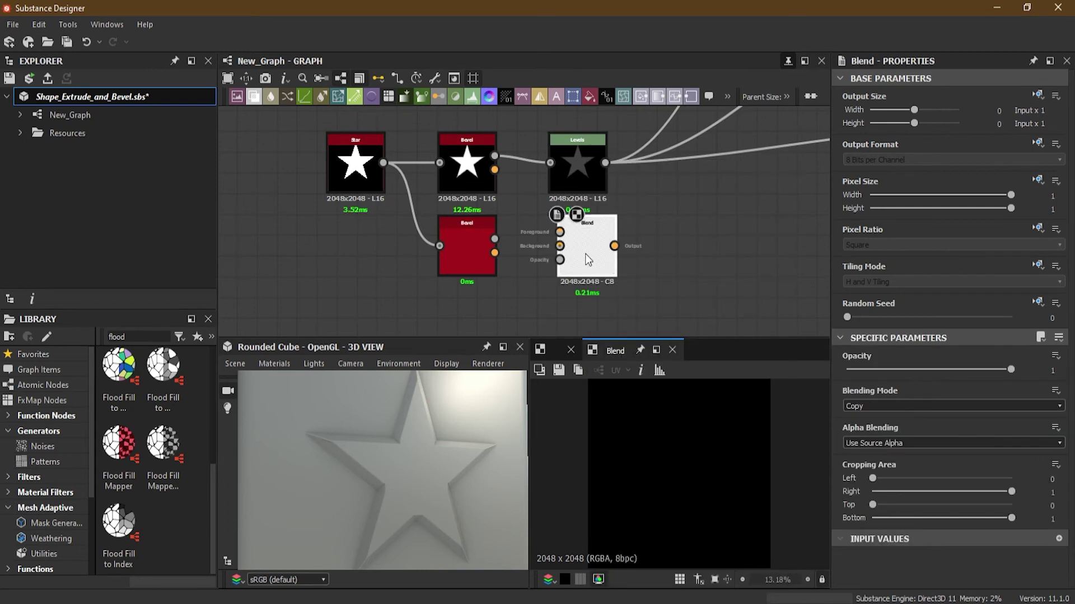
scroll(509, 210, up, 2)
drag(488, 131, 581, 240)
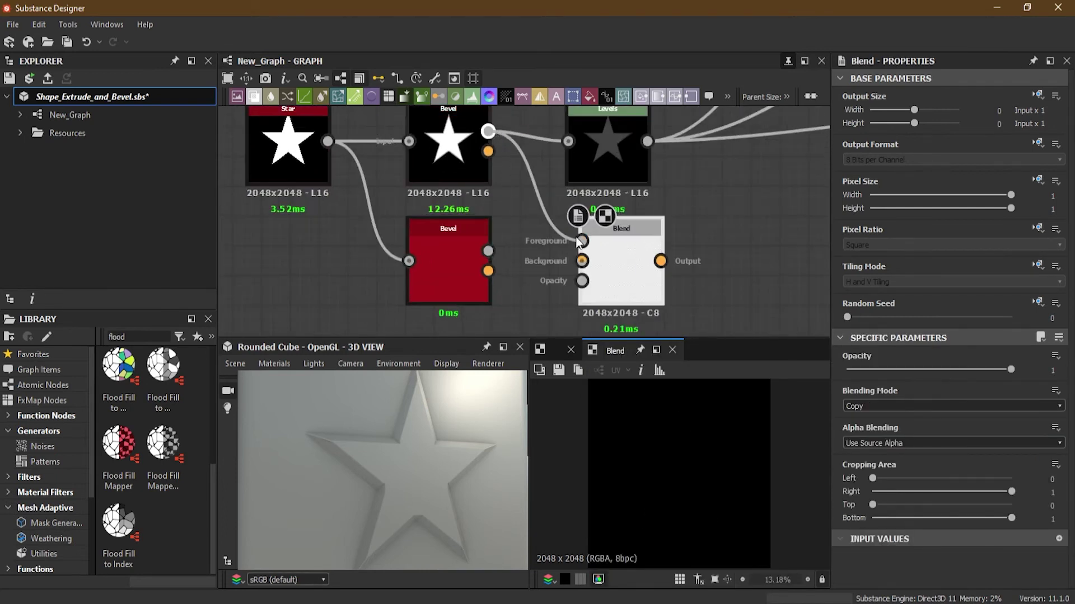
Step: Preview the duplicated Bevel's Height and connect it to the Blend's Background input
scroll(465, 250, up, 1)
double_click(463, 250)
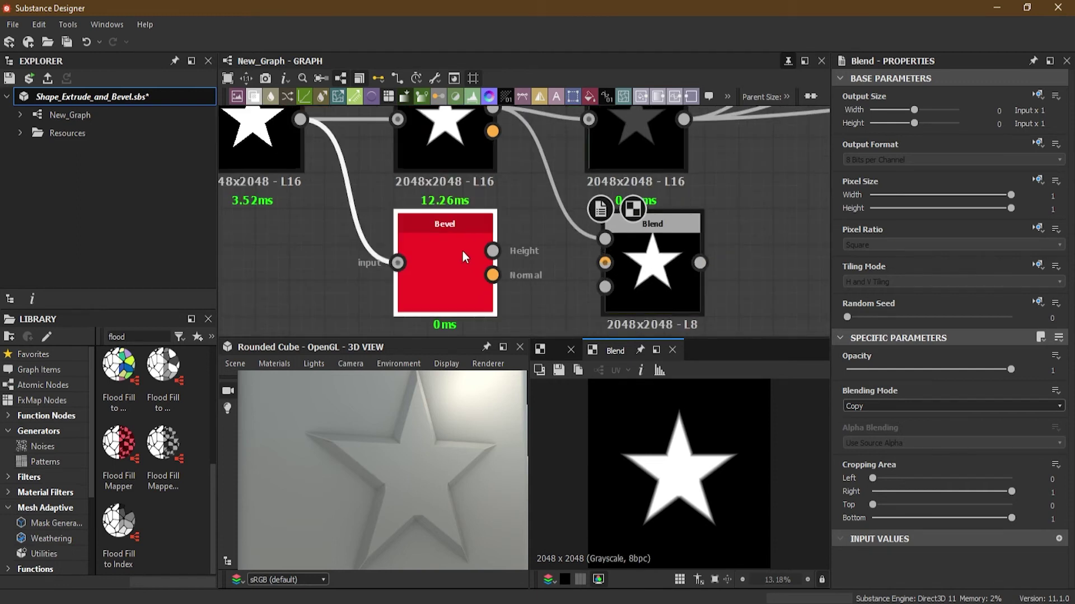
drag(492, 251, 605, 271)
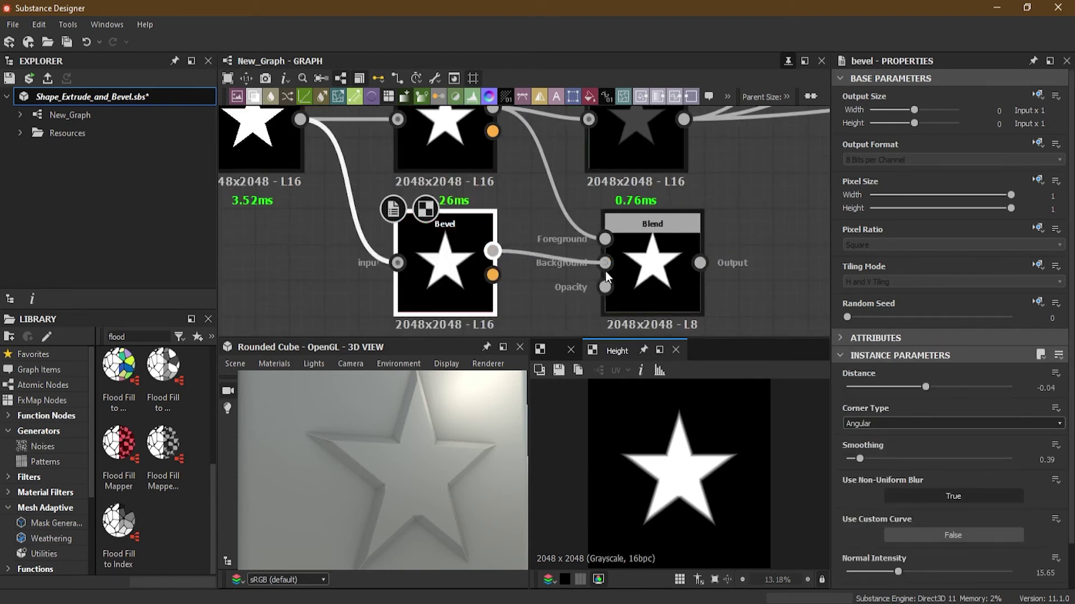
Step: Delete the link from the duplicated Bevel to the Blend and move the duplicate farther away from the Blend
click(661, 261)
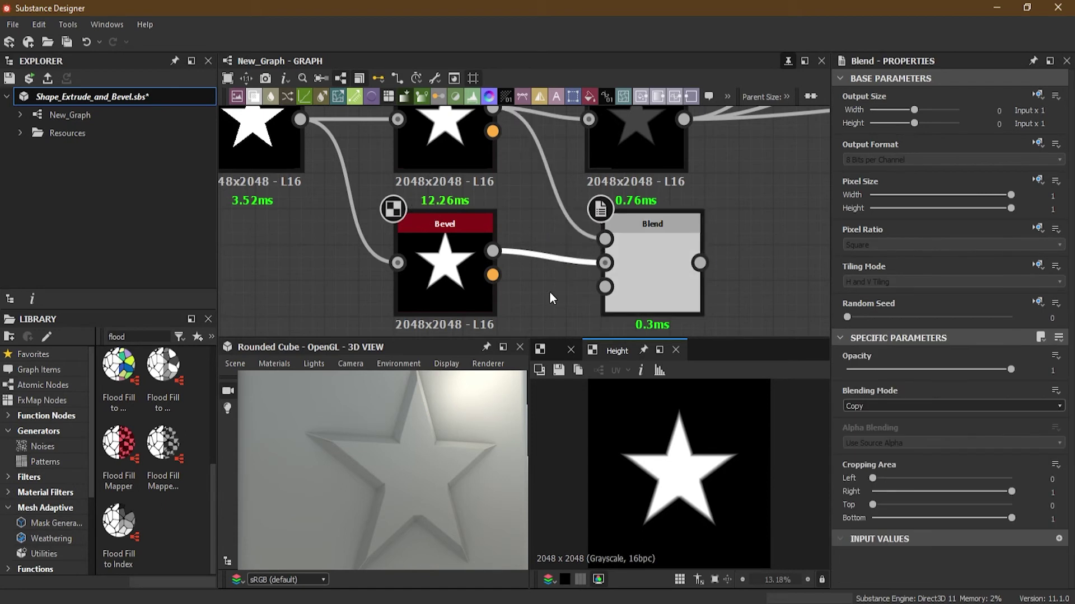
key(Delete)
drag(456, 278, 352, 278)
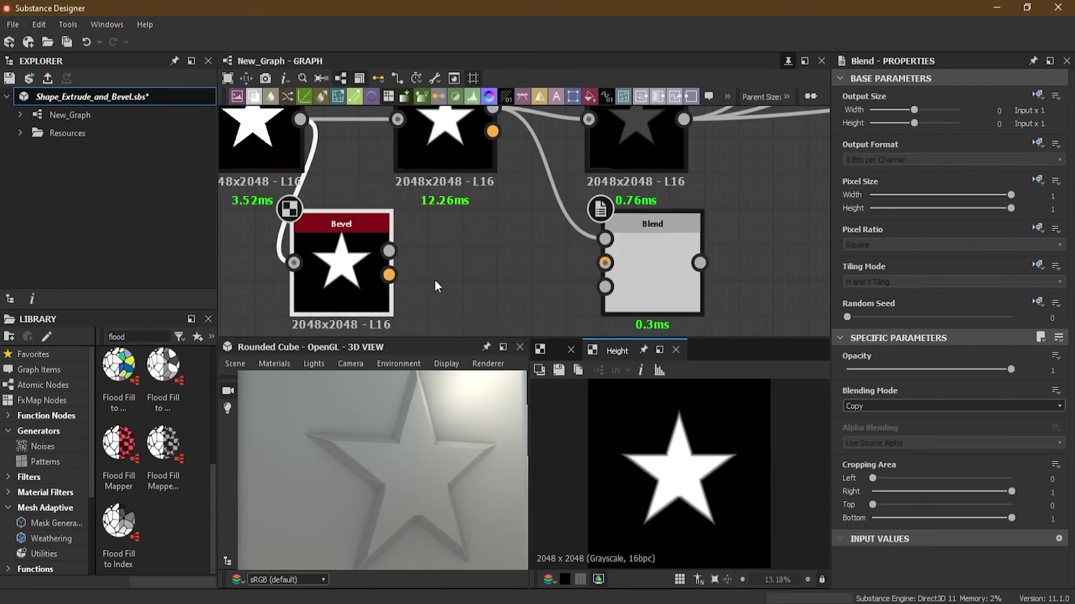
Step: Add a Threshold node after the duplicated Bevel's Height output, connect it to the Blend's Background input, and raise its threshold
middle_drag(489, 284, 611, 221)
drag(423, 237, 419, 271)
drag(509, 225, 581, 218)
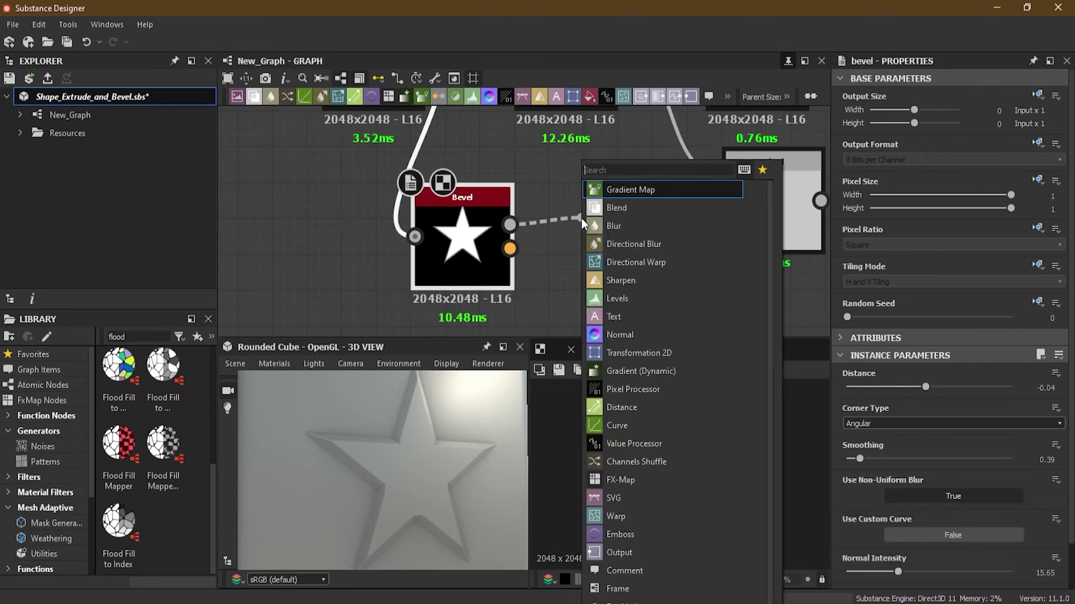
text(thr)
click(648, 191)
drag(624, 223, 596, 256)
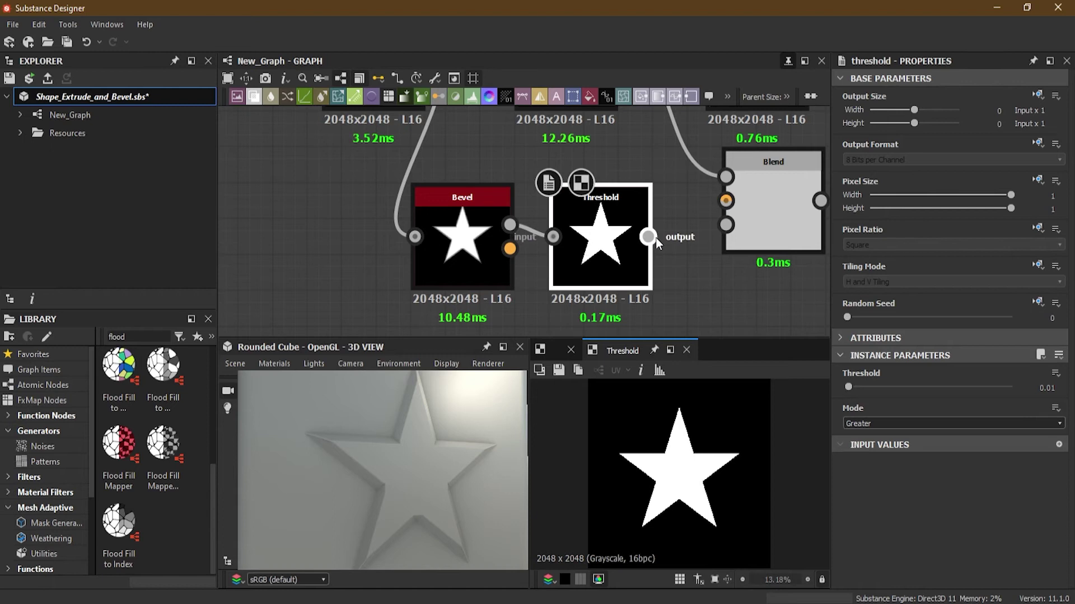
drag(649, 236, 723, 201)
scroll(696, 266, up, 2)
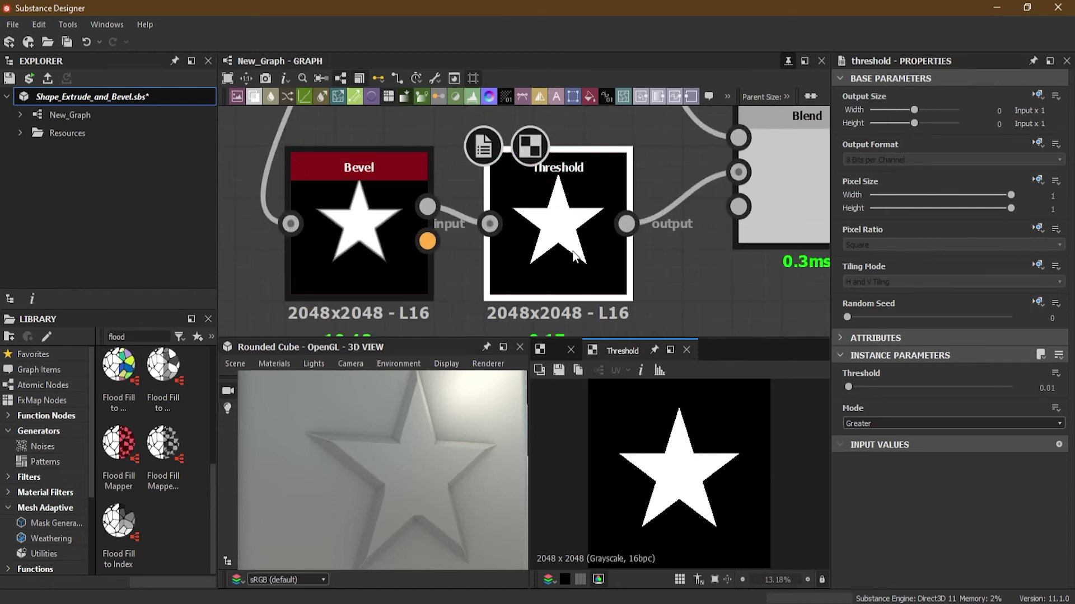
drag(849, 388, 973, 386)
Step: Preview the Blend node and set its blending mode to Subtract
double_click(784, 220)
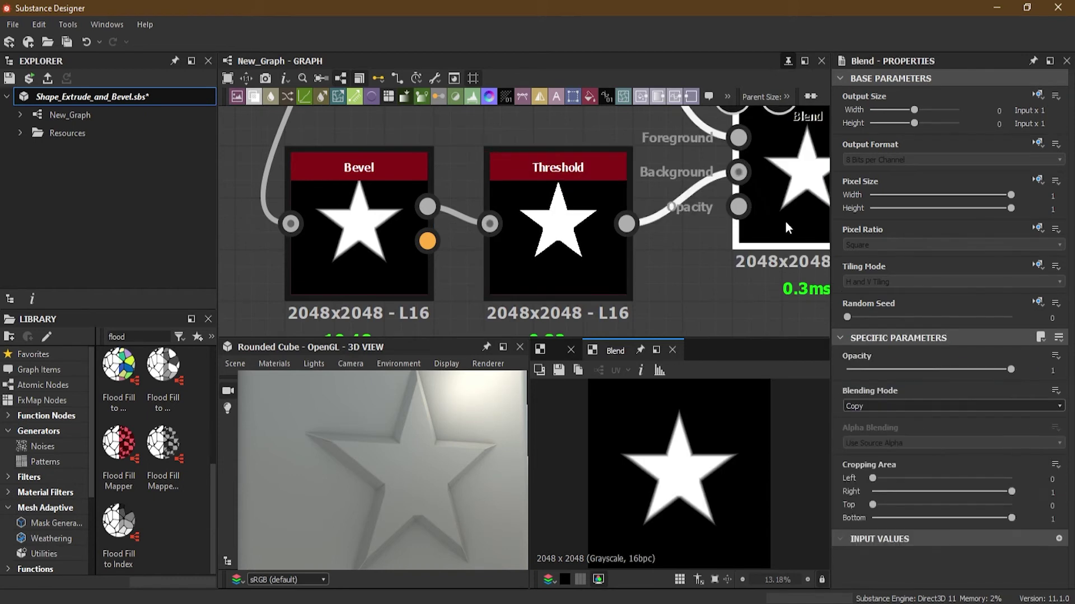
middle_drag(733, 259, 572, 257)
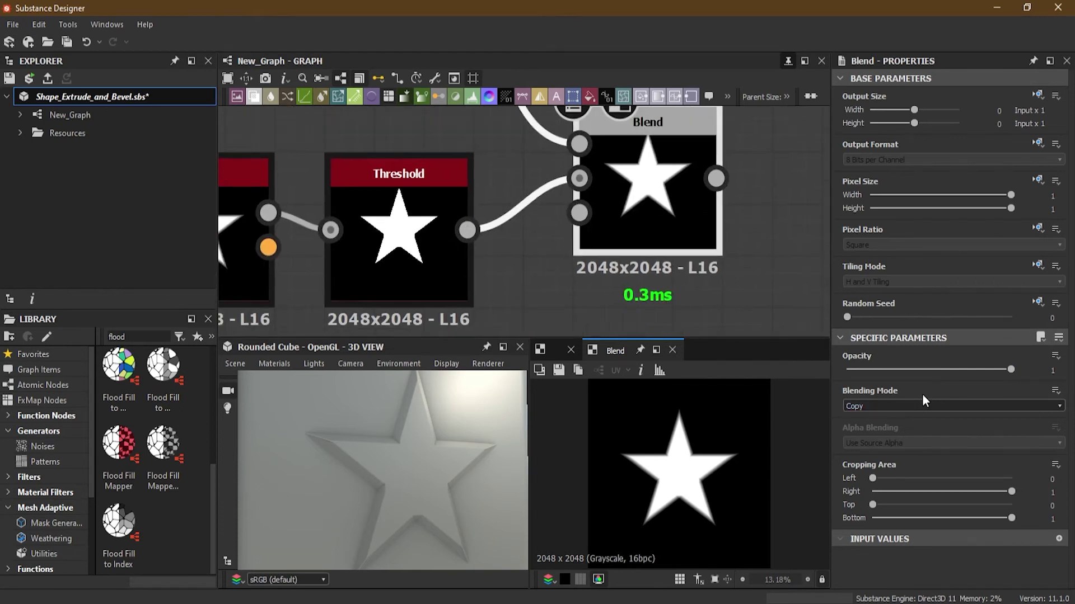
click(892, 405)
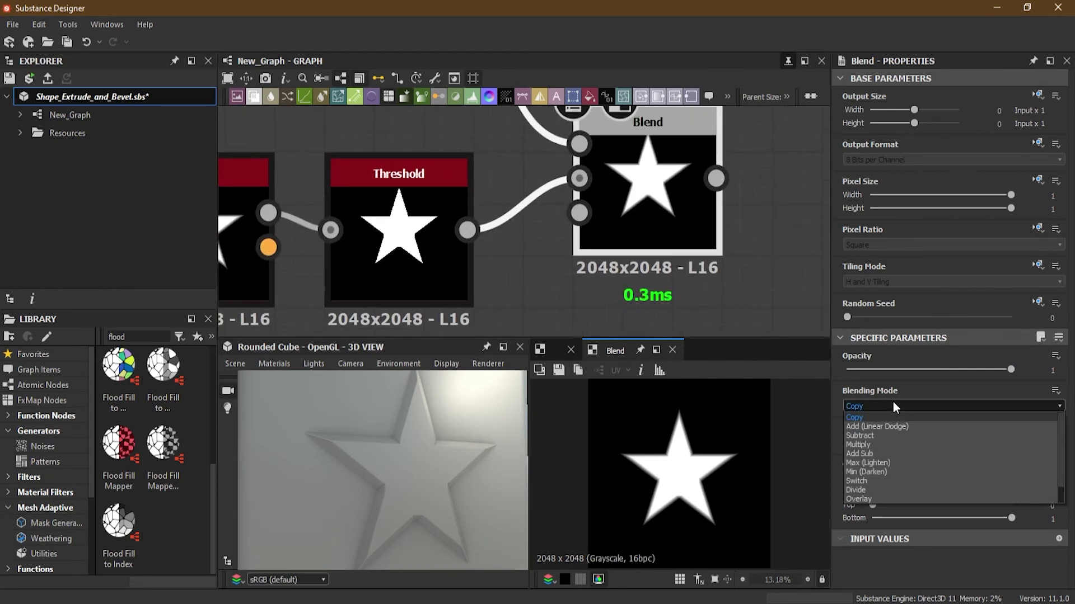
click(887, 436)
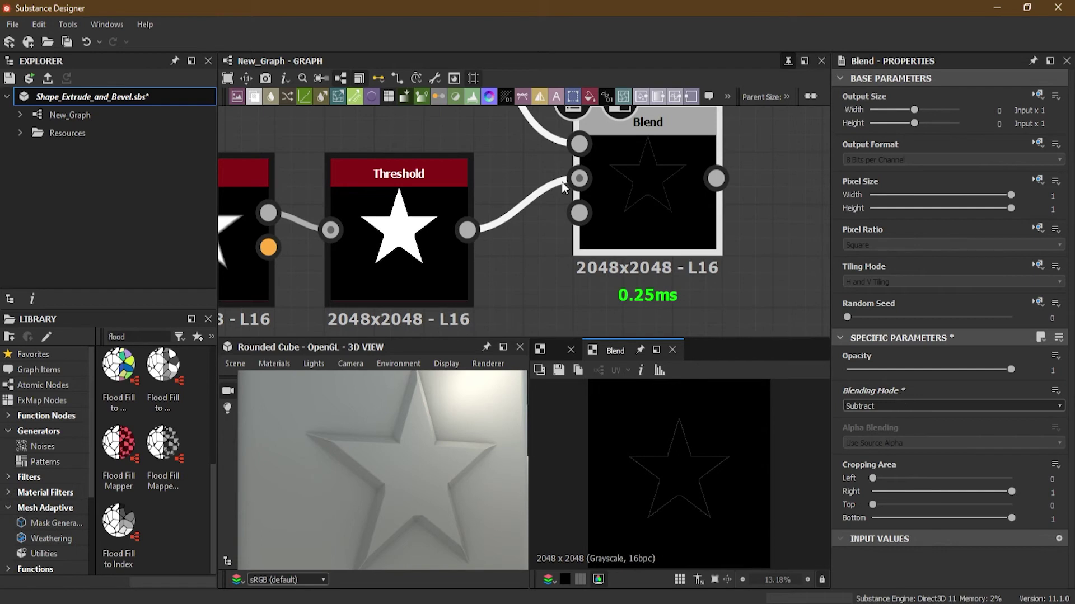
Step: Swap the Blend's inputs so Threshold feeds Foreground and the original Bevel feeds Background
scroll(677, 188, down, 2)
middle_drag(685, 237, 700, 300)
click(581, 161)
drag(580, 160, 596, 284)
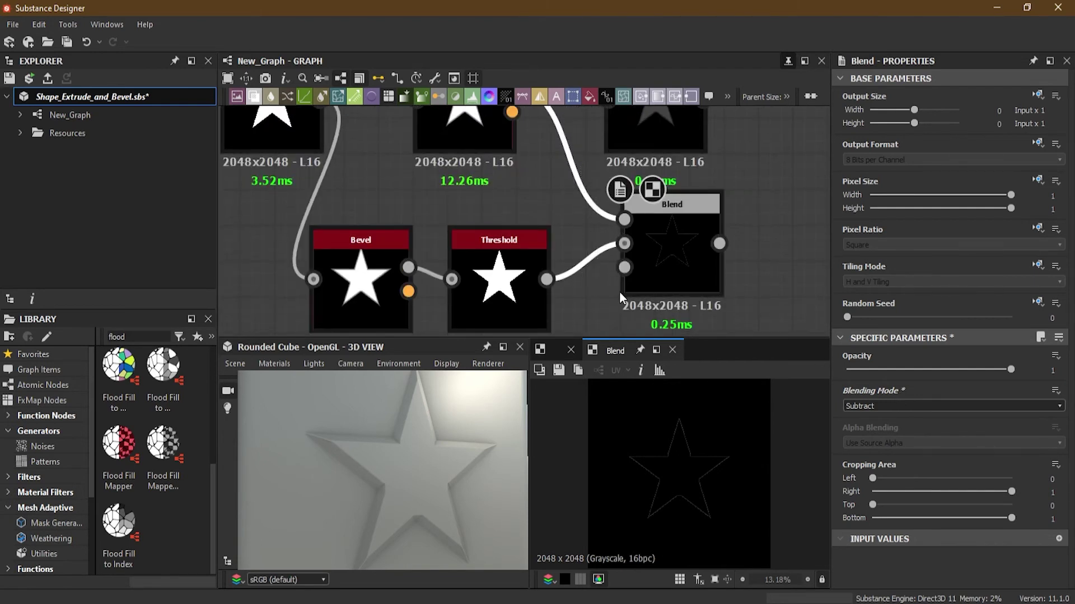
key(x)
scroll(607, 284, up, 1)
scroll(607, 284, down, 1)
scroll(591, 242, up, 2)
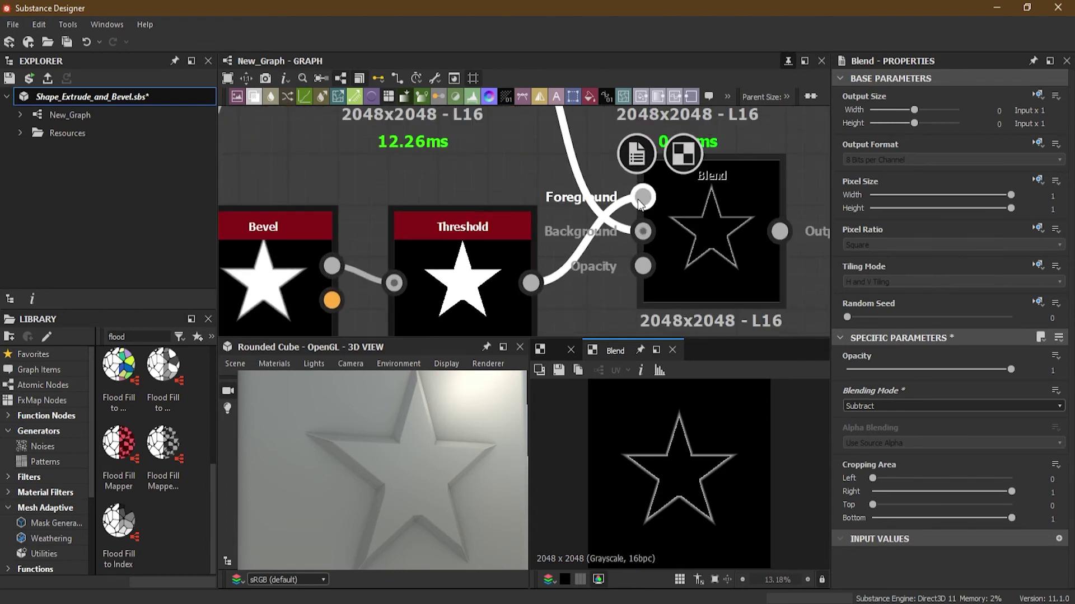
Step: Set the Threshold node's threshold to 0.98 and its mode to Greater or equal
click(453, 230)
drag(970, 385, 1003, 387)
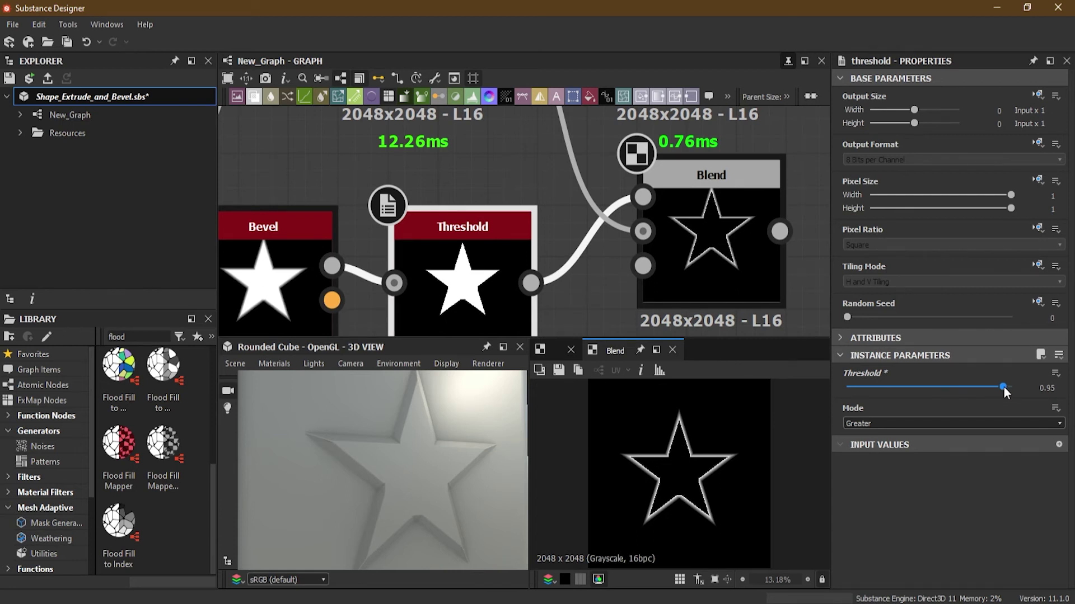
drag(1006, 388, 1008, 387)
click(910, 427)
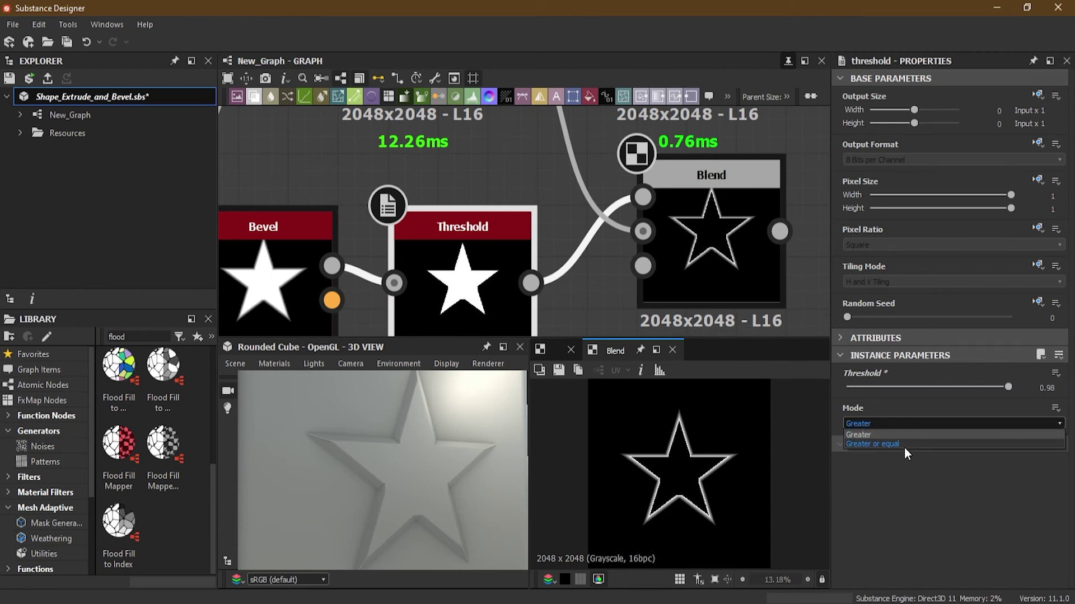
click(901, 442)
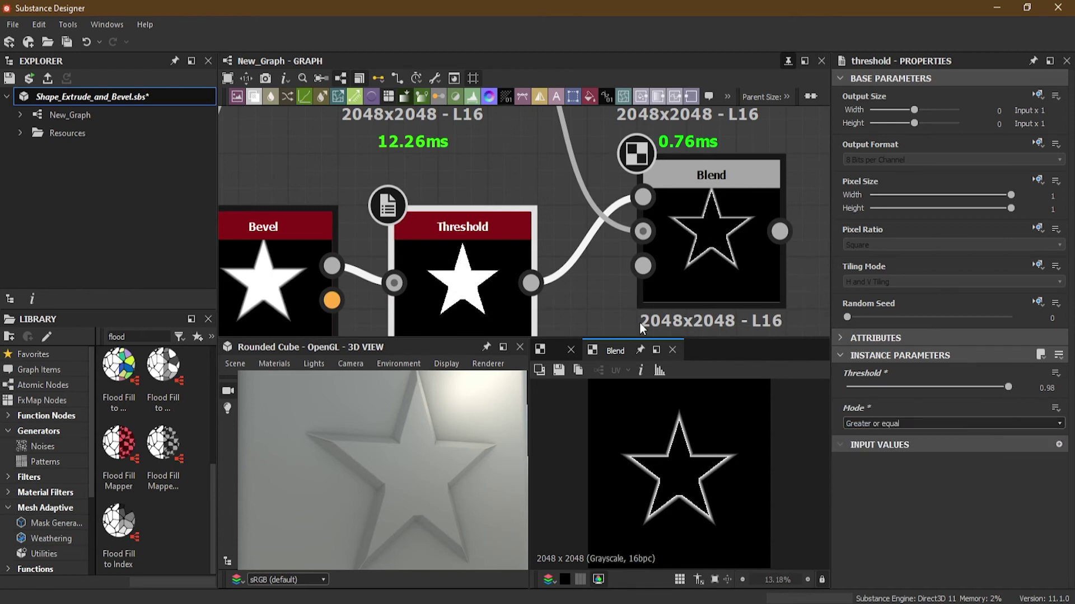
Step: Set the original Bevel's Distance to 0.04
scroll(612, 306, down, 2)
scroll(534, 290, up, 4)
scroll(534, 290, up, 1)
scroll(535, 288, down, 3)
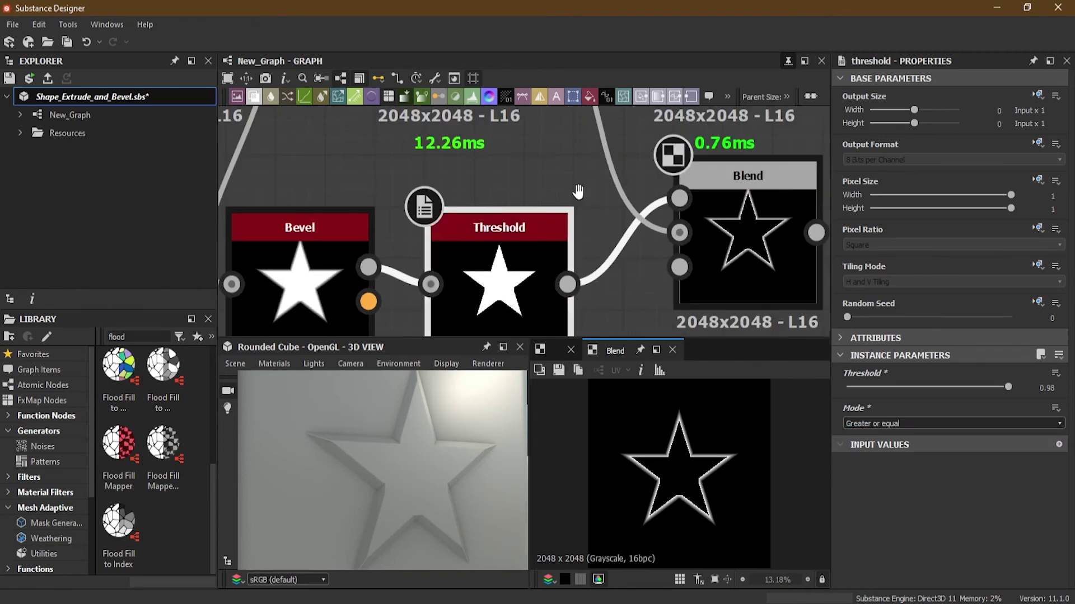
middle_drag(578, 191, 576, 297)
scroll(574, 291, down, 1)
click(482, 173)
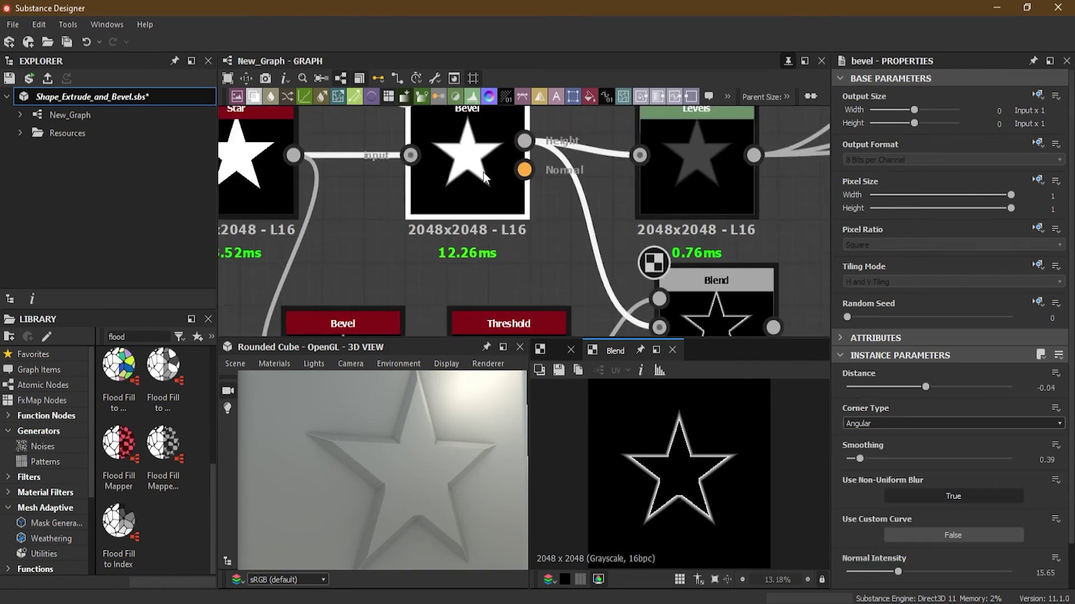
middle_drag(553, 233, 560, 162)
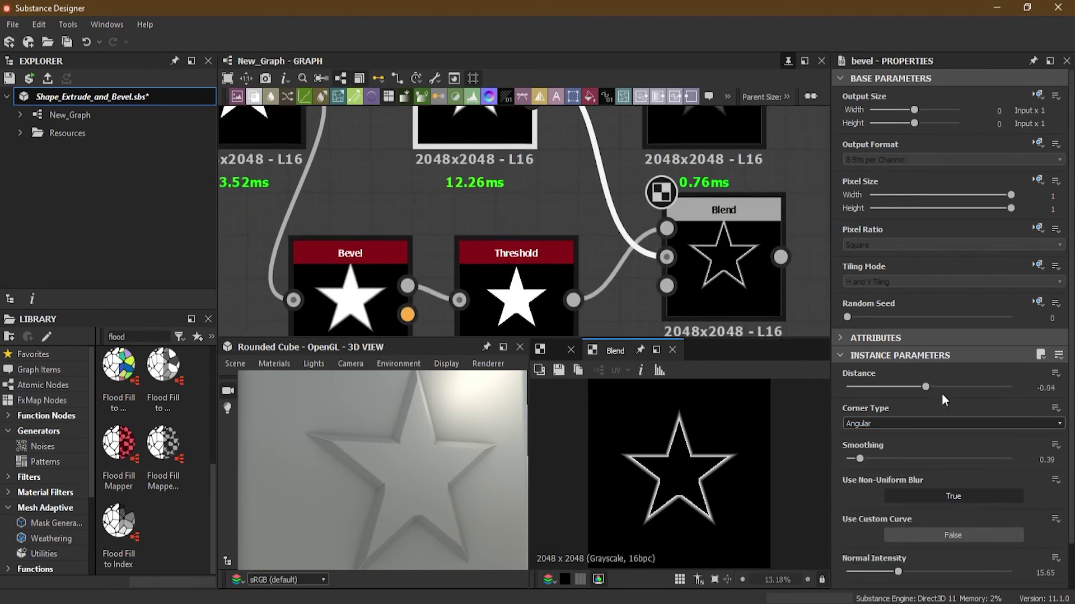
drag(922, 385, 931, 390)
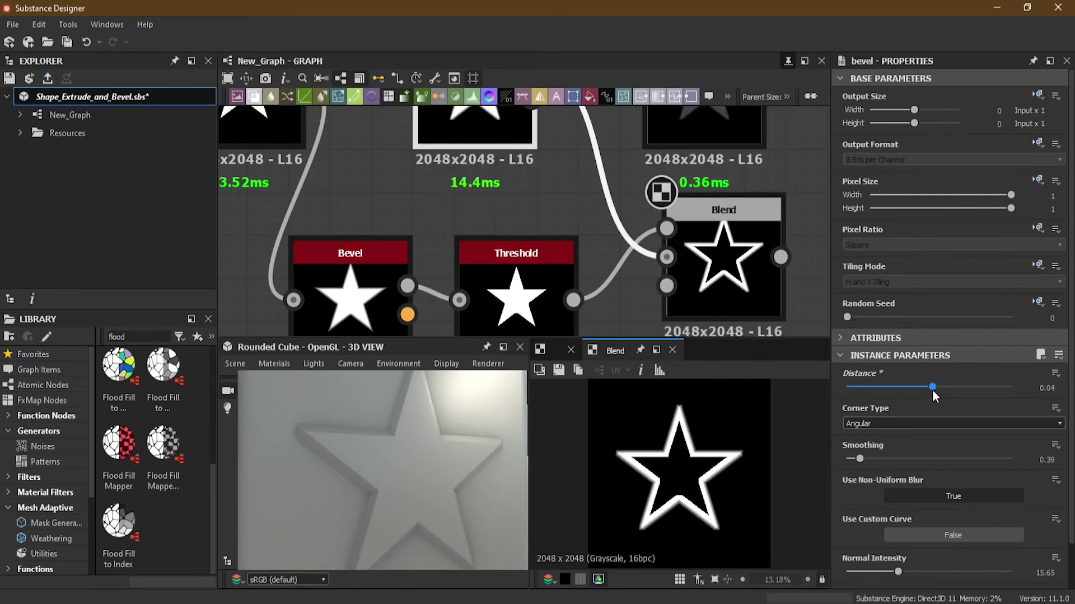
Step: Transfer all outgoing links from the Levels output to the Blend output
scroll(607, 245, down, 3)
middle_drag(775, 243, 658, 256)
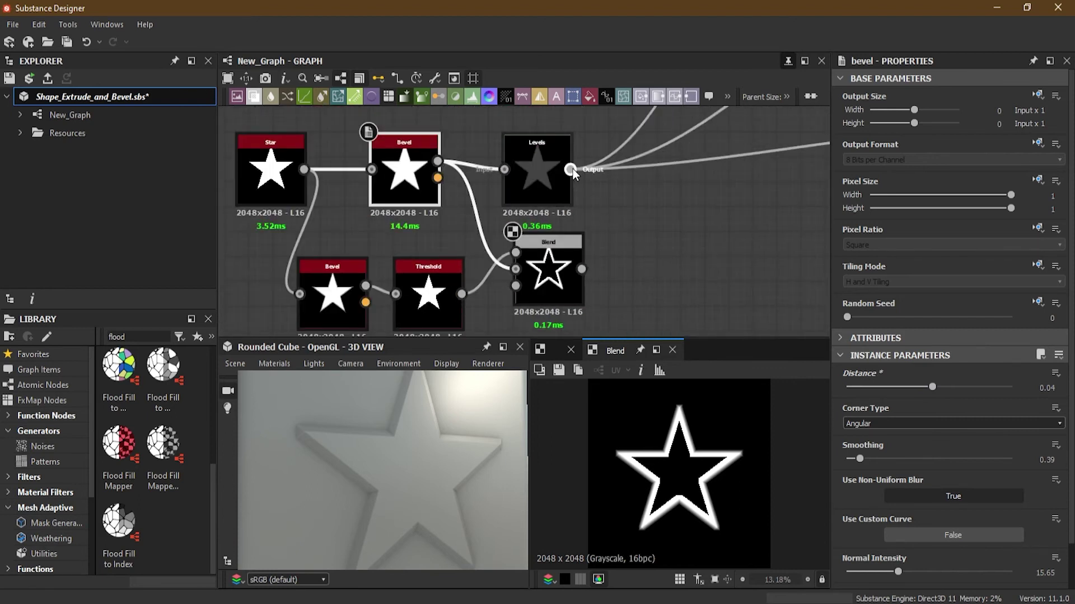
shift+drag(572, 168, 581, 269)
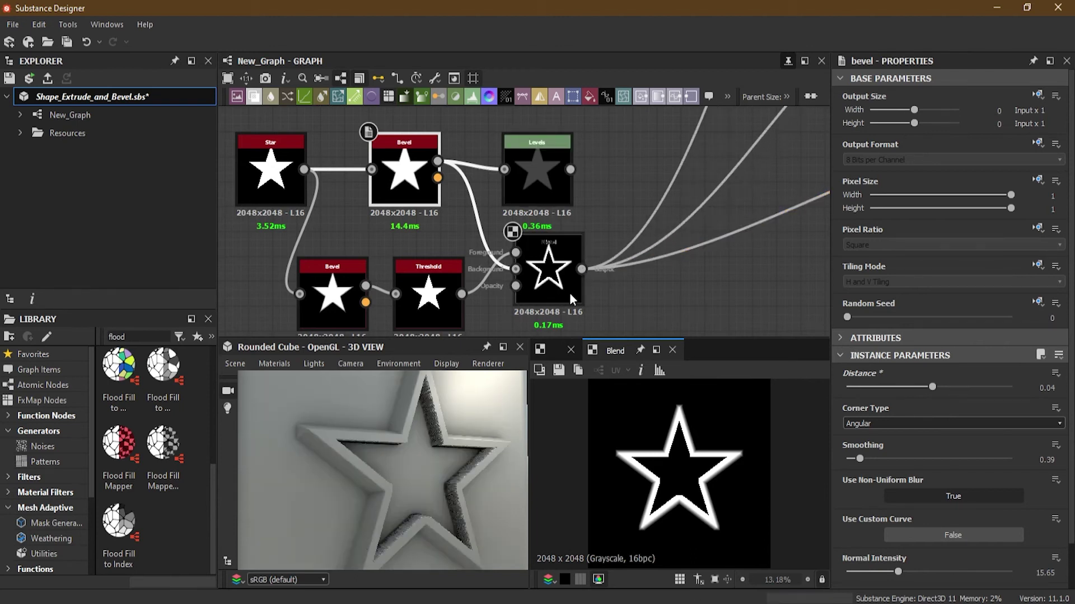
Step: Disconnect Levels from the original Bevel and insert it between the Blend and its outgoing links
double_click(485, 167)
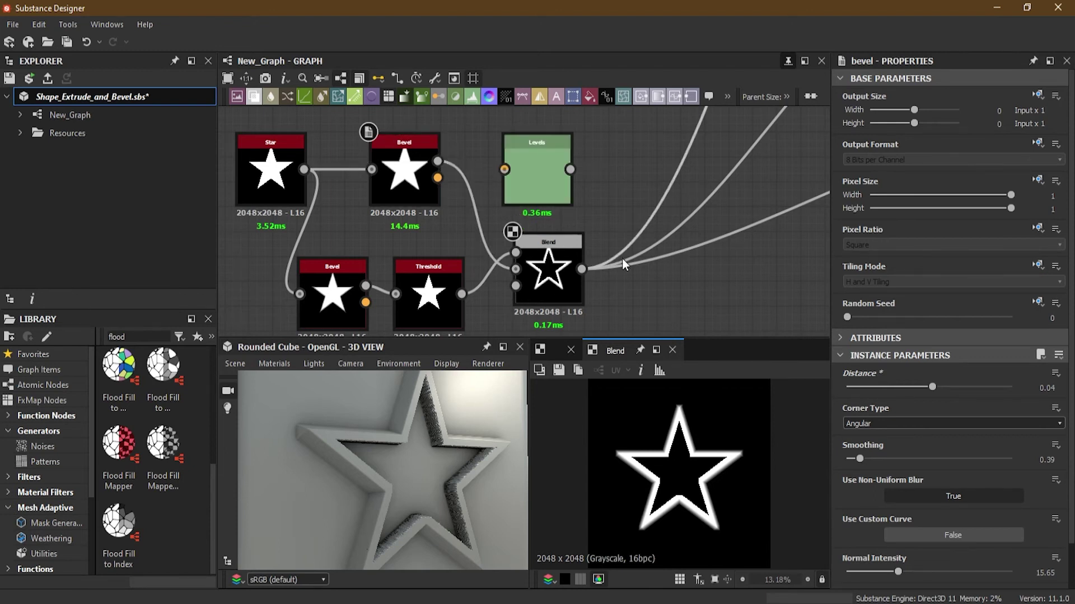
shift+drag(582, 270, 672, 278)
drag(582, 269, 636, 269)
click(646, 277)
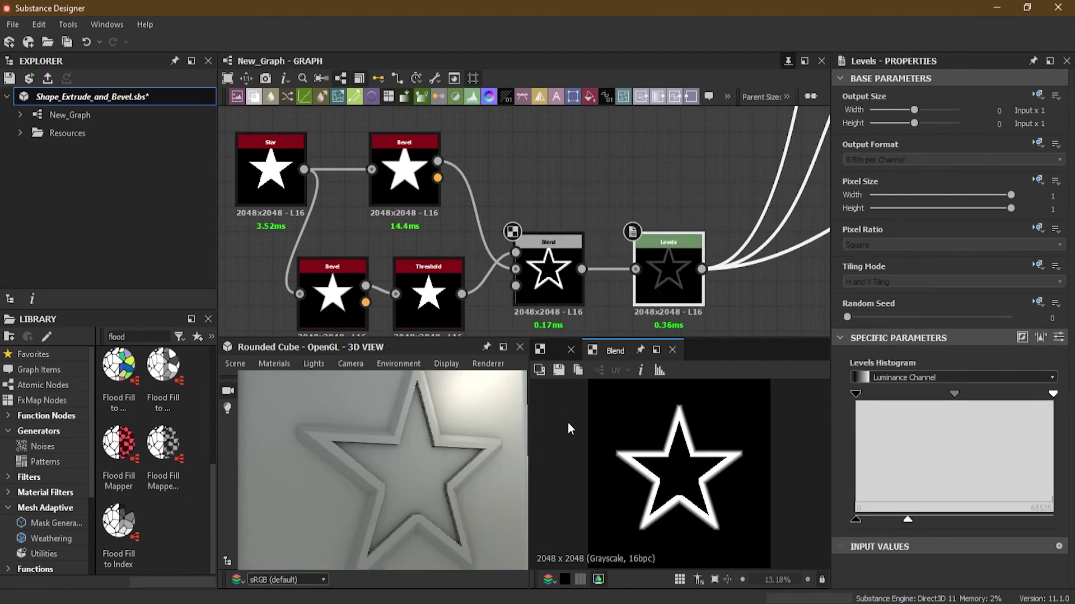
Step: Examine the edges of the star outline up close in the 3D view
drag(408, 485, 406, 475)
middle_drag(406, 475, 411, 445)
scroll(411, 446, up, 4)
drag(410, 446, 403, 463)
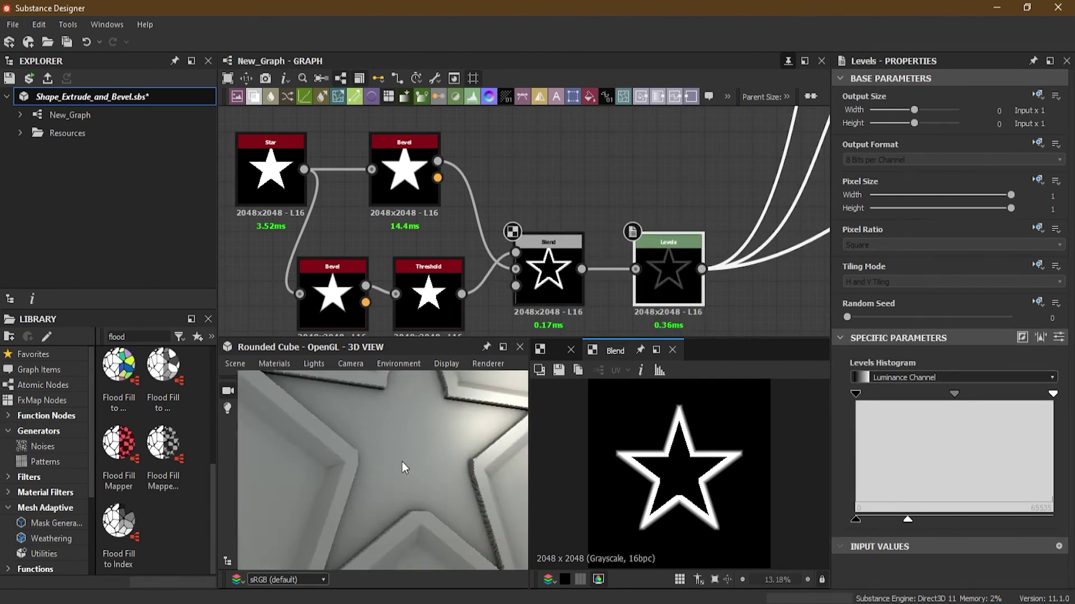
middle_drag(403, 462, 405, 435)
scroll(405, 436, up, 2)
drag(405, 445, 403, 468)
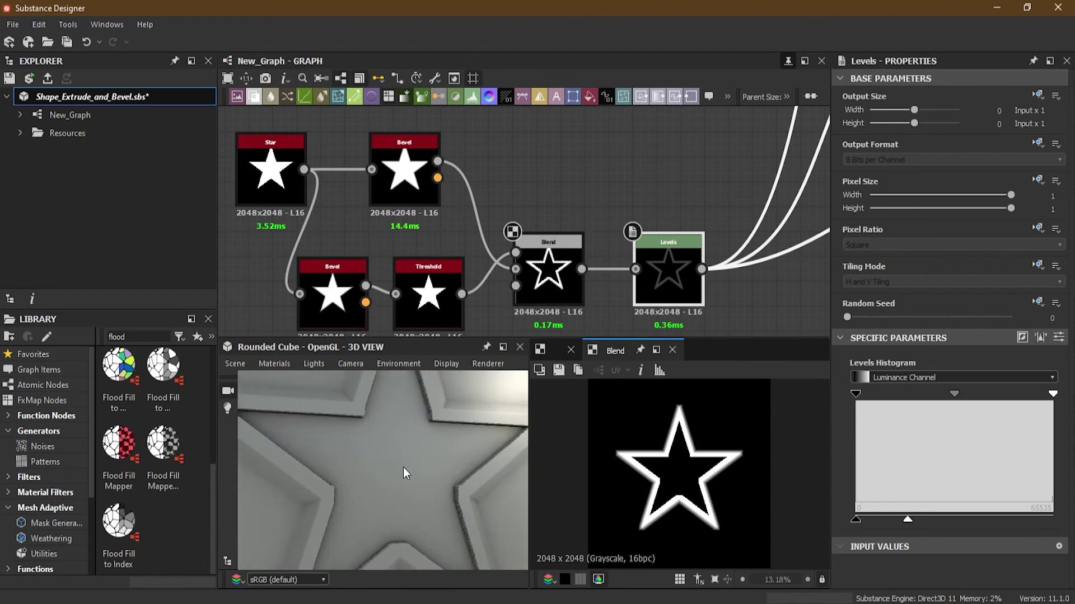
middle_drag(403, 468, 400, 444)
scroll(401, 444, up, 2)
Step: Move Levels farther from the Blend and insert a new Bevel node on the link between them
drag(674, 282, 740, 280)
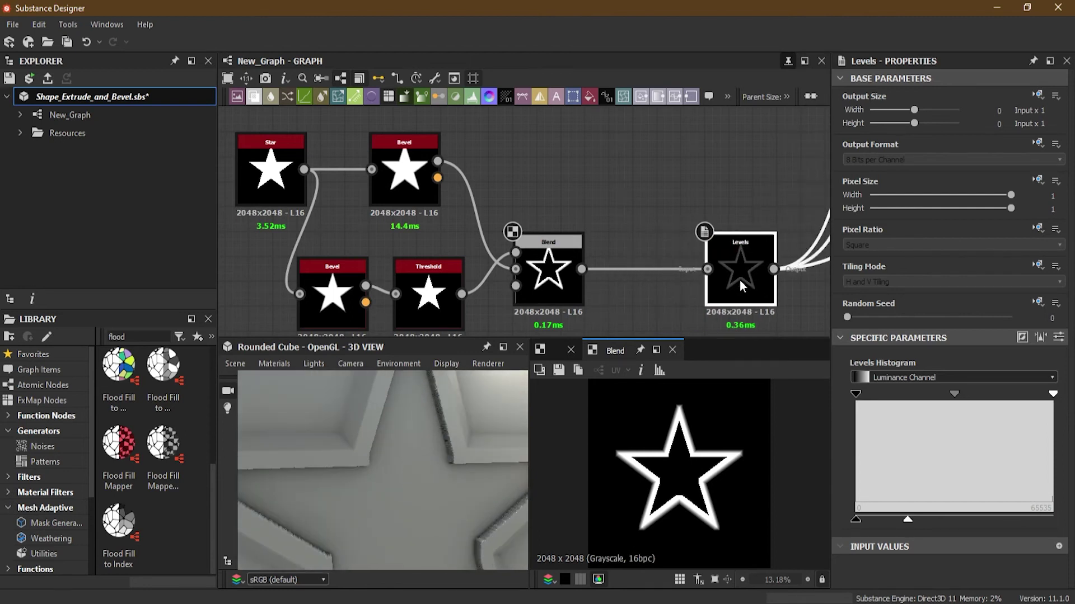
scroll(653, 288, up, 2)
middle_drag(654, 287, 591, 263)
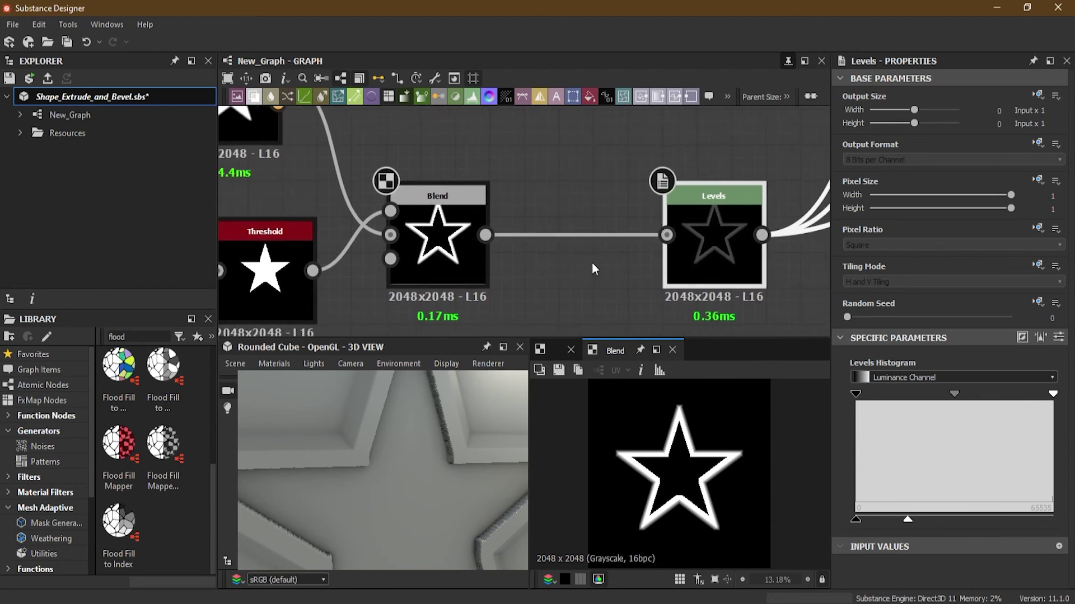
scroll(434, 216, up, 2)
scroll(436, 221, up, 1)
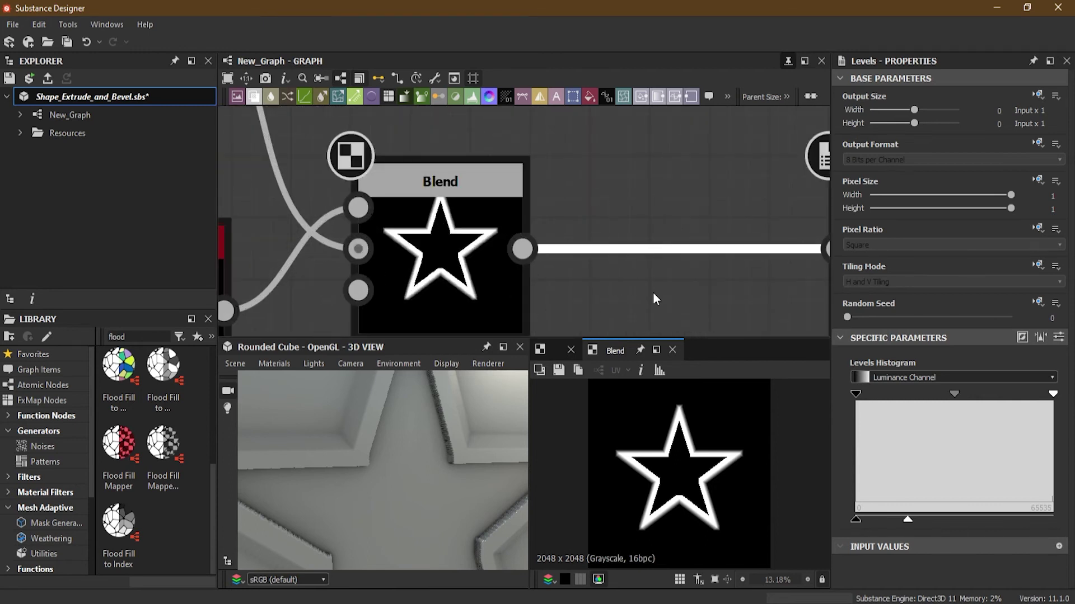
key(space)
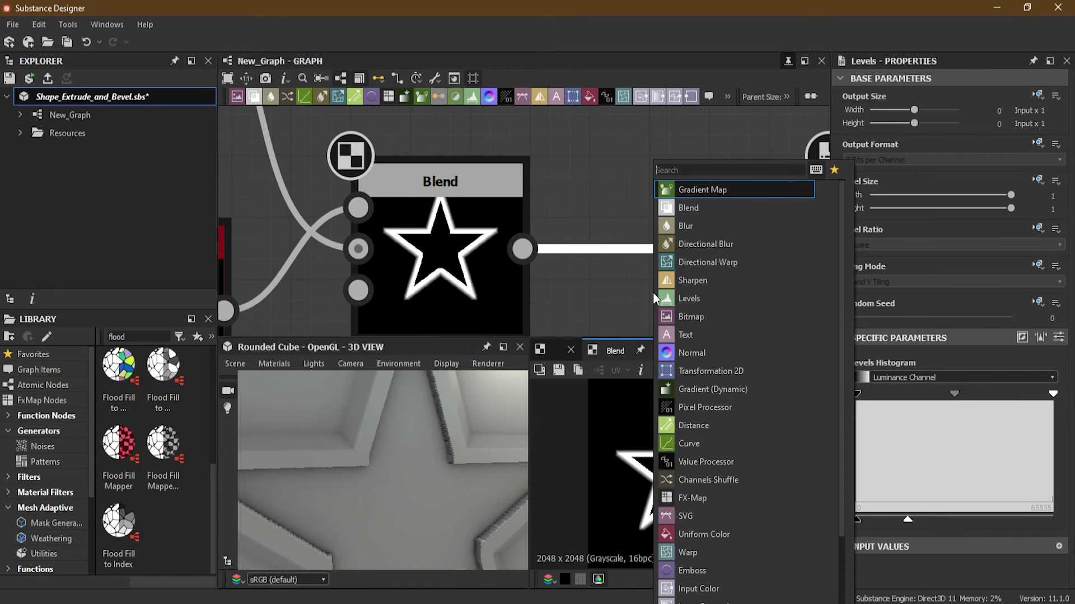
text(be)
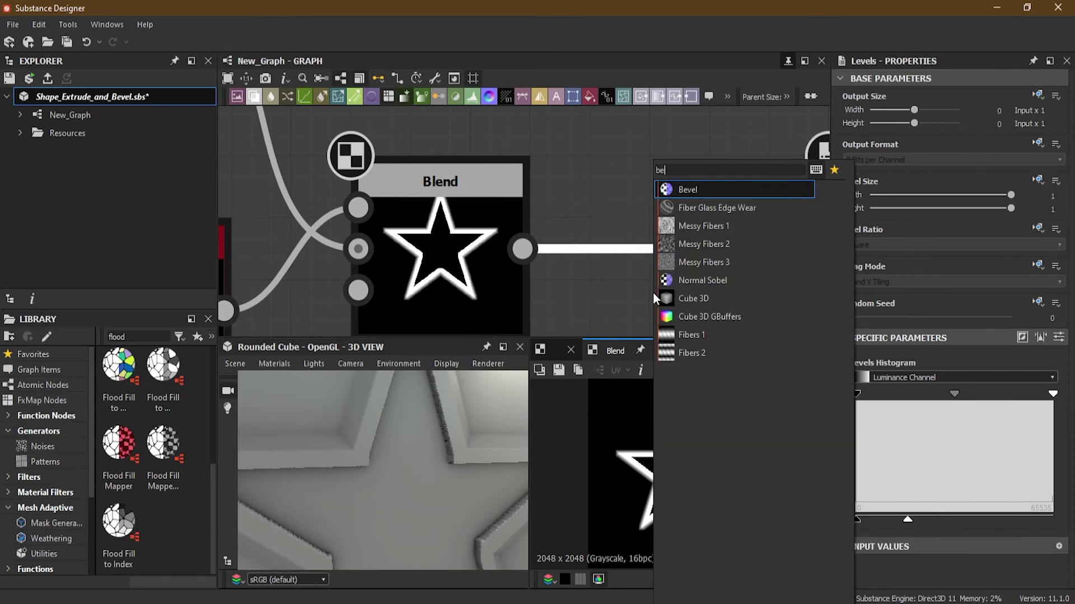
click(733, 192)
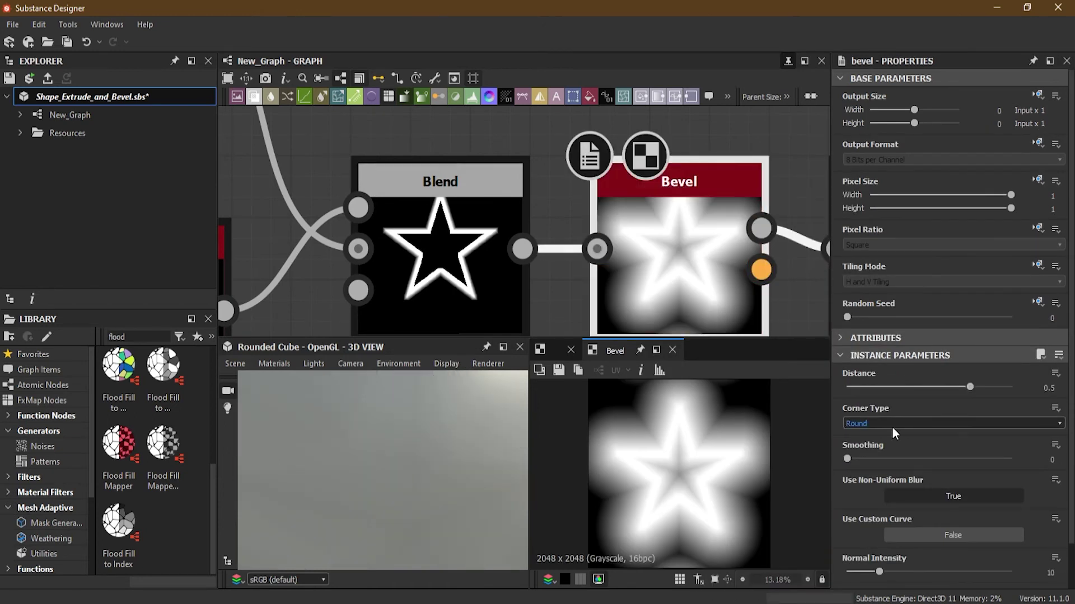
Step: Set the new Bevel's Corner Type to Angular and its Distance to 0.03
click(915, 422)
click(902, 440)
drag(969, 387, 932, 391)
Step: Delete the two Bevel nodes that sit between Star and the Threshold and Blend nodes, keeping Star linked to both
scroll(487, 239, down, 5)
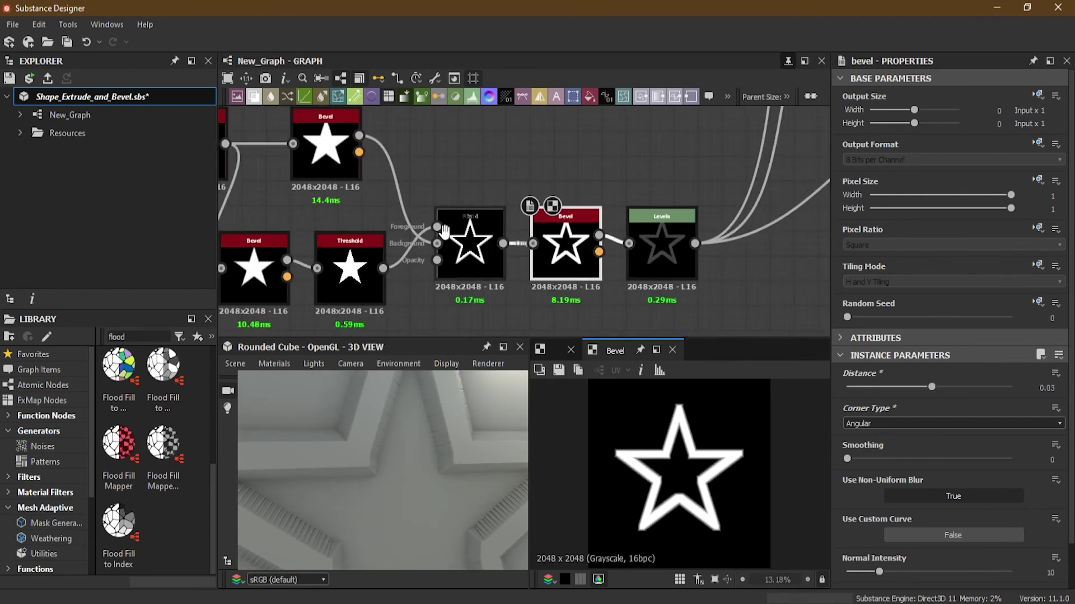
middle_drag(440, 229, 573, 256)
scroll(531, 254, up, 1)
middle_drag(469, 255, 521, 246)
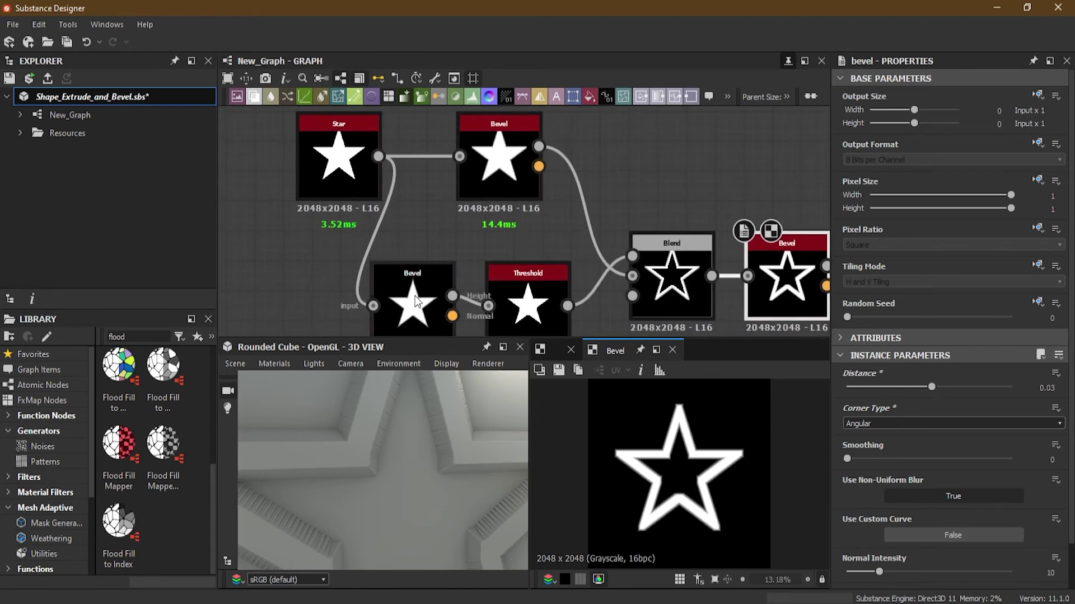
click(426, 305)
key(BackSpace)
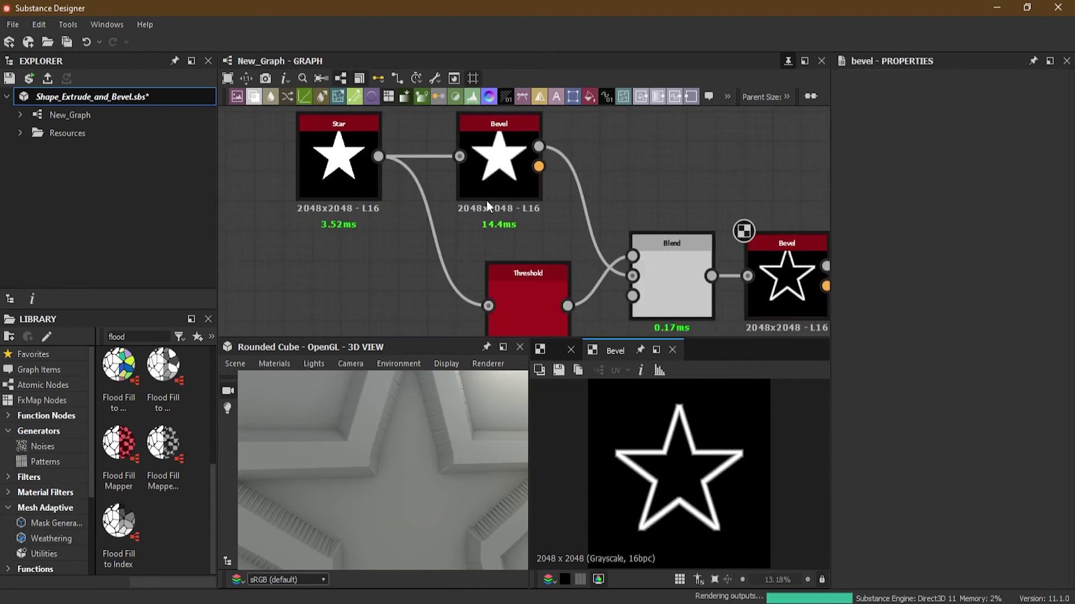
click(493, 178)
key(BackSpace)
click(352, 197)
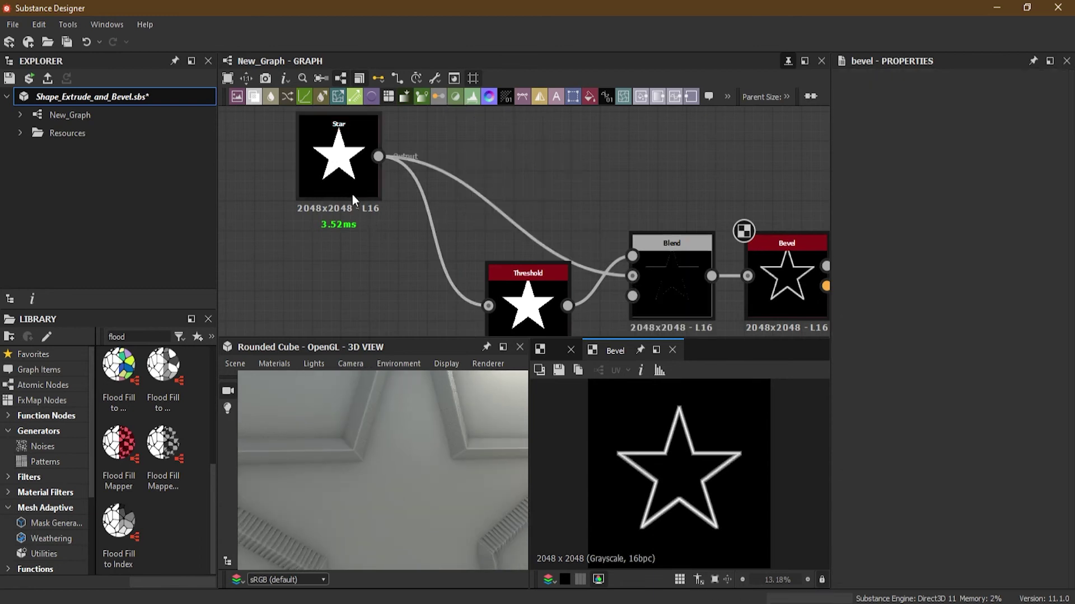
drag(348, 195, 396, 211)
Step: Try a Distance of 0.02 on the Bevel after the Blend and return it to 0.03
middle_drag(690, 257, 432, 208)
scroll(642, 228, up, 2)
click(495, 246)
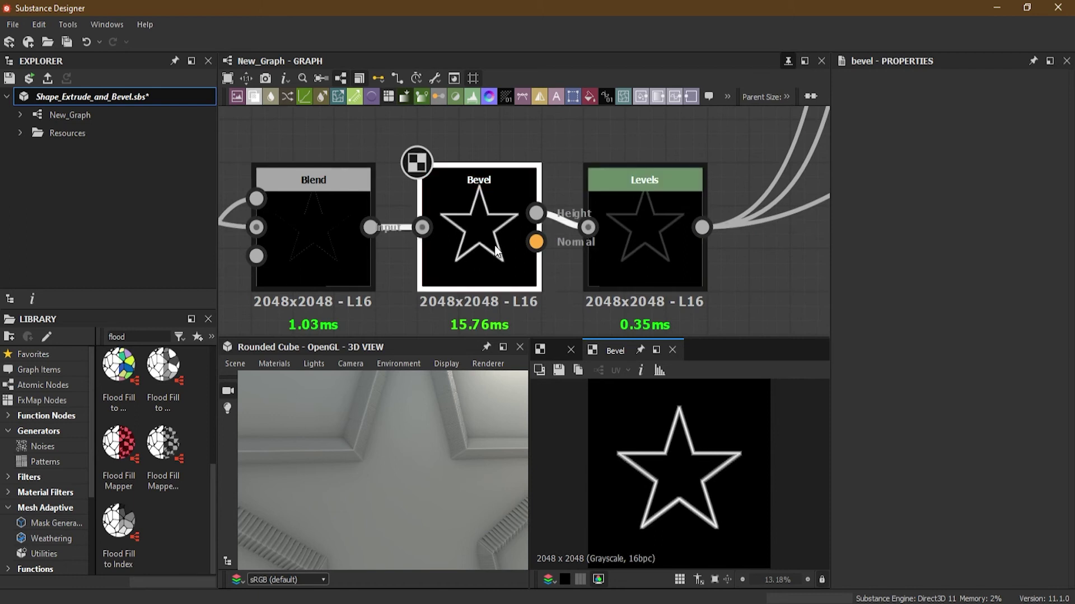
mouse_move(932, 387)
mouse_down()
mouse_move(946, 389)
mouse_move(933, 389)
mouse_up()
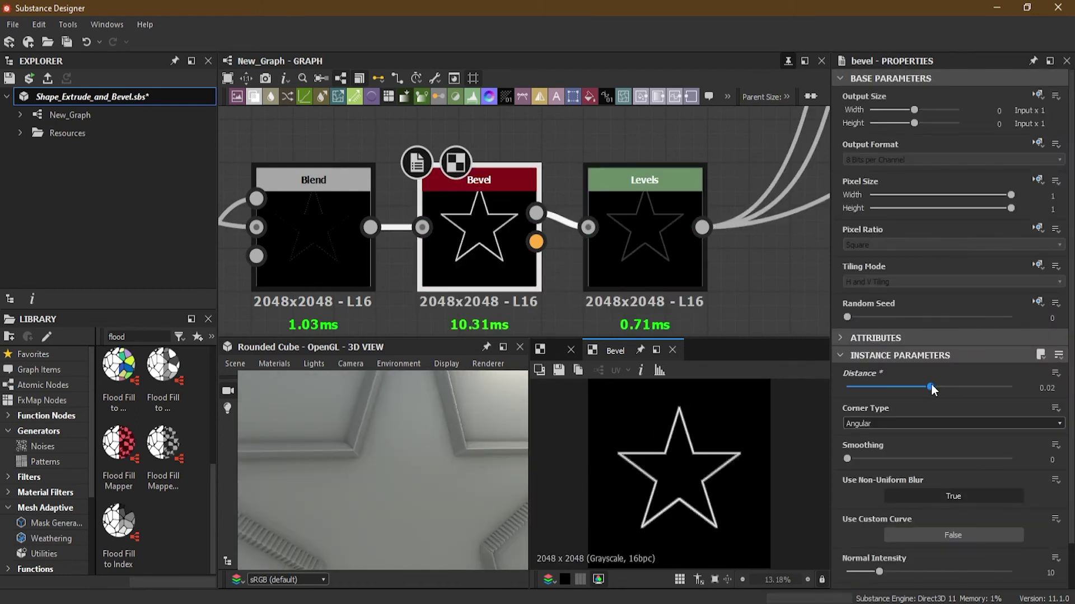
drag(933, 387, 932, 388)
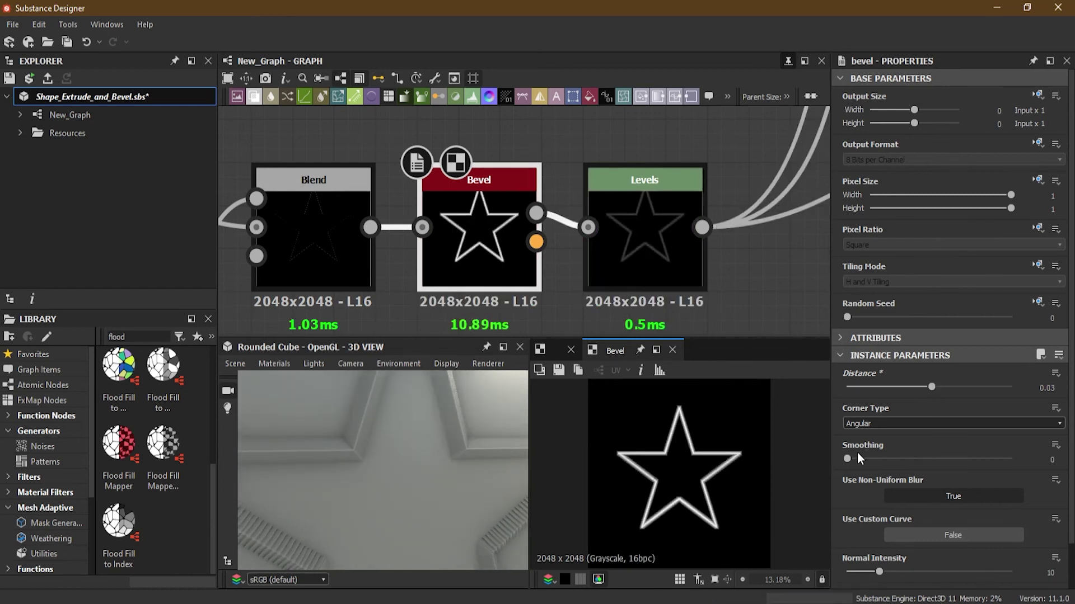
Step: Raise the Smoothing of the outline's Bevel to 0.69 and check the softened star on the 3D cube
drag(849, 461, 871, 463)
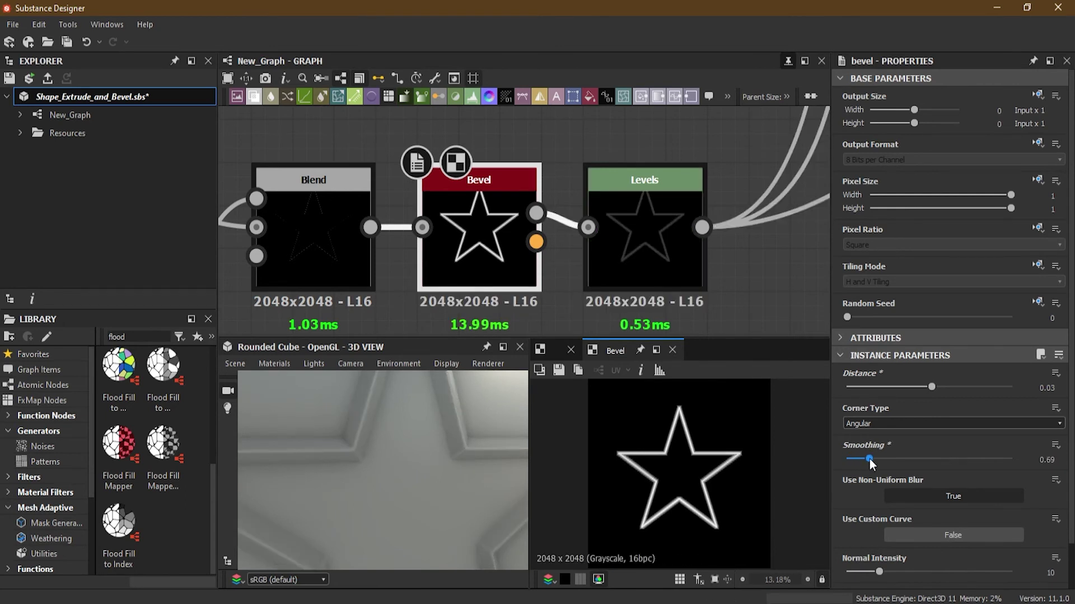
scroll(406, 442, down, 3)
mouse_move(406, 443)
mouse_down()
mouse_move(419, 462)
mouse_move(409, 437)
mouse_up()
scroll(410, 437, down, 3)
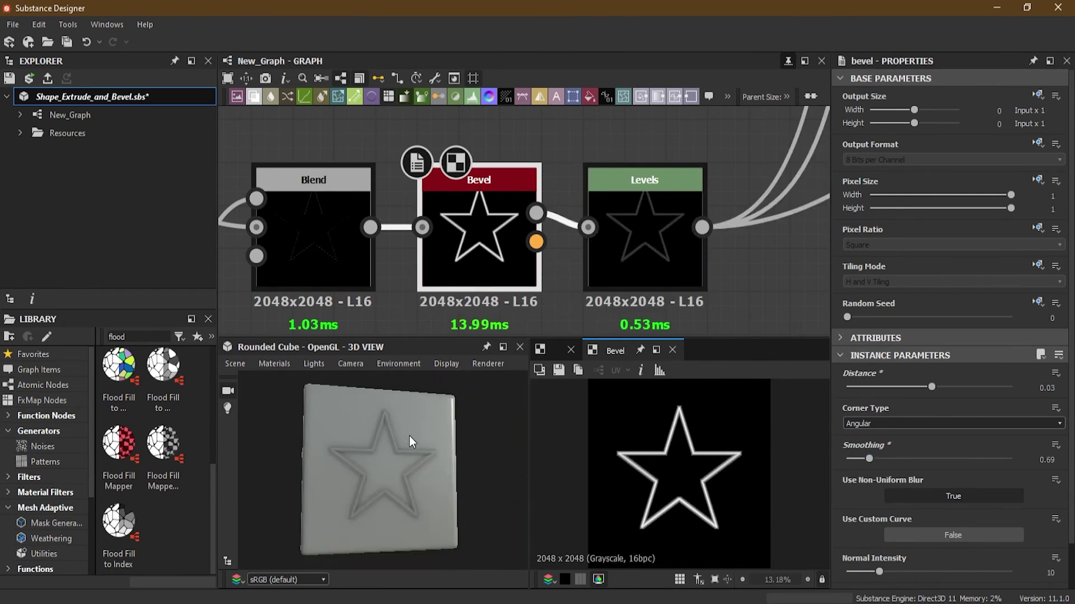
scroll(493, 314, down, 3)
Step: Add a new Blend node in the empty graph space beyond the Levels node
middle_drag(497, 316, 525, 255)
middle_drag(598, 245, 567, 273)
key(space)
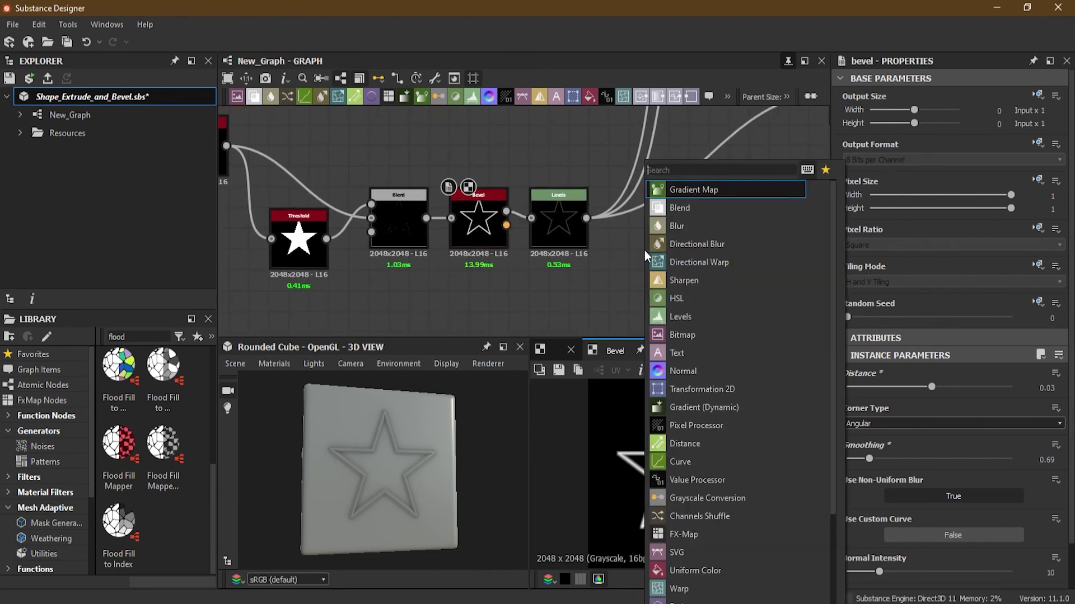
click(684, 211)
drag(642, 259, 678, 261)
scroll(601, 227, up, 1)
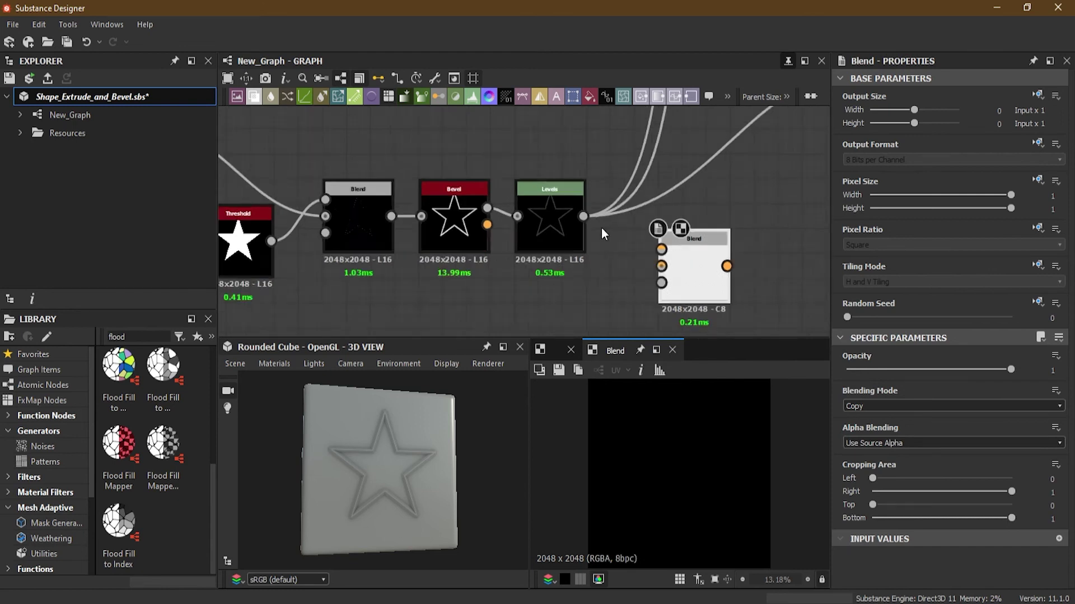
Step: Connect Levels to the new Blend's Foreground input and Threshold to its Background input
drag(583, 216, 662, 251)
scroll(596, 280, down, 1)
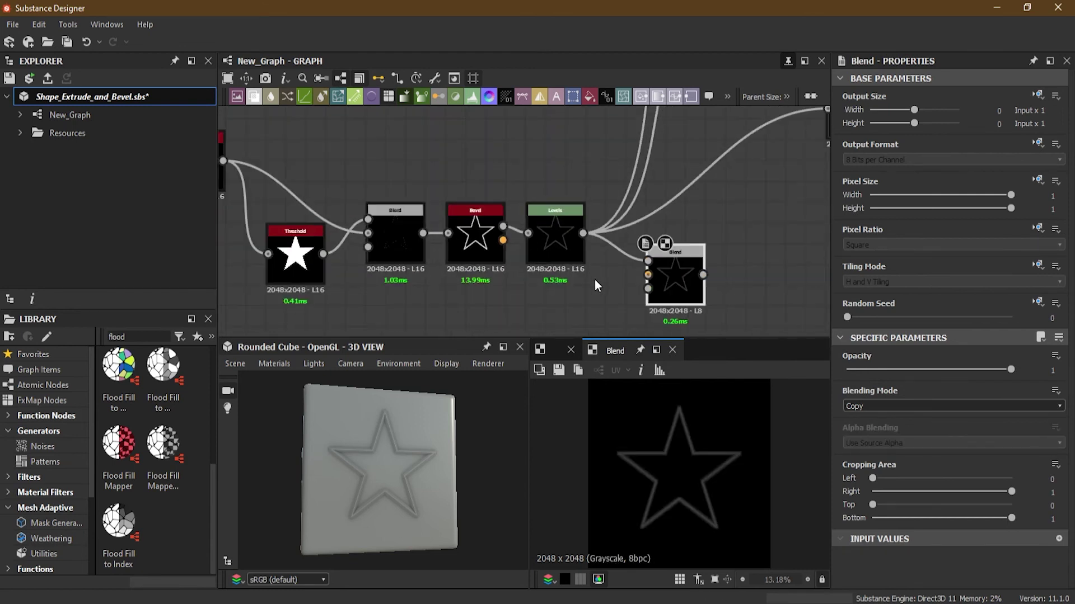
drag(322, 257, 646, 274)
middle_drag(734, 283, 537, 280)
scroll(536, 279, up, 2)
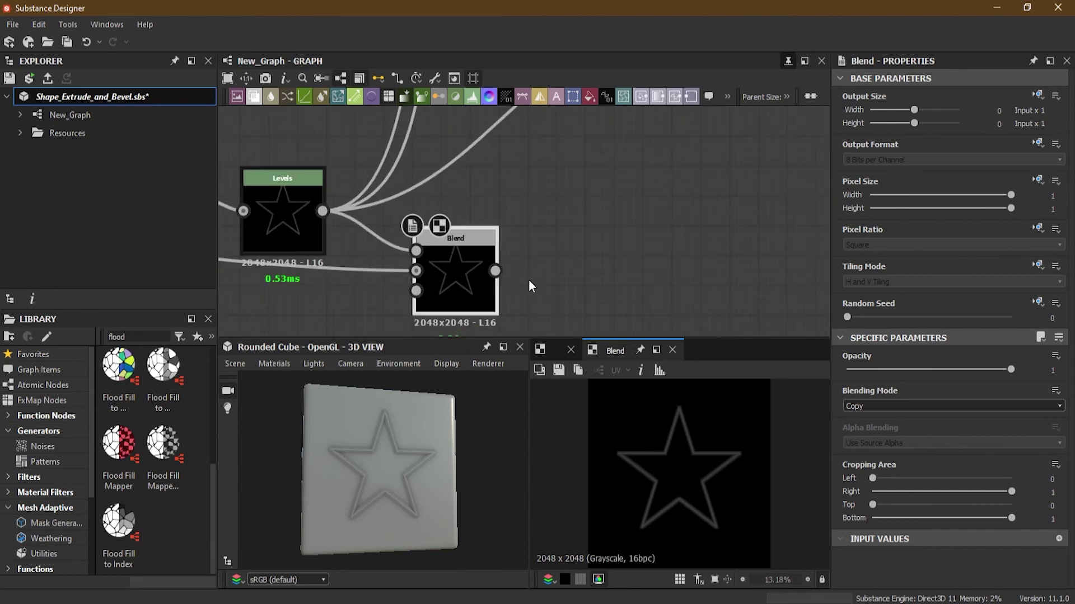
Step: Lower the Threshold and new Blend nodes in the graph and transfer the Levels node's downstream output links to the Blend
middle_drag(450, 287, 778, 254)
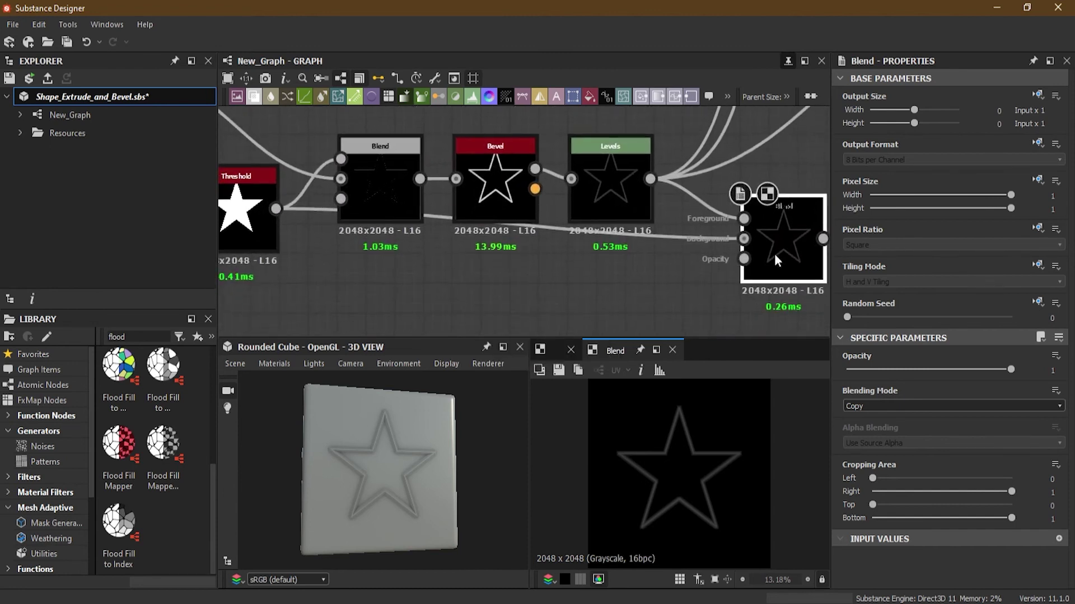
drag(264, 237, 259, 293)
drag(777, 247, 806, 277)
middle_drag(710, 232, 520, 260)
shift+drag(459, 208, 667, 297)
middle_drag(634, 305, 640, 268)
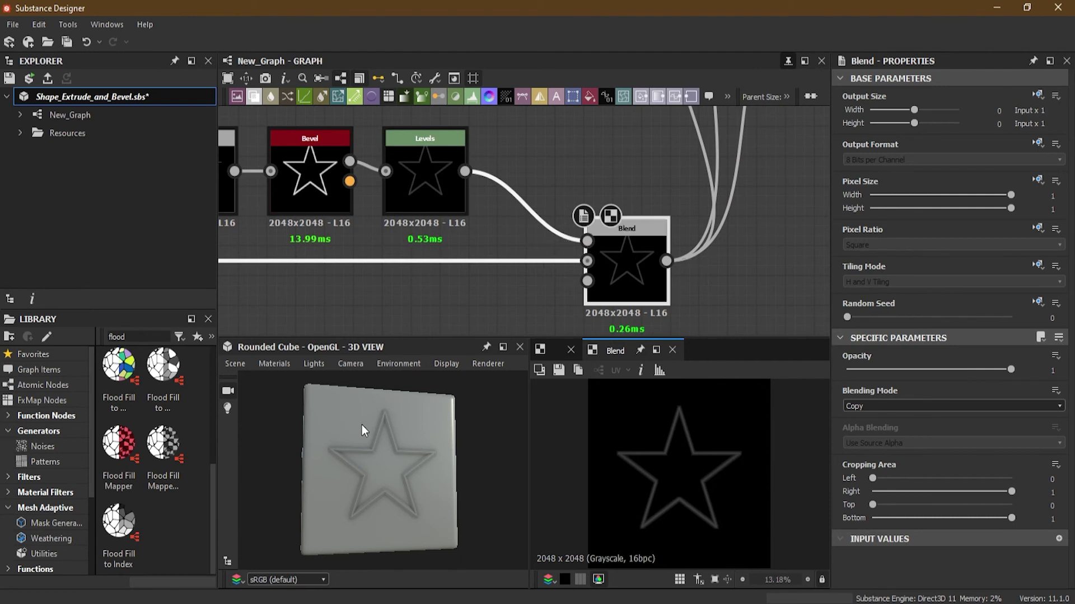
Step: Set the new Blend's Blending Mode to Add (Linear Dodge)
scroll(361, 425, up, 5)
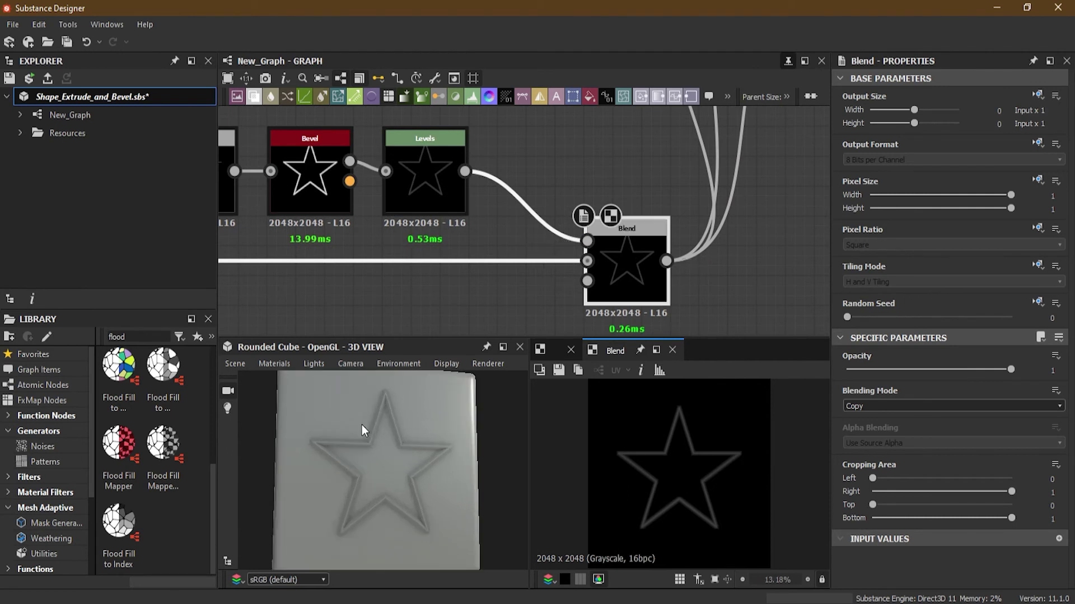
click(907, 405)
click(898, 426)
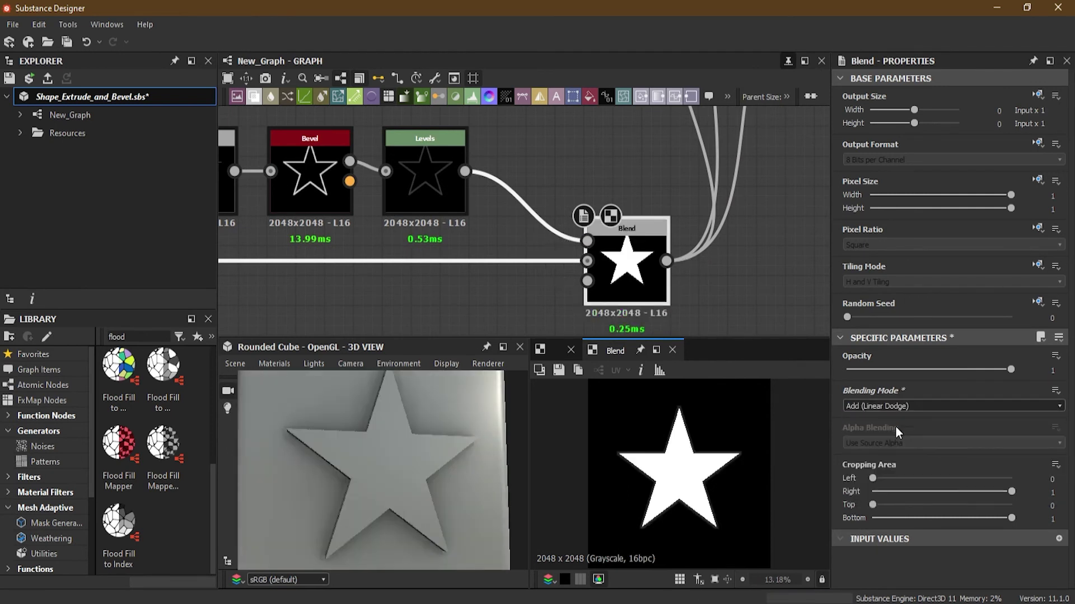
Step: Try inserting a second Threshold node on the link between the first Threshold and the new Blend's Background
middle_drag(379, 316, 556, 267)
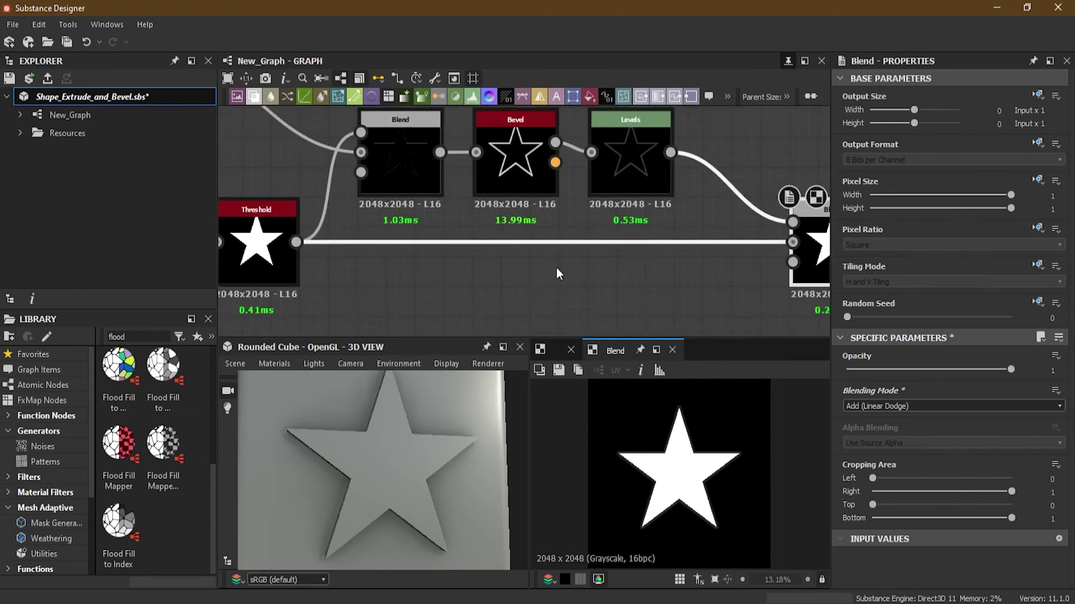
click(272, 256)
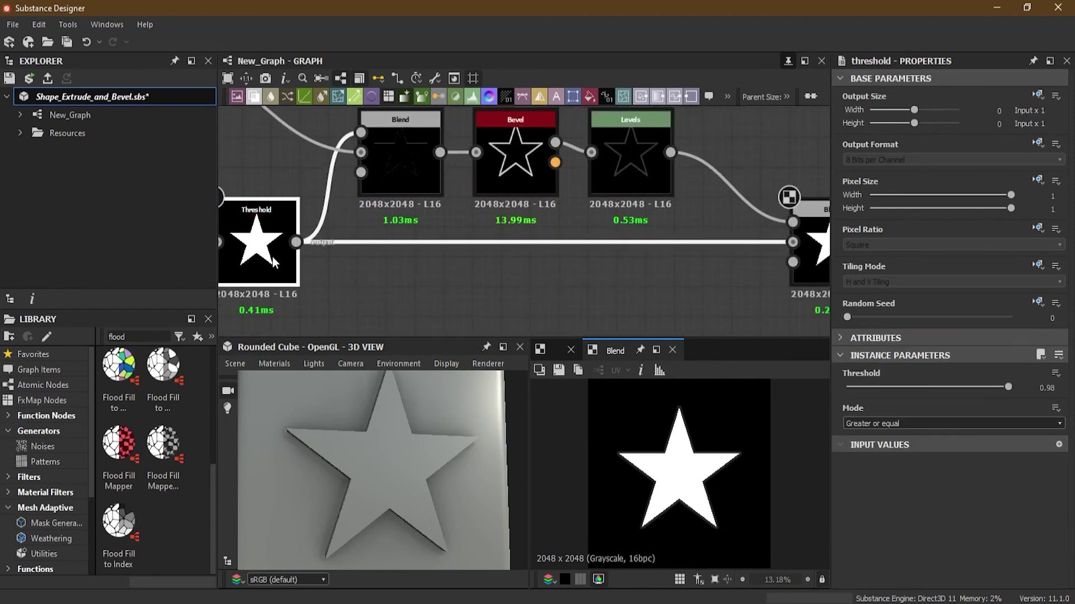
middle_drag(340, 254, 404, 261)
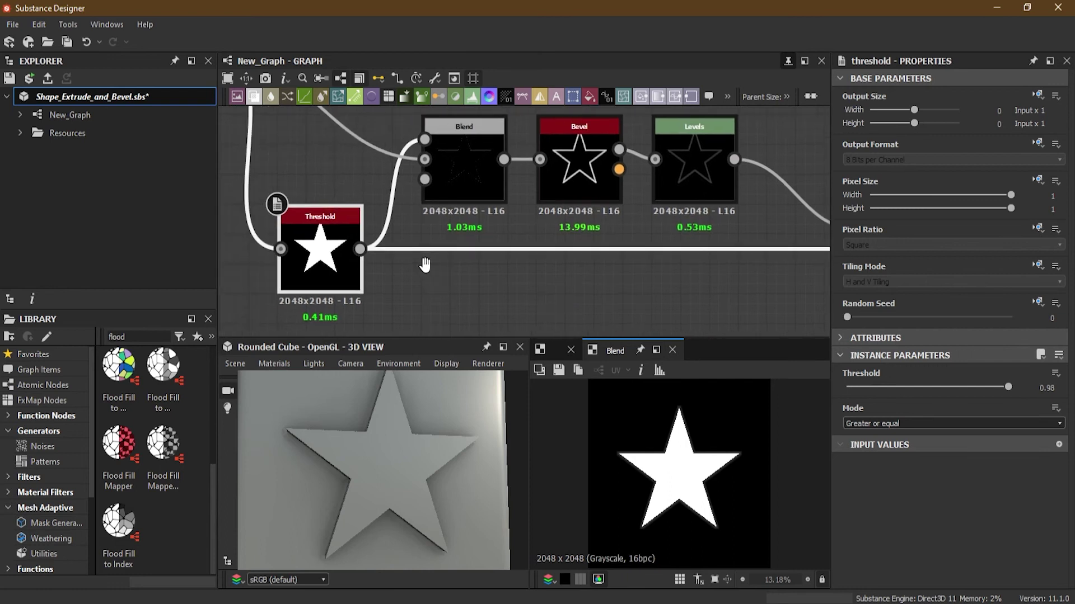
middle_drag(616, 275, 503, 280)
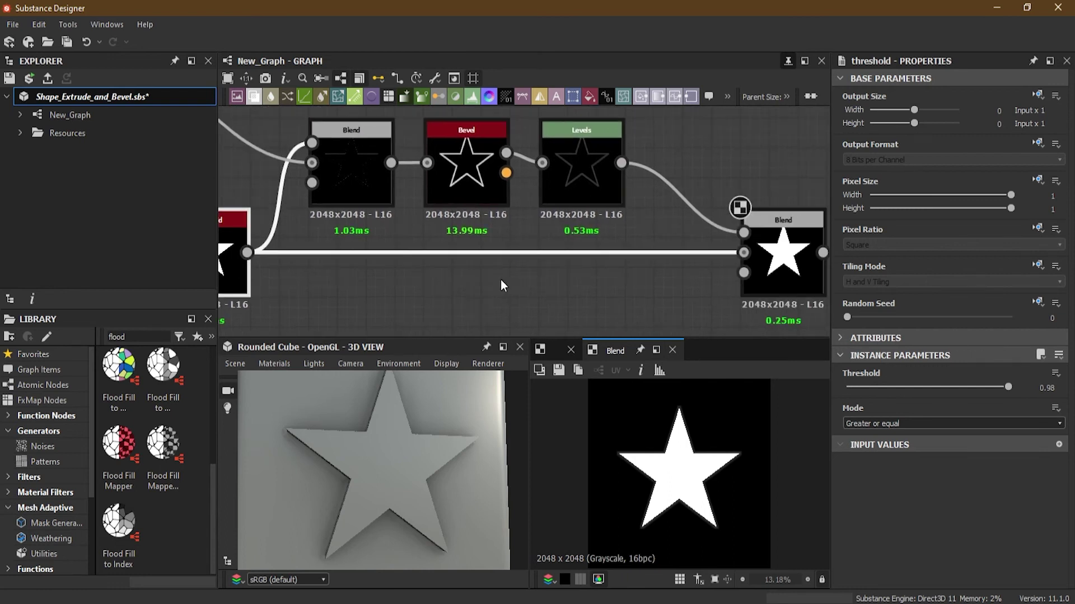
click(495, 251)
key(space)
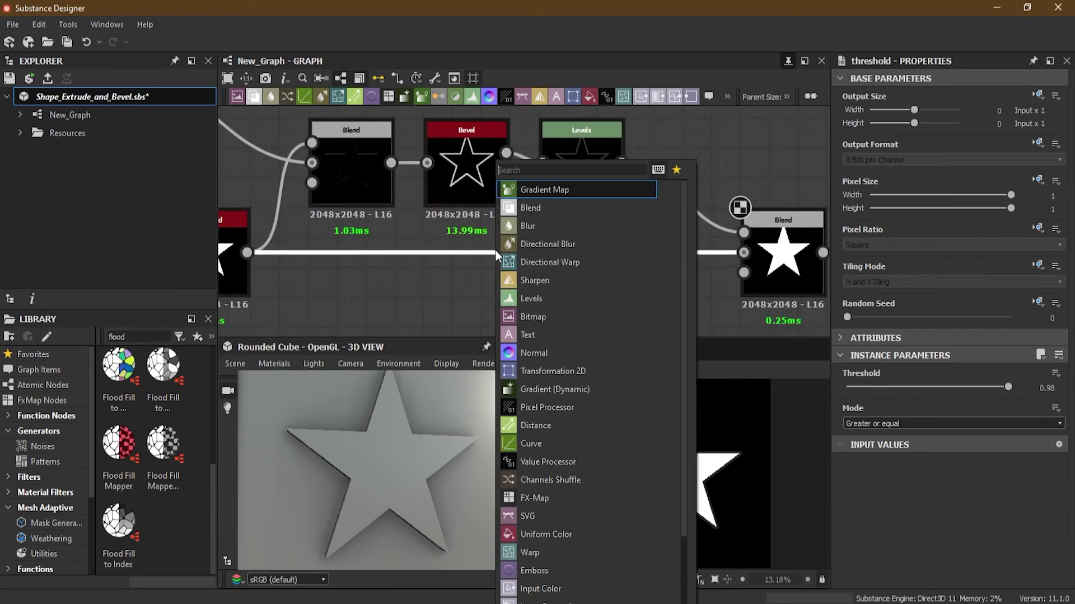
text(t)
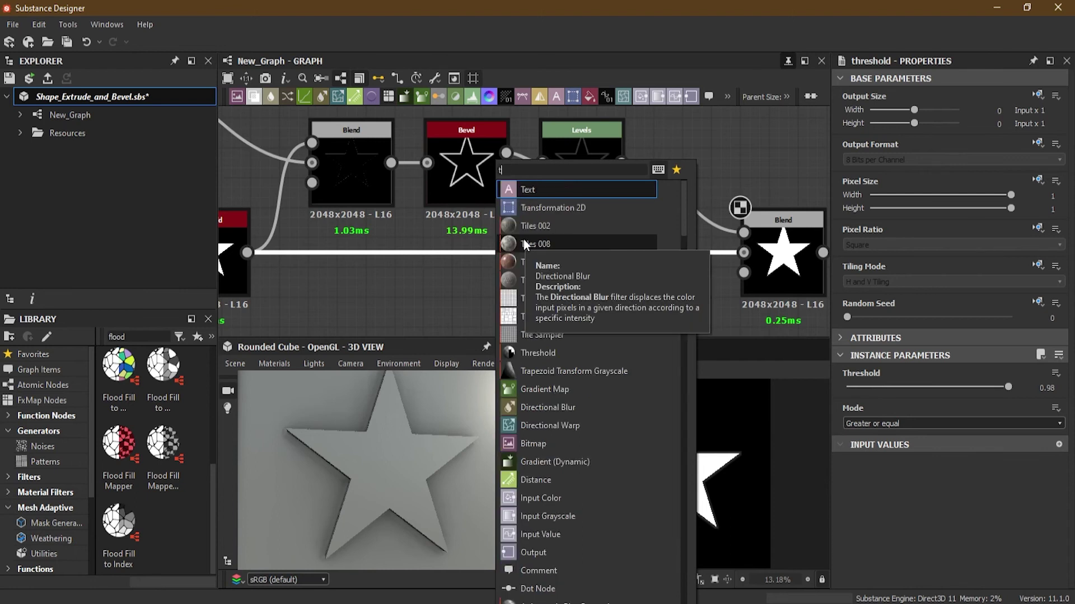
text(hreshold)
click(562, 190)
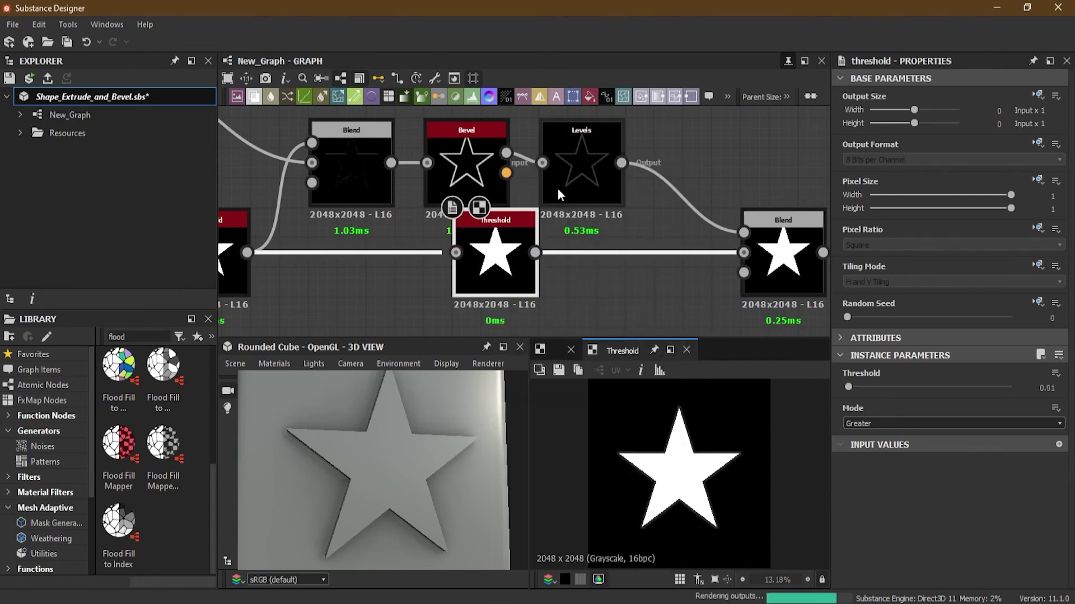
drag(495, 254, 482, 313)
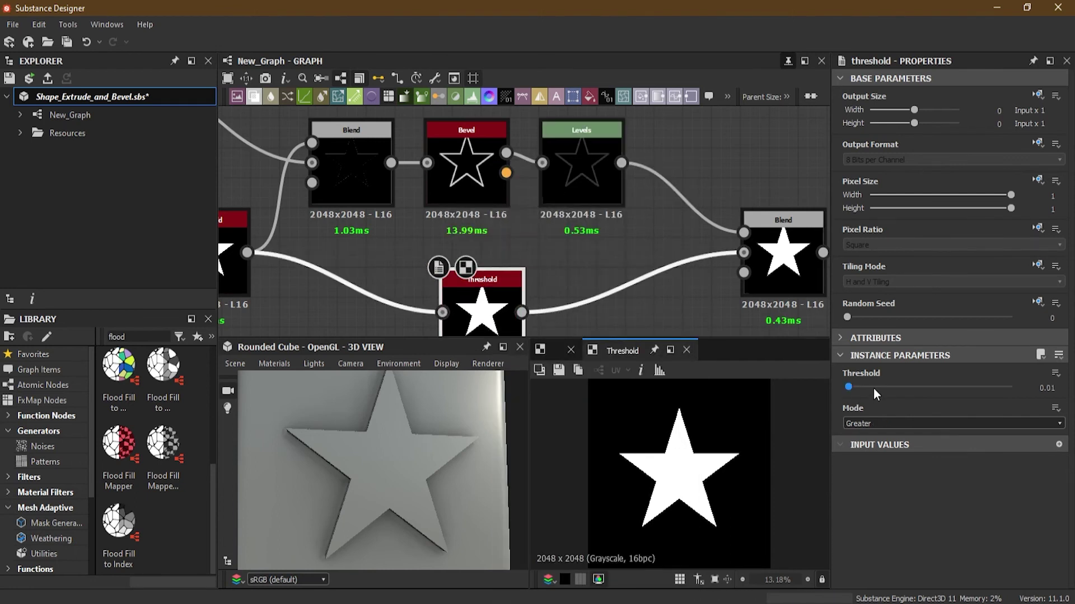
Step: Try a value of 0.52 on the second Threshold, then delete that node while keeping its link
drag(850, 386, 933, 385)
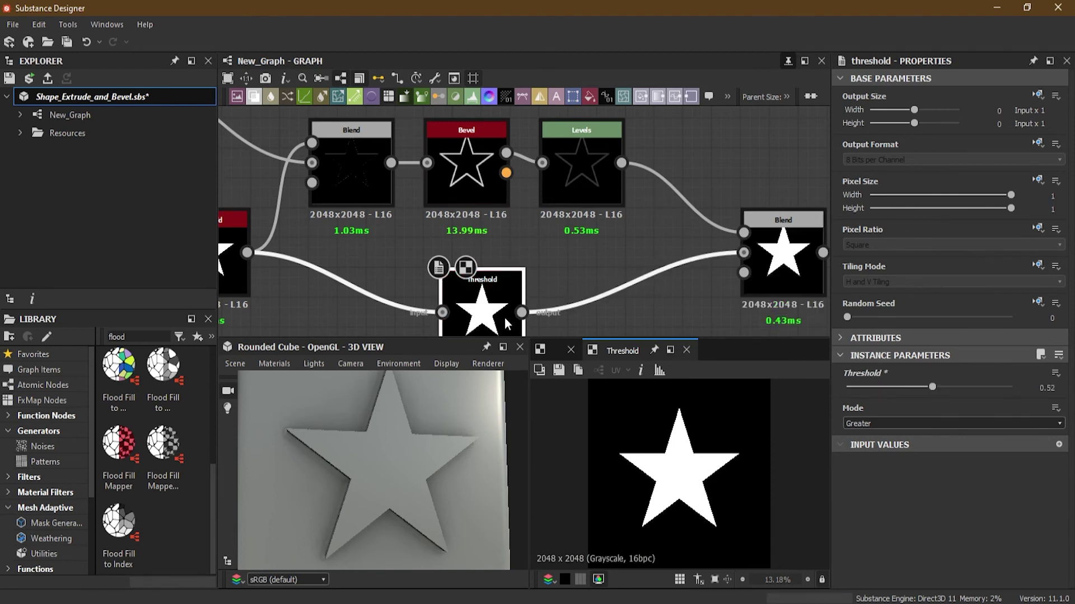
drag(850, 385, 931, 385)
key(BackSpace)
Step: Insert a Transformation 2D node on the link from Threshold to the new Blend and place it below the outline nodes
click(488, 251)
key(space)
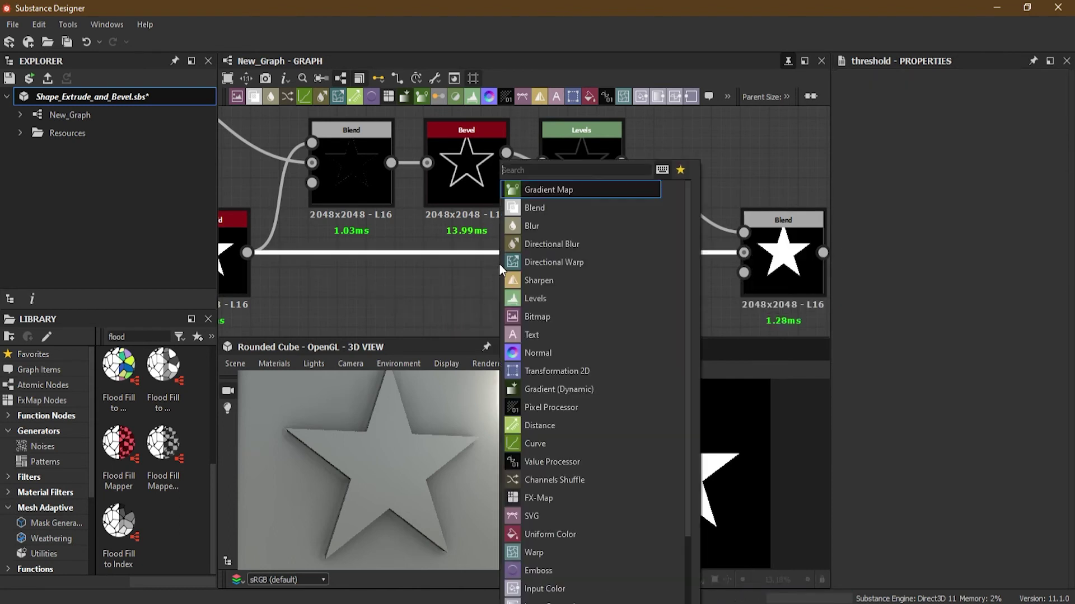
click(615, 372)
drag(499, 274, 500, 315)
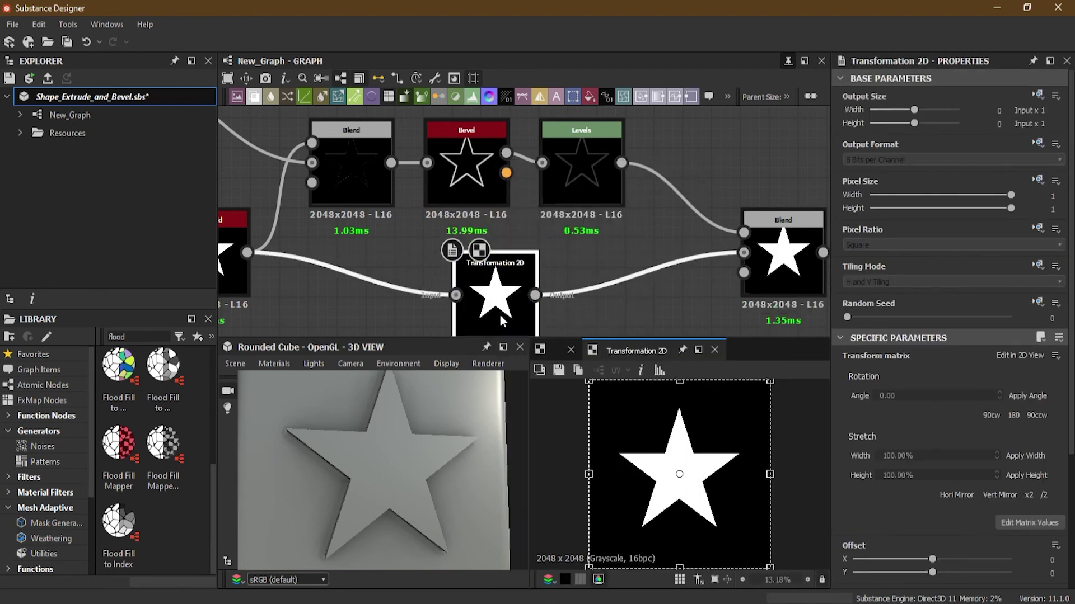
middle_drag(669, 294, 576, 266)
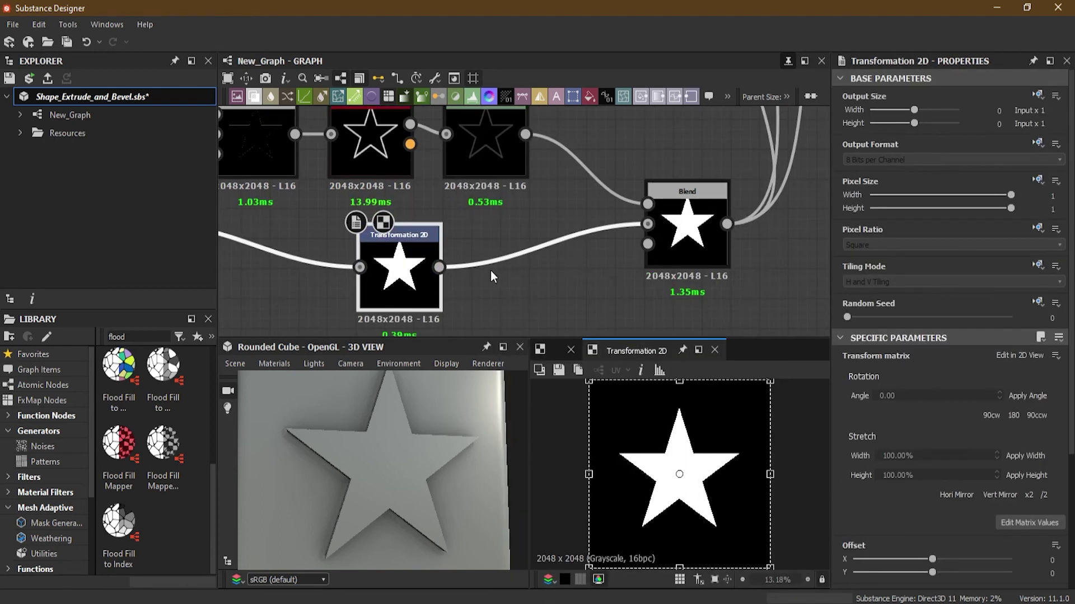
scroll(491, 272, up, 1)
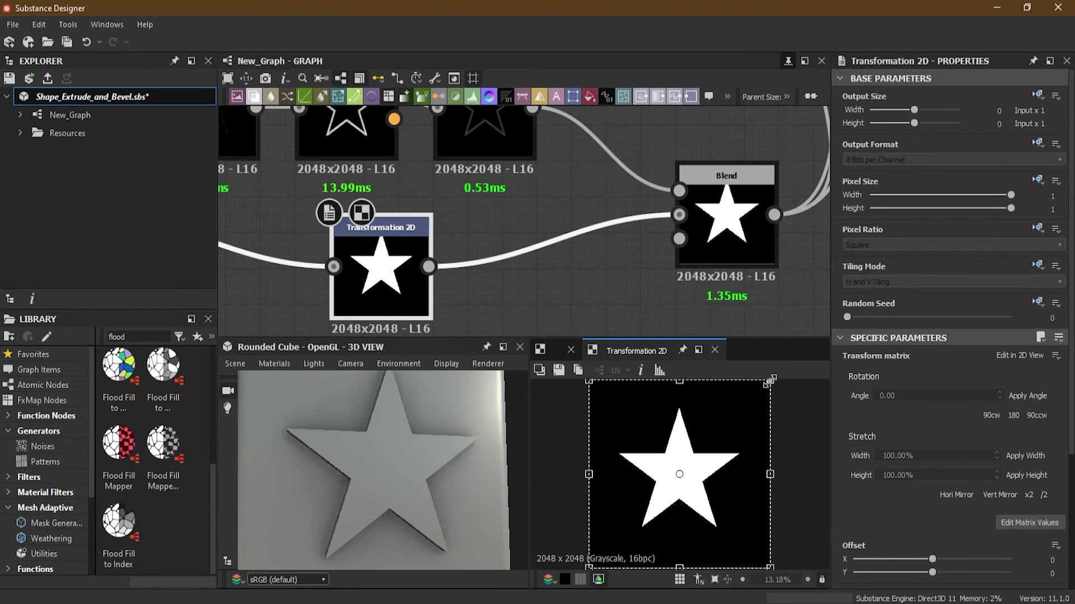
Step: Shrink the solid star evenly about its center with Transformation 2D so it fits inside the outline, checking the Blend and 3D previews
drag(770, 381, 761, 390)
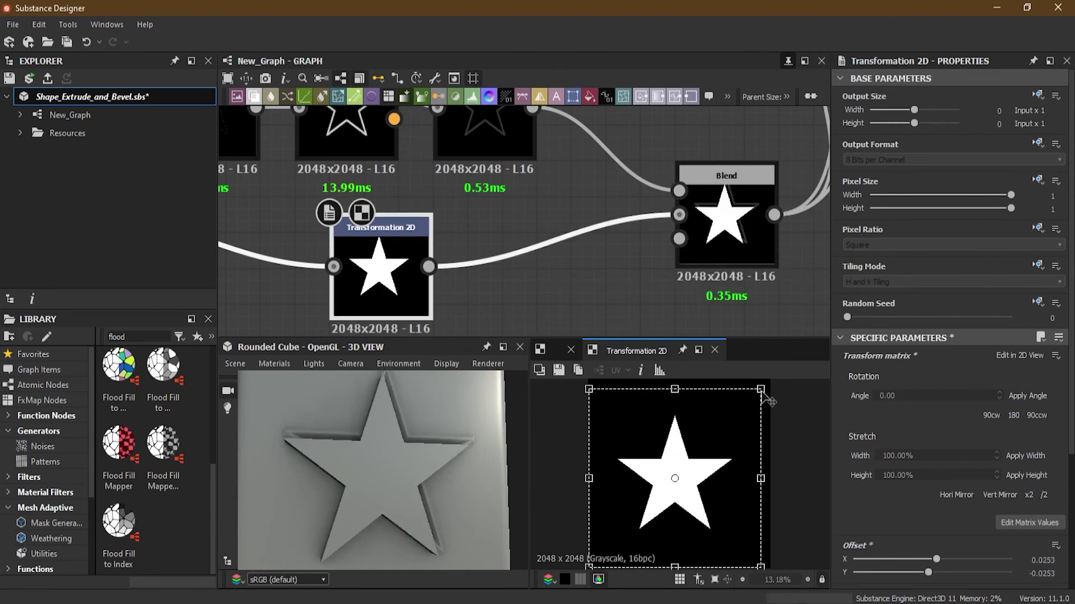
key(ctrl+z)
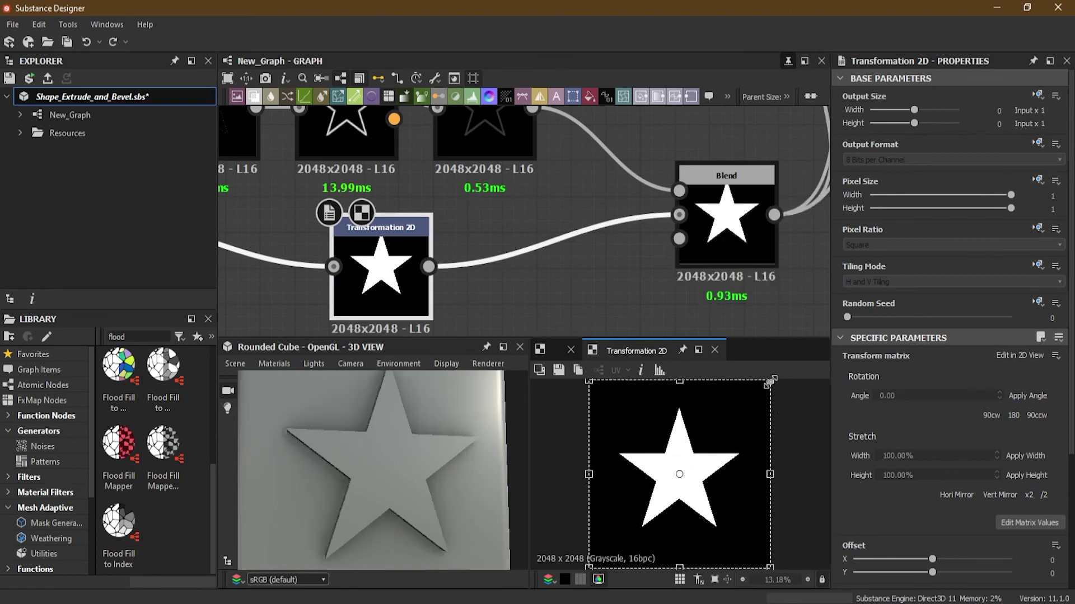
drag(770, 381, 756, 395)
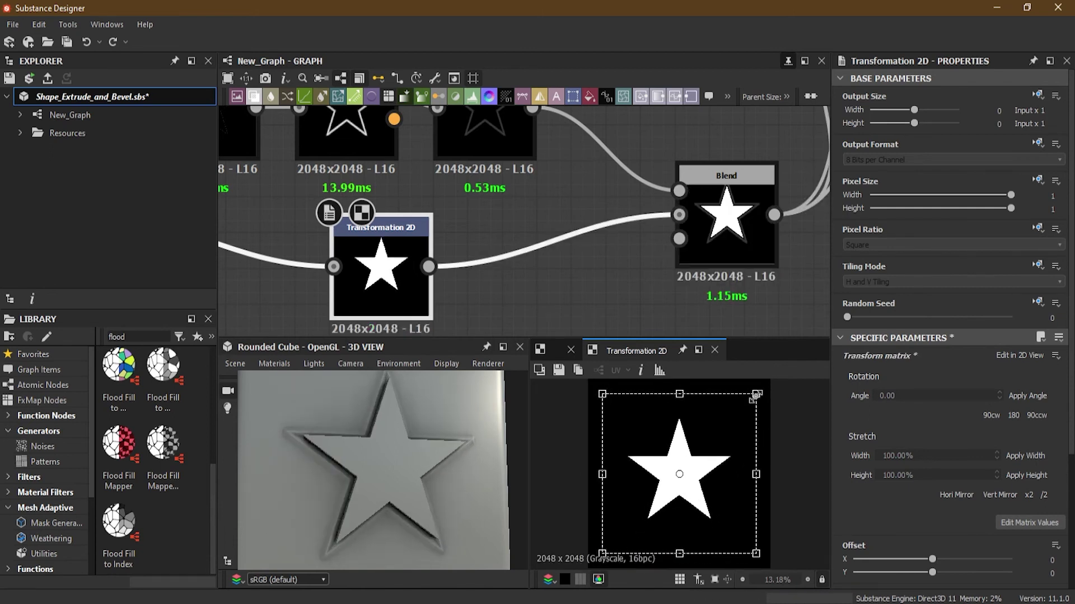
double_click(750, 263)
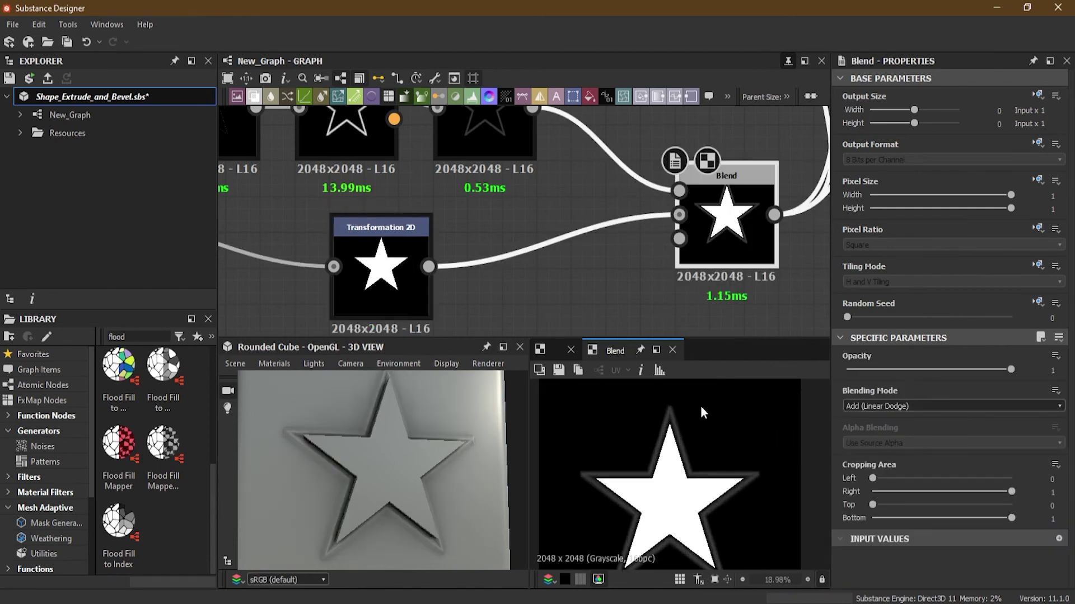
drag(780, 389, 777, 392)
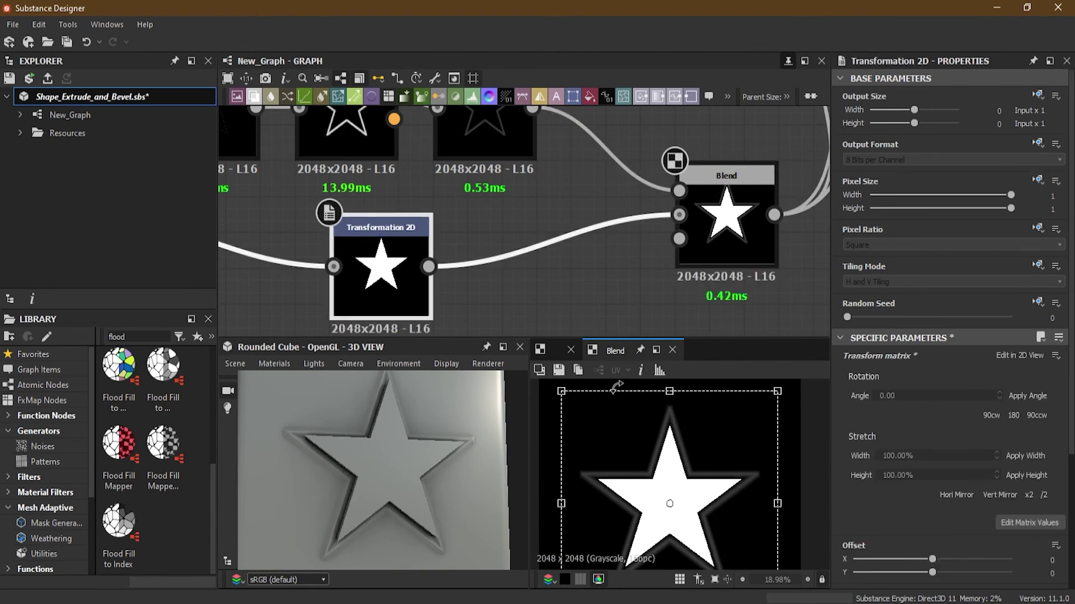
scroll(309, 404, up, 3)
drag(309, 404, 363, 419)
scroll(363, 420, up, 2)
scroll(363, 419, down, 3)
Step: Move Transformation 2D farther from the Blend and insert a Bevel node on the link between them
click(495, 311)
click(488, 259)
drag(367, 278, 300, 285)
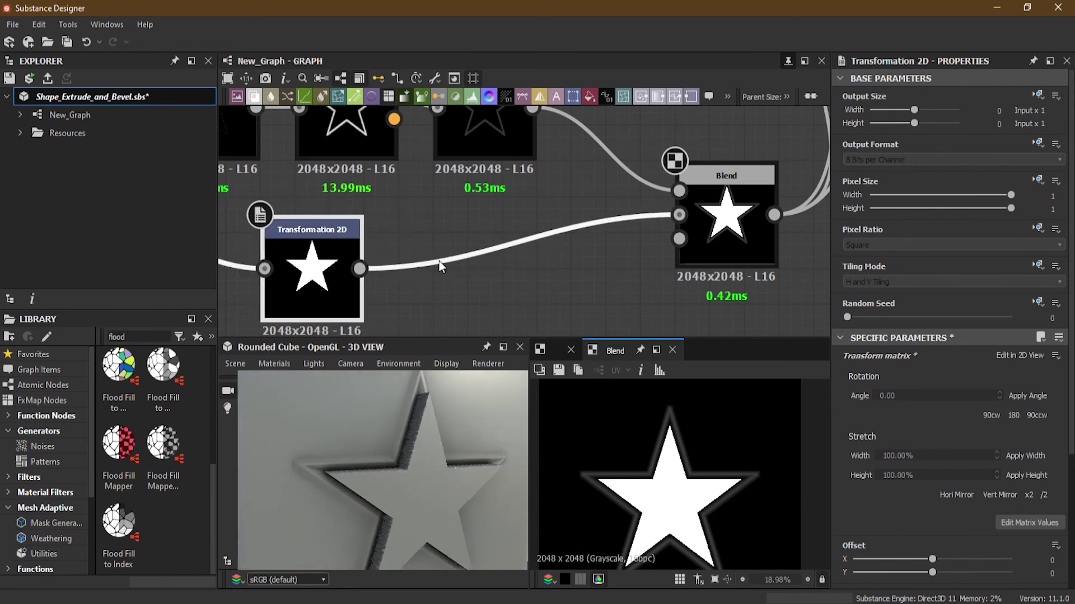
key(space)
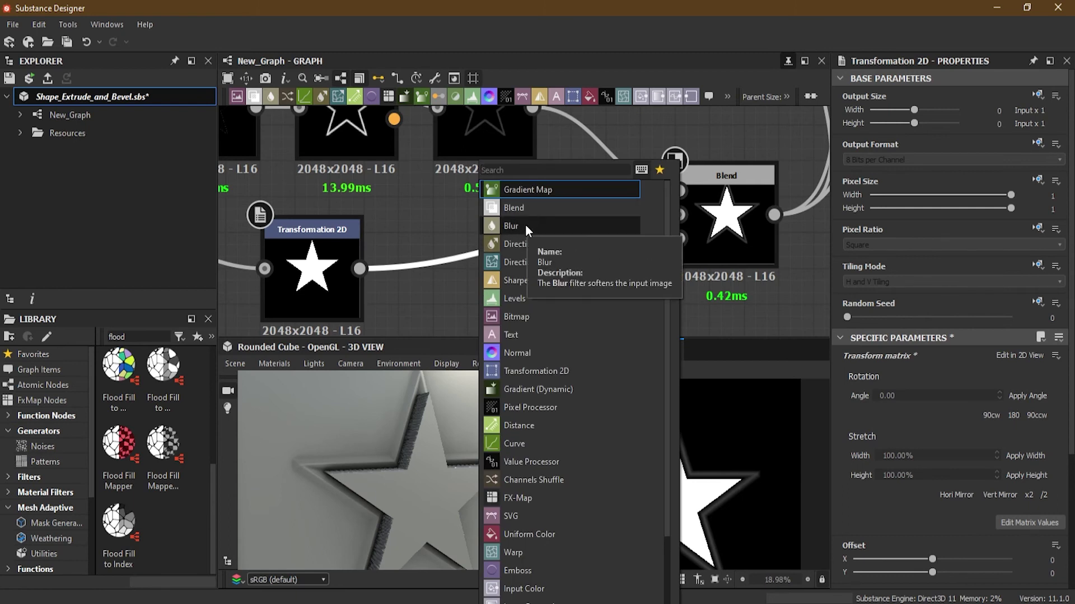
text(beve)
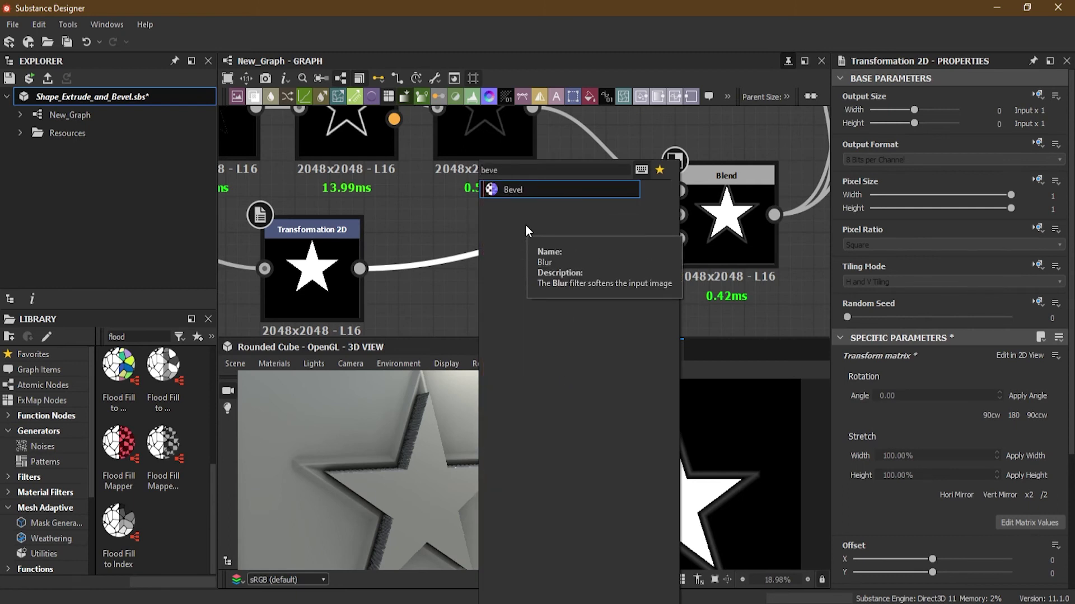
click(526, 193)
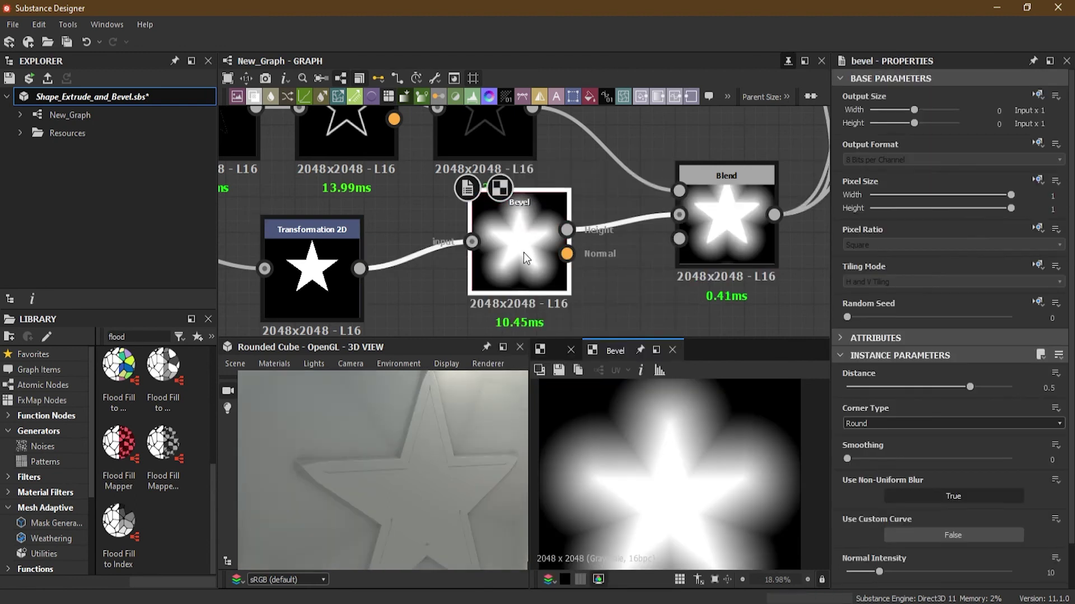
drag(523, 253, 498, 280)
Step: Set the inner star's Bevel to Corner Type Angular, Distance -0.03 and Smoothing 0.35
click(905, 423)
click(906, 440)
drag(967, 387, 926, 386)
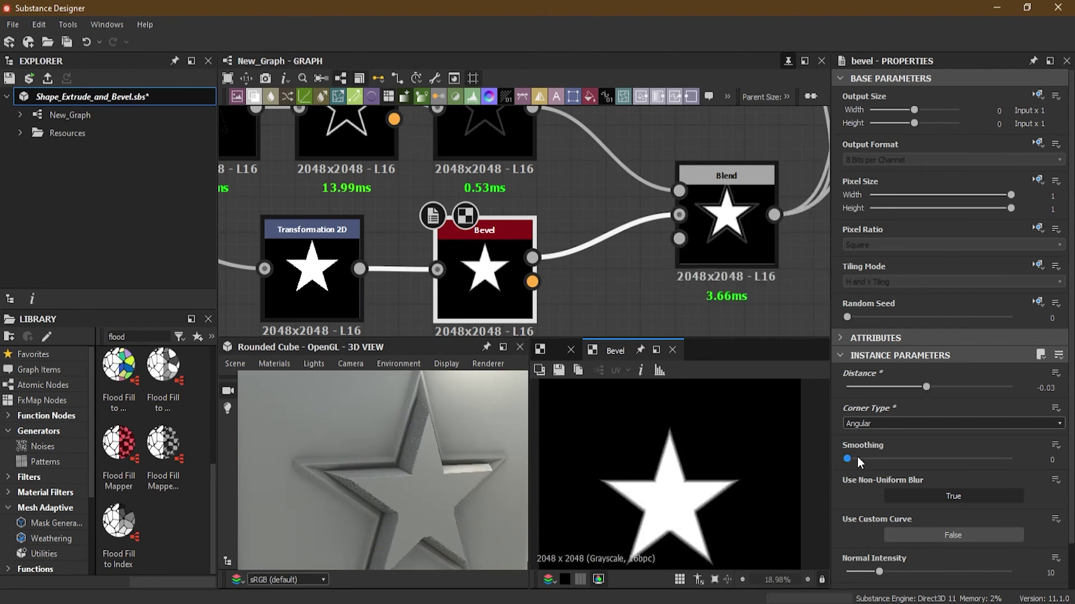
drag(851, 459, 859, 460)
Step: Line up Transformation 2D and its Bevel beneath the Blend and Bevel nodes of the outline branch
drag(497, 314, 463, 313)
scroll(462, 311, down, 4)
middle_drag(492, 310, 591, 302)
drag(478, 301, 428, 301)
drag(570, 302, 520, 300)
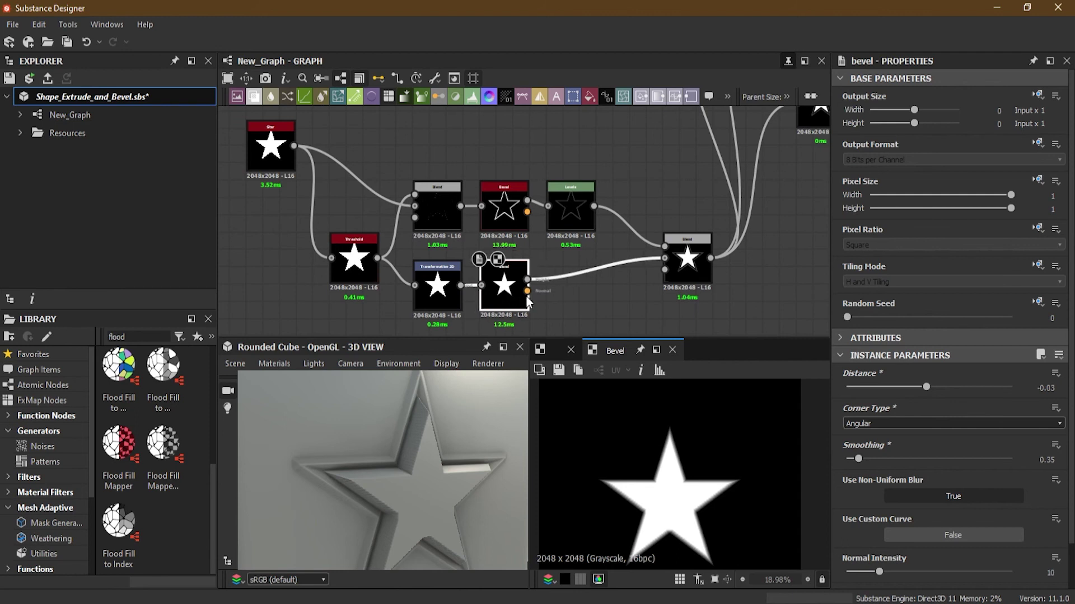
scroll(555, 287, up, 2)
middle_drag(605, 291, 566, 291)
scroll(566, 290, up, 1)
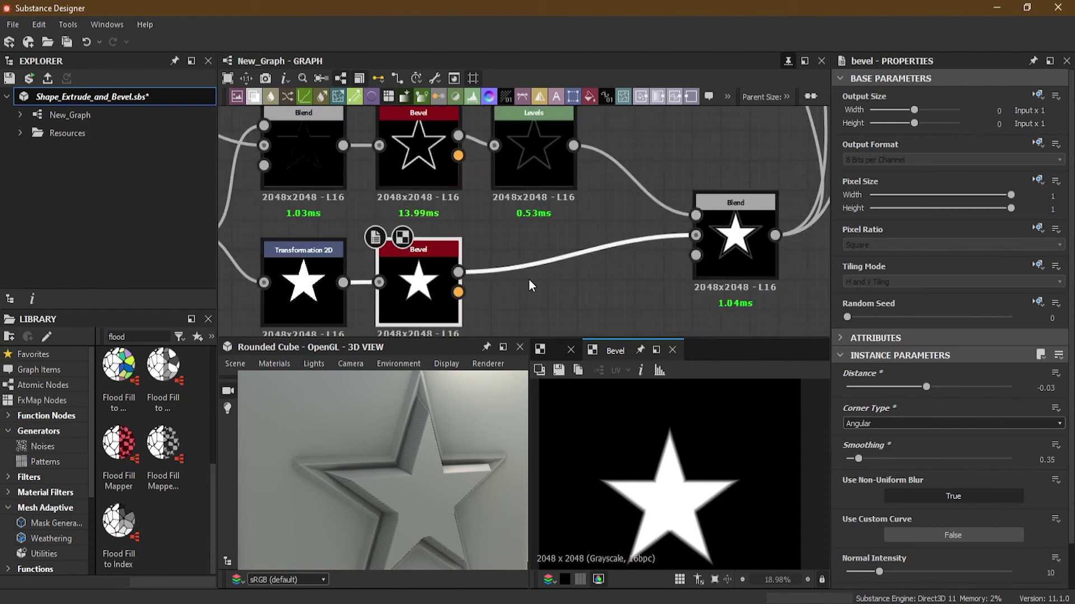
Step: Insert a Levels node on the link between the inner star's Bevel and the final Blend
drag(527, 242, 561, 297)
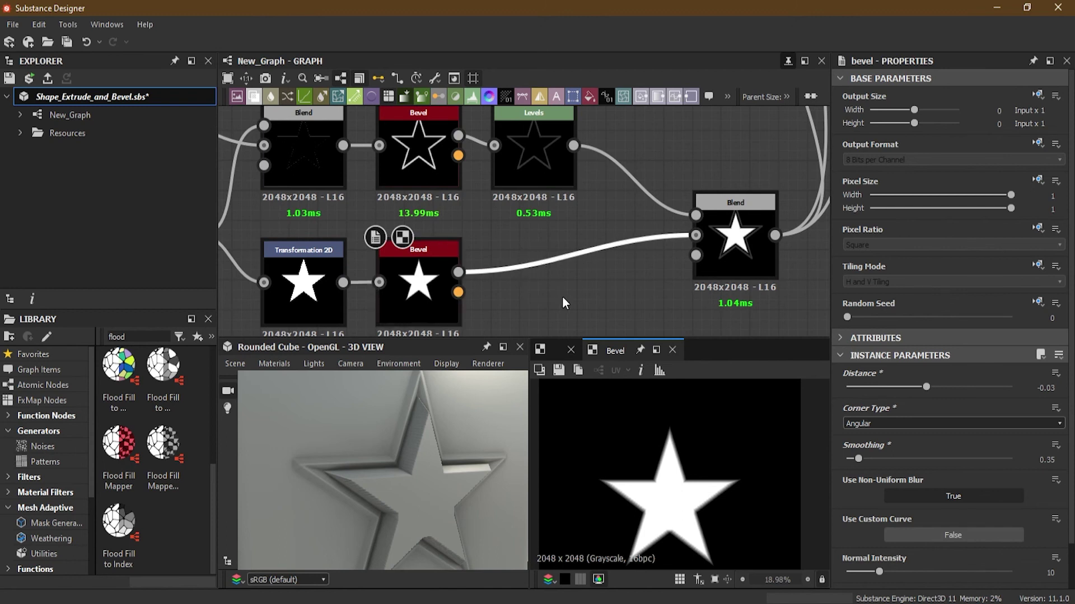
key(space)
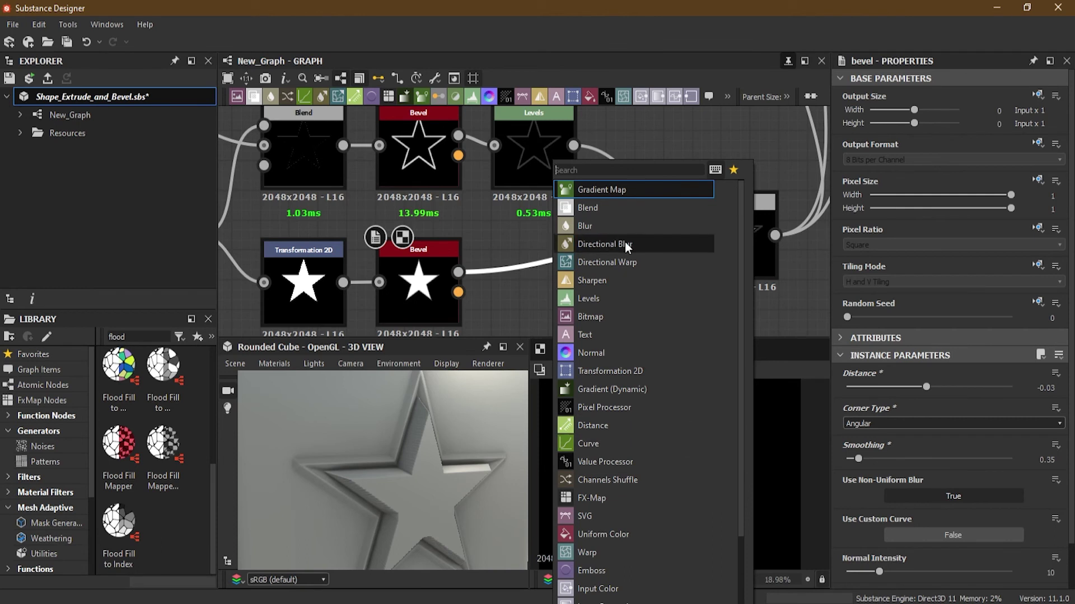
click(503, 243)
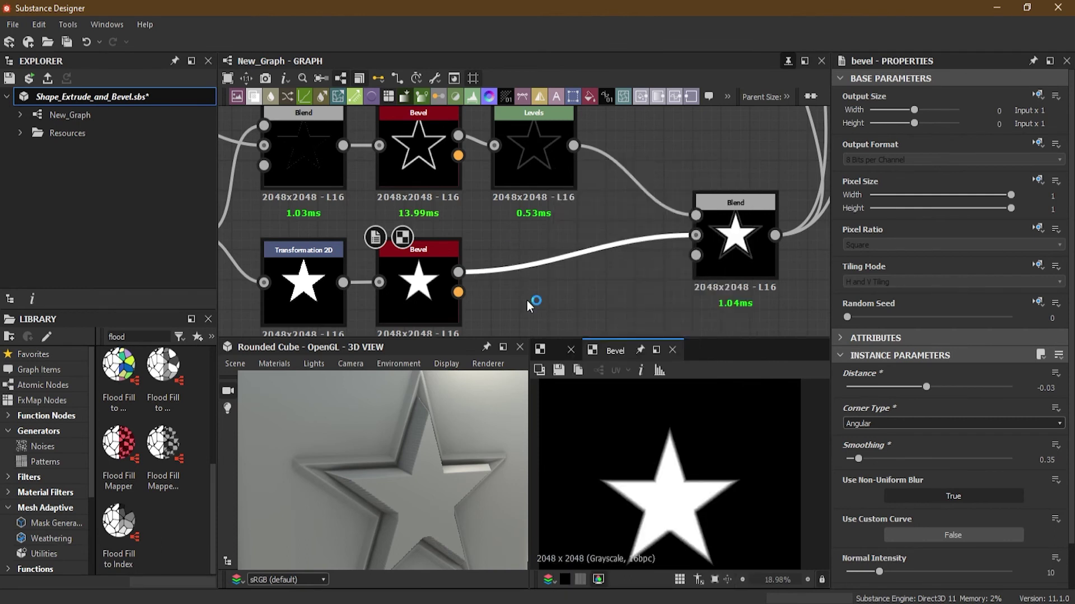
key(space)
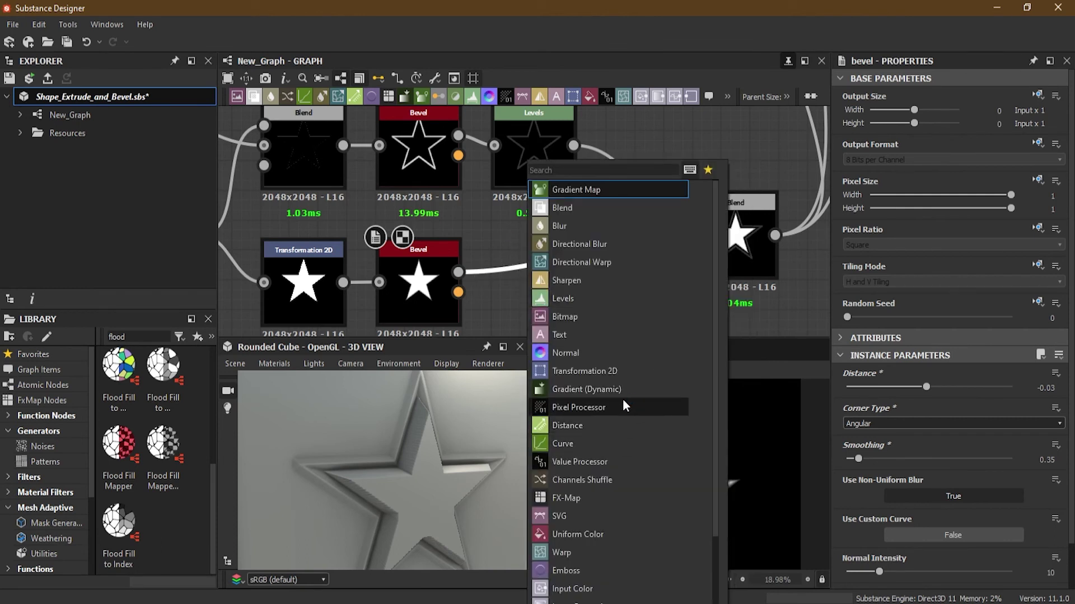
text(le)
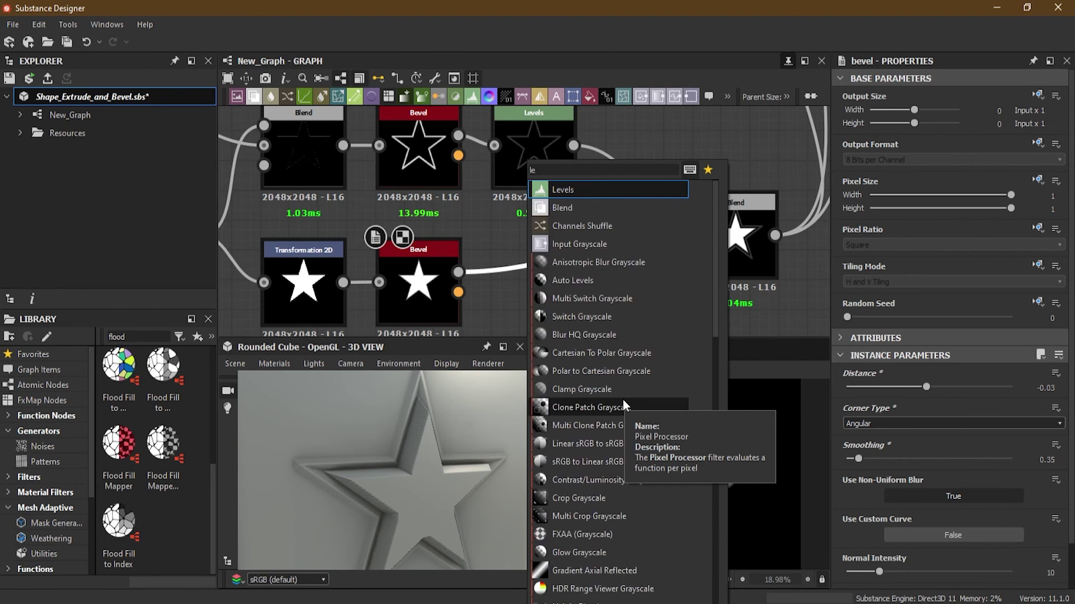
text(ve)
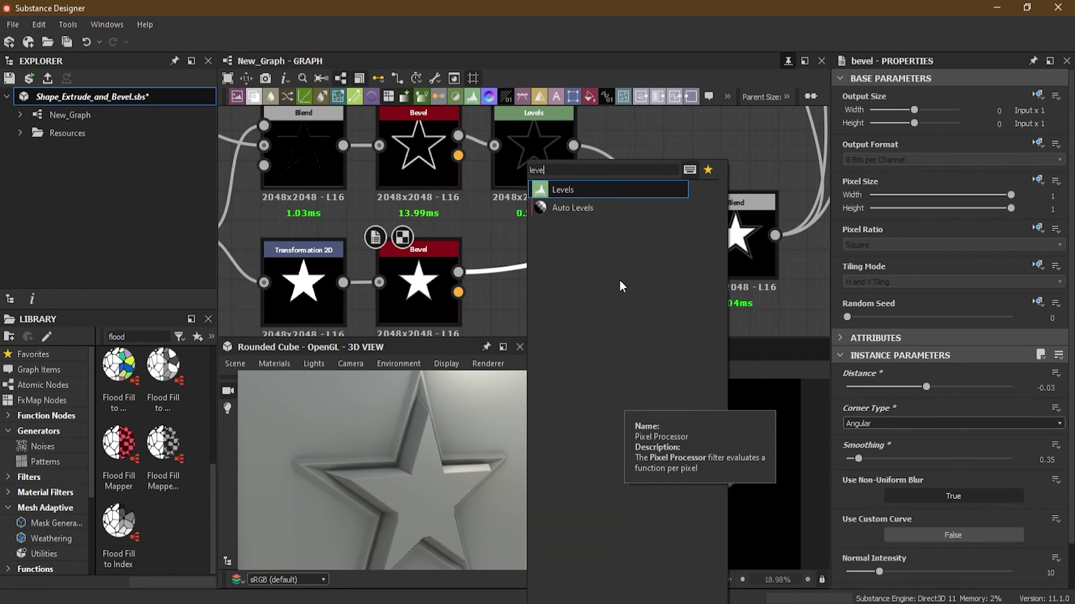
click(586, 191)
drag(566, 278, 535, 293)
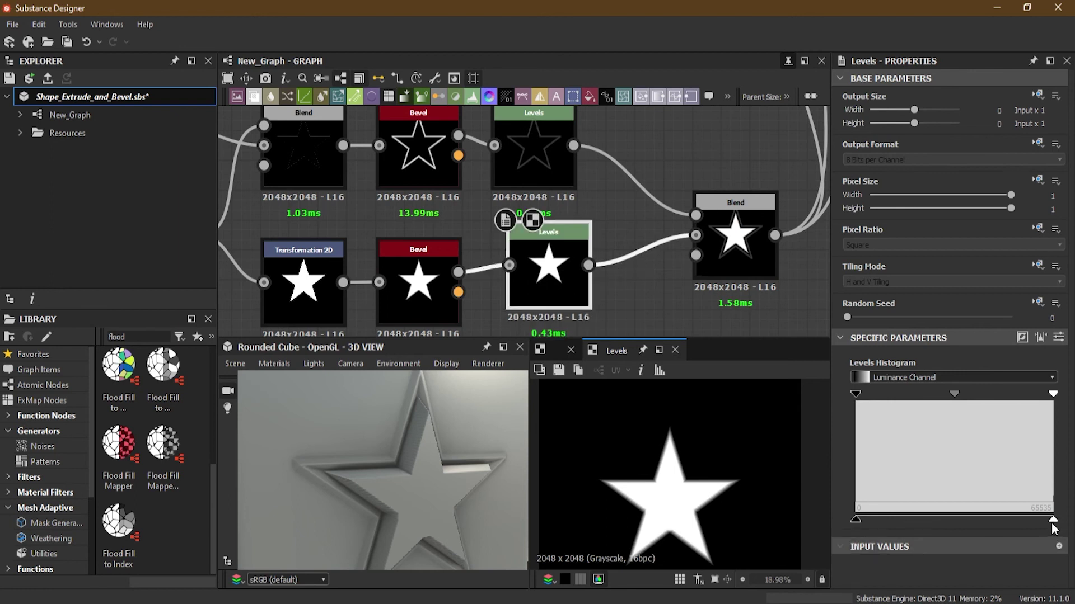
Step: Lower the output white level of the inner star's Levels to about 40 percent to reduce its height, checking the 3D preview
drag(1052, 524, 936, 520)
drag(381, 468, 353, 469)
Step: Select the star nodes and examine the whole network from the source star through both bevel branches to the material outputs
scroll(416, 472, down, 4)
scroll(429, 235, down, 7)
middle_drag(521, 268, 560, 289)
scroll(620, 294, down, 3)
drag(331, 169, 382, 191)
drag(429, 221, 529, 195)
scroll(529, 197, up, 6)
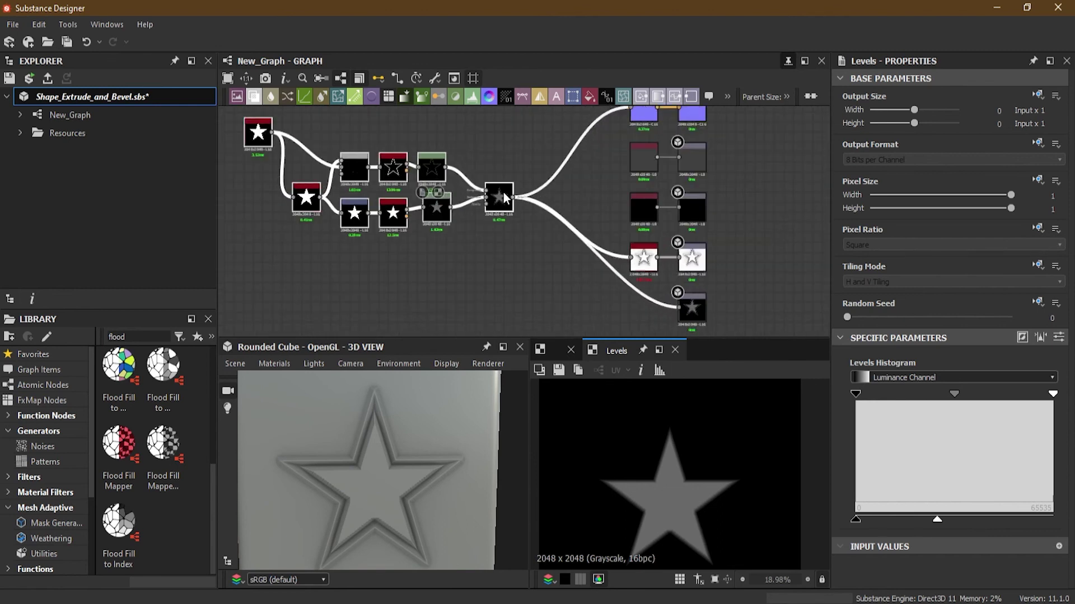
scroll(510, 189, down, 8)
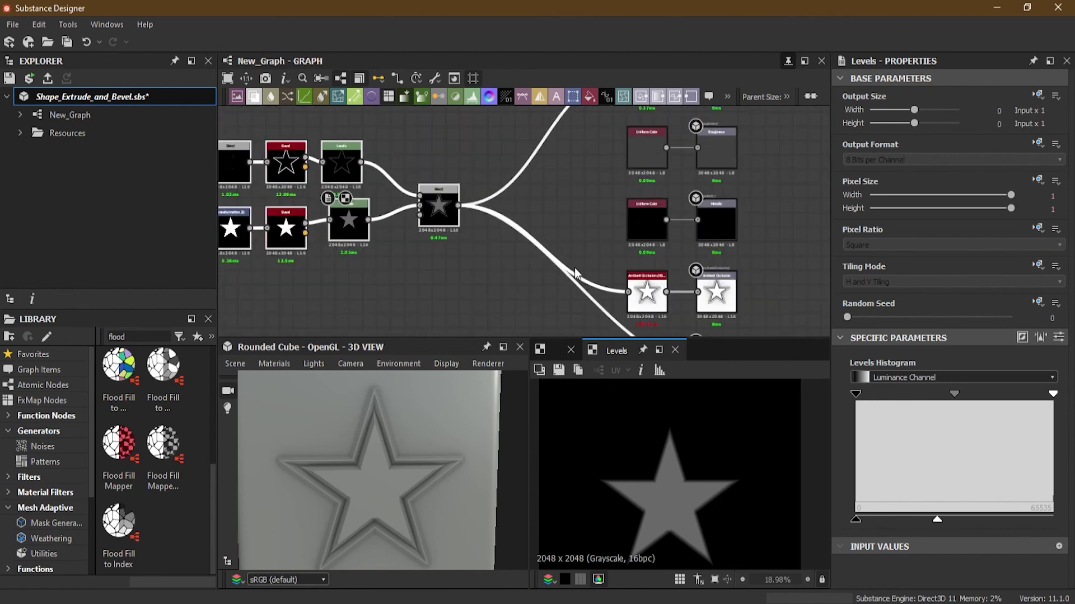
scroll(474, 274, up, 3)
Step: Examine the beveled outline and lowered inner star on the 3D cube up close and from different angles
drag(386, 455, 270, 455)
scroll(376, 451, up, 5)
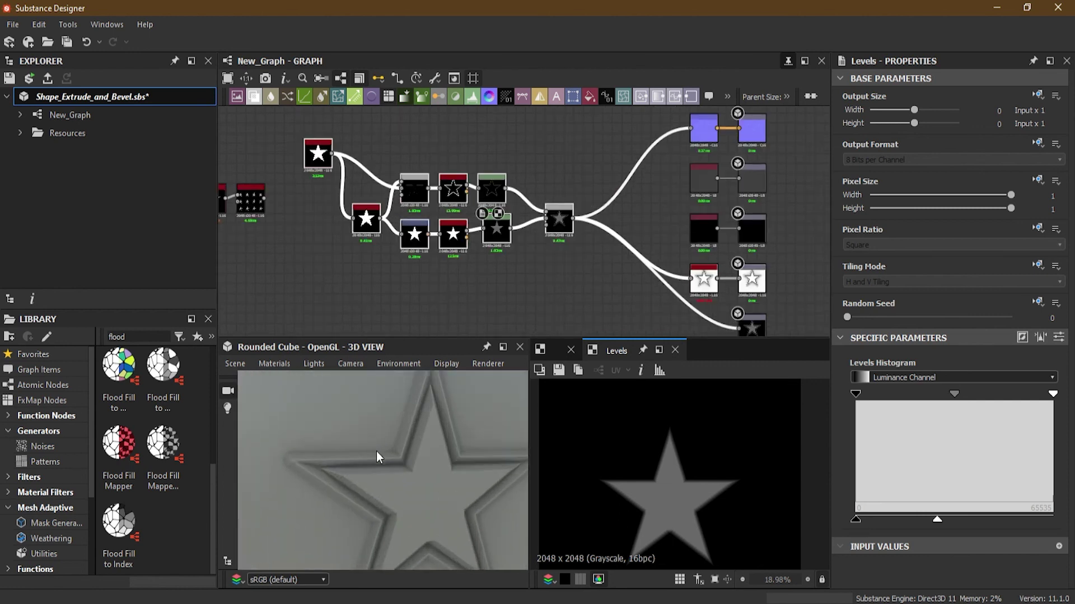
scroll(374, 451, up, 3)
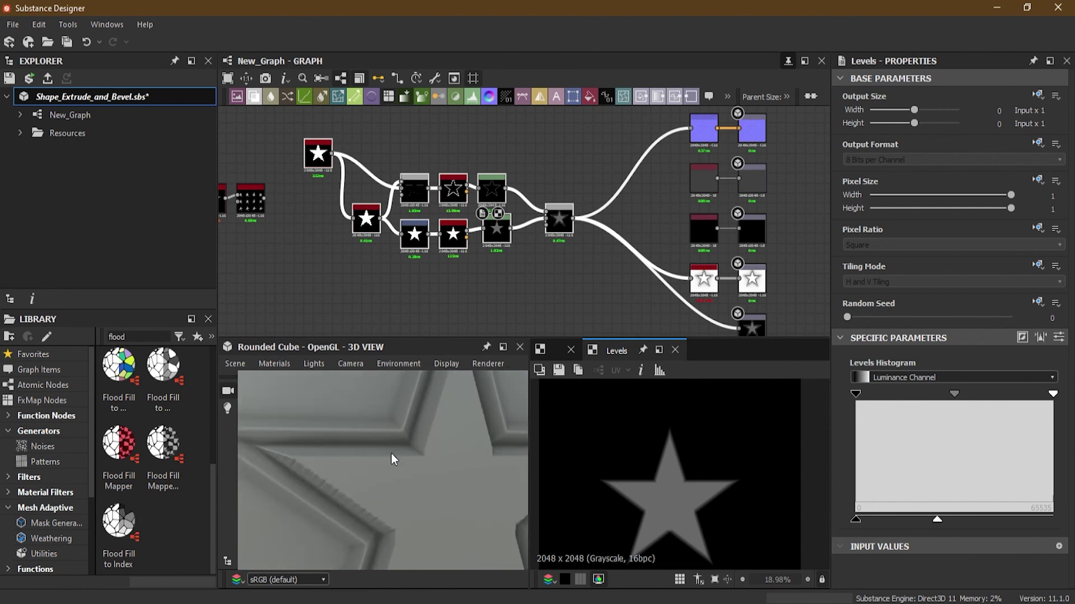
scroll(391, 454, down, 3)
scroll(502, 219, up, 2)
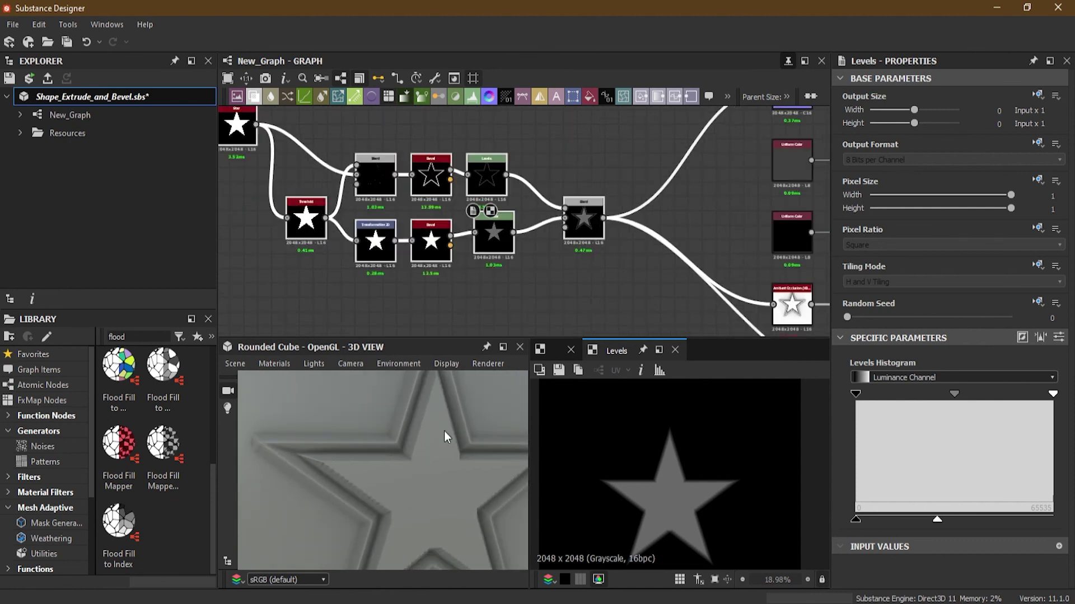
scroll(444, 433, down, 3)
drag(441, 438, 418, 398)
drag(418, 457, 441, 447)
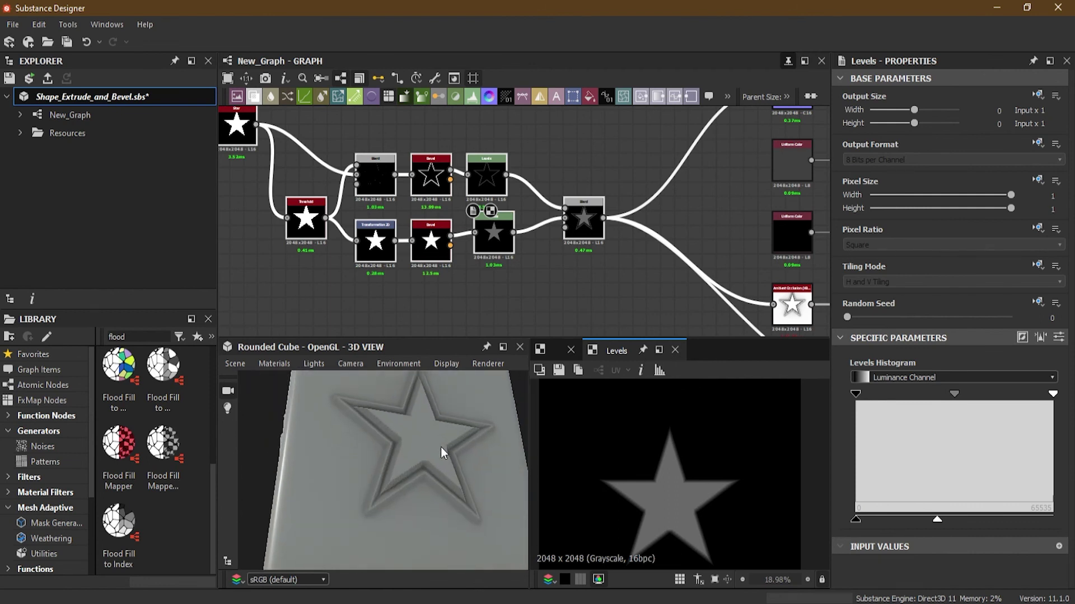